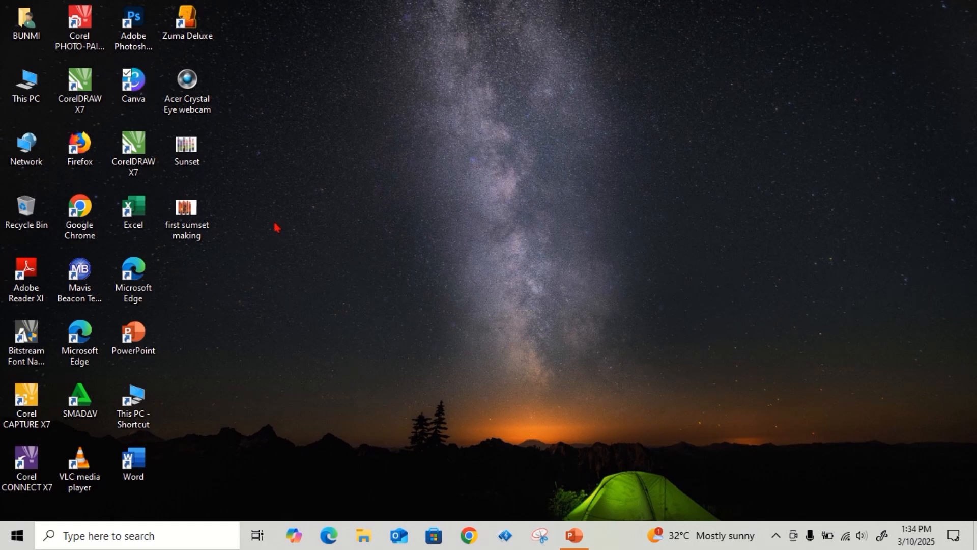
Create a portrait flyer design in Canva and resize it to 8.5 × 11 in
double_click(138, 87)
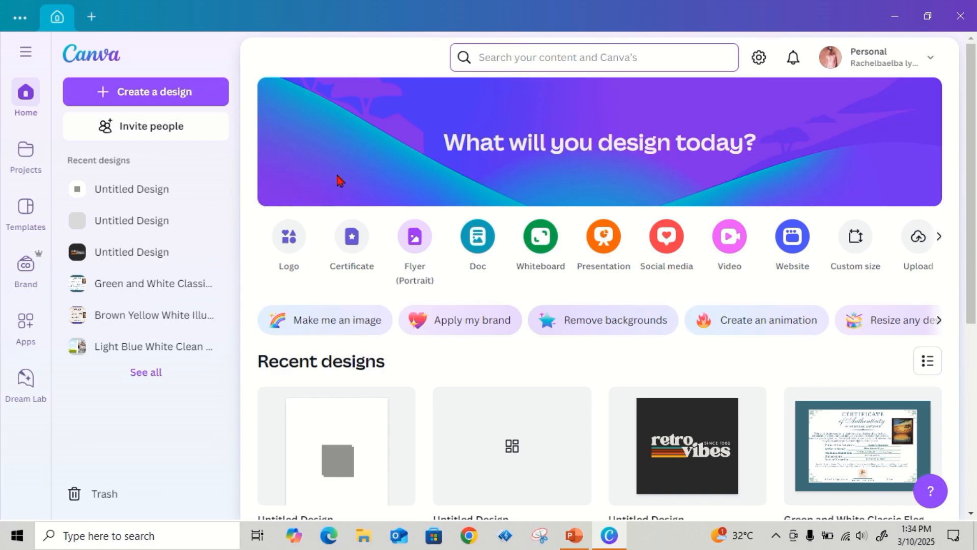
click(415, 244)
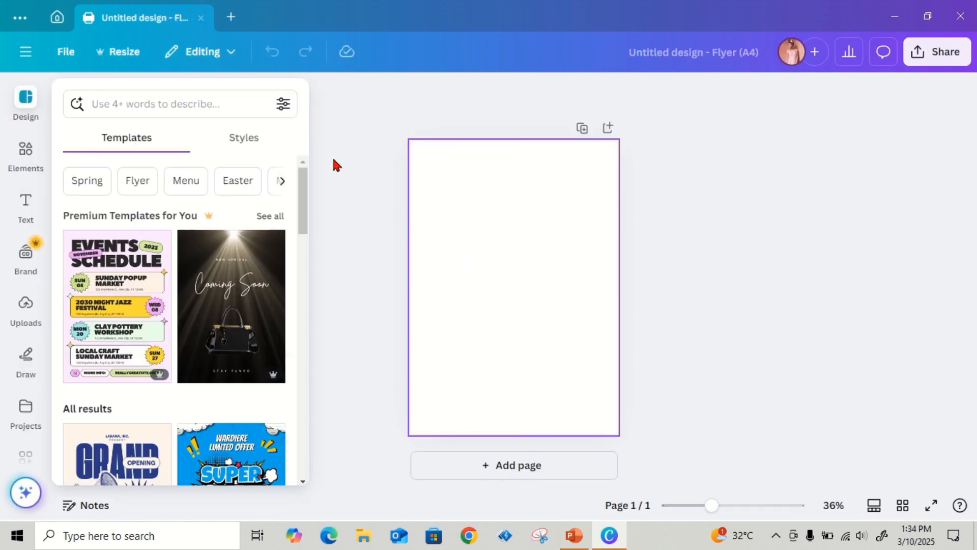
click(137, 66)
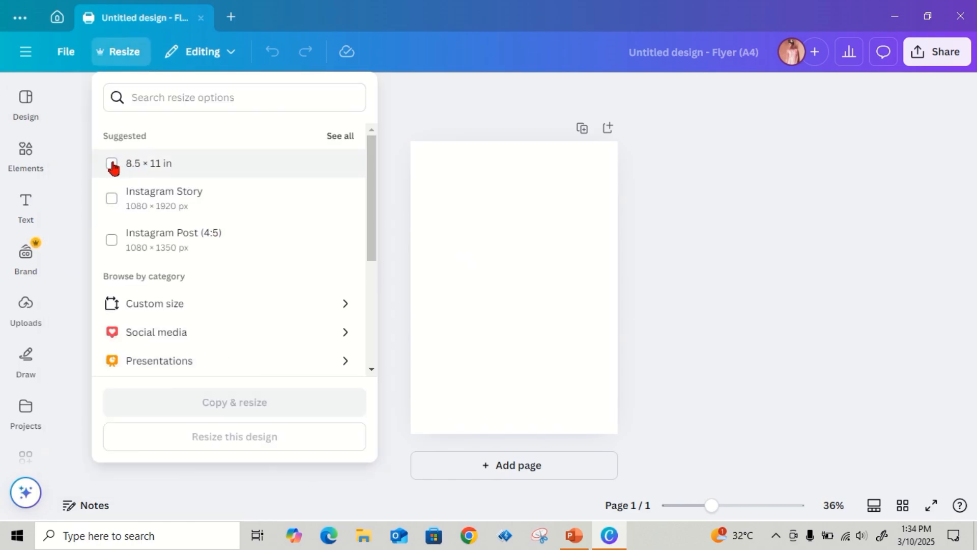
click(112, 164)
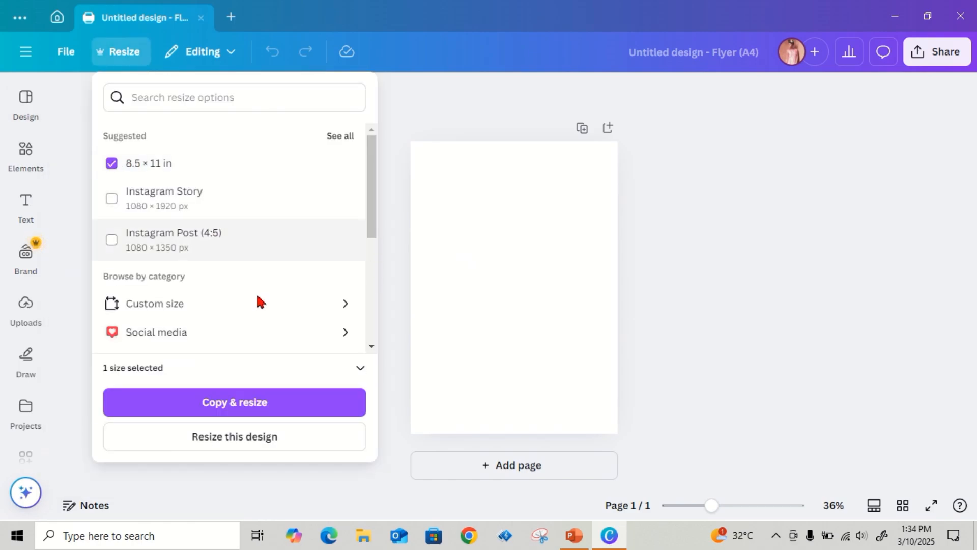
click(241, 442)
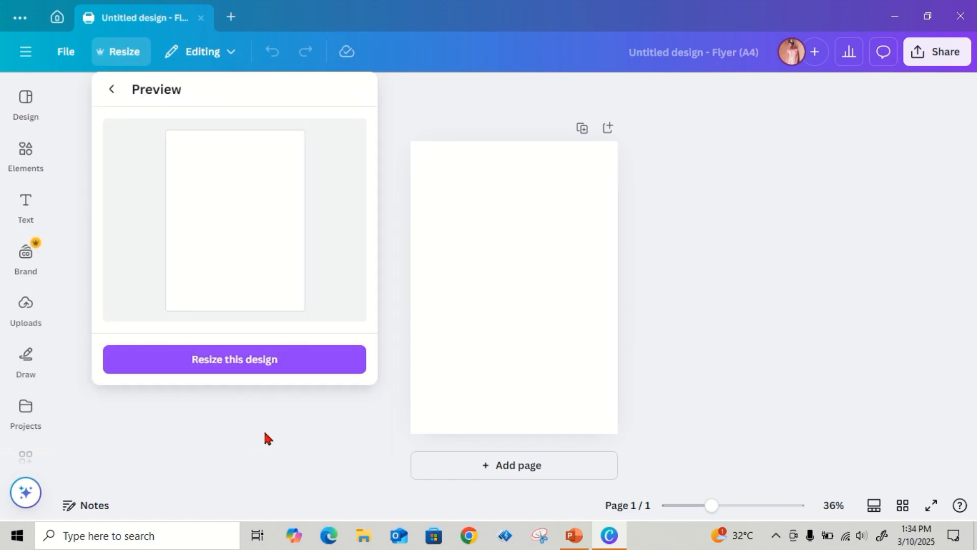
click(295, 365)
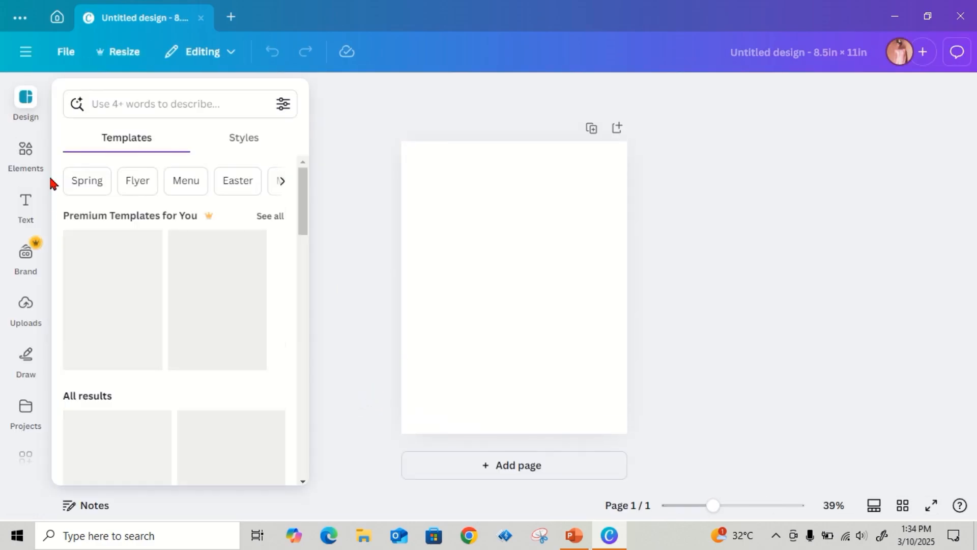
Add a square shape to the blank page and duplicate it to get three squares
click(27, 152)
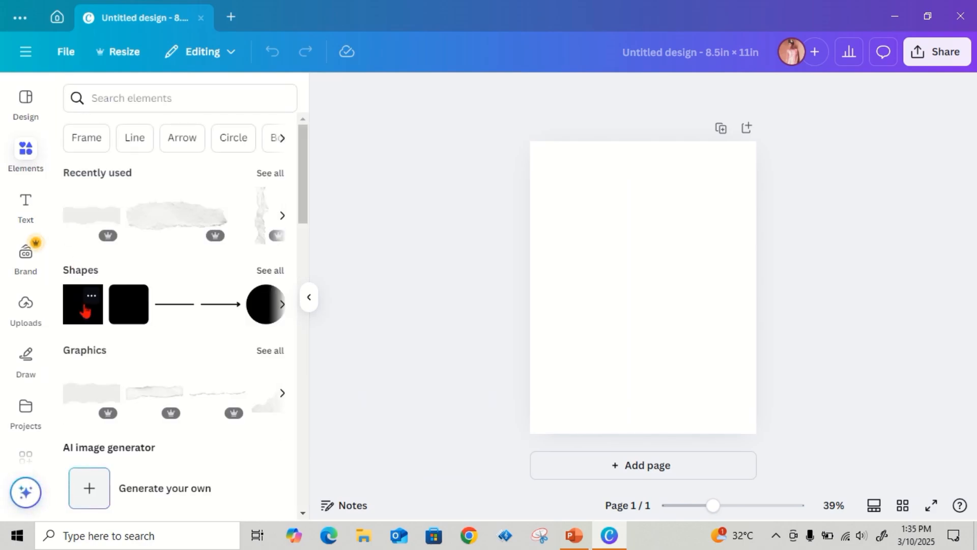
click(91, 296)
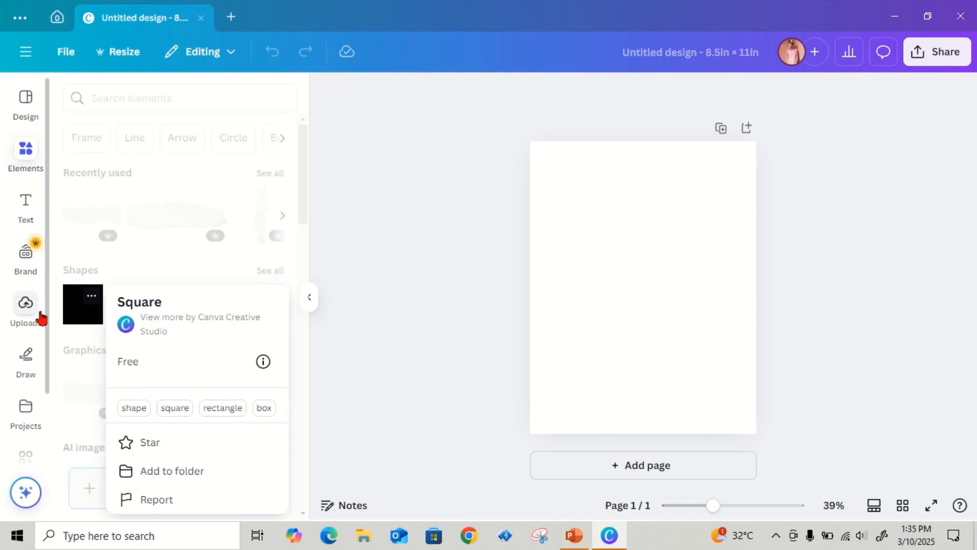
click(88, 330)
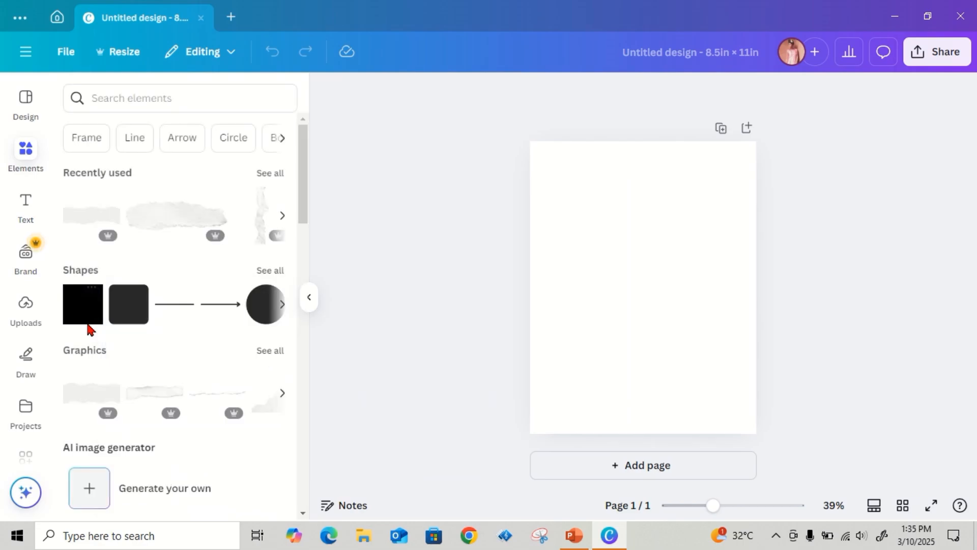
click(88, 327)
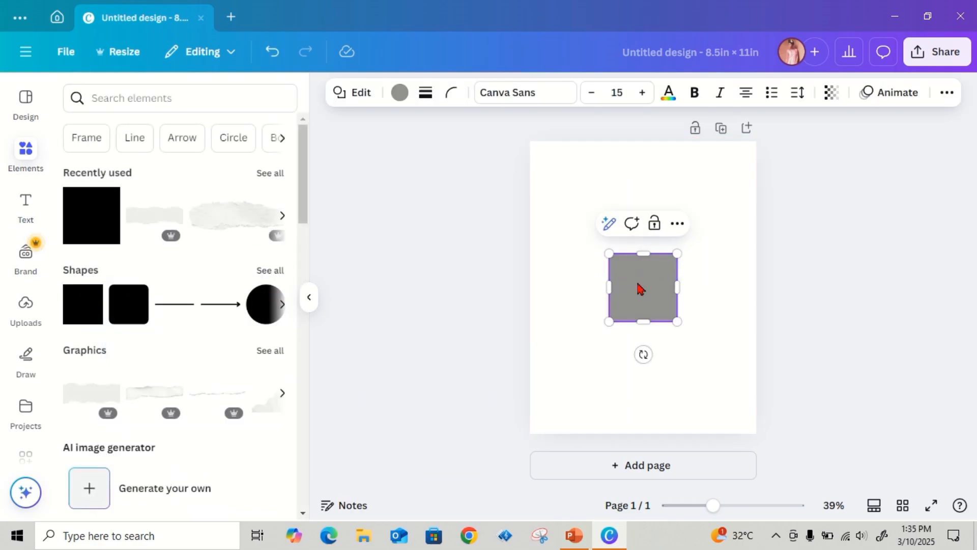
click(752, 332)
click(667, 308)
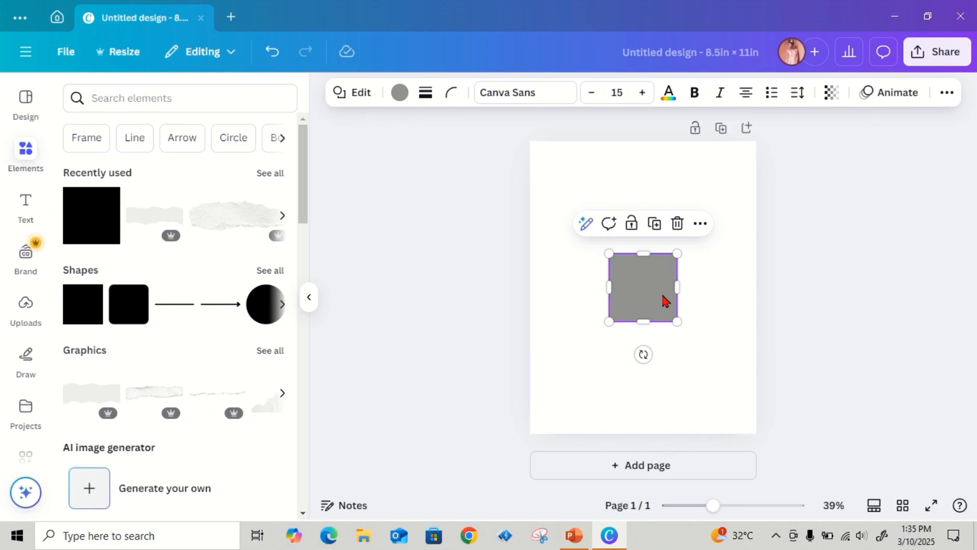
key(ctrl+d)
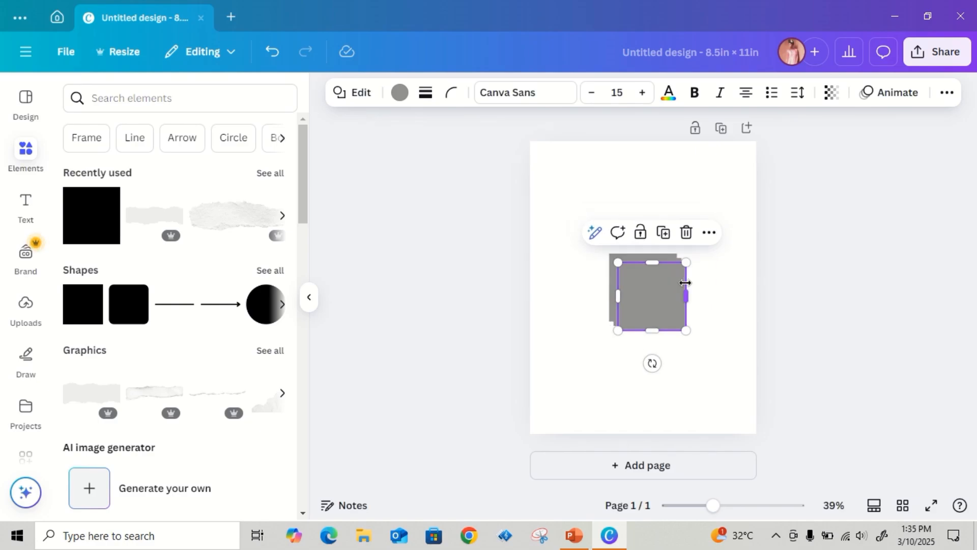
Arrange the three squares in one horizontal row across the page, starting flush with the page's left edge
drag(657, 304, 705, 292)
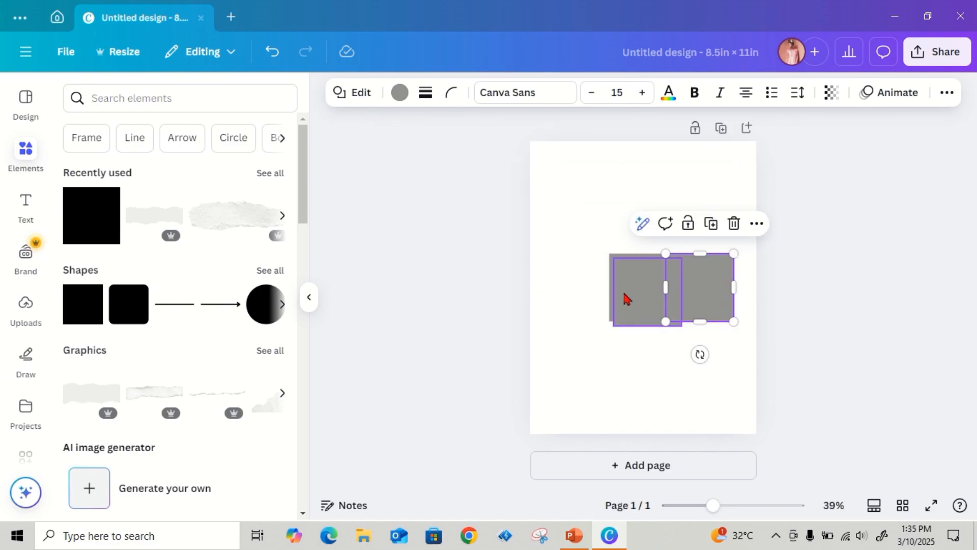
drag(628, 311, 640, 372)
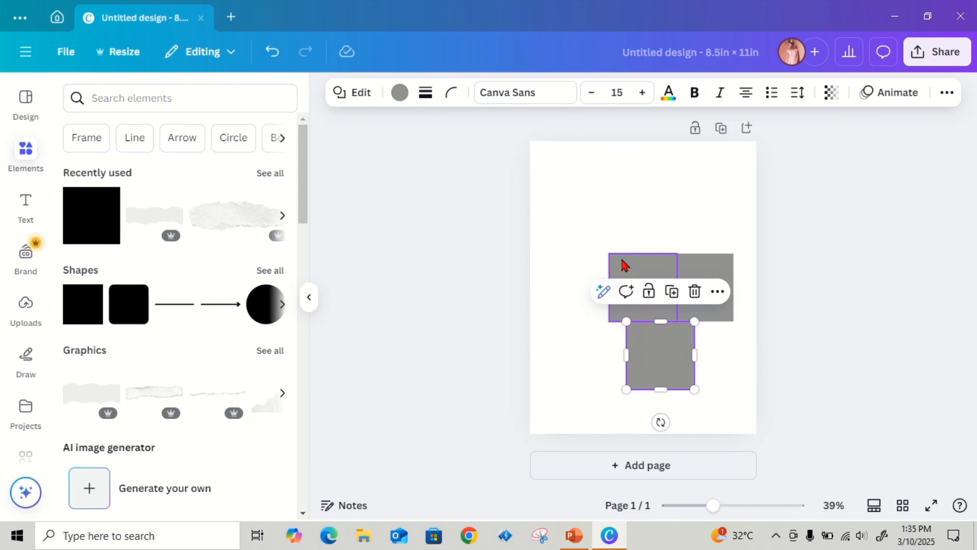
drag(620, 260, 539, 272)
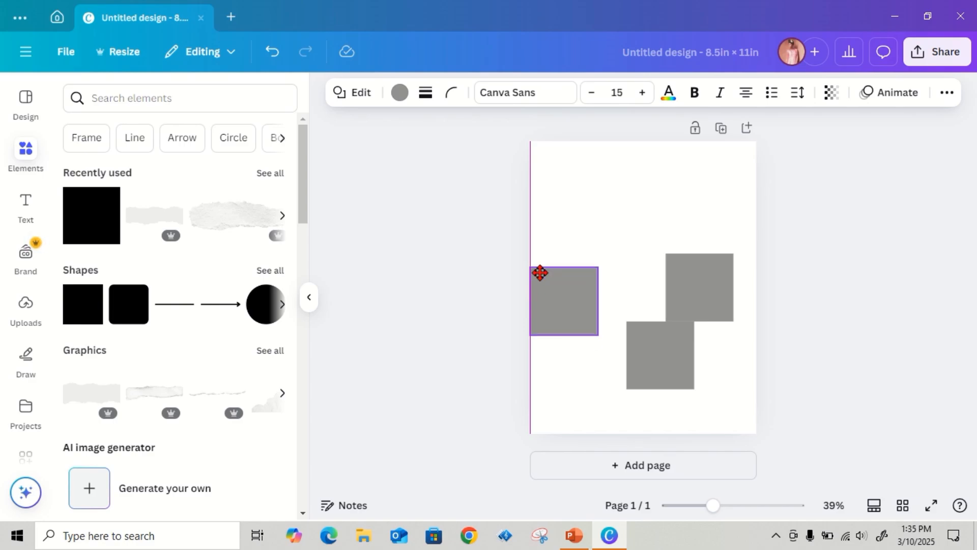
click(632, 338)
drag(632, 337, 610, 282)
drag(701, 291, 712, 296)
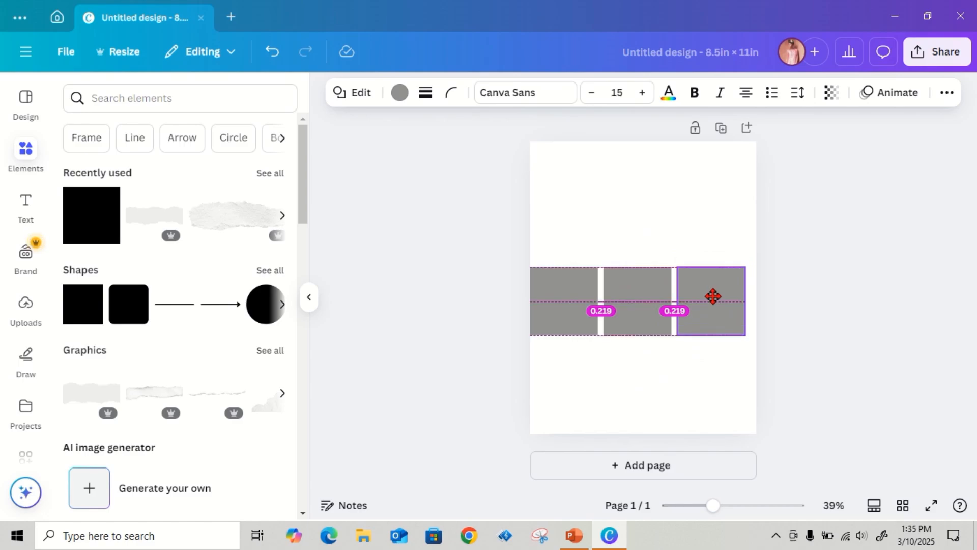
drag(715, 296, 717, 297)
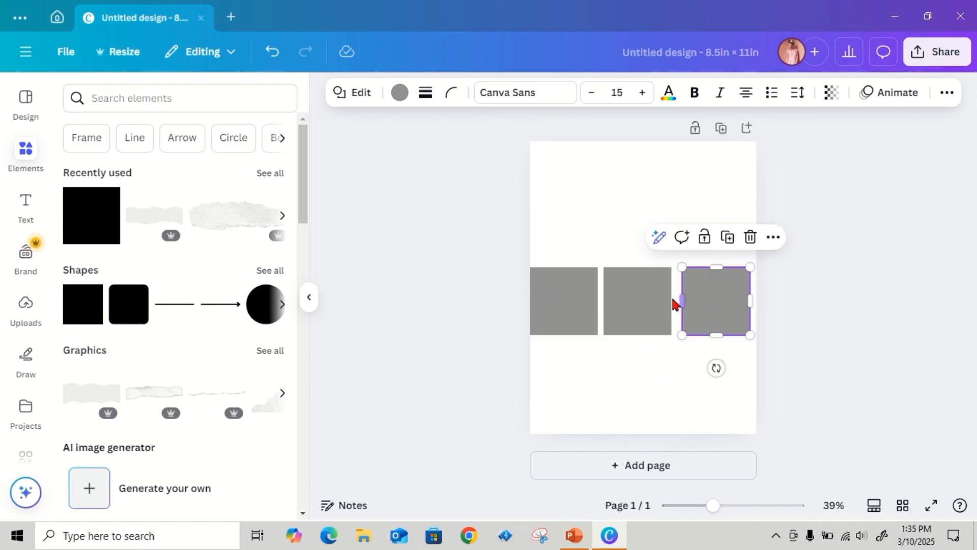
Widen the squares so they touch each other and together span the full width of the page
drag(648, 300, 606, 299)
click(591, 306)
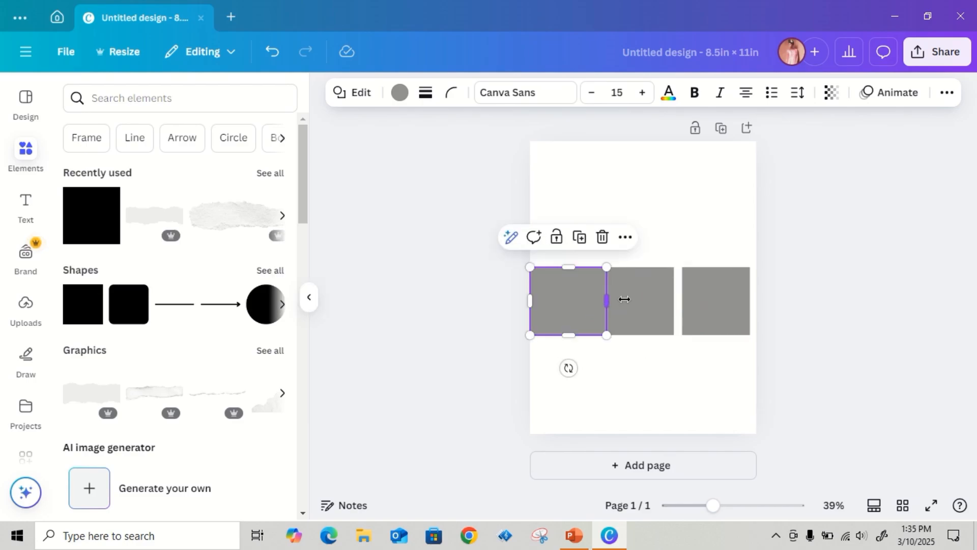
click(670, 304)
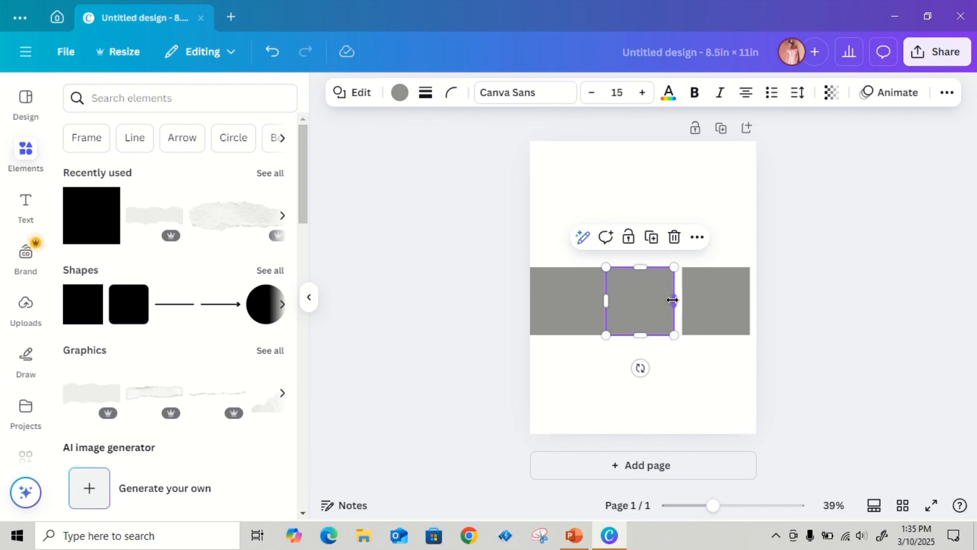
drag(672, 300, 681, 300)
click(746, 301)
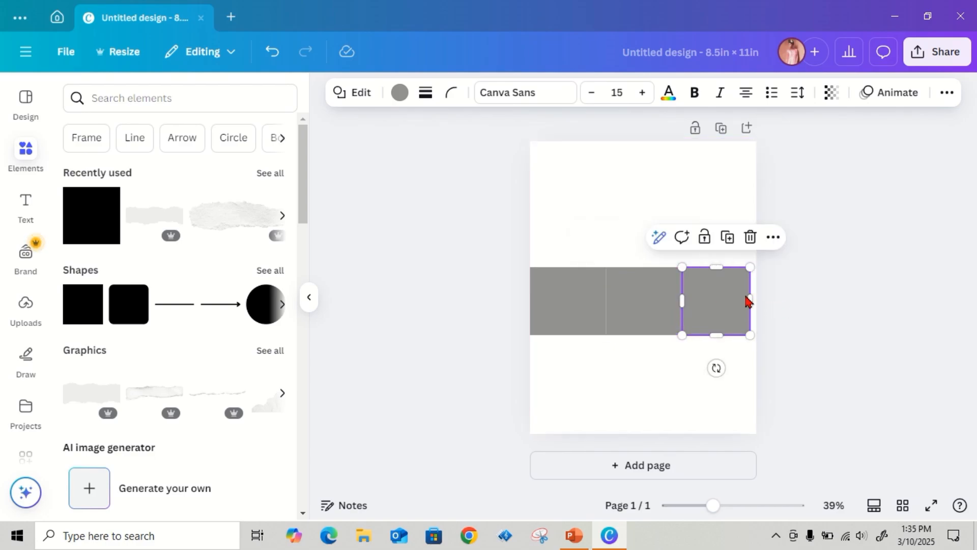
drag(751, 297, 757, 298)
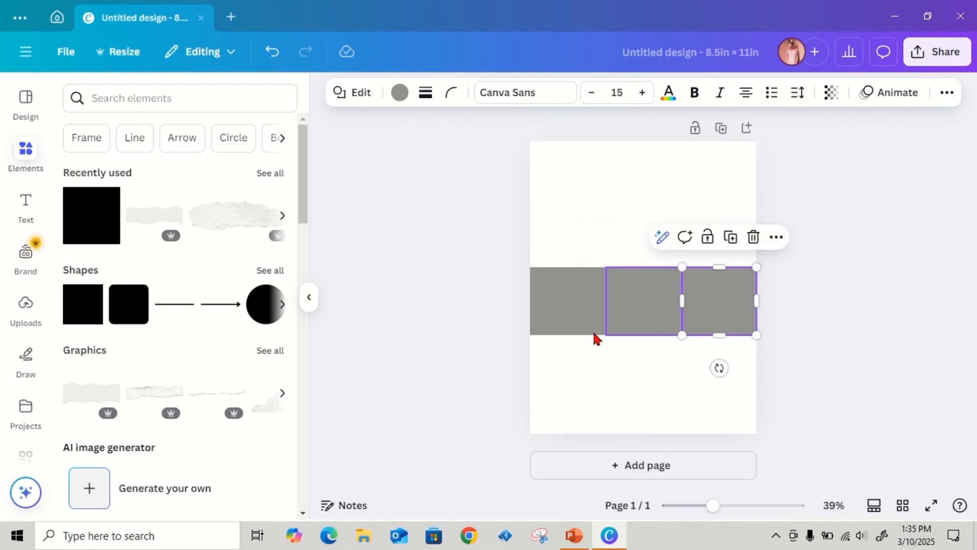
click(759, 346)
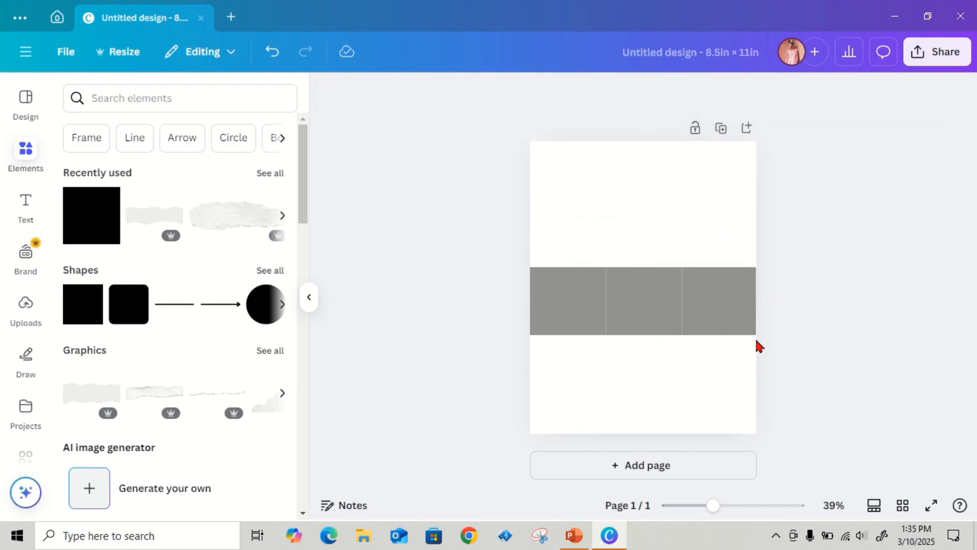
Fill the left square with yellow and adjust its hue to #FFEE59
click(567, 288)
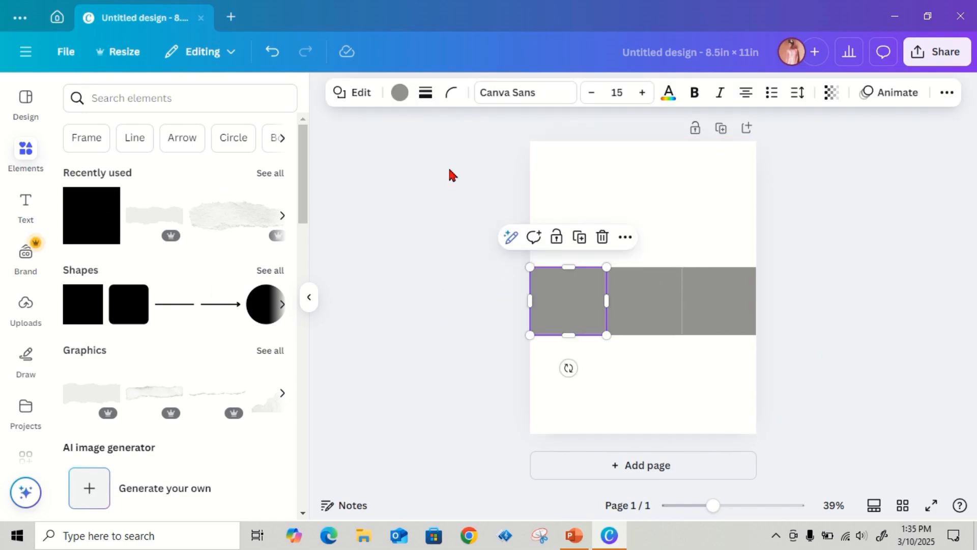
click(399, 93)
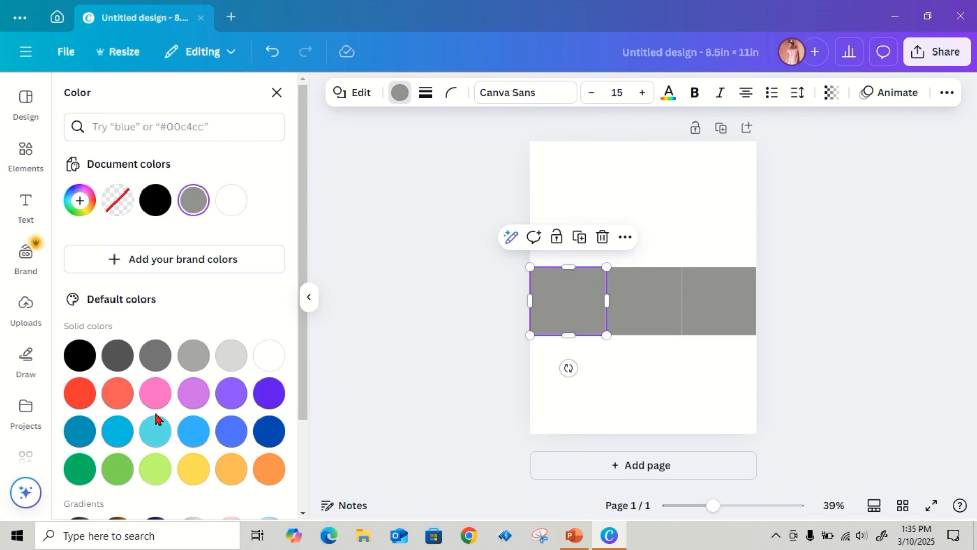
click(193, 468)
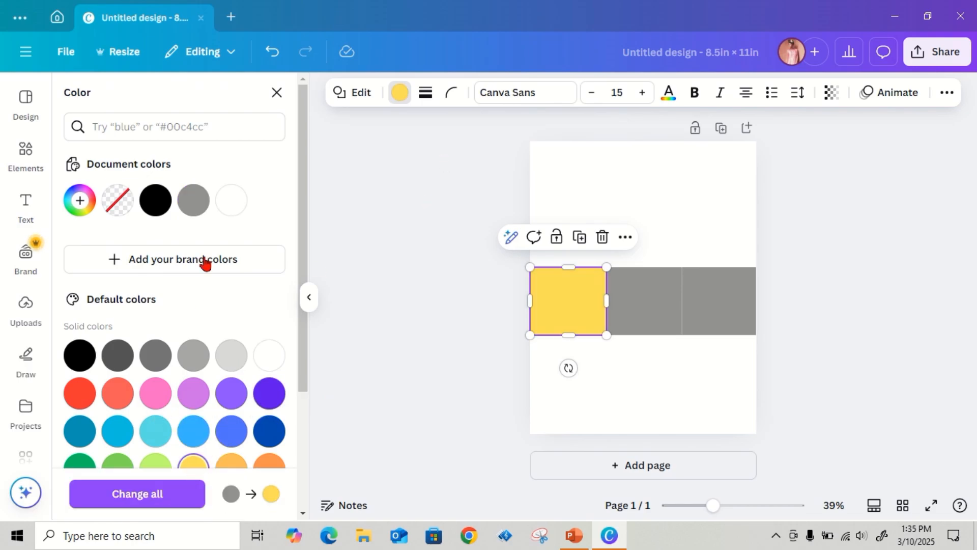
click(79, 200)
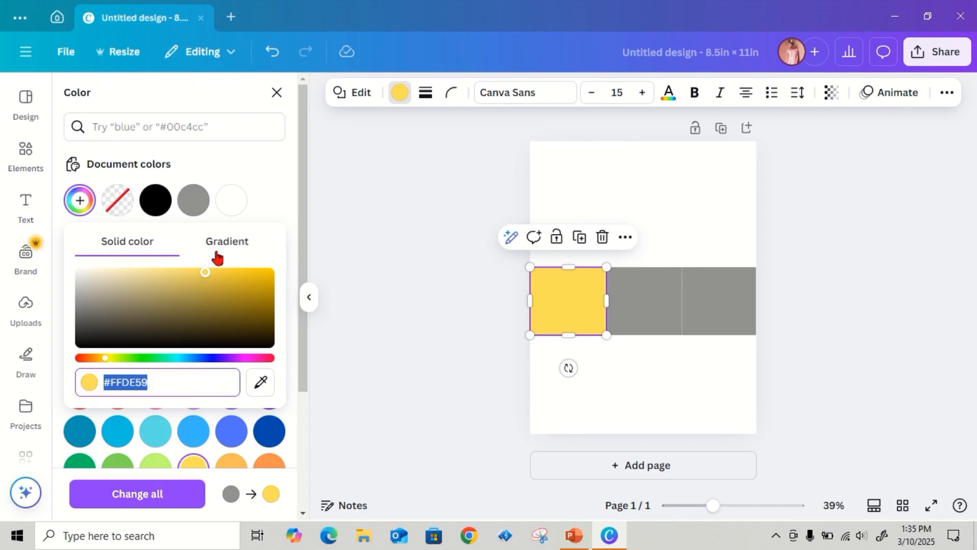
click(106, 359)
drag(106, 361, 108, 362)
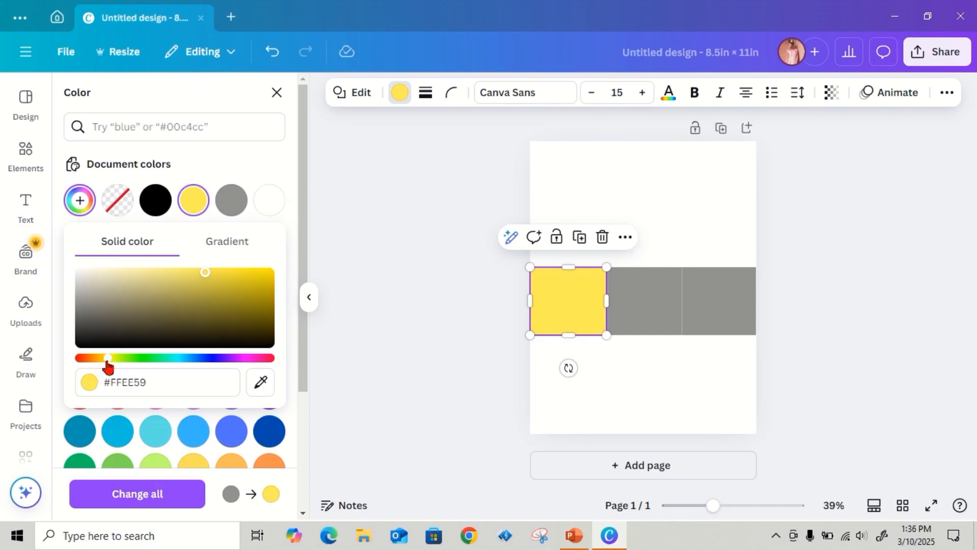
click(416, 266)
Fill the middle square with the solid red #FF3131
click(648, 304)
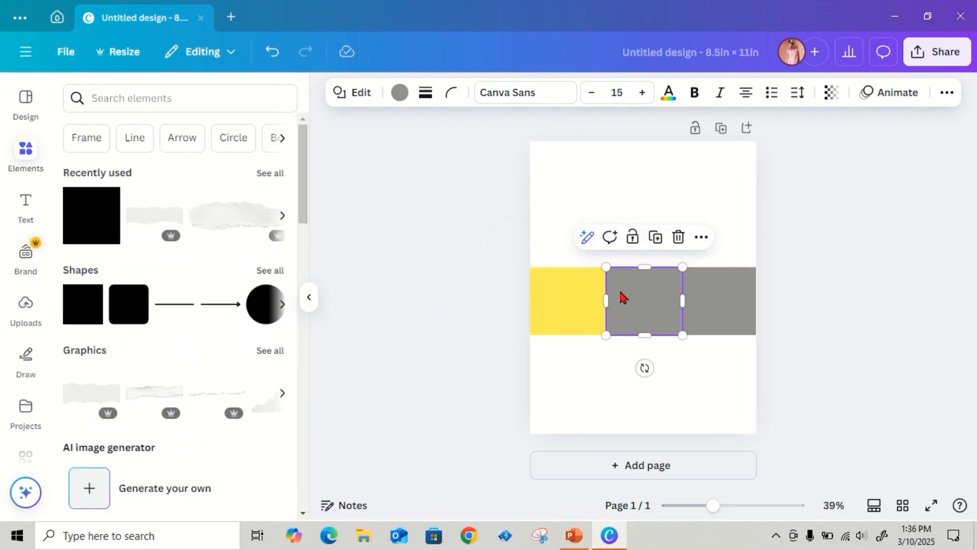
click(404, 97)
click(78, 397)
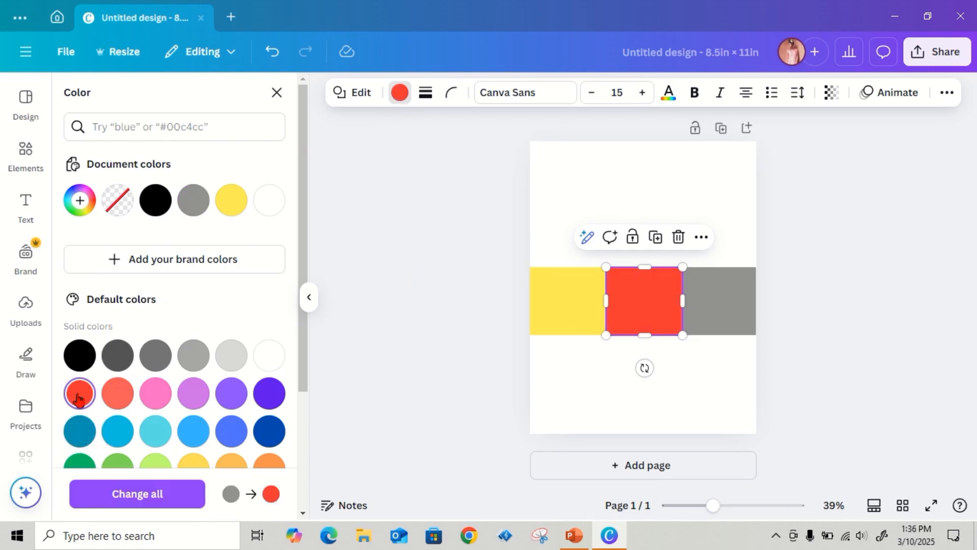
click(80, 200)
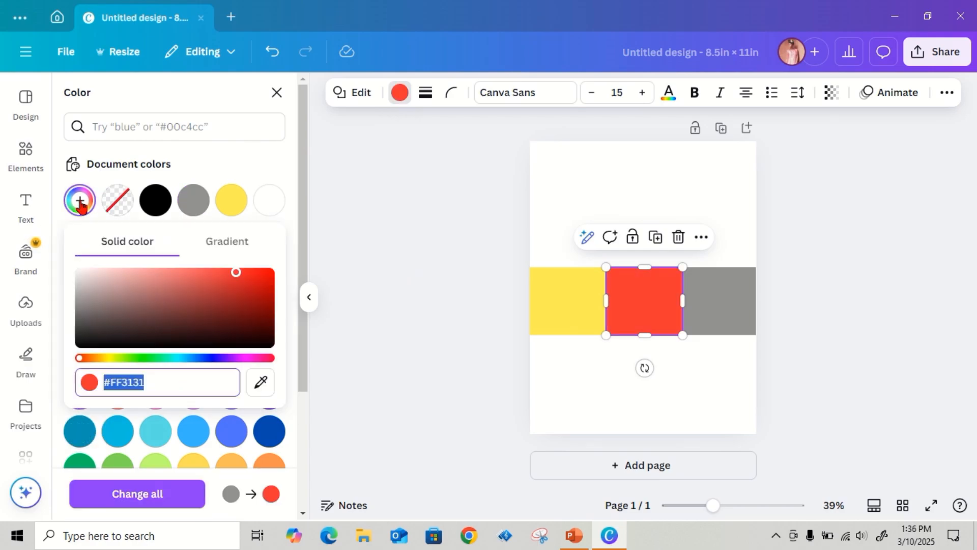
click(83, 361)
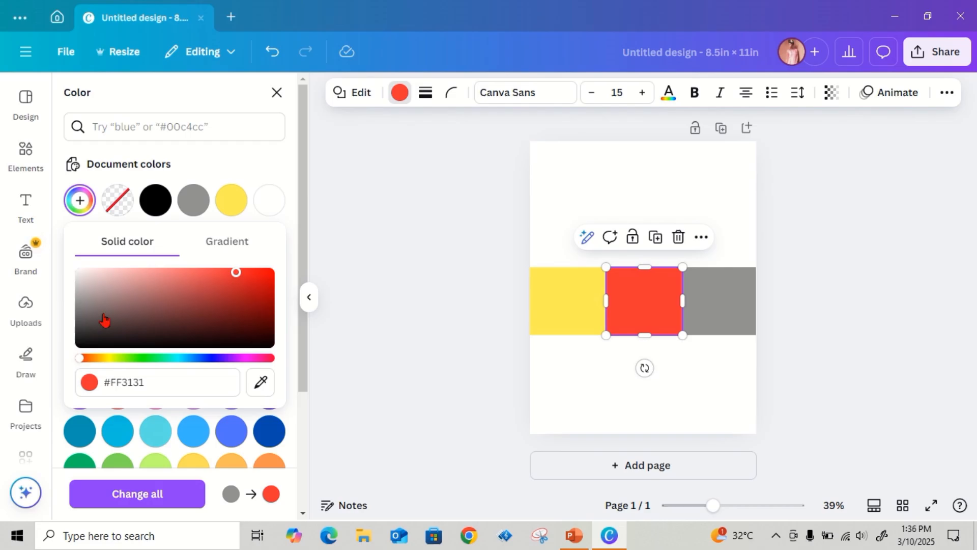
key(Escape)
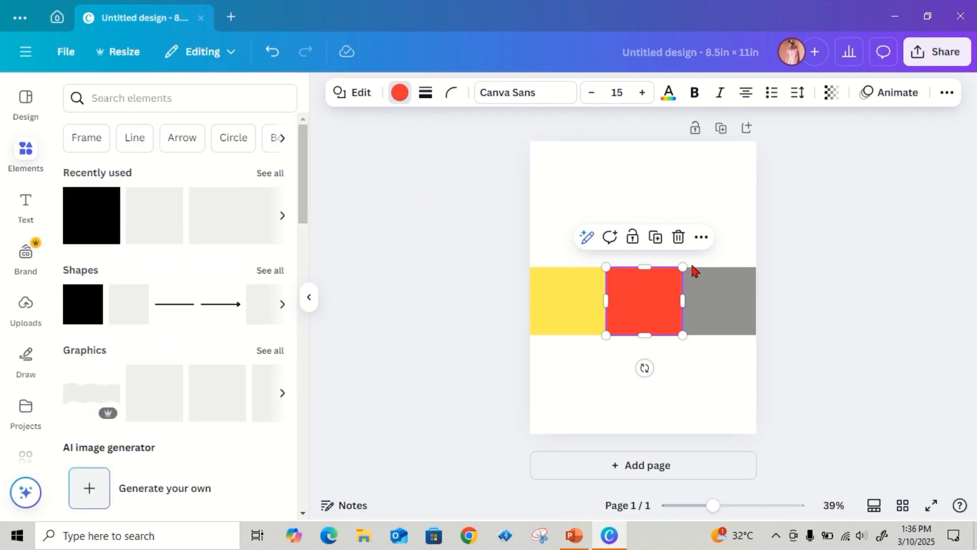
Fill the right square with the medium green from the default solid colors
click(732, 299)
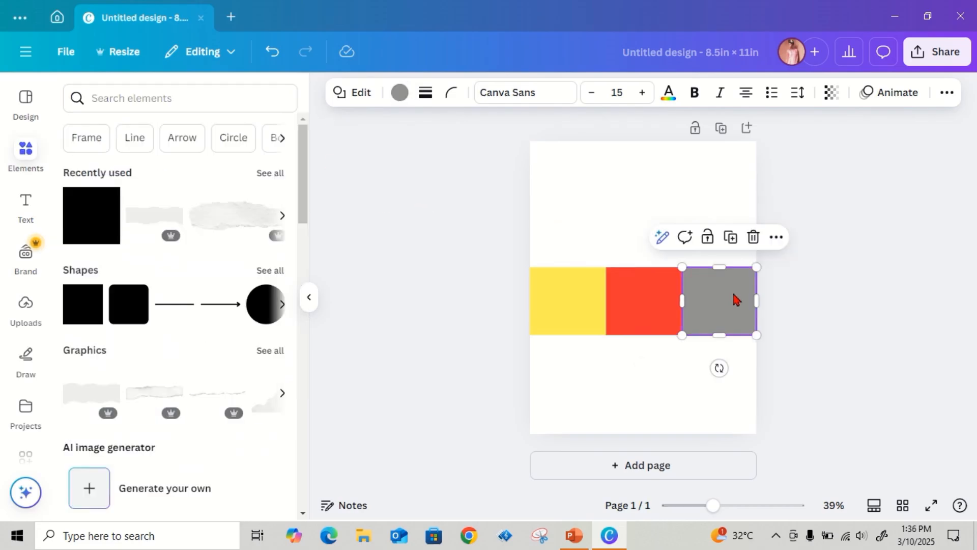
click(400, 92)
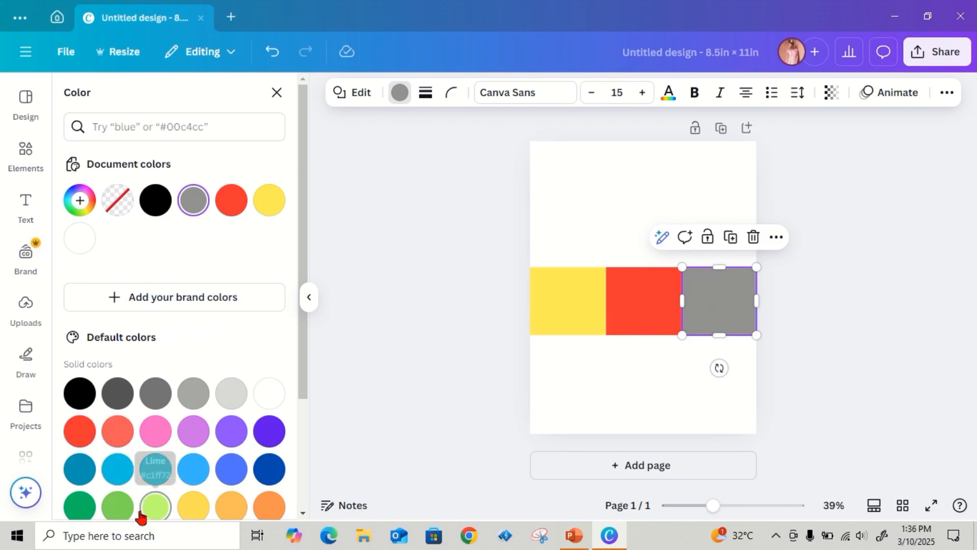
click(113, 509)
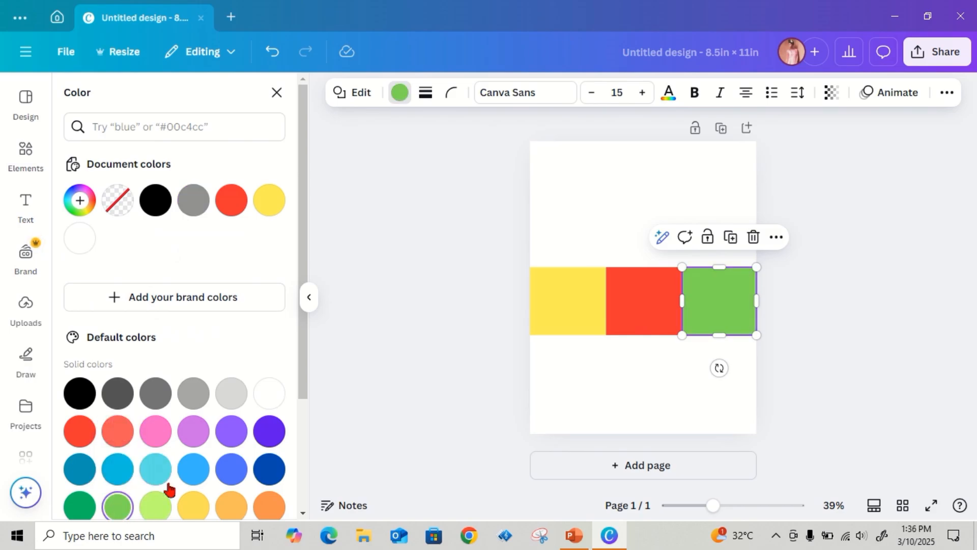
Stretch the yellow, red and green squares together down to the bottom edge of the page
key(Escape)
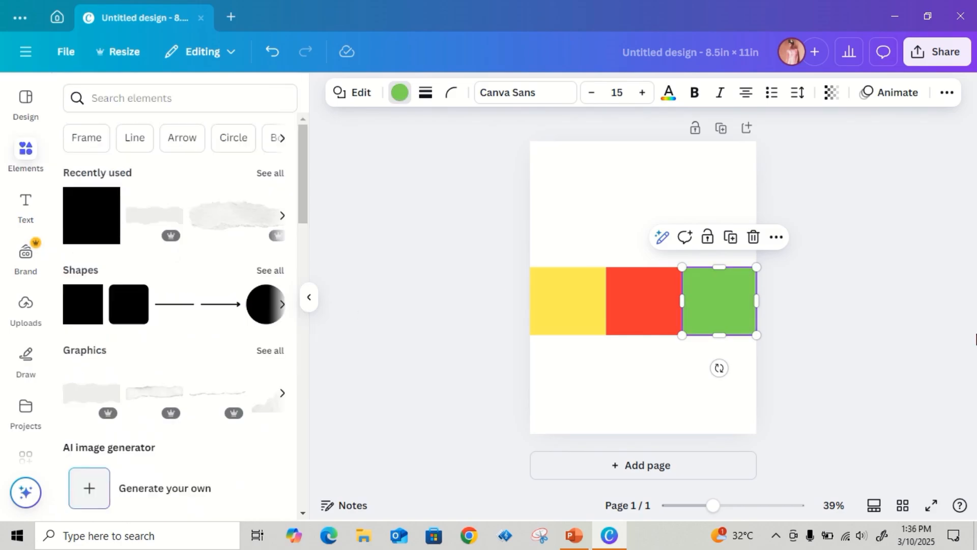
click(838, 308)
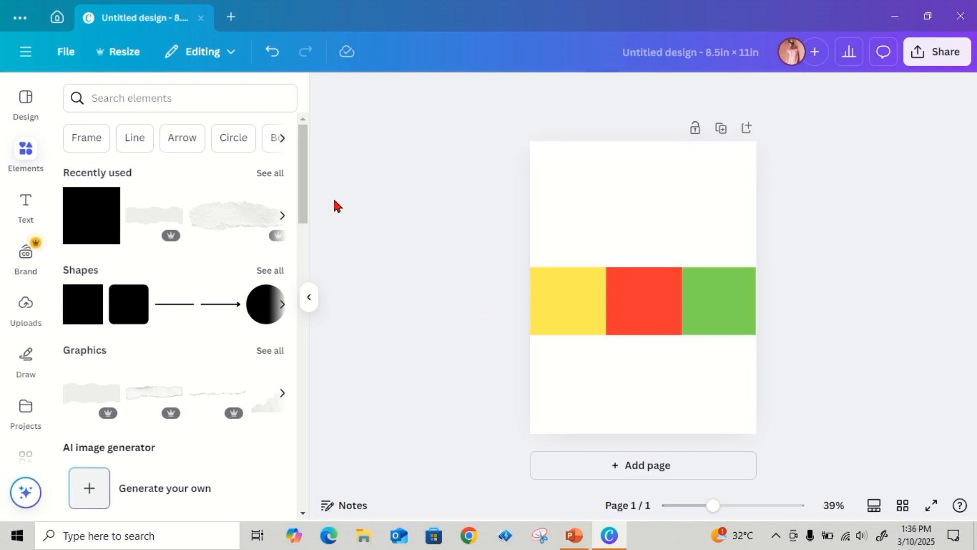
drag(510, 243, 814, 356)
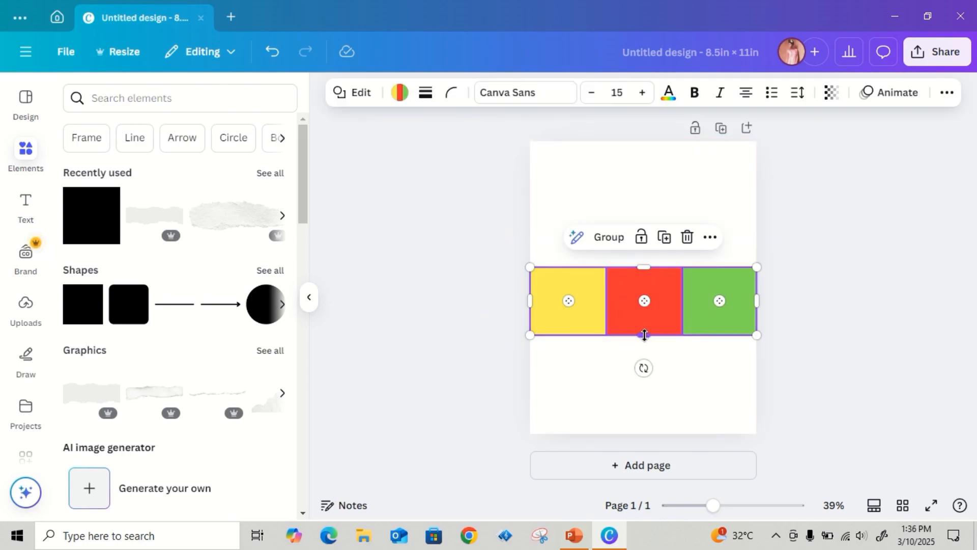
drag(645, 342, 646, 432)
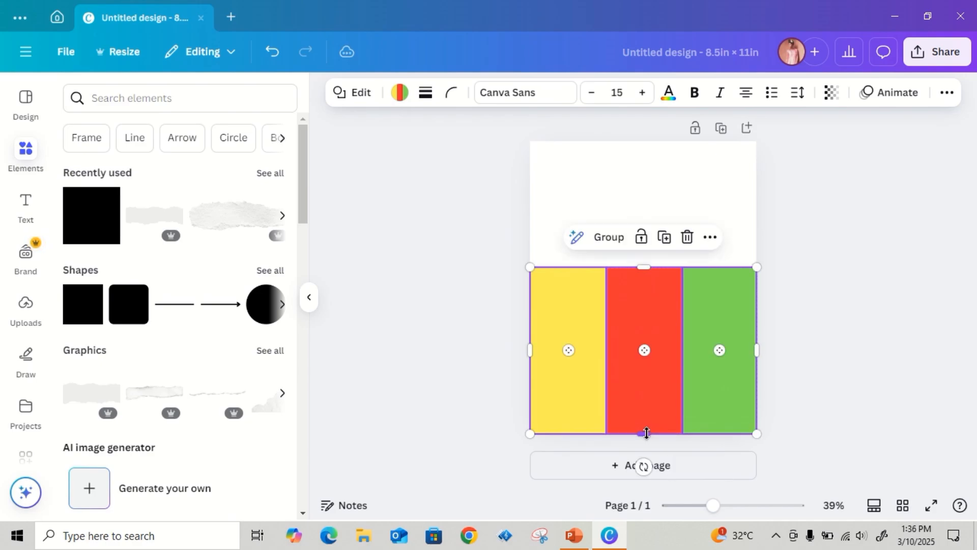
click(500, 299)
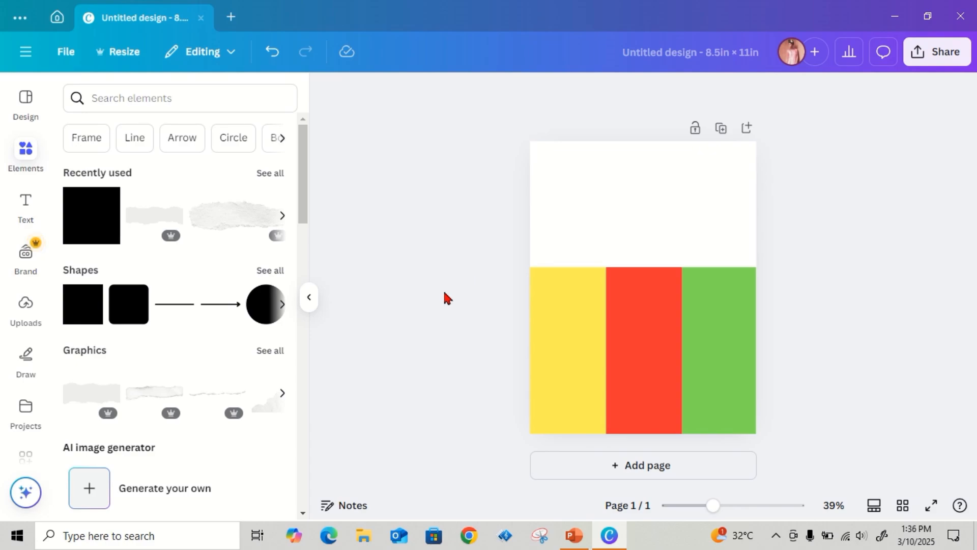
Search the elements library for "orange juice in a glass"
click(166, 101)
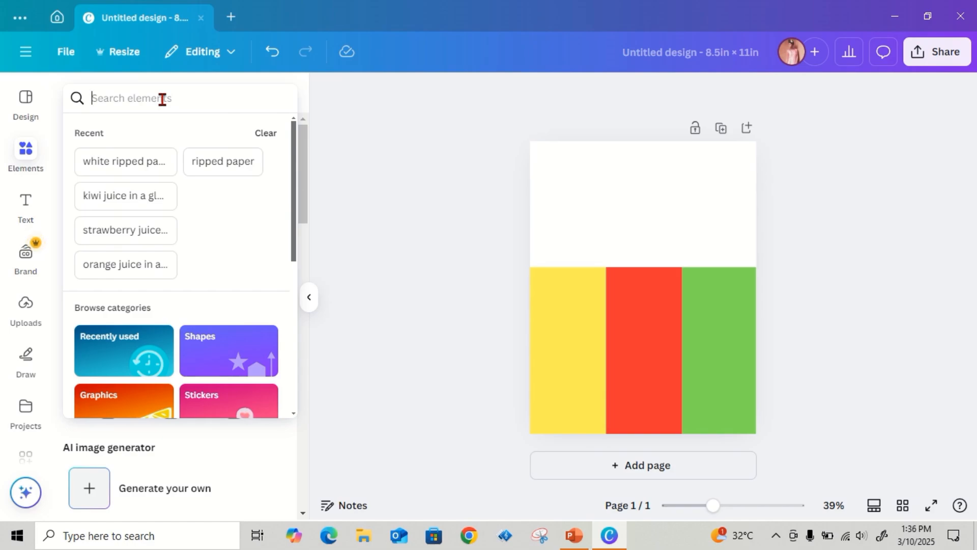
text(orange)
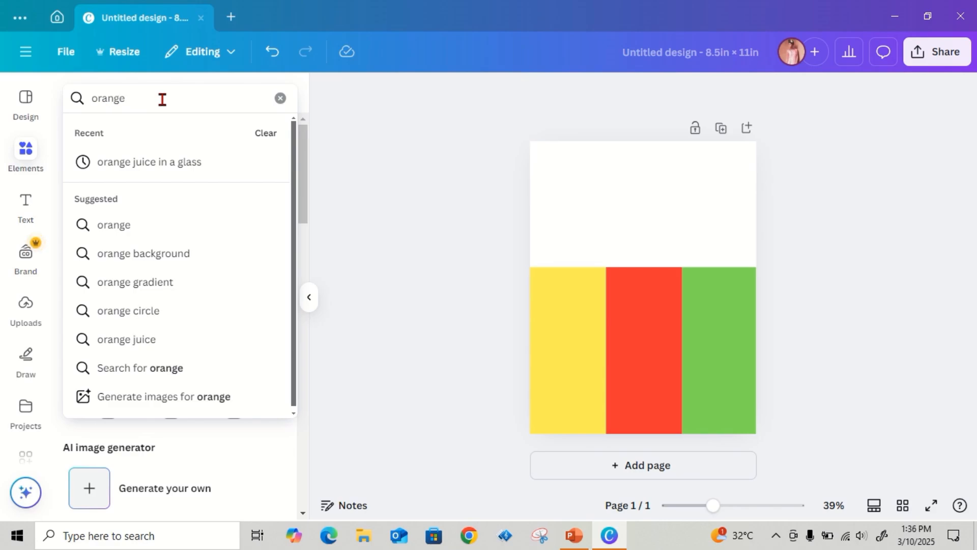
text(jui)
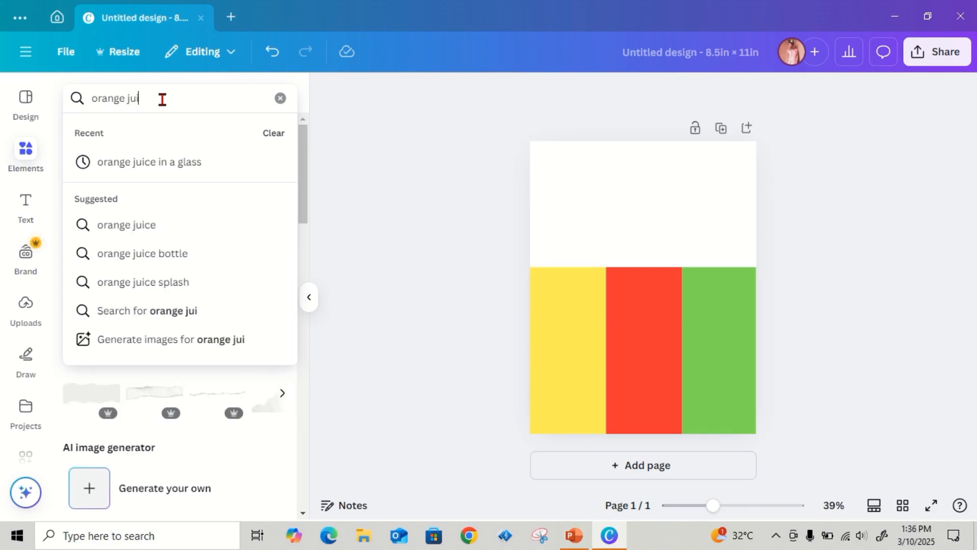
text(ce in a)
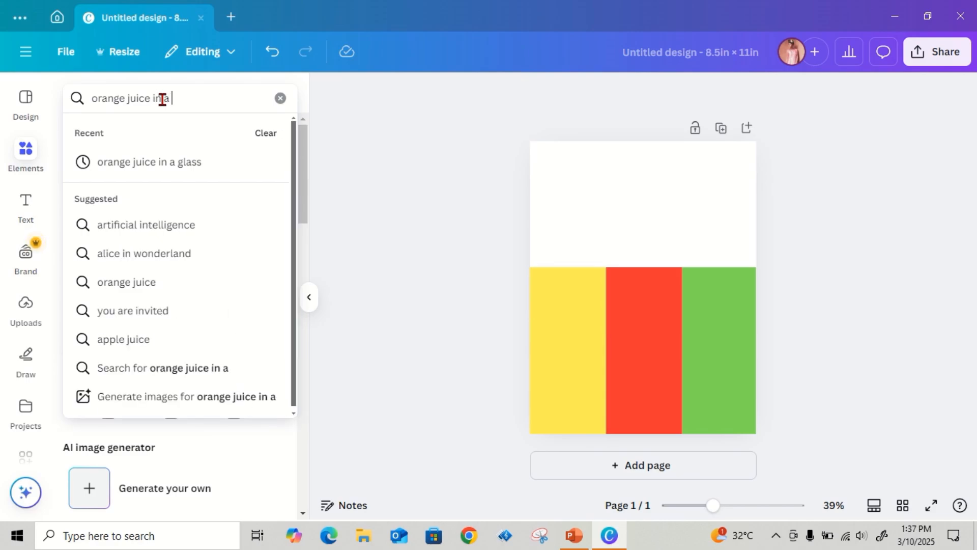
text( gla)
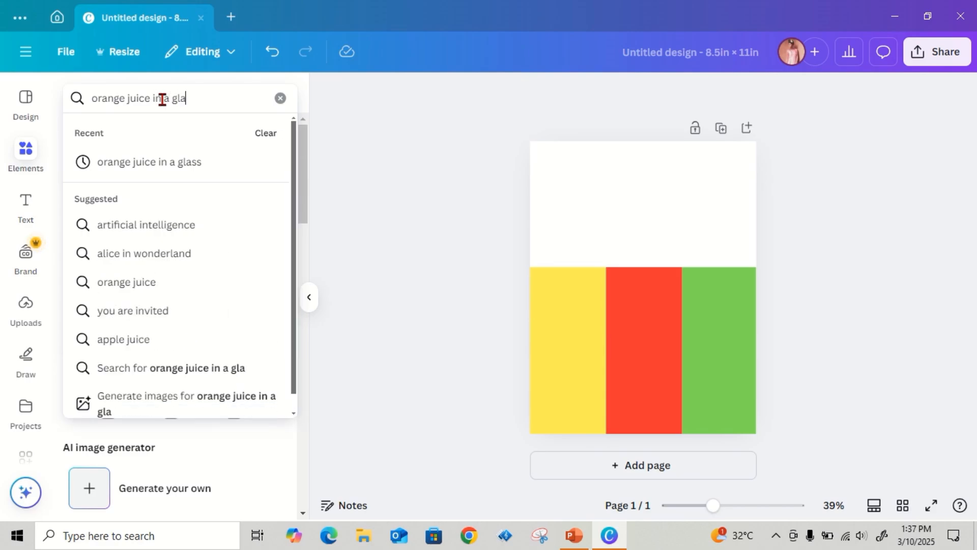
text(ss)
key(Return)
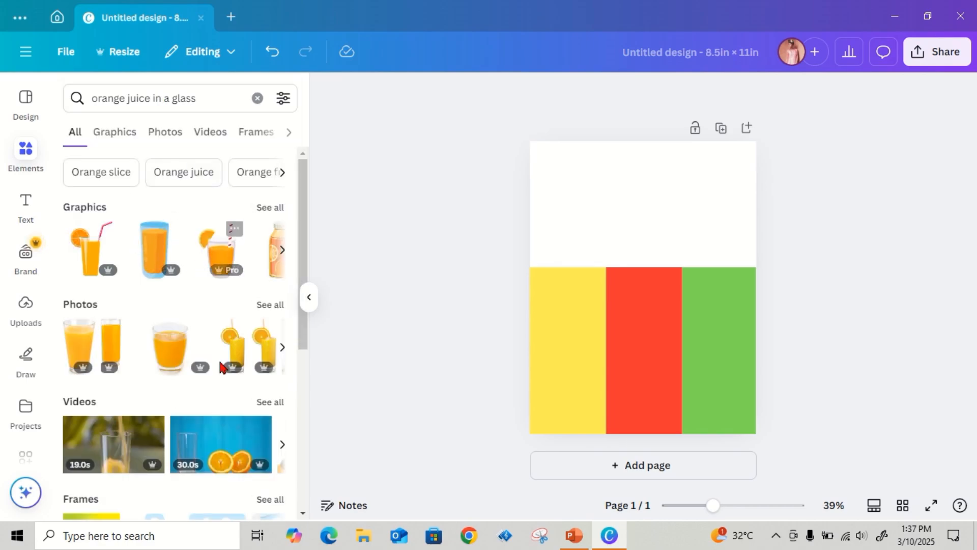
Add the photo of a tall orange juice glass with an orange slice on its rim and shrink it over the yellow panel
click(283, 349)
click(284, 349)
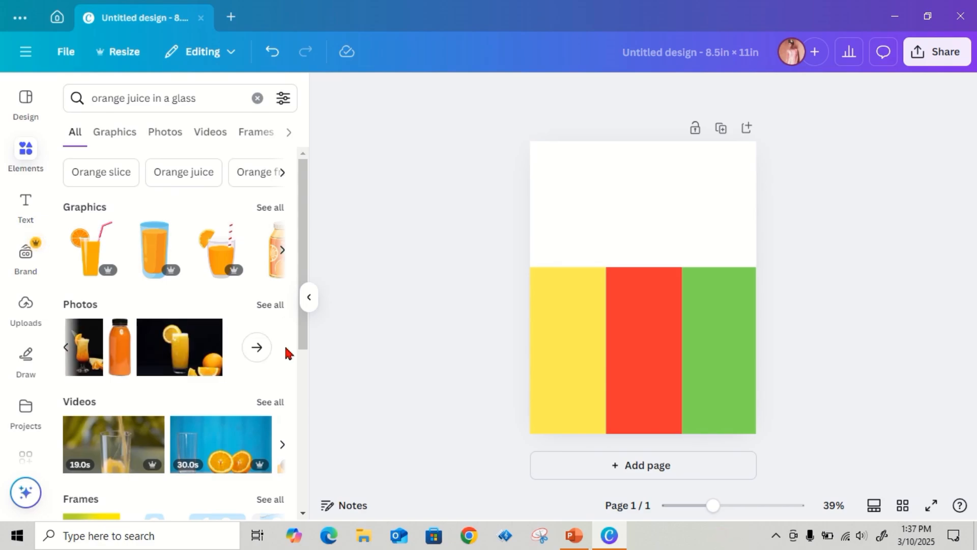
click(257, 347)
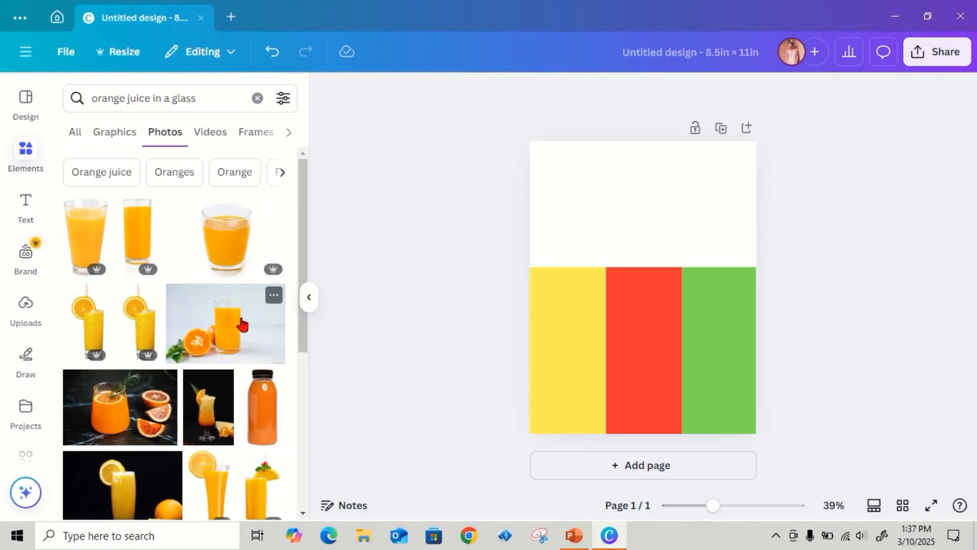
scroll(221, 397, down, 2)
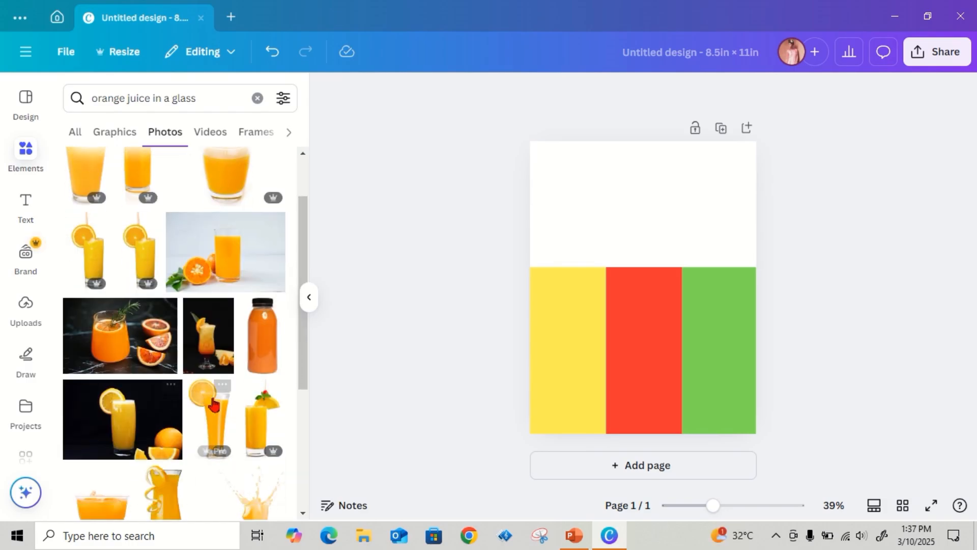
click(220, 417)
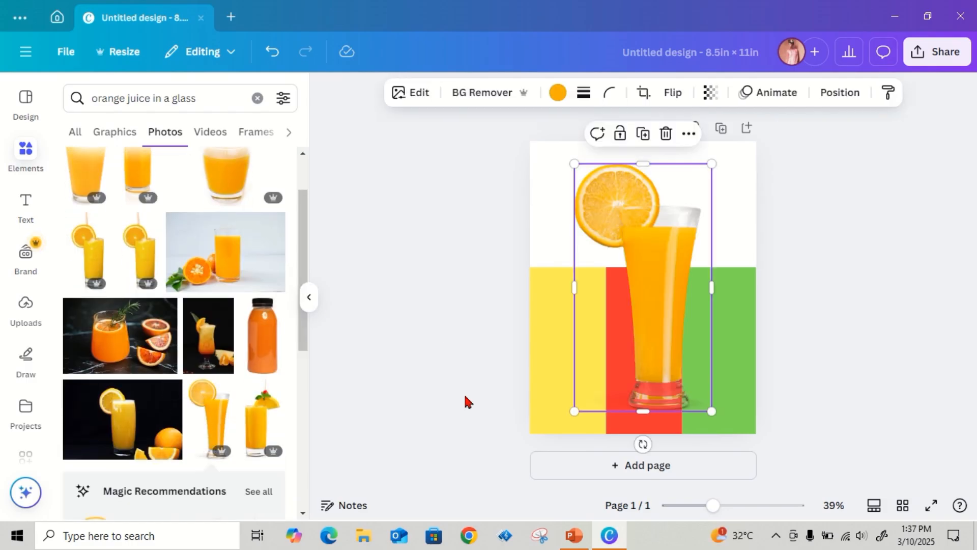
drag(713, 407, 661, 320)
drag(621, 262, 562, 334)
Try two orange photo colors on the yellow panel behind the glass and fill it with the yellow from the default solid colors
click(575, 432)
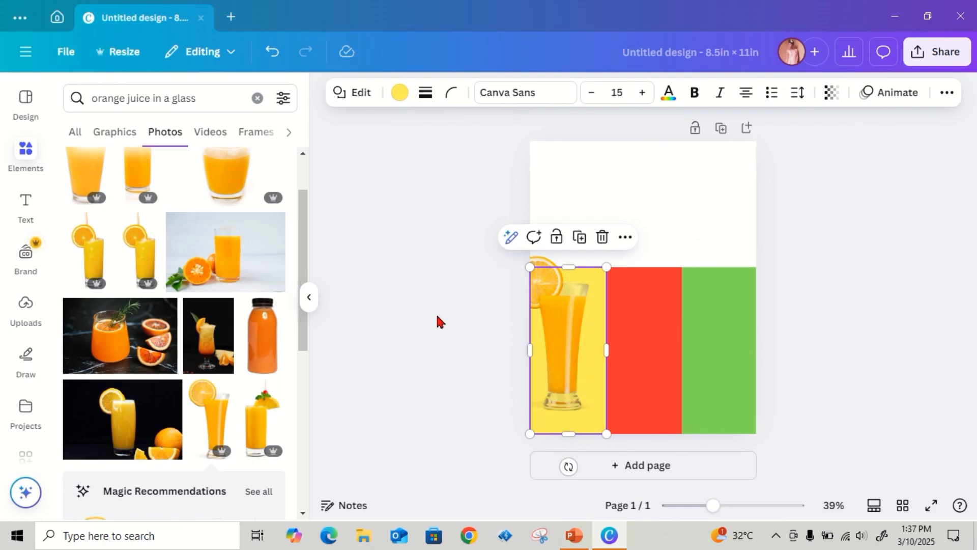
click(400, 92)
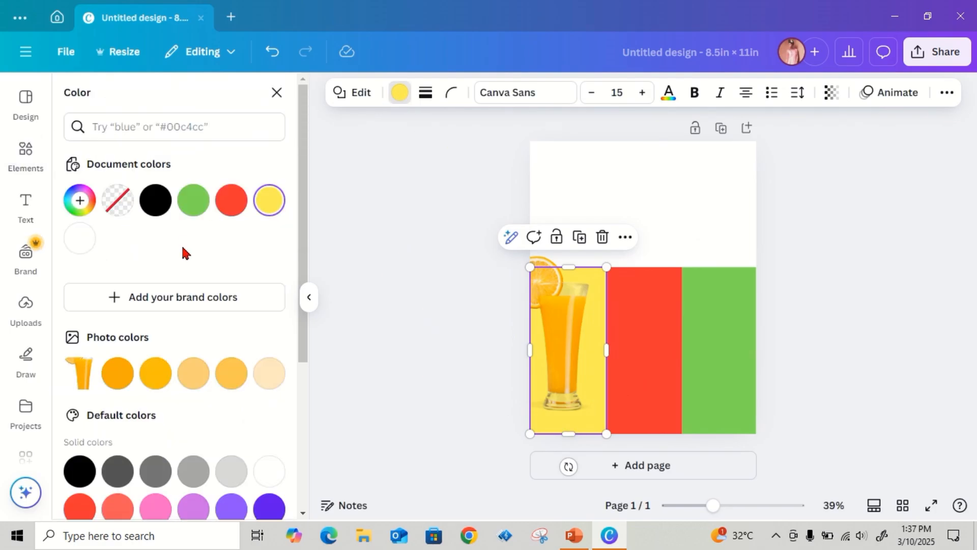
click(154, 383)
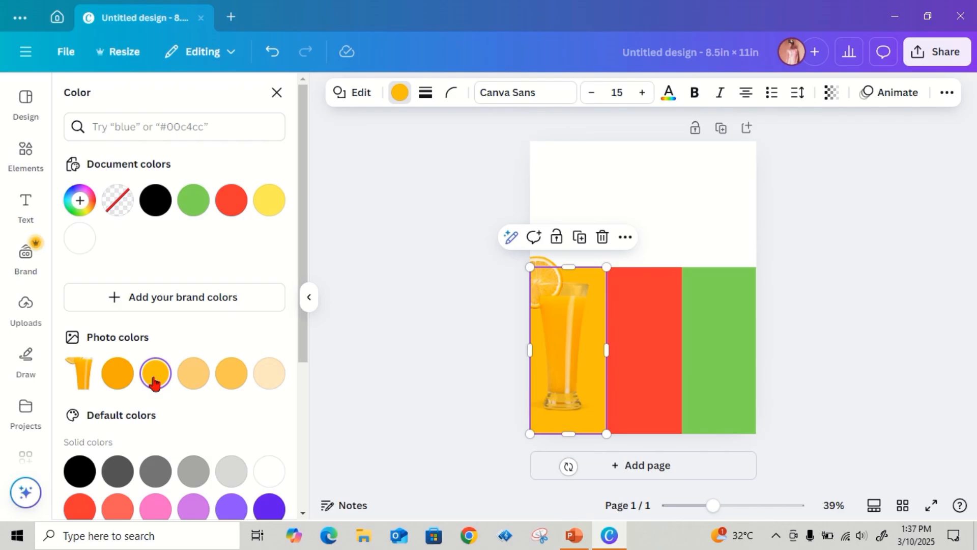
click(230, 376)
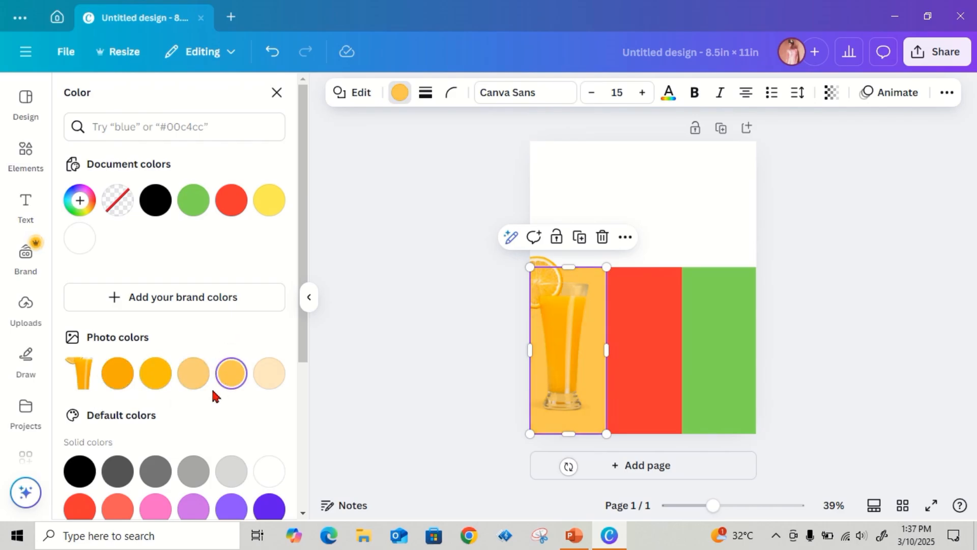
scroll(208, 392, down, 4)
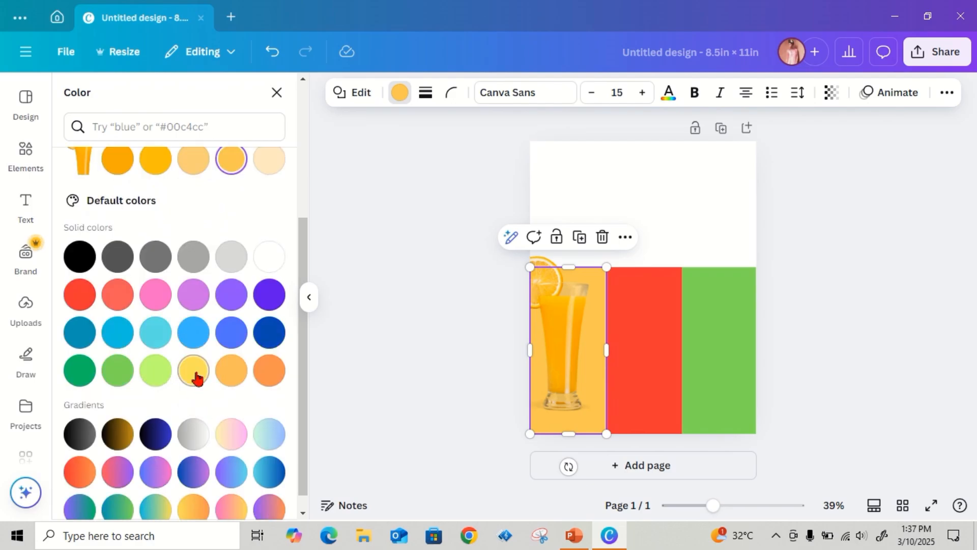
click(196, 377)
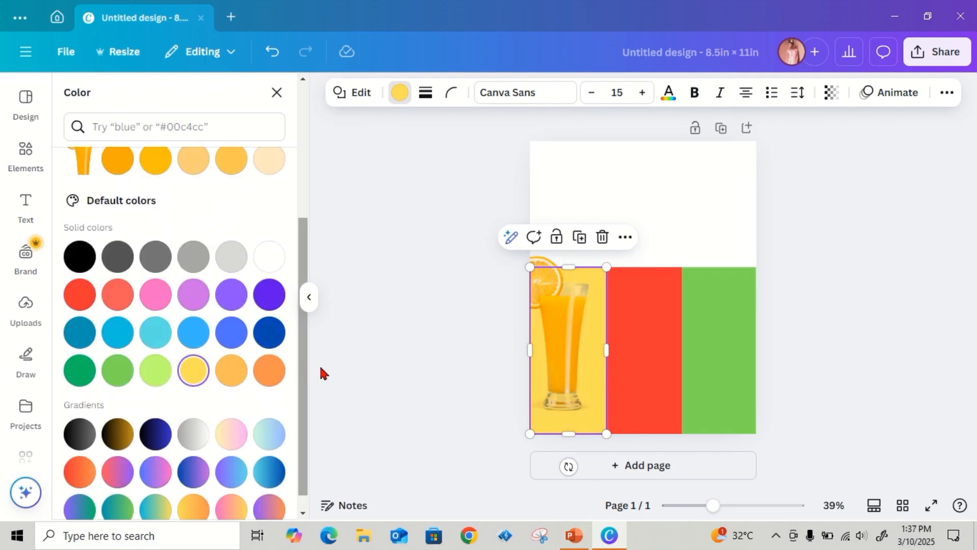
click(373, 306)
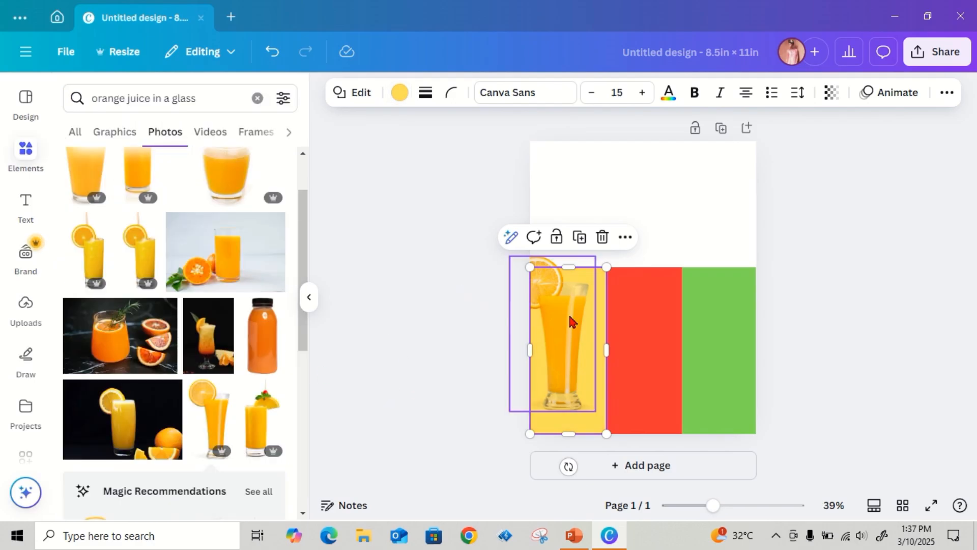
Reposition the orange juice glass over the yellow panel so the orange slice sits just below the panel's upper edge
drag(572, 318, 571, 311)
click(484, 286)
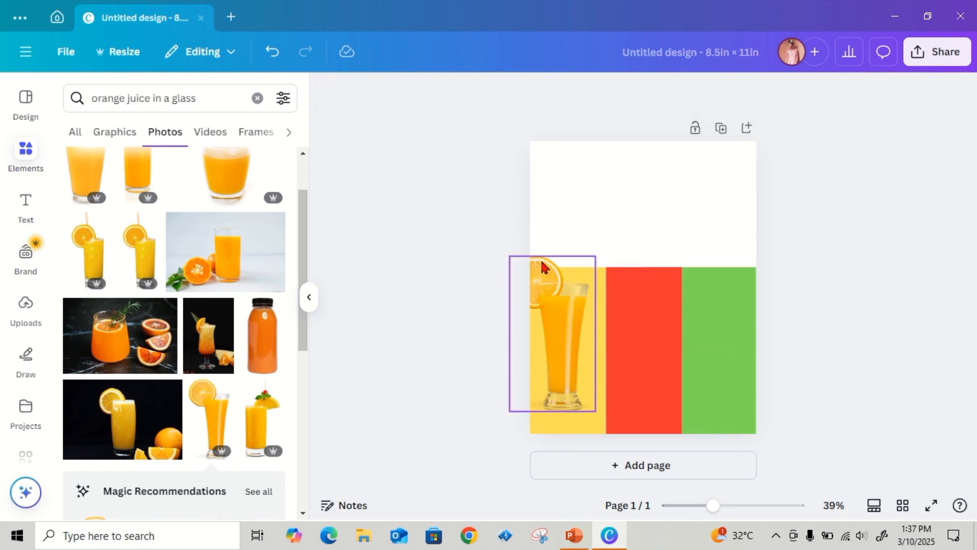
click(544, 288)
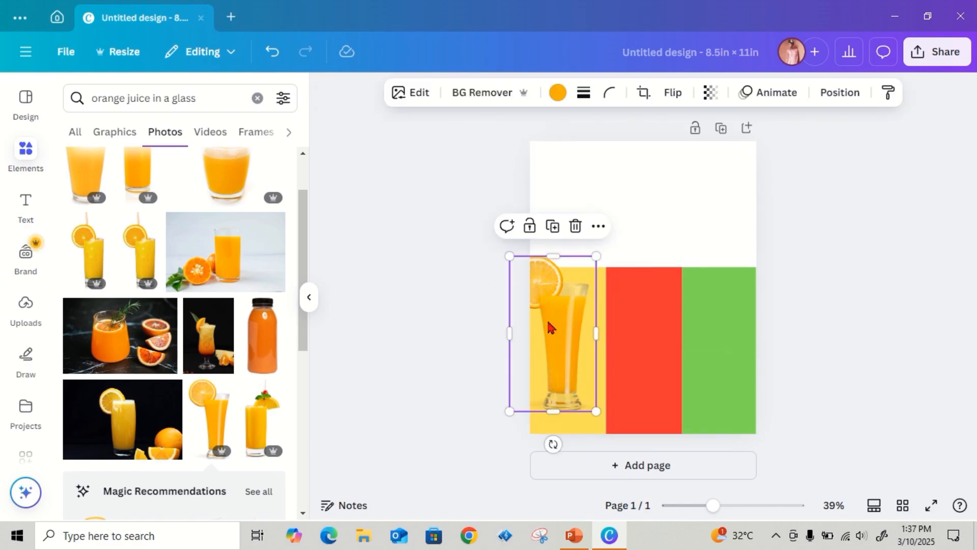
mouse_move(548, 322)
mouse_down()
mouse_move(550, 334)
mouse_move(564, 332)
mouse_up()
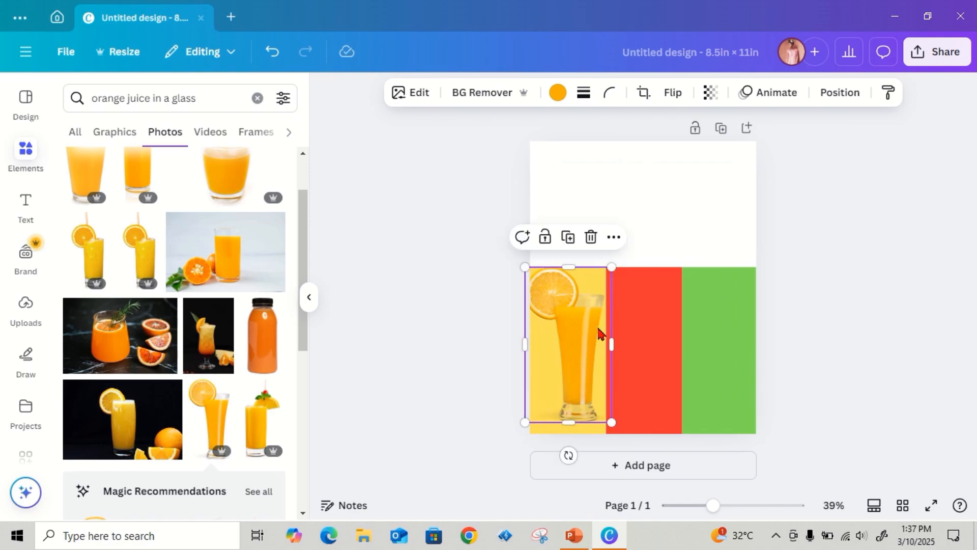
click(675, 238)
Search the elements library for "strawberry juice in a glass"
click(635, 311)
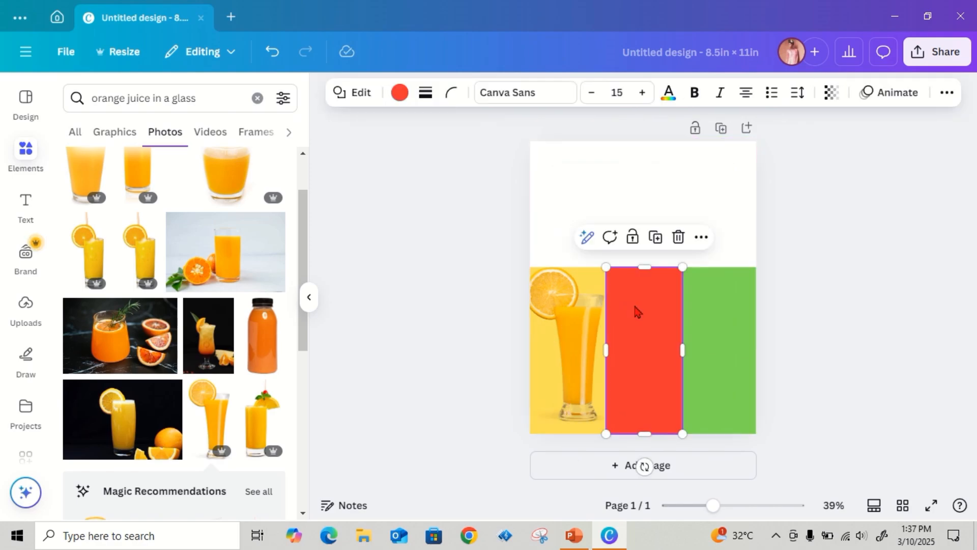
click(257, 98)
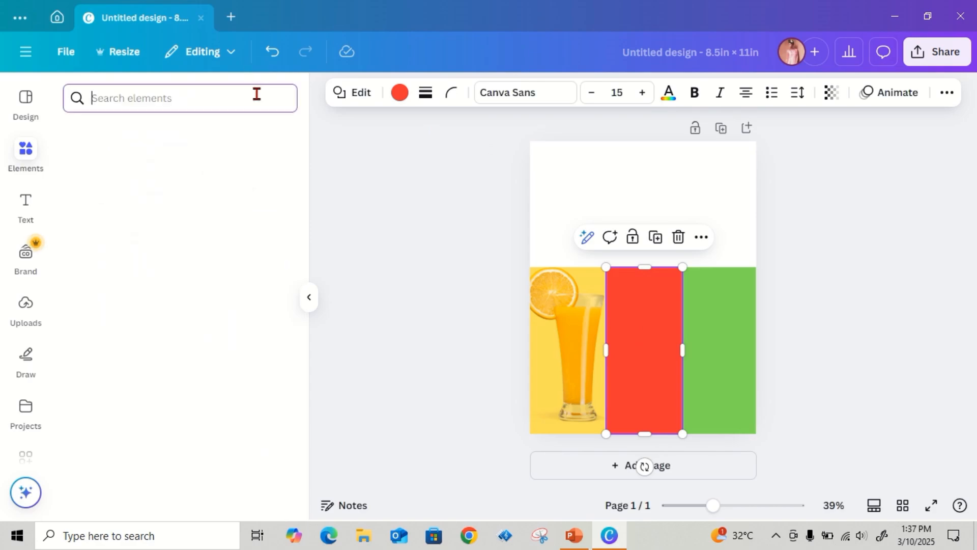
text(s)
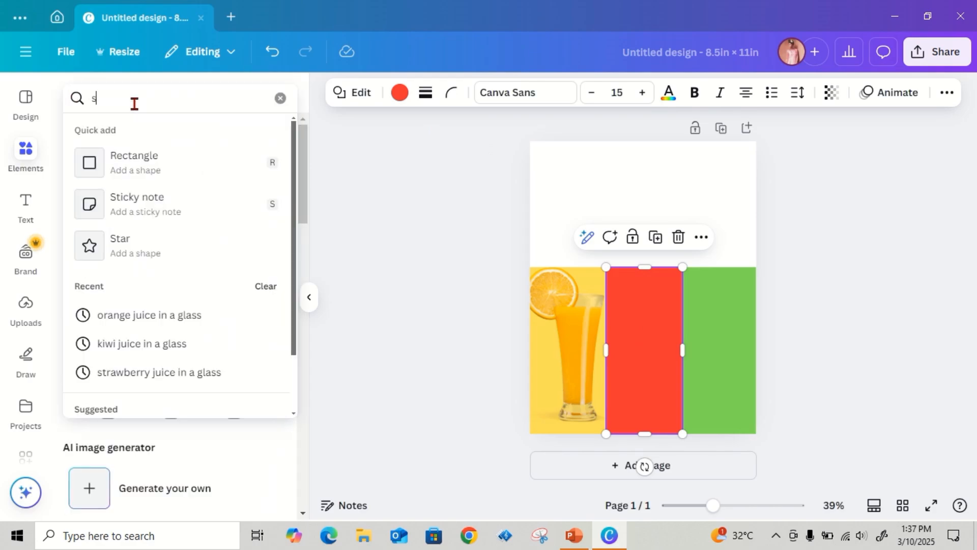
text(traw)
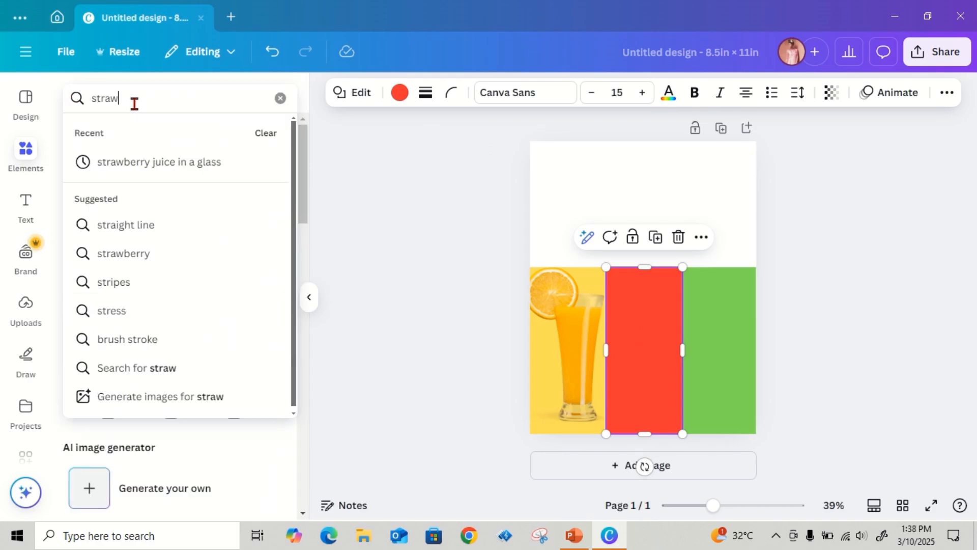
text(berr)
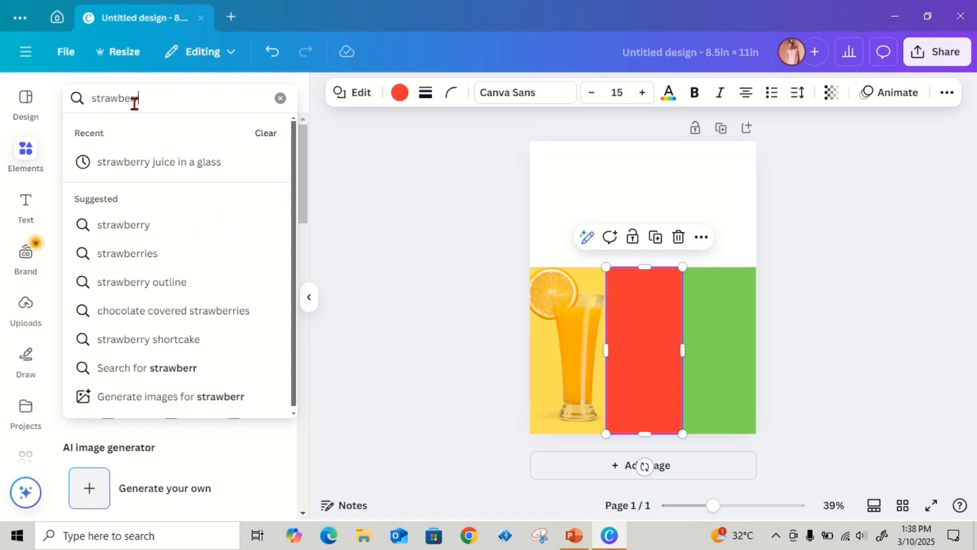
text(y jui)
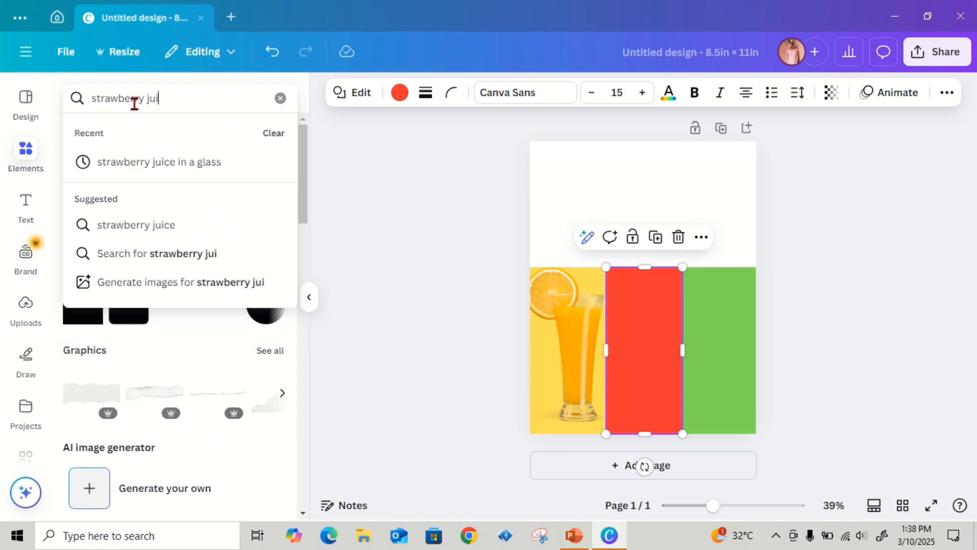
text(ce in a)
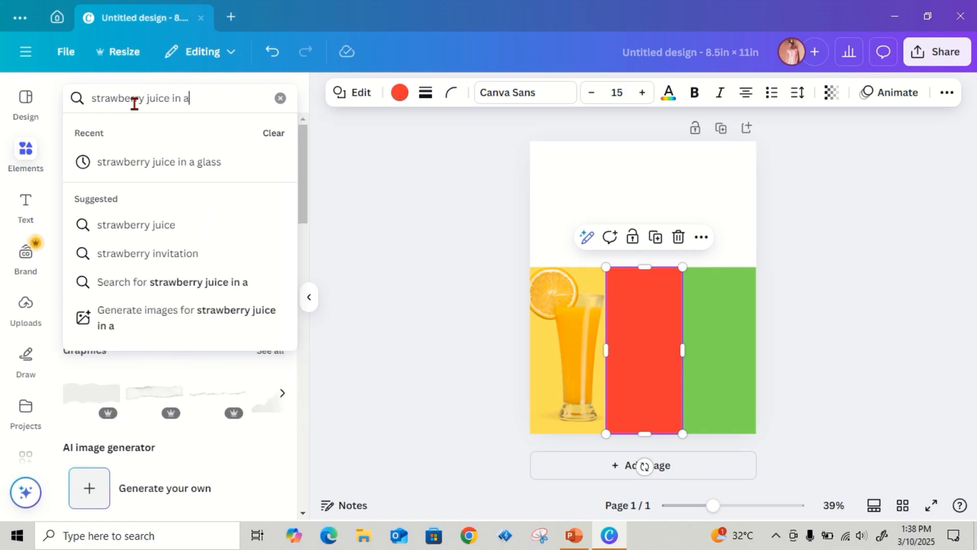
text( glass)
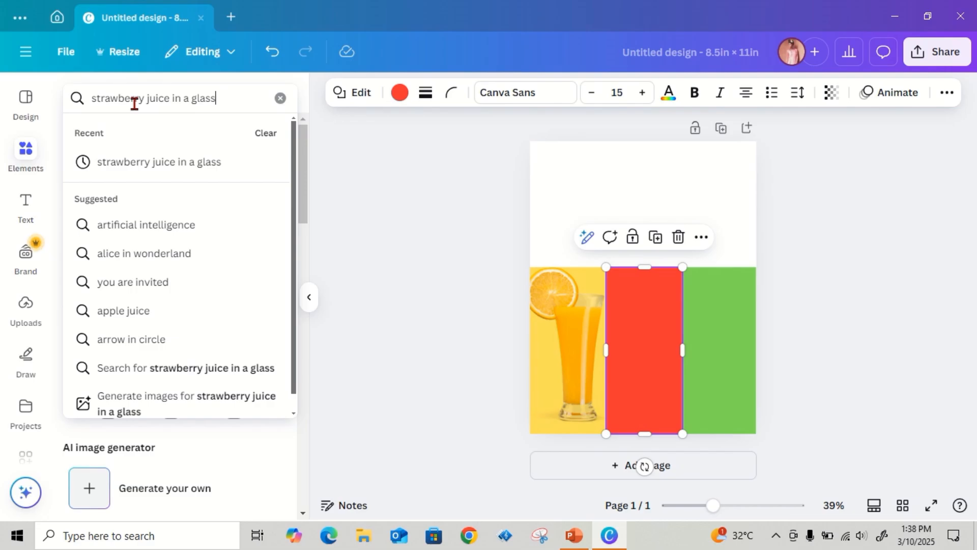
key(Return)
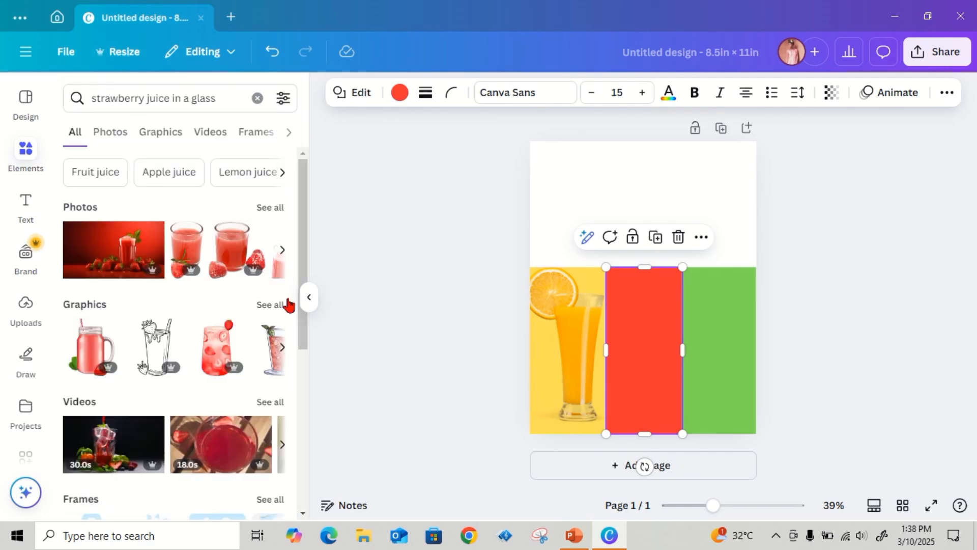
Add the photo of a tall red strawberry slush glass on a light gray background and remove its background
click(283, 252)
click(283, 251)
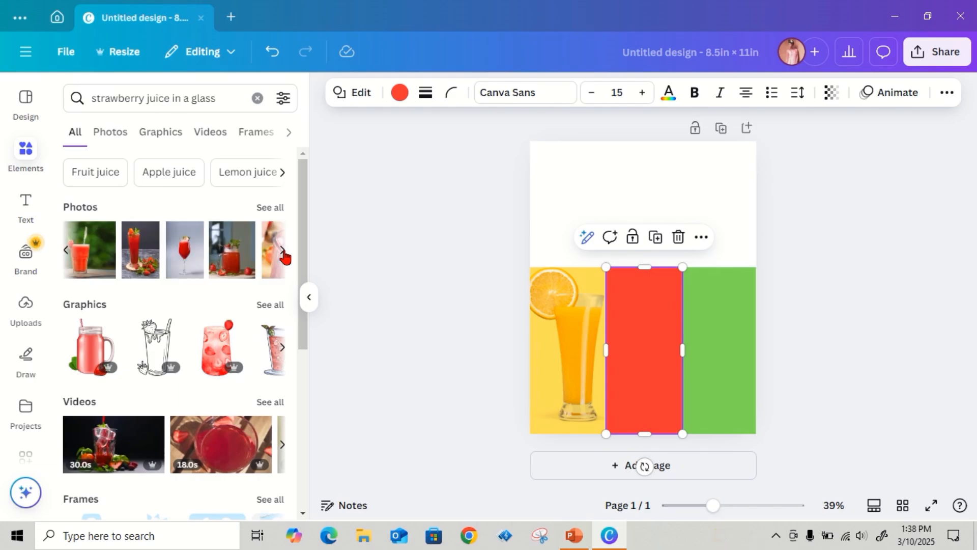
click(283, 251)
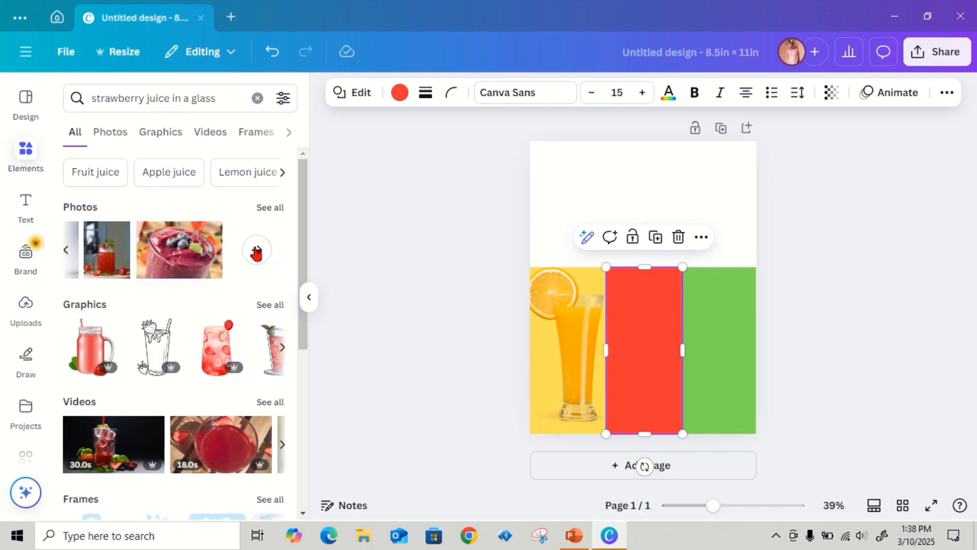
click(262, 251)
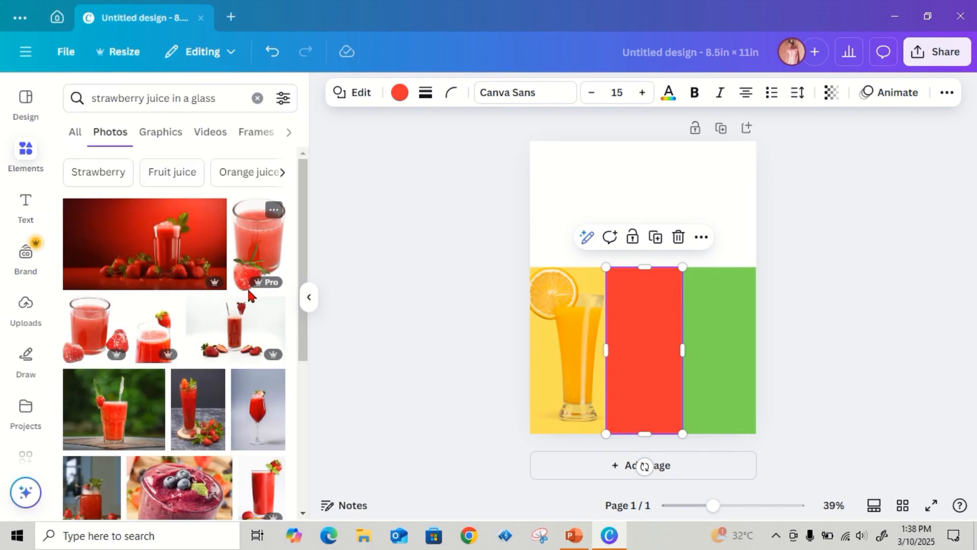
scroll(229, 392, down, 15)
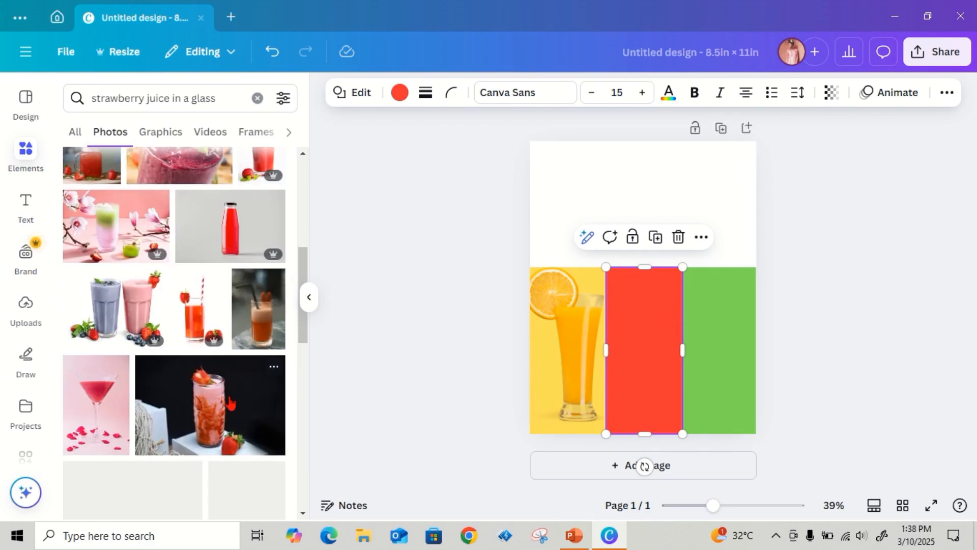
scroll(243, 380, down, 10)
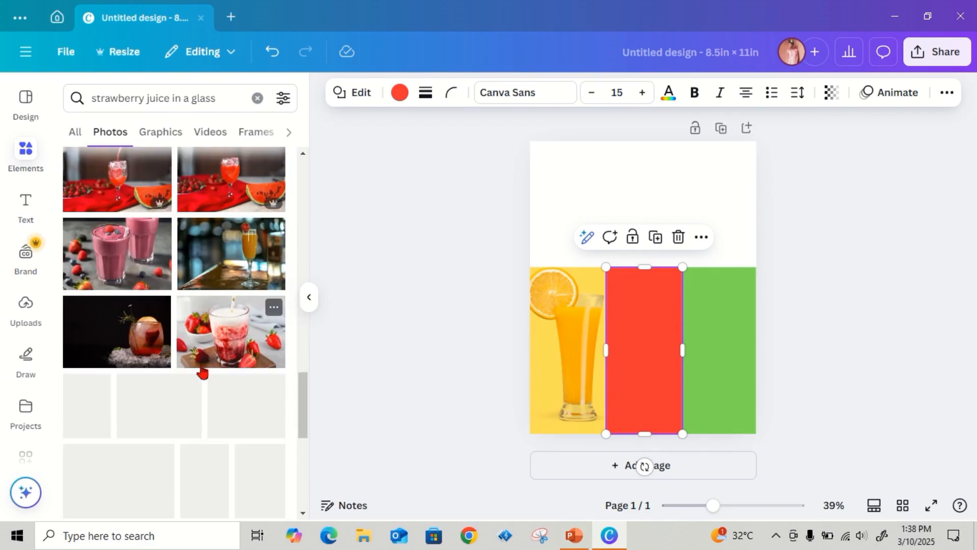
scroll(229, 315, down, 10)
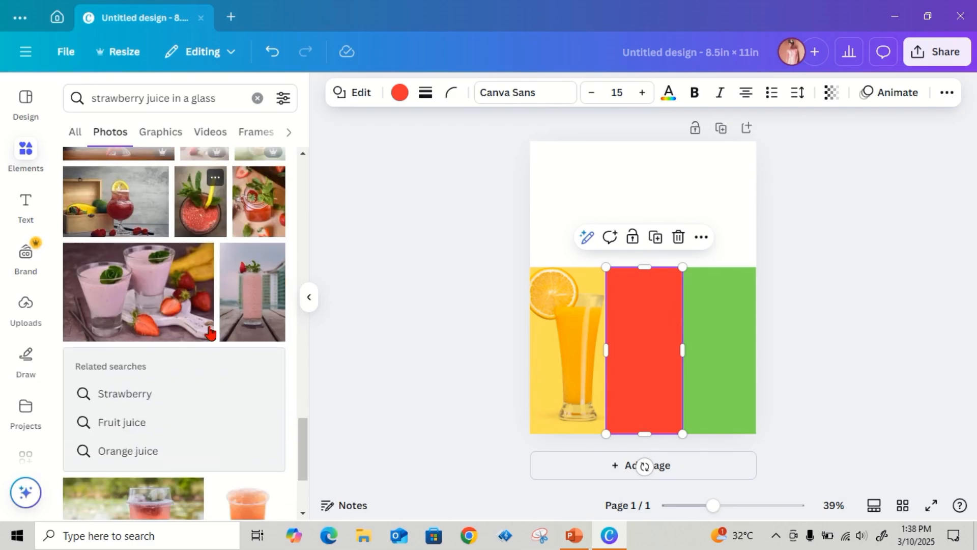
scroll(263, 288, down, 10)
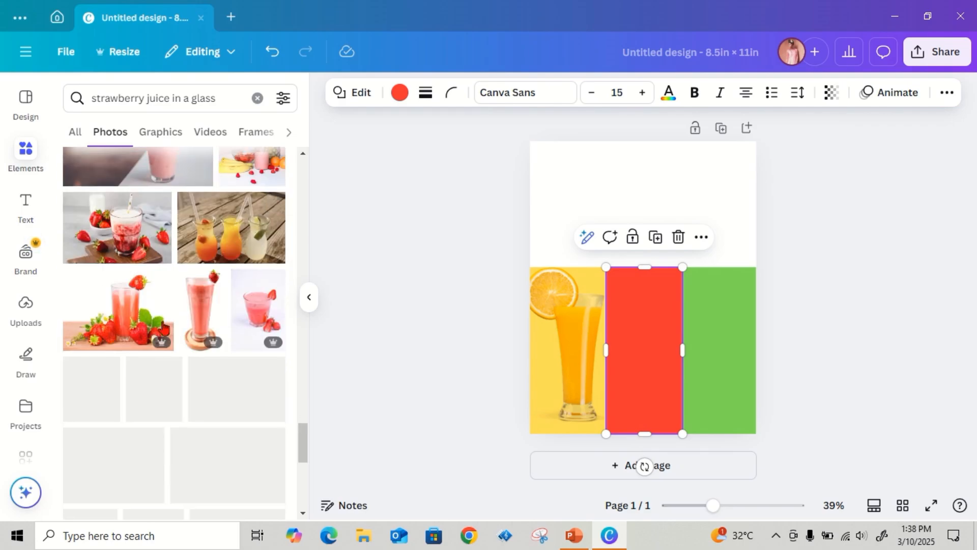
scroll(229, 364, down, 10)
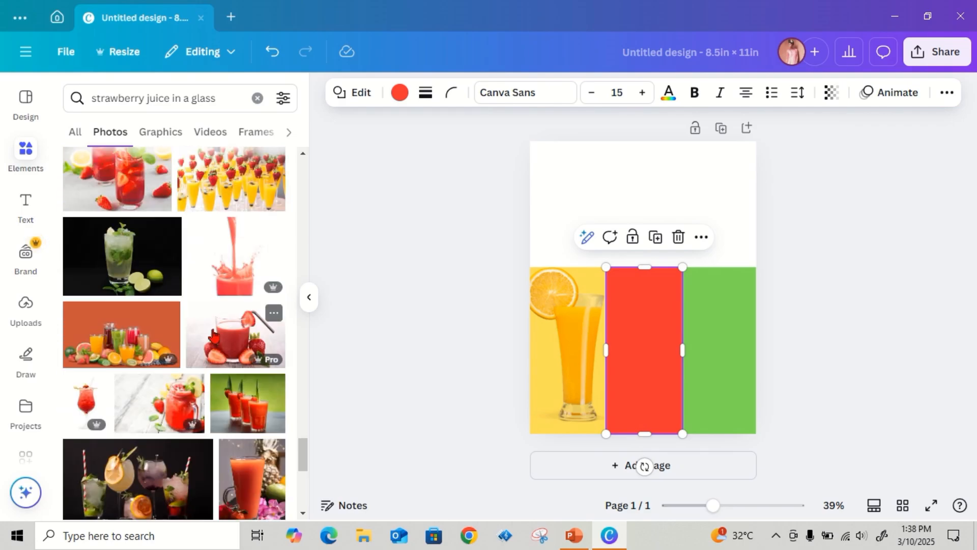
scroll(205, 342, down, 10)
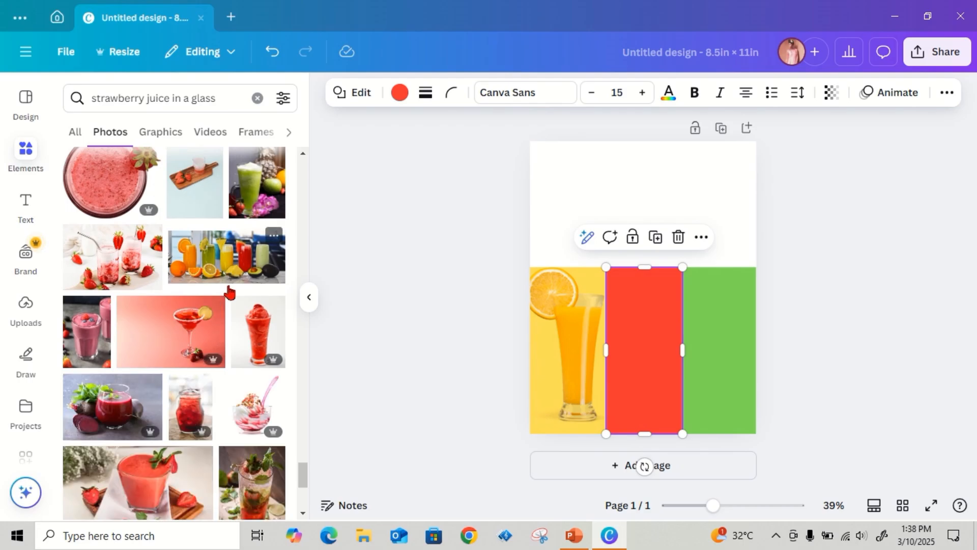
click(263, 334)
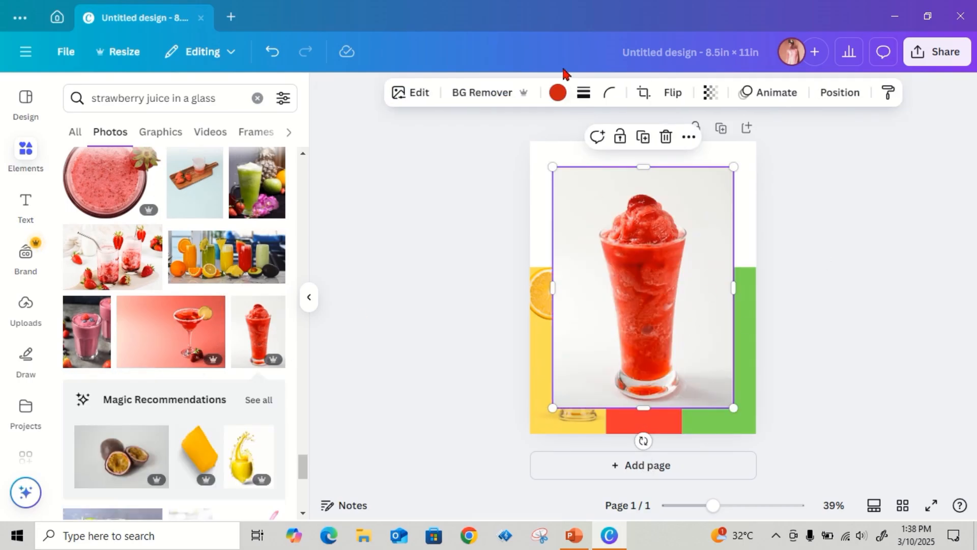
click(516, 99)
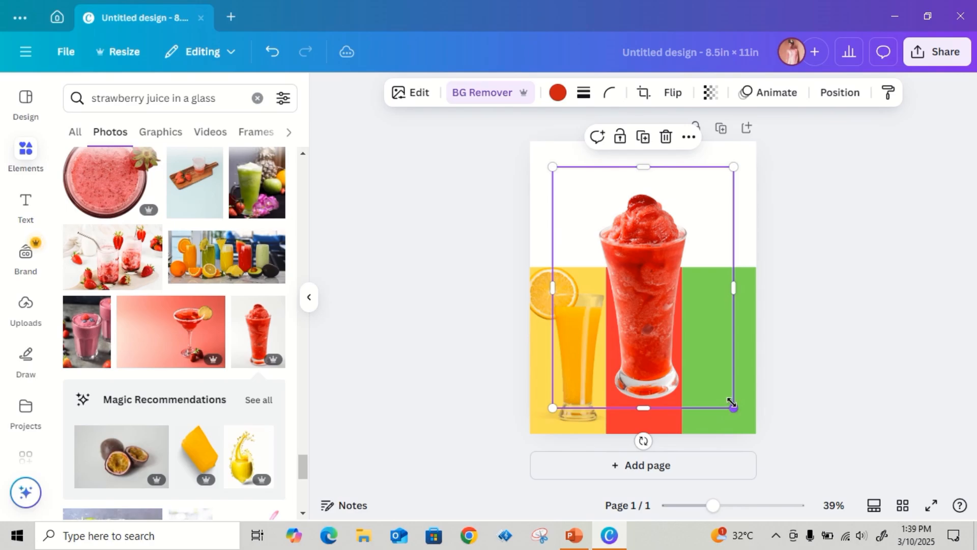
Shrink the strawberry glass to about the red panel's width and center it there with its top slightly above the panel's upper edge
drag(732, 403, 704, 367)
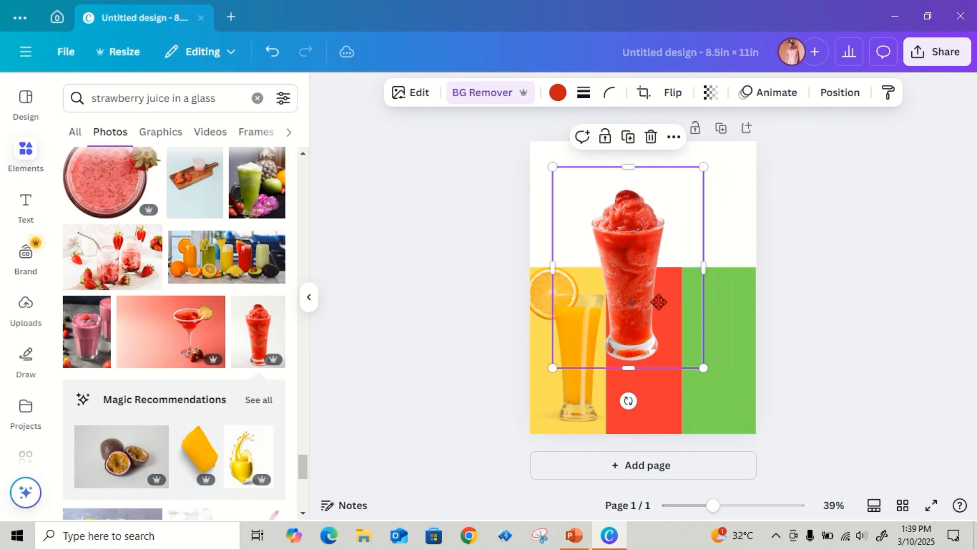
drag(658, 303, 654, 339)
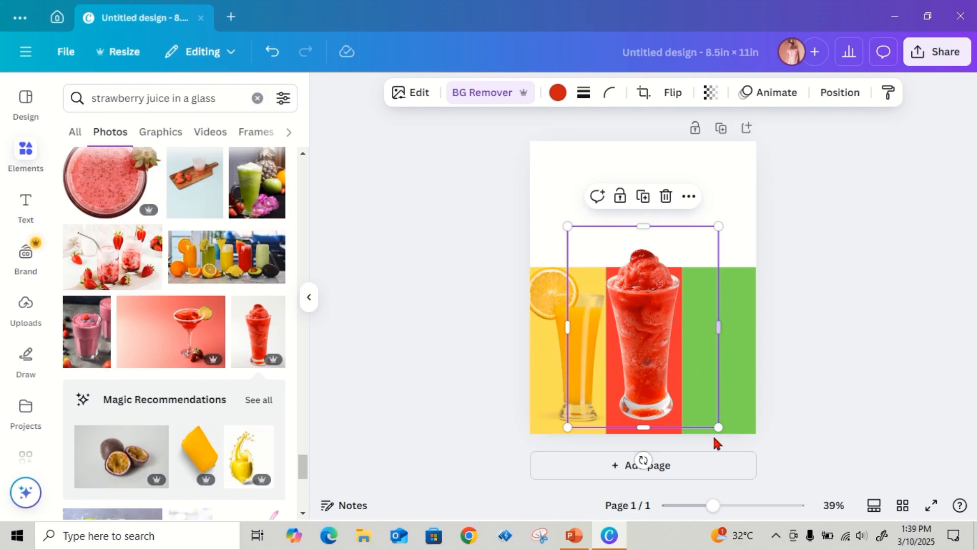
drag(717, 425, 704, 410)
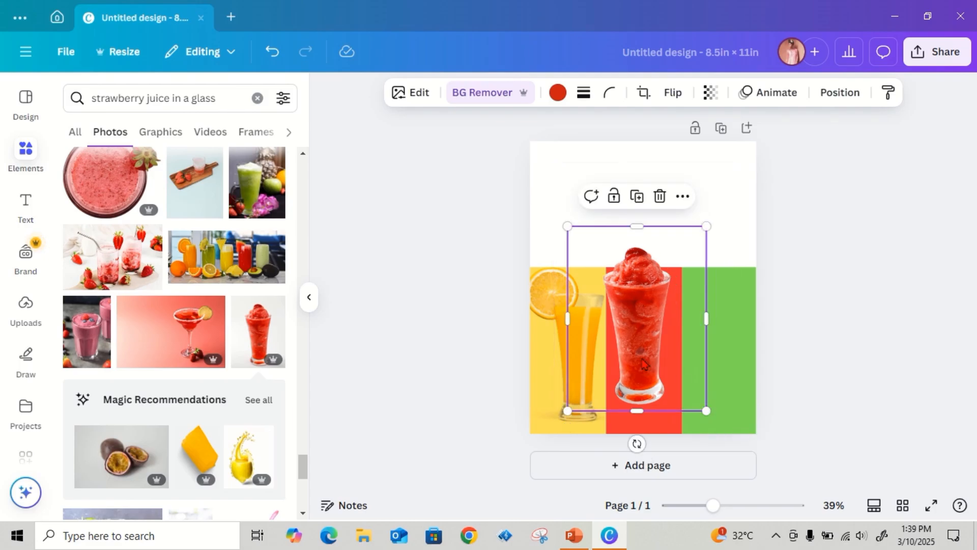
drag(640, 351, 653, 377)
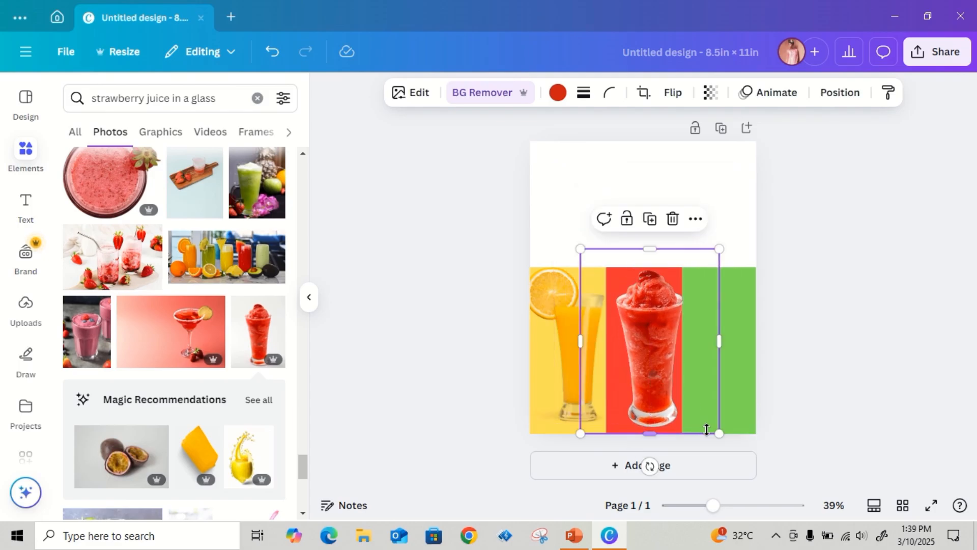
drag(715, 424, 712, 421)
mouse_move(668, 370)
mouse_down()
mouse_move(655, 367)
mouse_move(666, 369)
mouse_up()
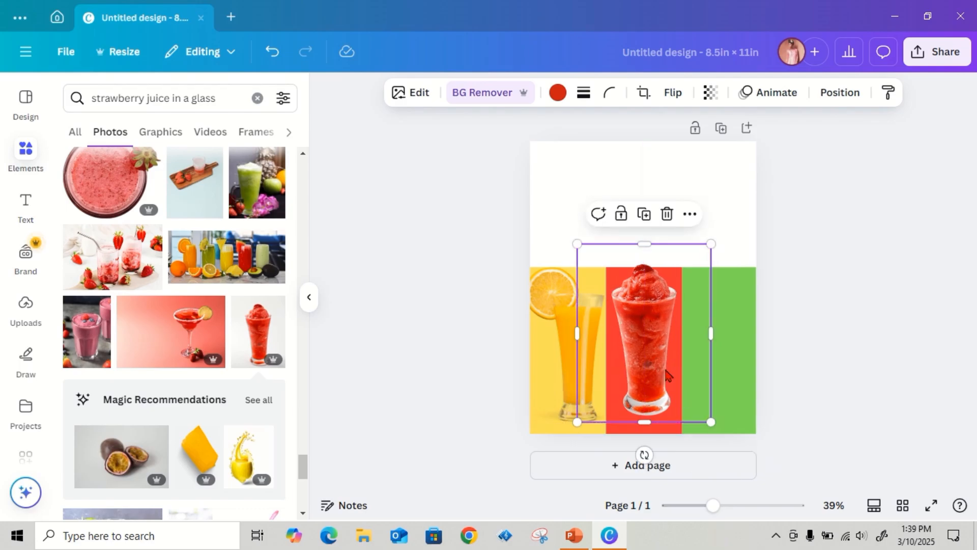
Search the elements library for "kiwi juice in a glass"
click(725, 339)
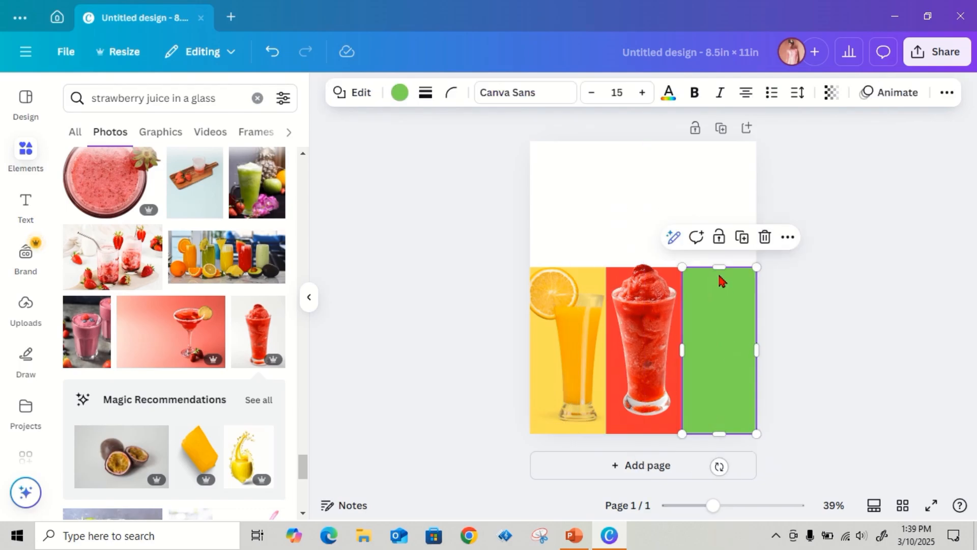
click(258, 98)
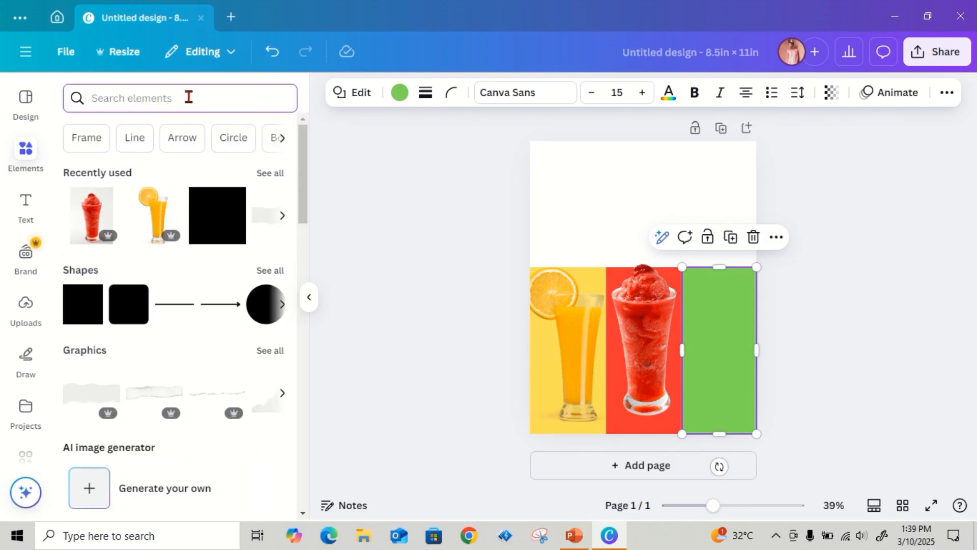
text(kiwi)
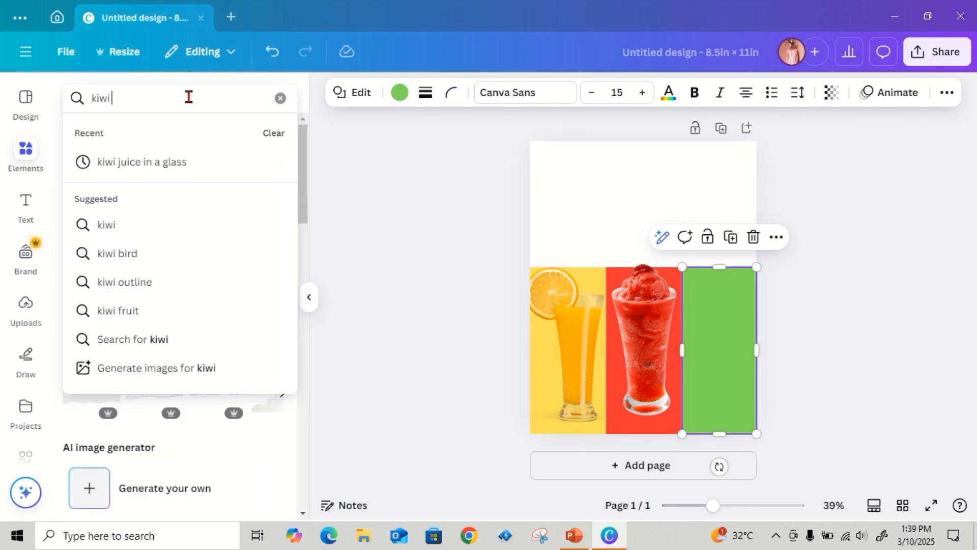
text( juice)
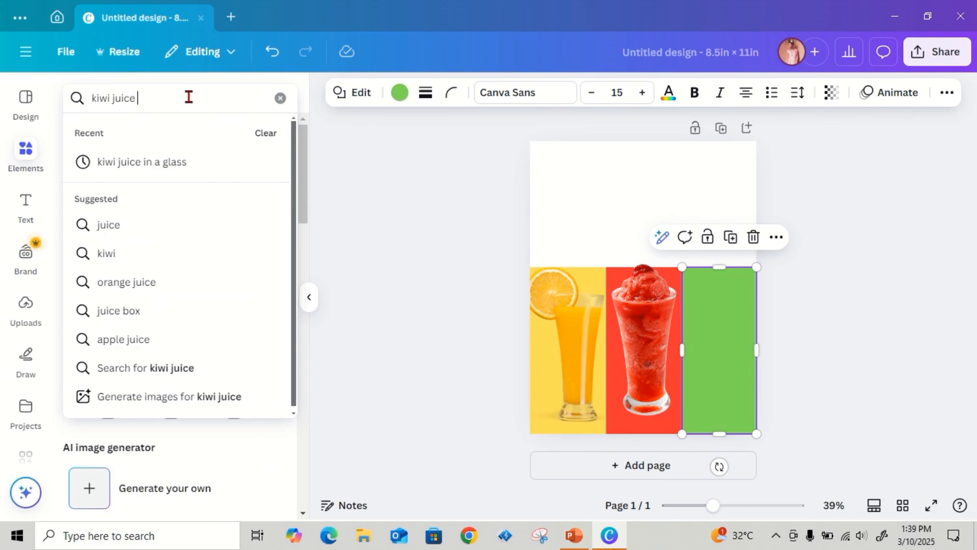
text( in a)
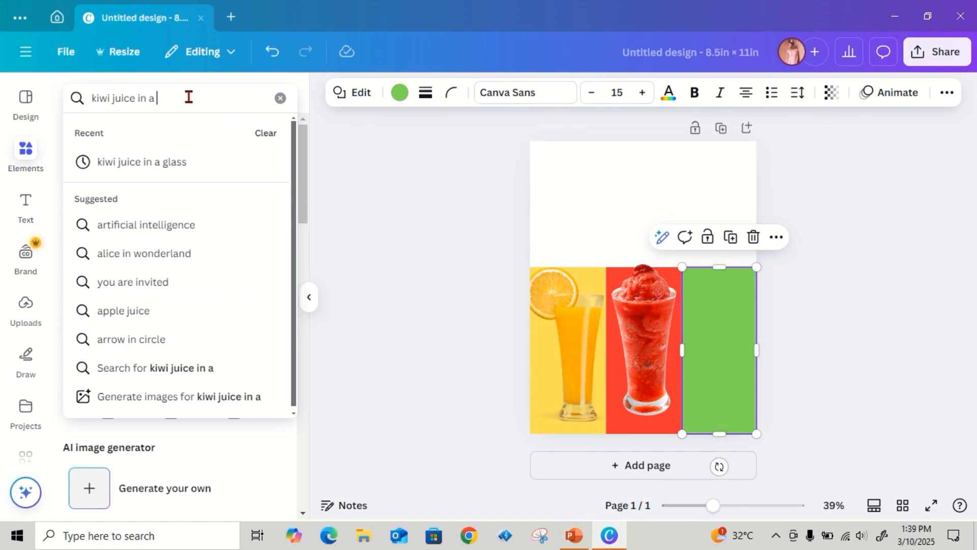
text( glass)
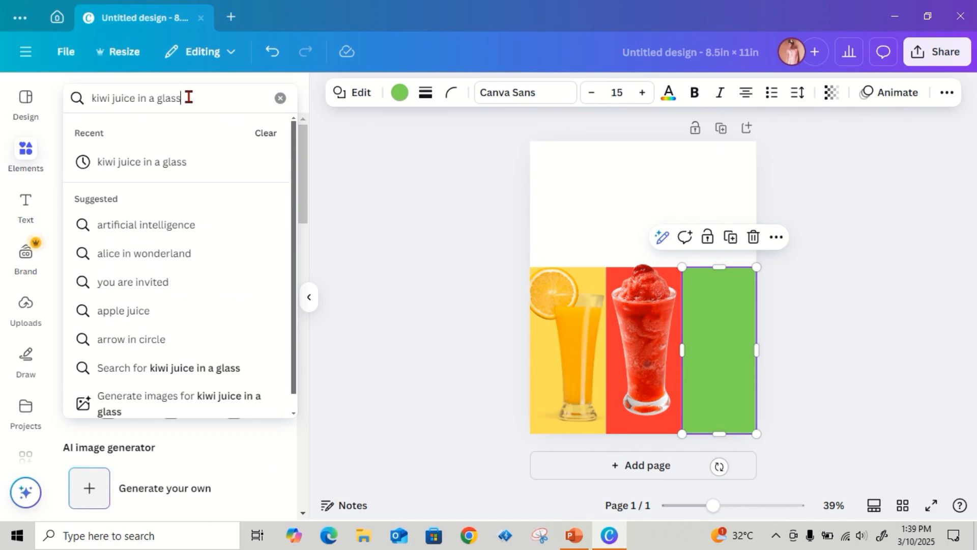
key(Return)
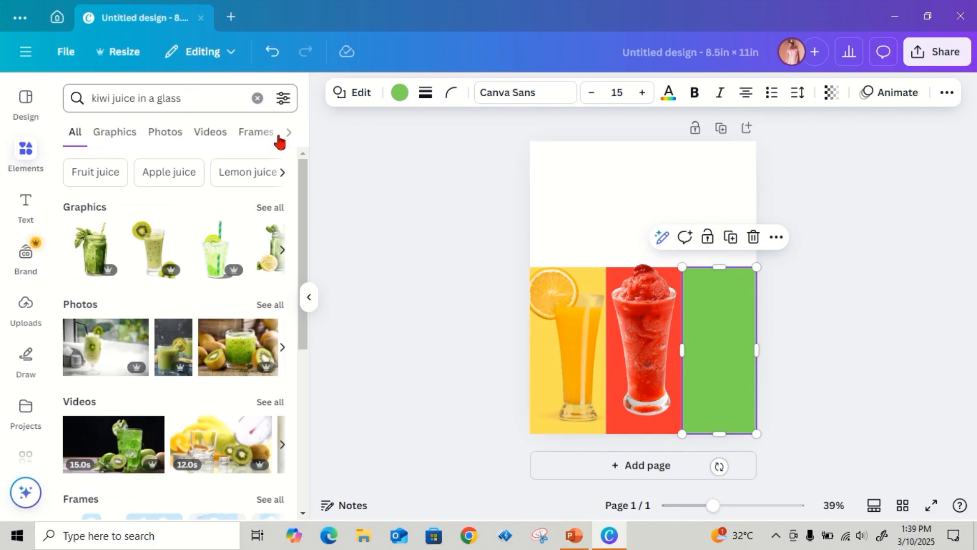
Add the photo of a kiwi smoothie in a stemmed glass with a black straw and enlarge it to match the other glasses' height
click(100, 349)
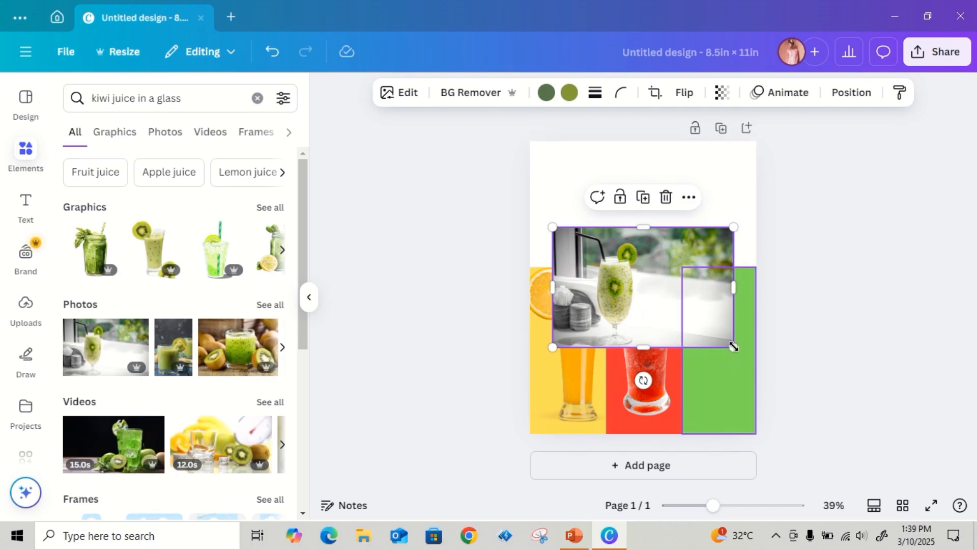
drag(733, 347, 795, 388)
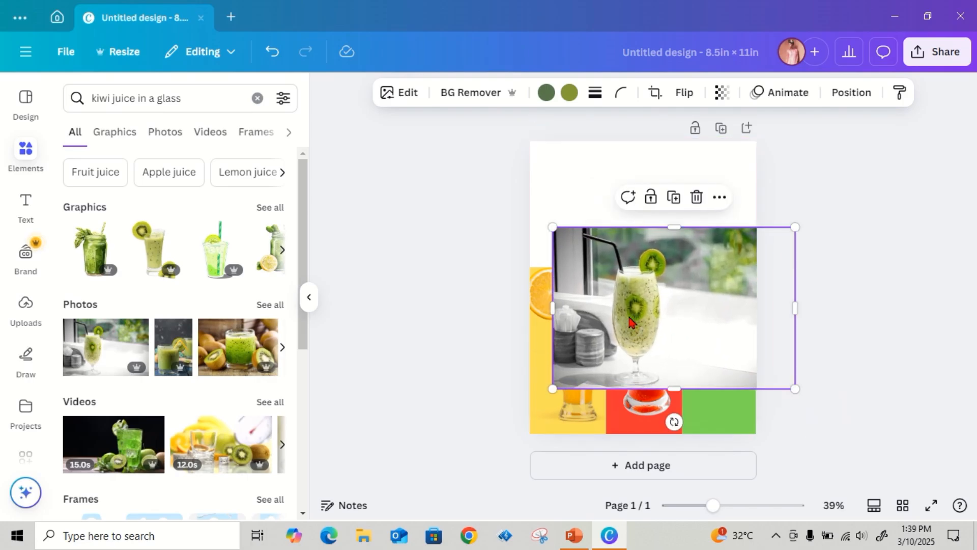
drag(631, 322, 592, 317)
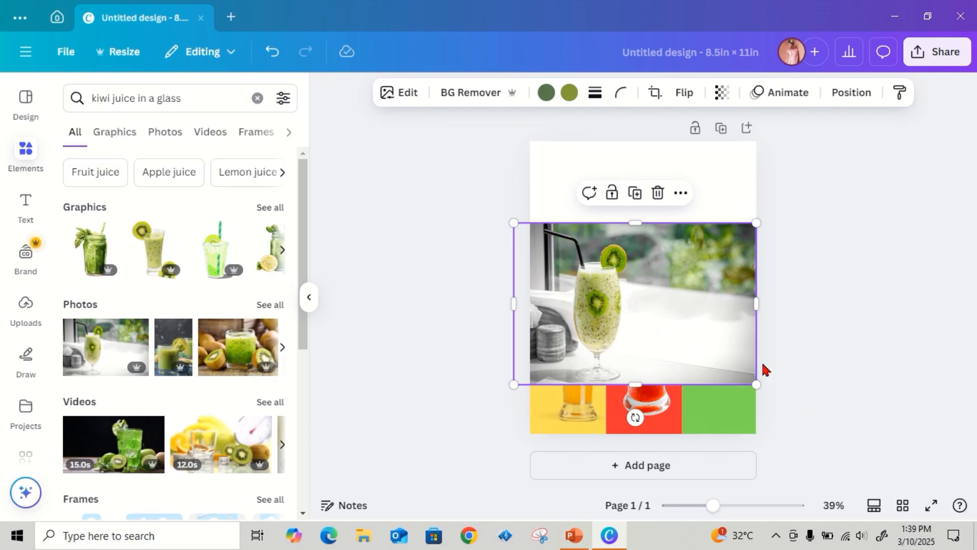
drag(757, 385, 796, 410)
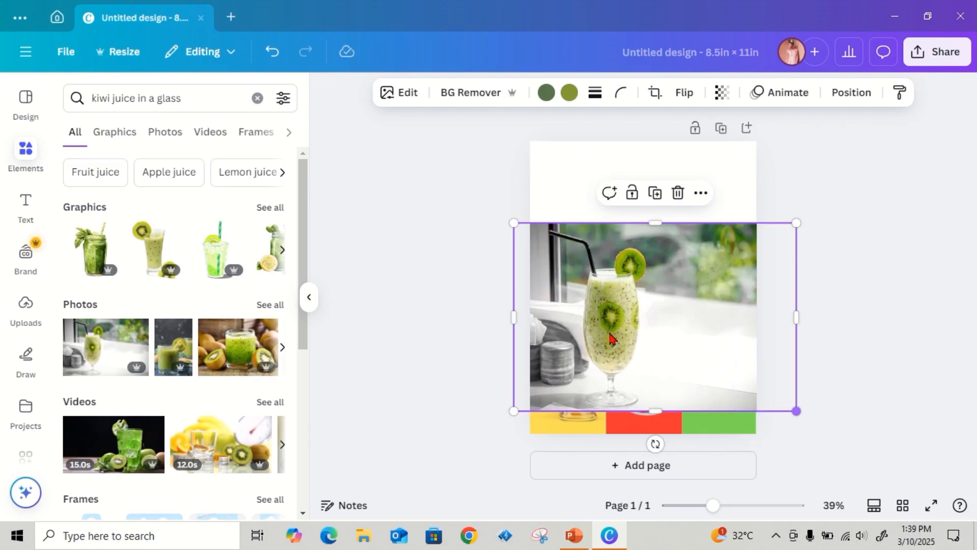
Remove the kiwi photo's background and place the glass centered on the green panel, with its base near the panel's lower edge
click(470, 94)
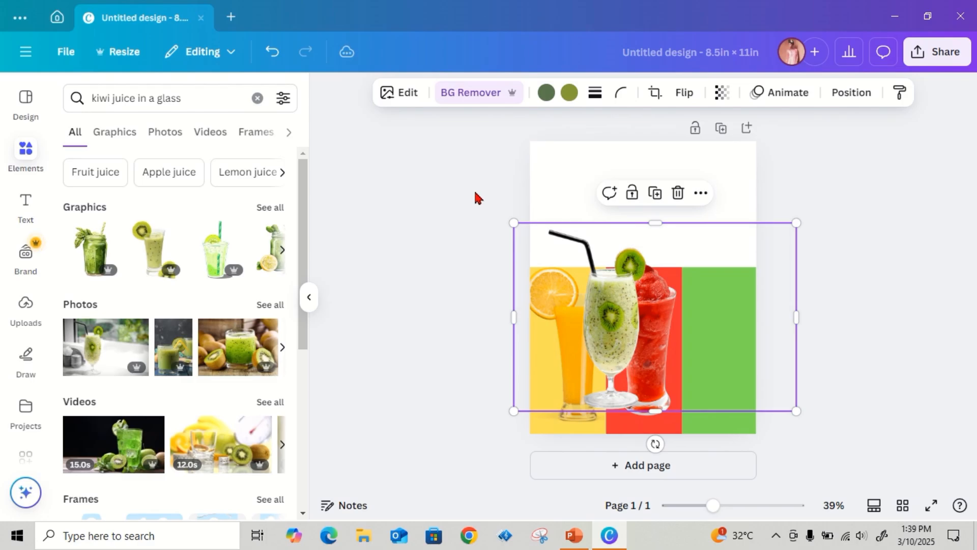
drag(610, 352, 717, 357)
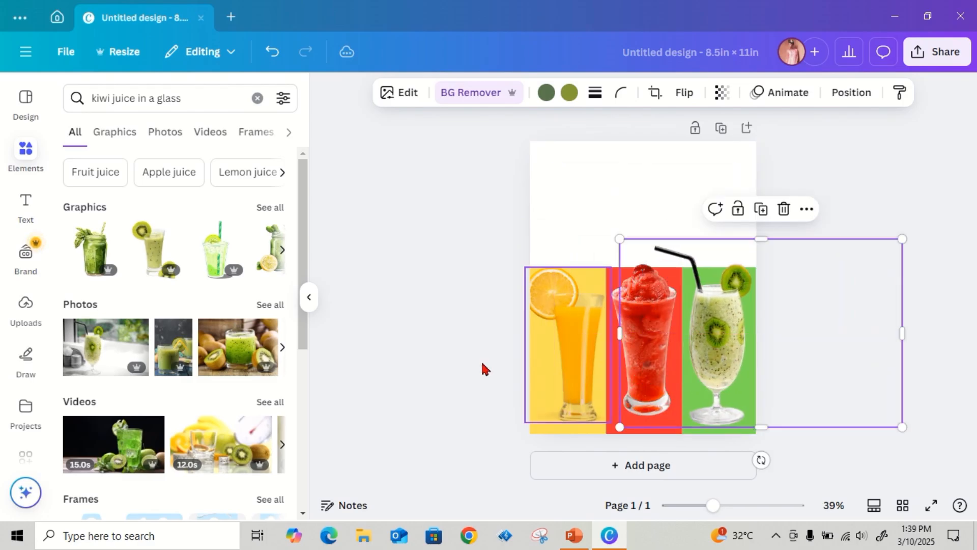
click(451, 307)
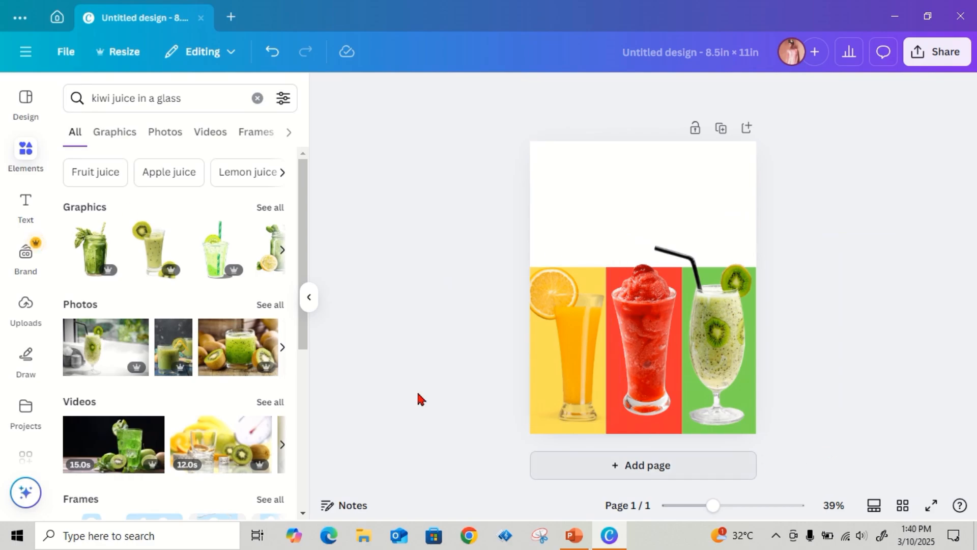
Search the elements library for "ripped paper" and show all graphics results
click(257, 98)
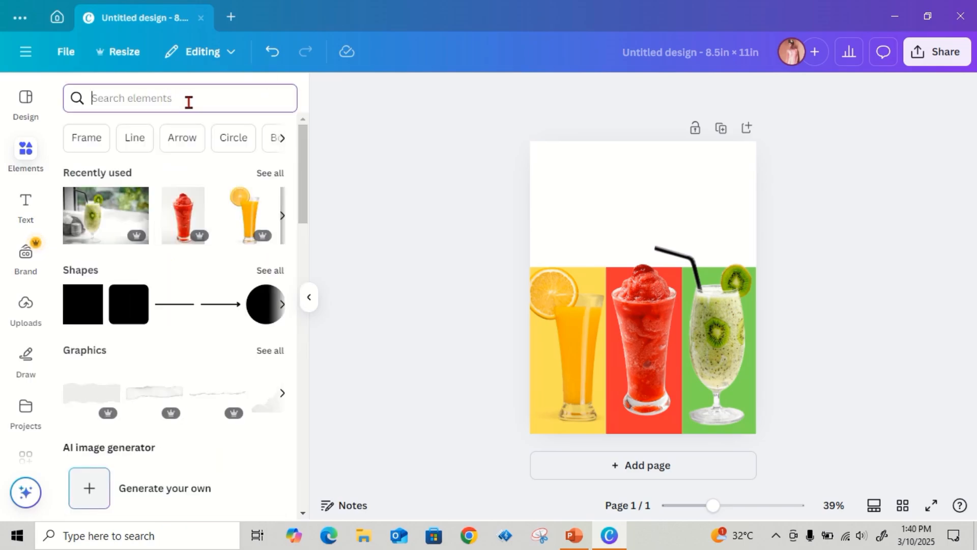
text(r)
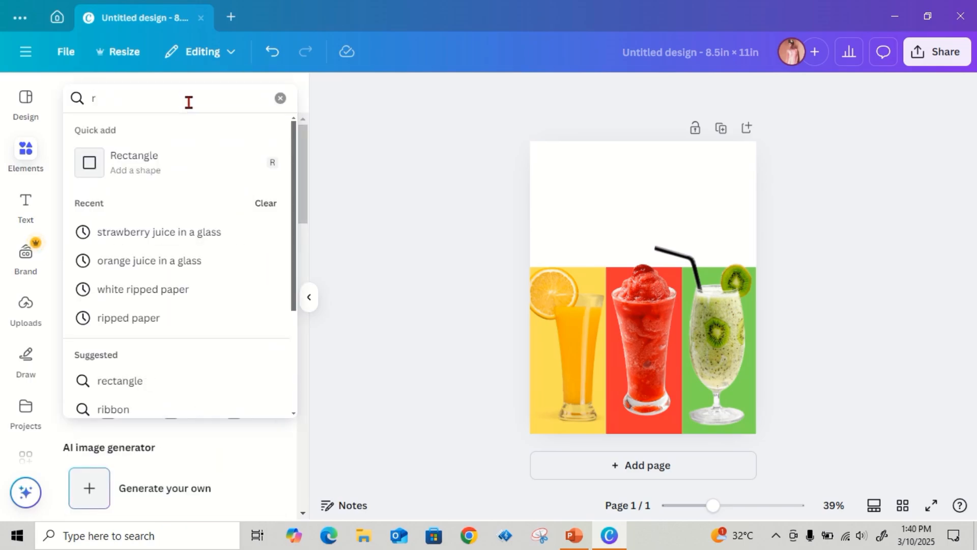
text(ipped )
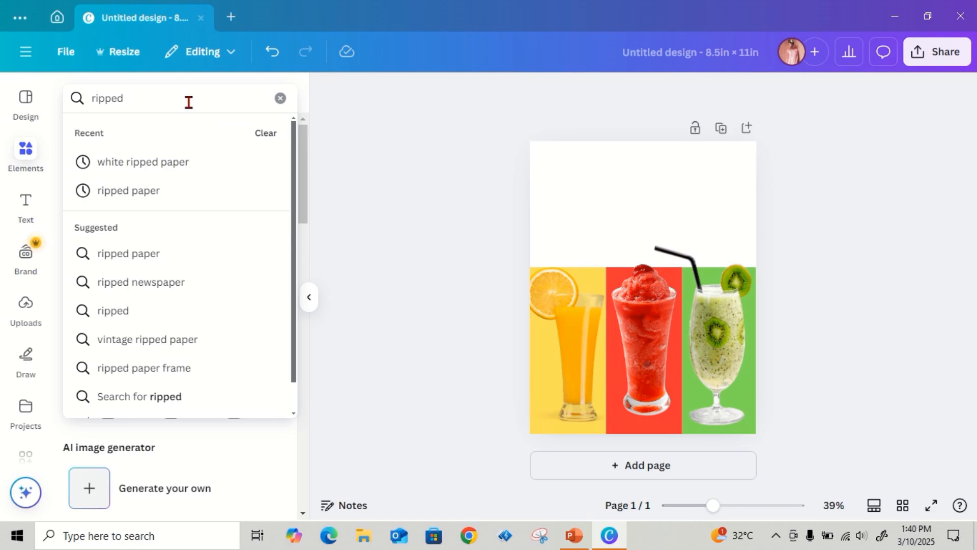
text(paper)
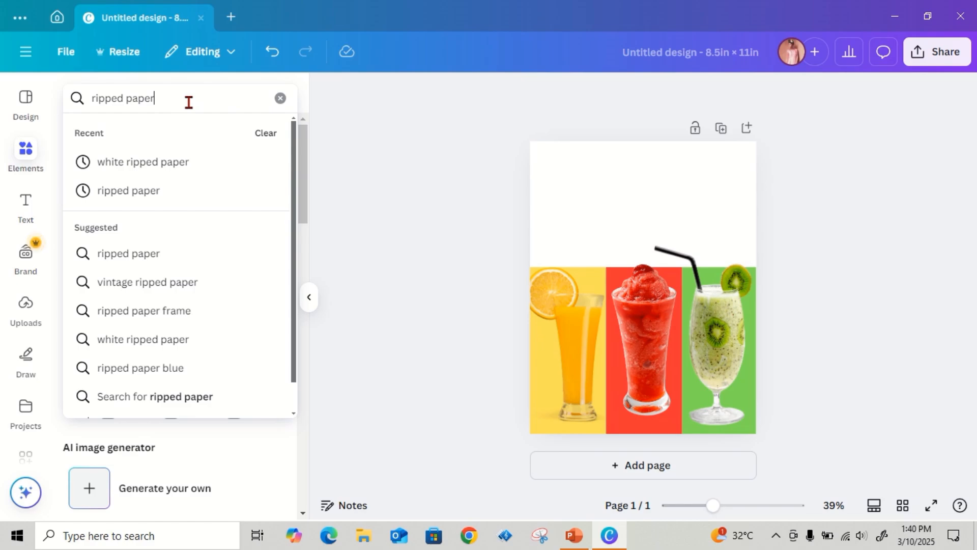
key(Return)
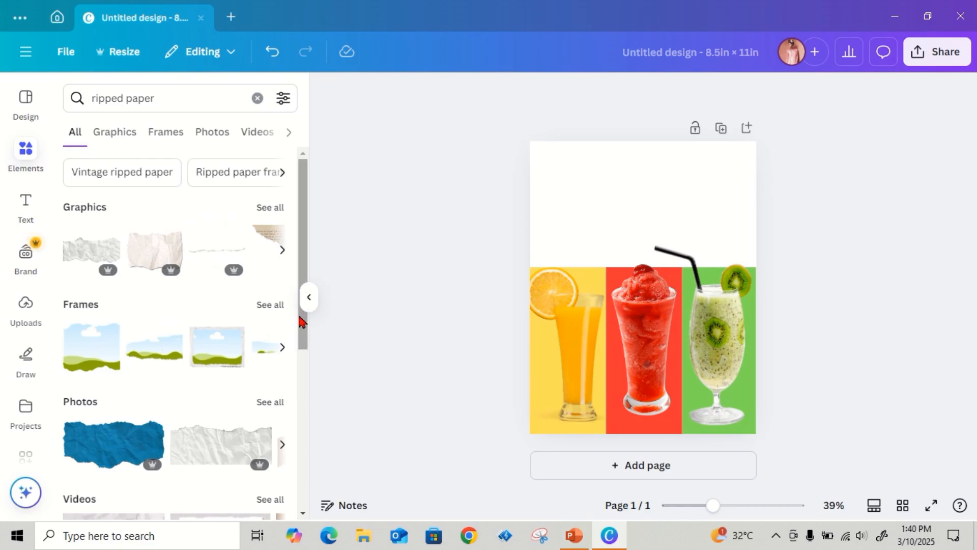
mouse_move(300, 322)
mouse_down()
mouse_move(300, 382)
mouse_move(313, 392)
mouse_move(293, 304)
mouse_up()
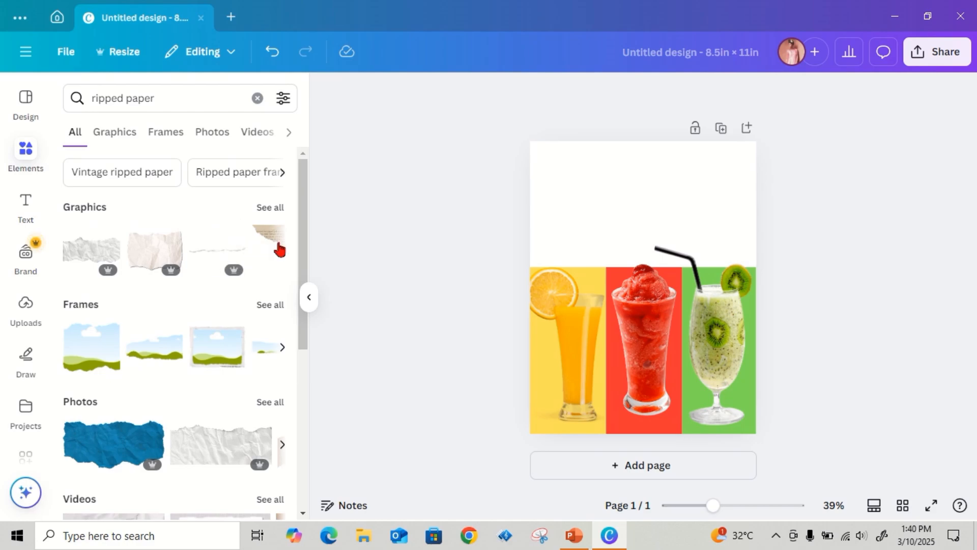
click(281, 209)
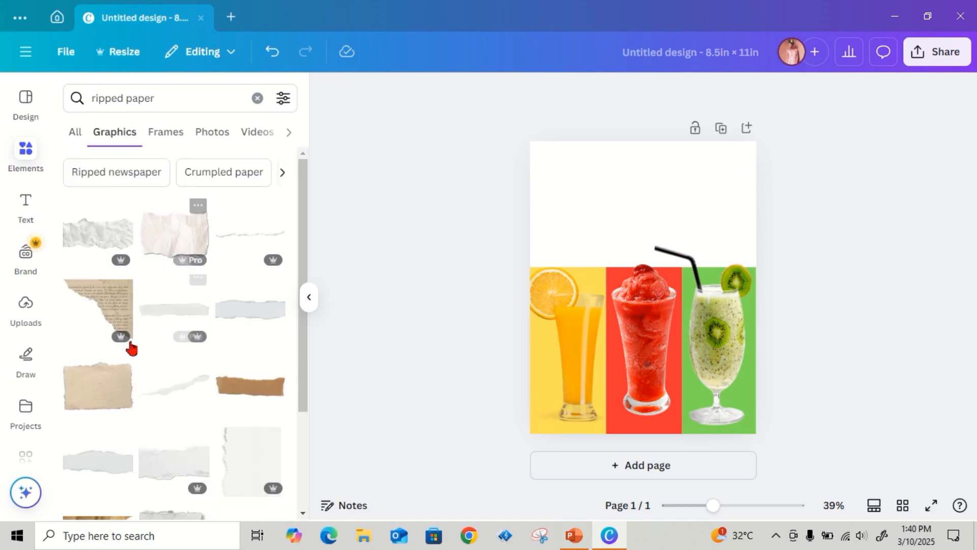
Try two pale gray ripped paper strips on the page, deleting each one after placing it
click(259, 323)
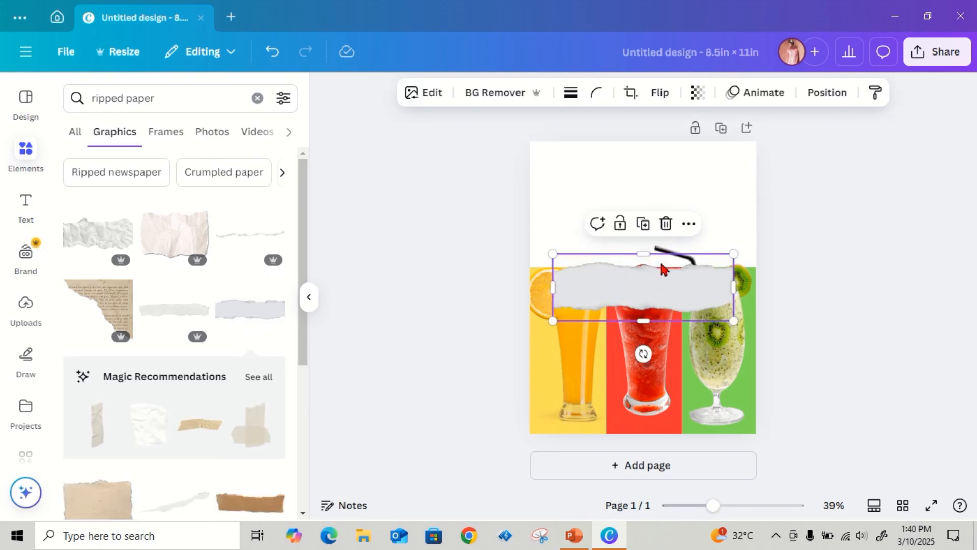
click(666, 225)
scroll(218, 300, down, 4)
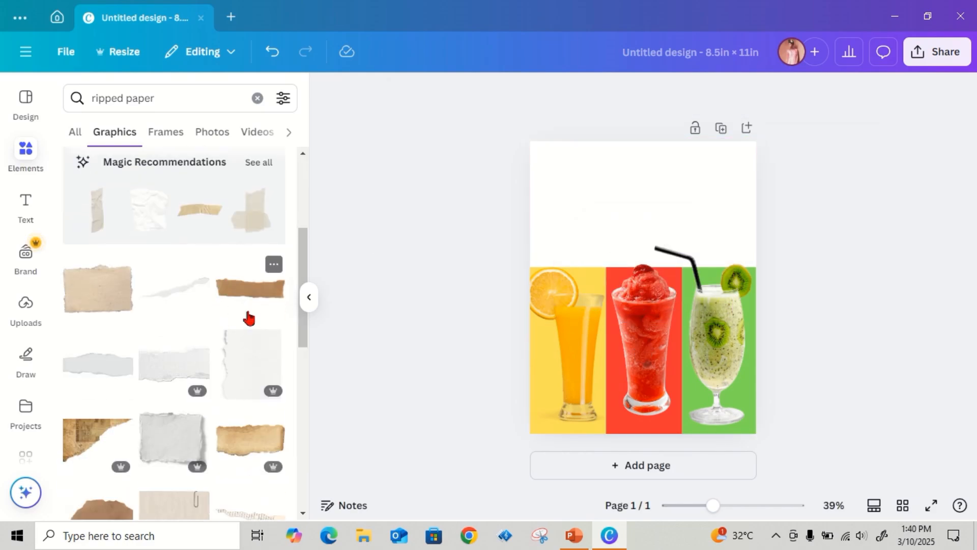
scroll(241, 314, down, 1)
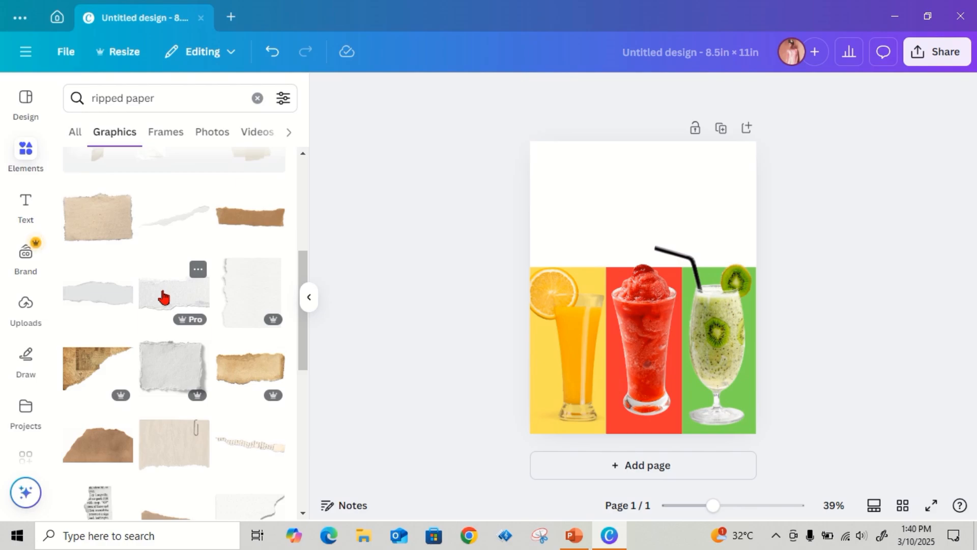
click(163, 297)
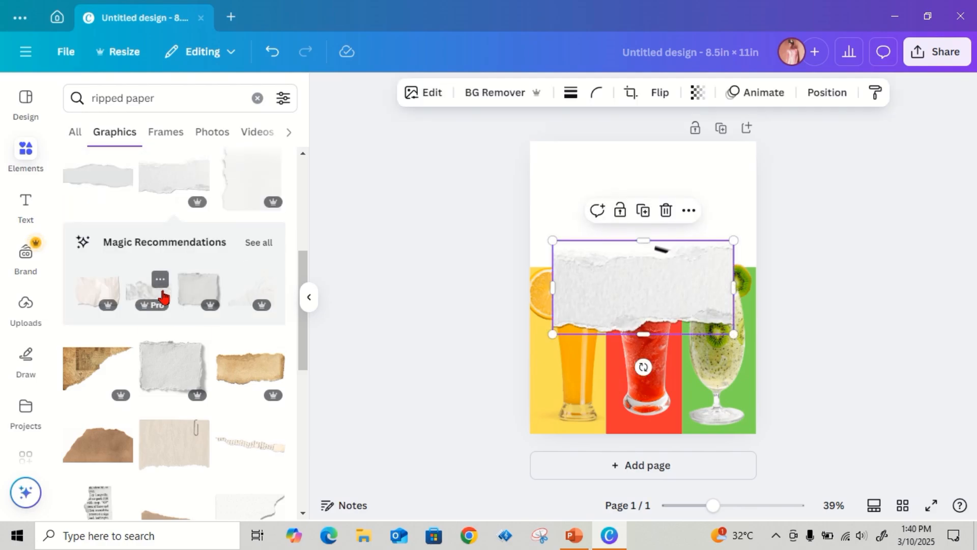
click(666, 210)
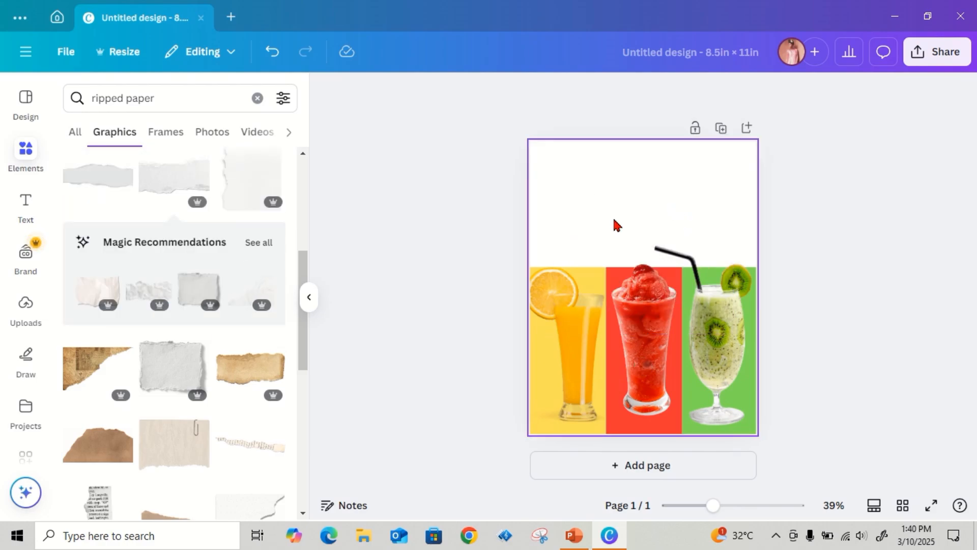
Find the plain light gray torn paper strip with recolorable fill among the ripped paper graphics and add it to the page
scroll(172, 312, down, 5)
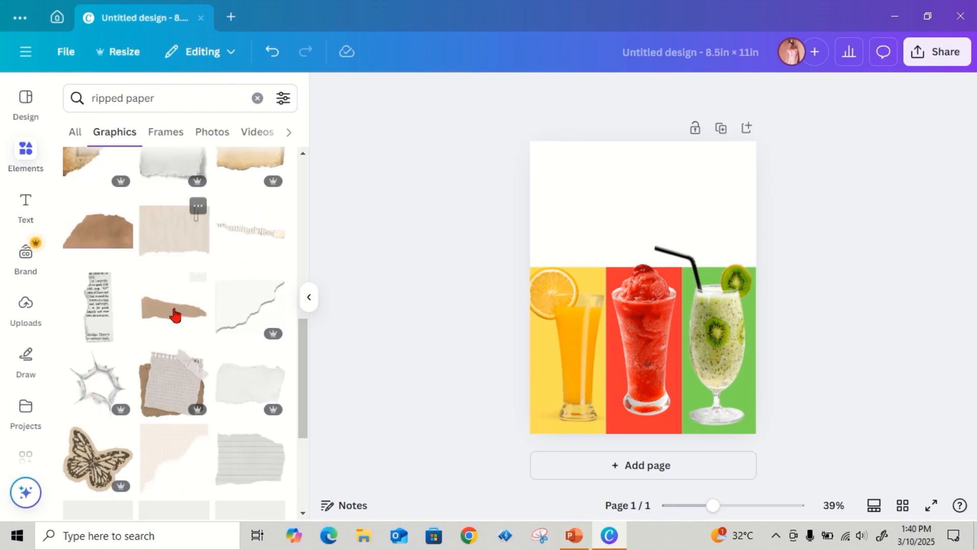
scroll(174, 315, down, 3)
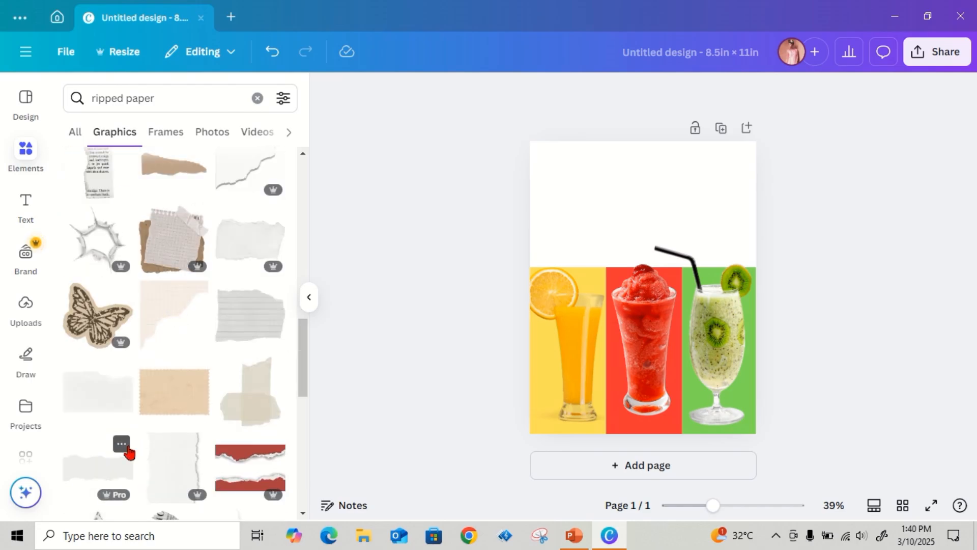
click(122, 445)
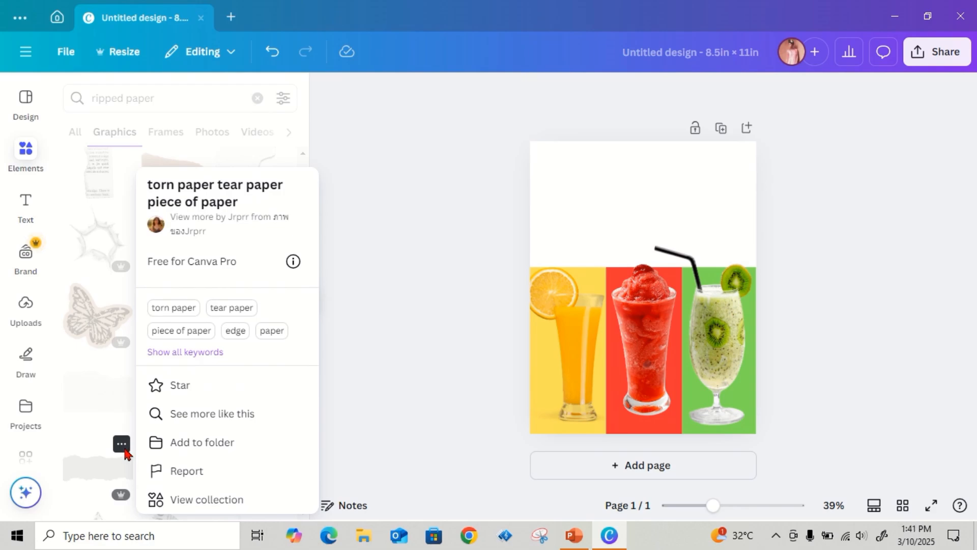
click(89, 487)
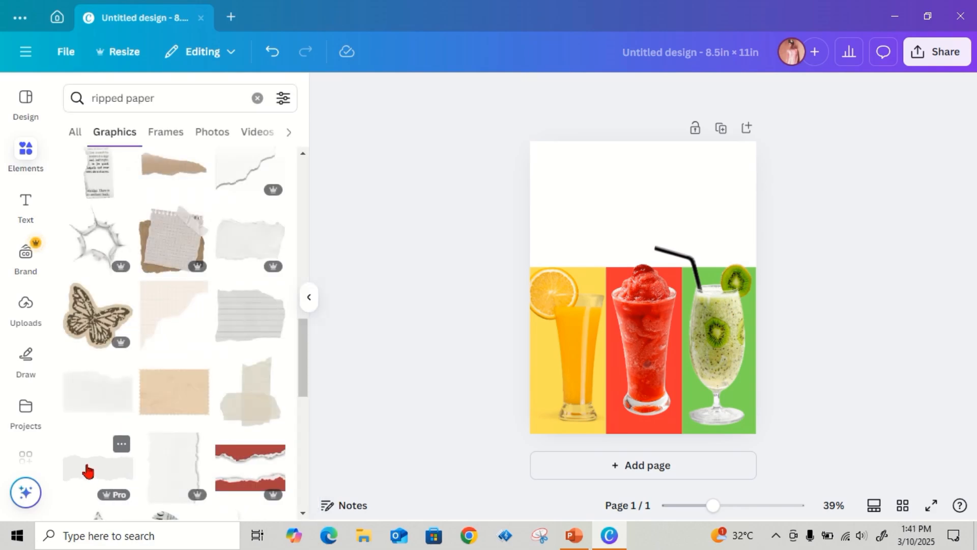
click(88, 469)
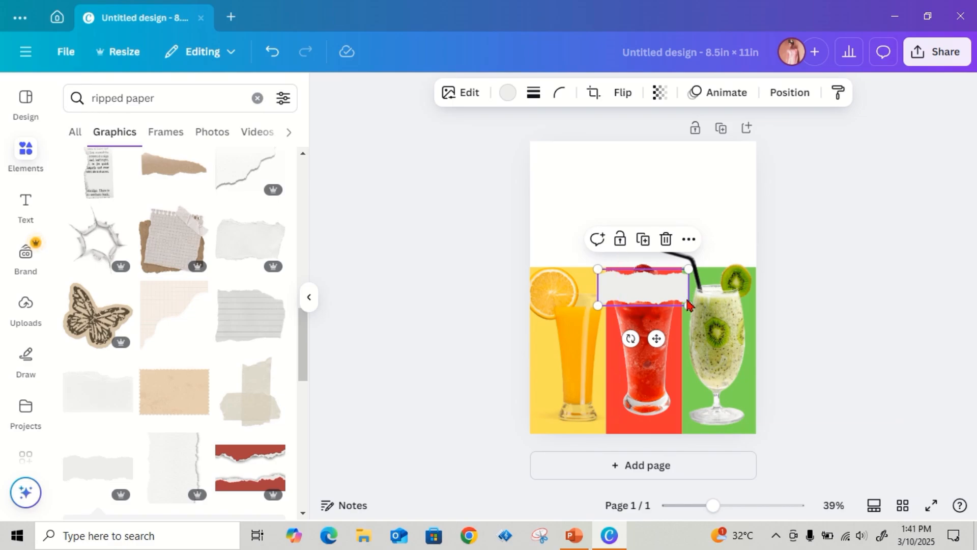
Enlarge the torn paper strip slightly beyond the page's width, covering the panels' upper edges, and color it white
drag(687, 301, 763, 330)
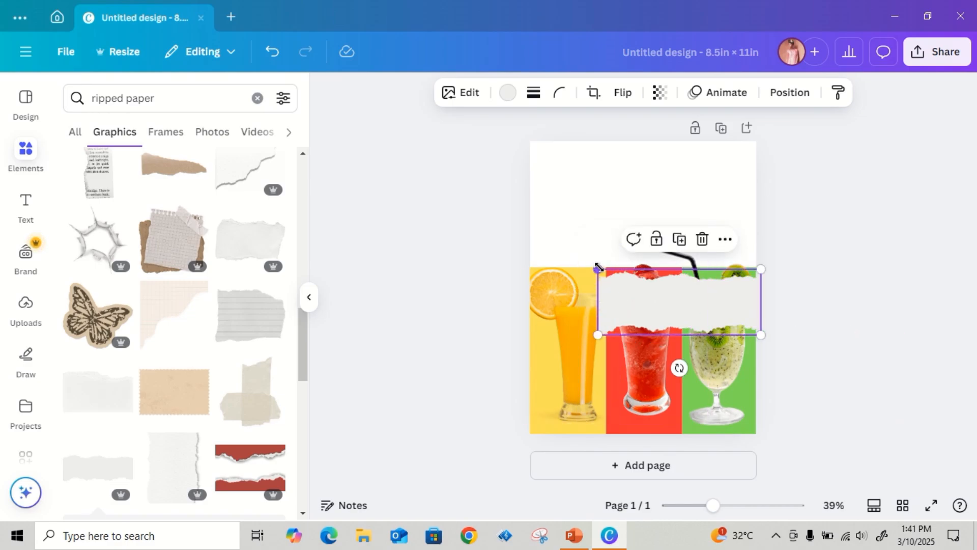
drag(598, 267, 498, 258)
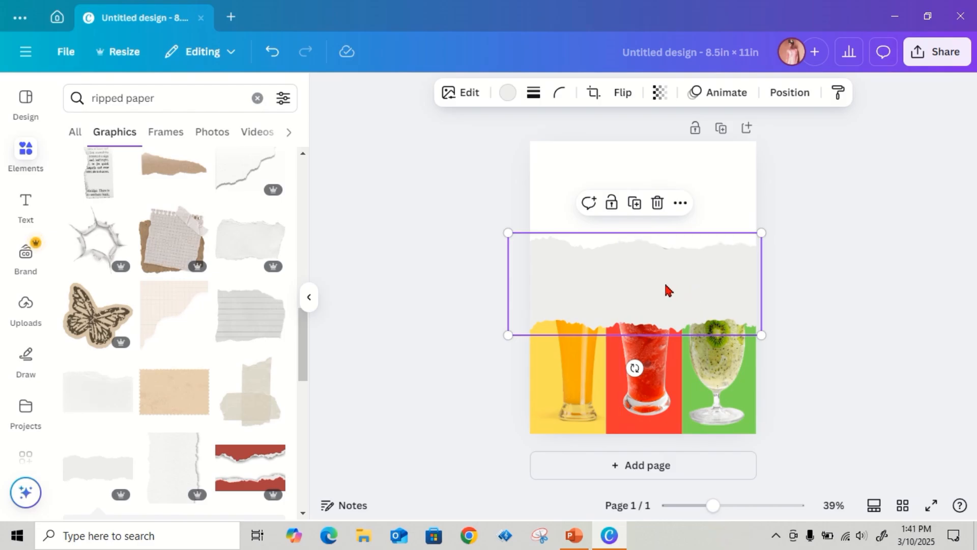
click(508, 93)
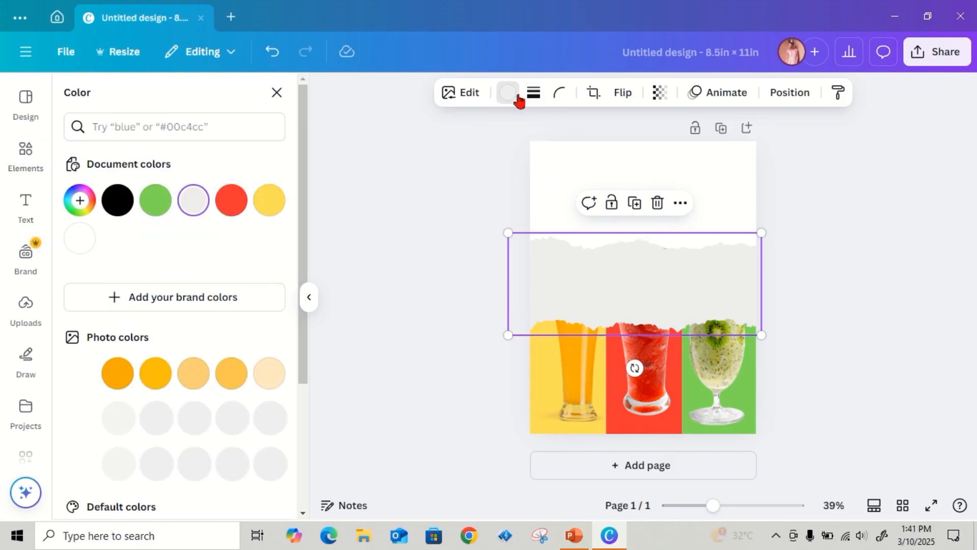
click(78, 238)
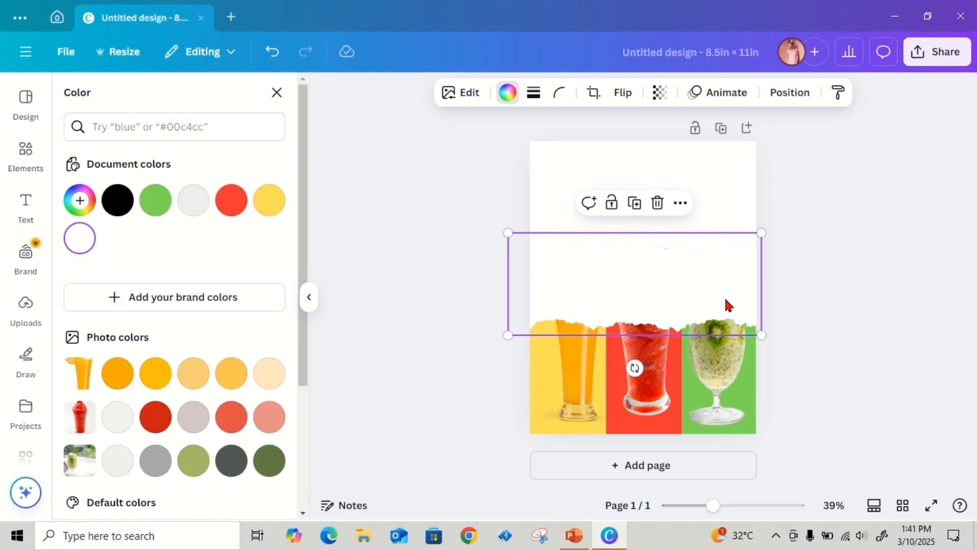
Send the white torn paper strip backward layer by layer until it sits behind all three glasses but in front of the colored panels
right_click(647, 290)
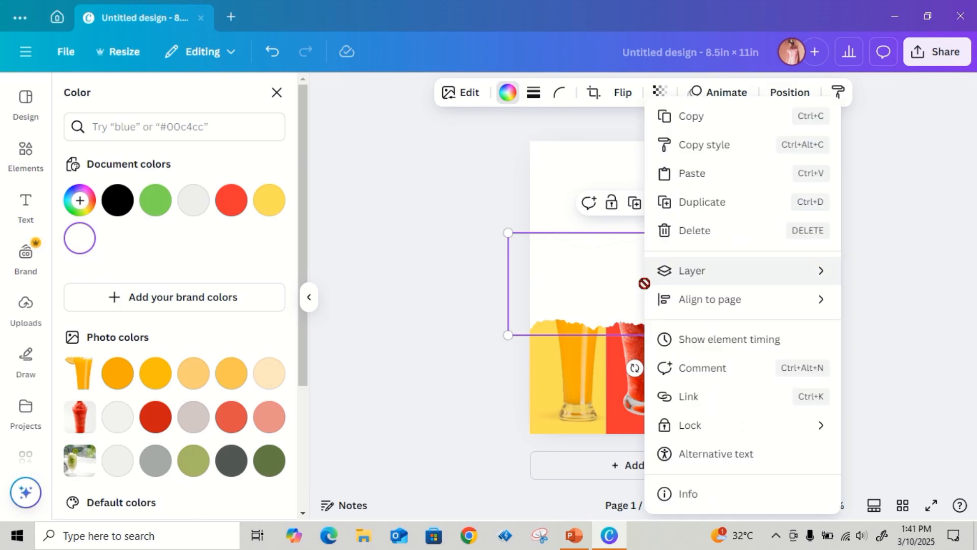
mouse_move(787, 279)
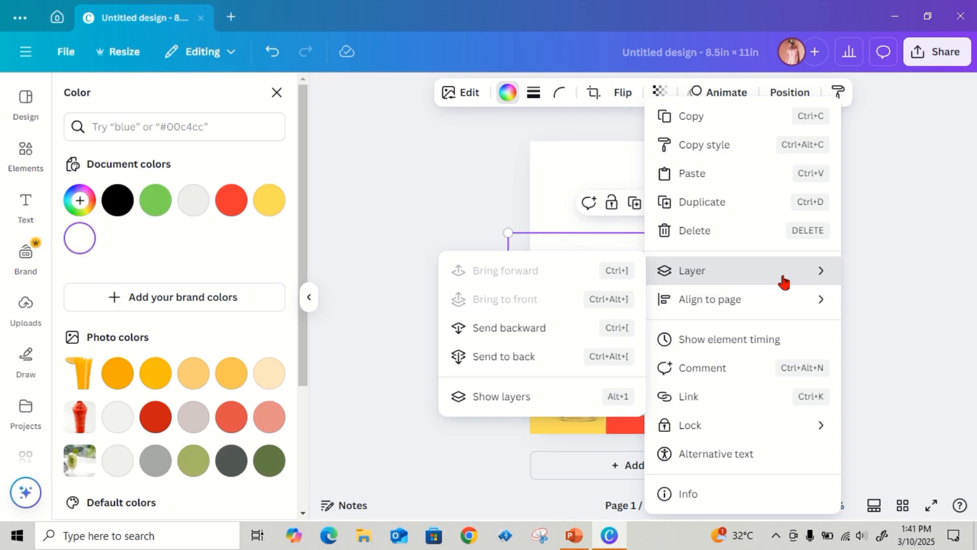
click(561, 335)
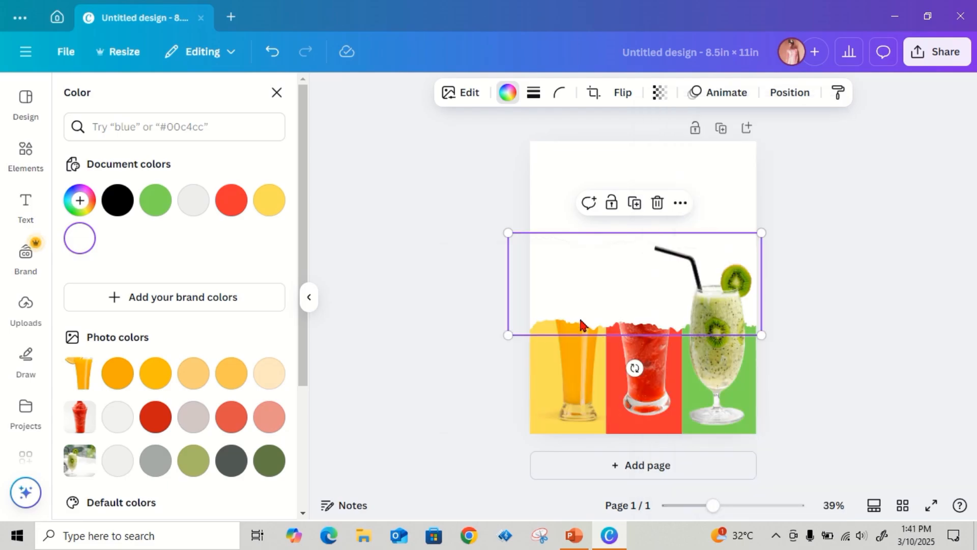
right_click(574, 321)
mouse_move(578, 270)
click(553, 328)
right_click(566, 271)
mouse_move(661, 271)
click(856, 330)
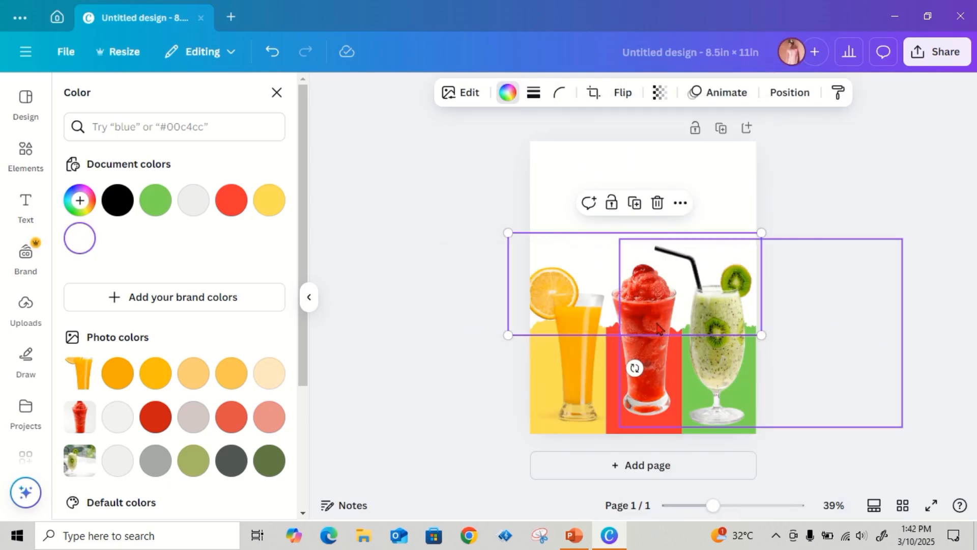
Lower the strawberry and orange glasses slightly so their bases sit close to the panels' lower edge, level with the kiwi glass
click(491, 432)
click(657, 367)
drag(660, 372, 661, 388)
click(561, 332)
drag(560, 331, 596, 325)
Resize and reposition the white torn paper strip so its torn lower edge runs across all three panels just below the orange slice
click(647, 248)
drag(761, 334, 803, 324)
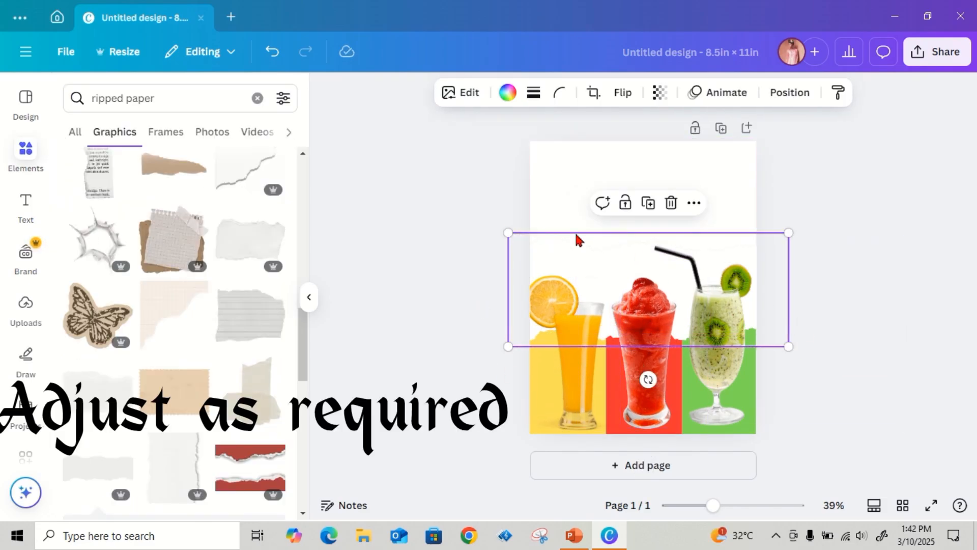
drag(613, 243, 612, 211)
drag(504, 200, 526, 209)
drag(606, 241, 606, 255)
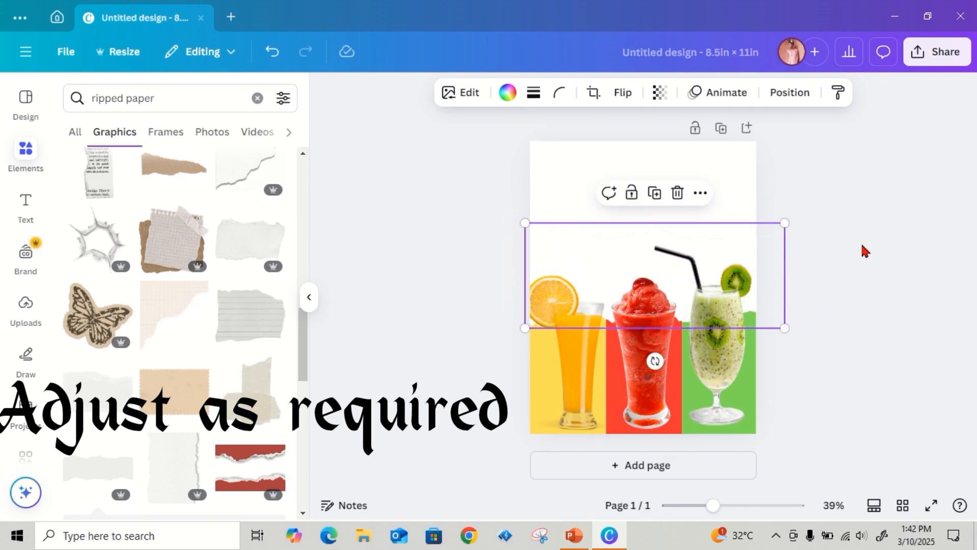
click(874, 320)
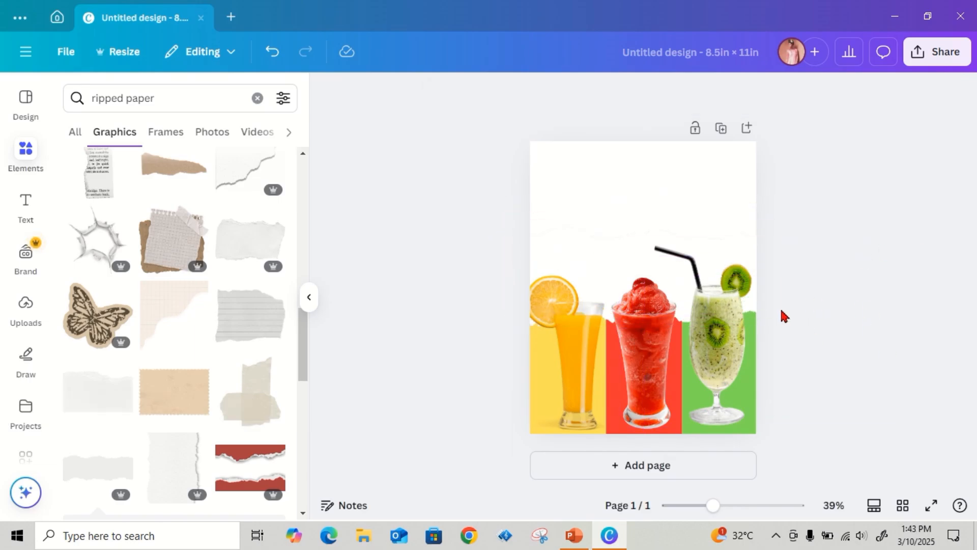
Duplicate the white torn paper strip and recolor the copy turquoise #43D4CF
click(589, 260)
right_click(589, 260)
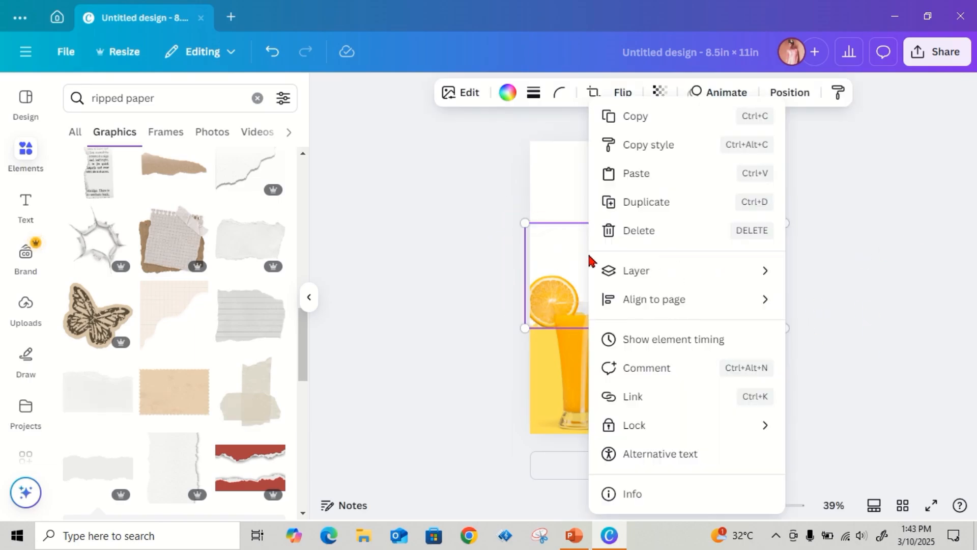
click(697, 204)
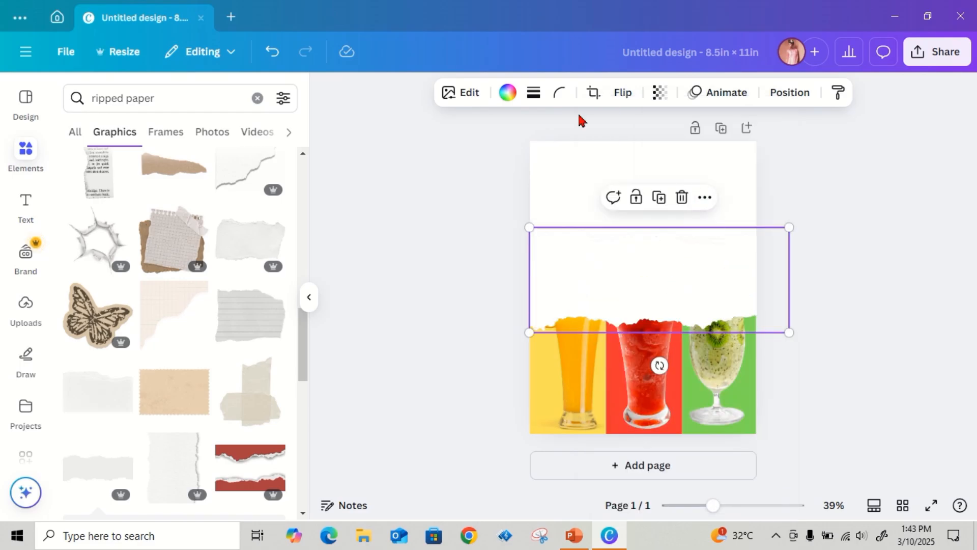
click(508, 92)
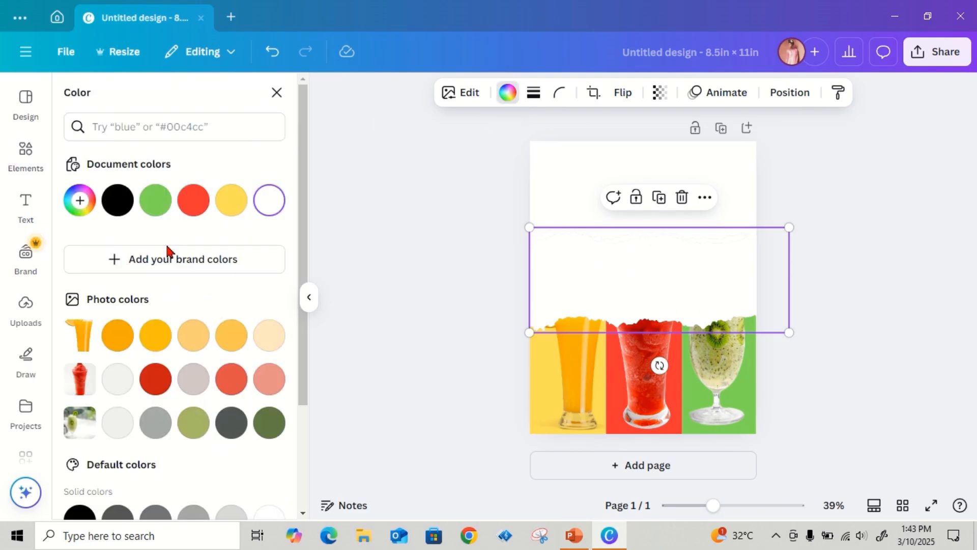
click(80, 201)
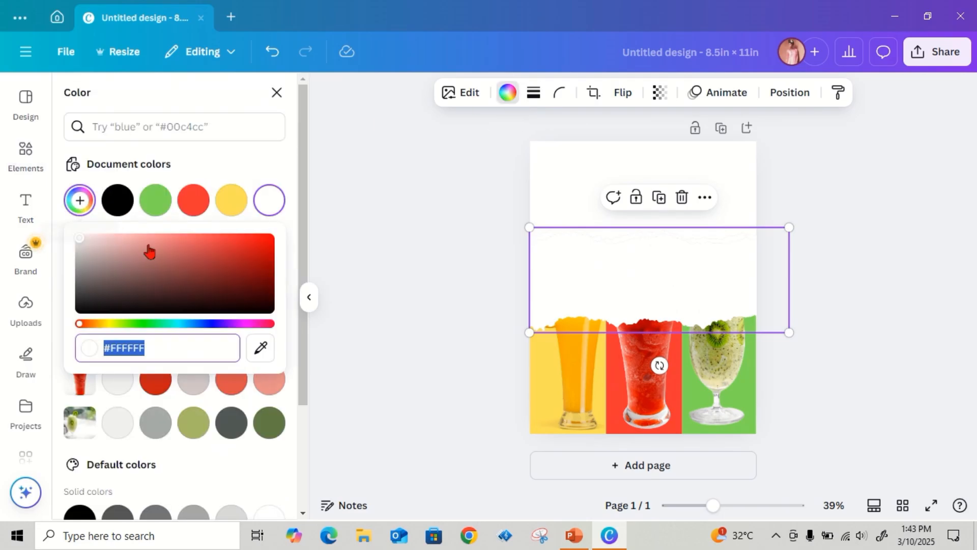
click(173, 325)
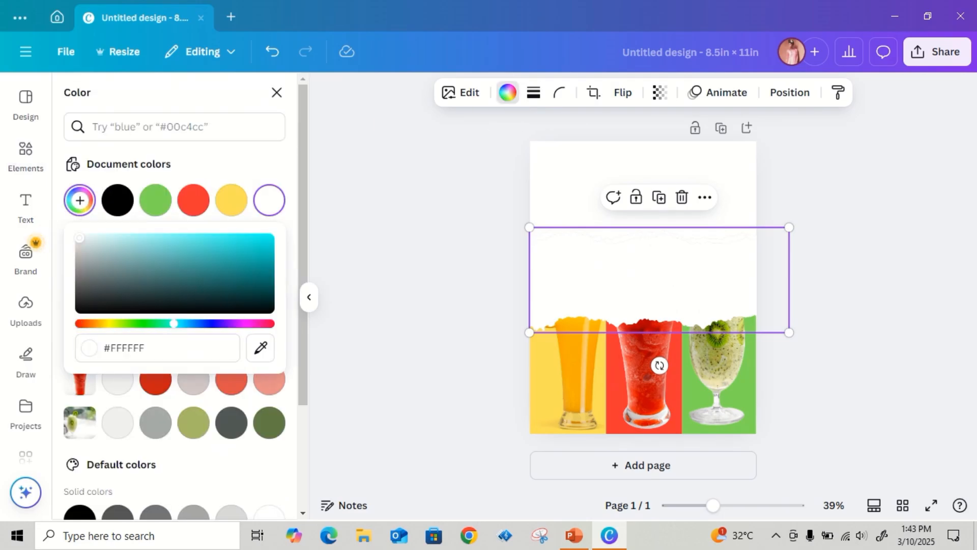
click(222, 241)
drag(222, 241, 212, 247)
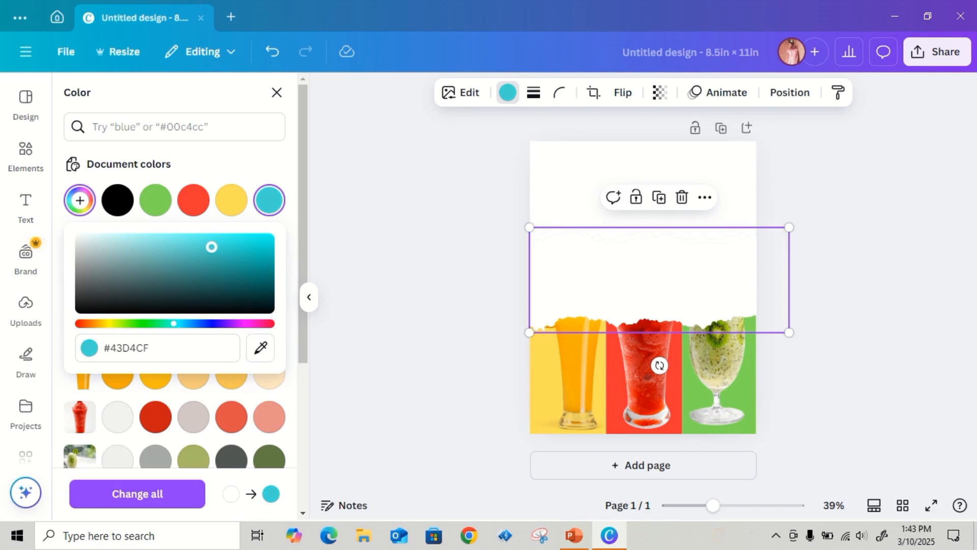
click(288, 140)
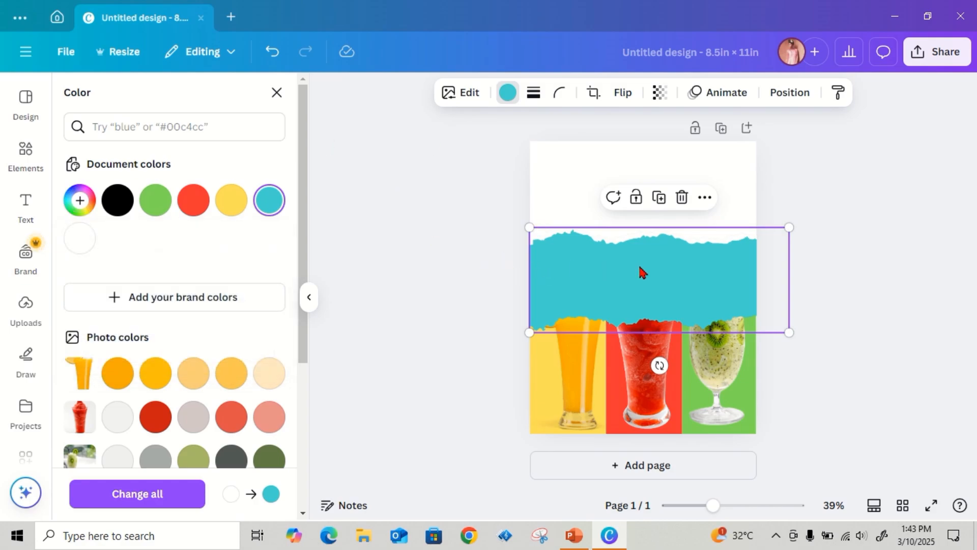
Move the turquoise torn strip to the top of the page so it covers the full page width with its torn edge facing down
drag(642, 269, 630, 160)
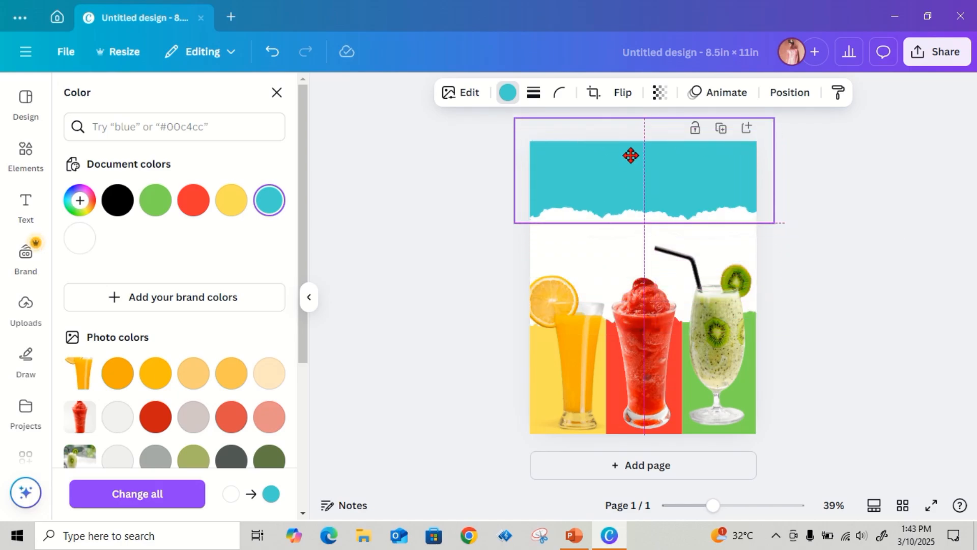
drag(630, 155, 630, 155)
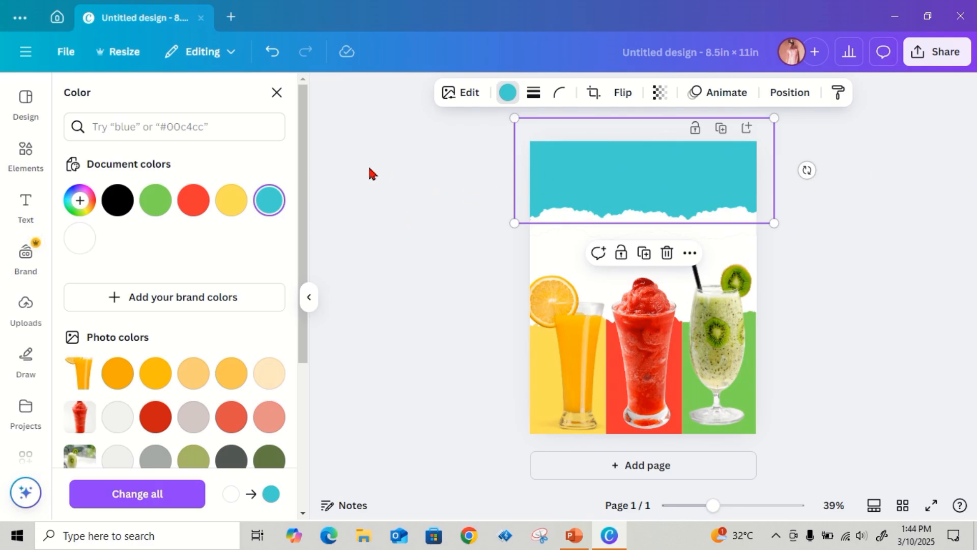
click(276, 92)
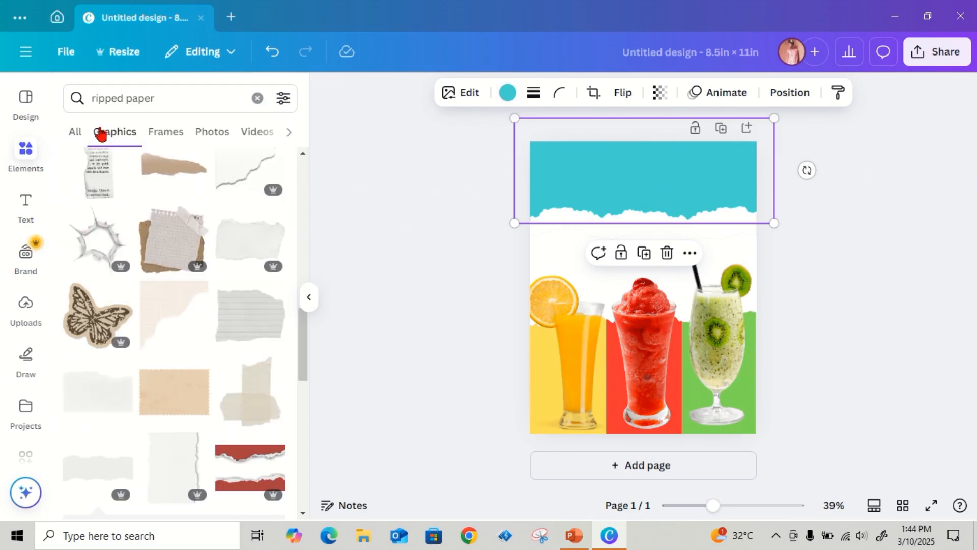
Search the elements for "frame" and show all results in the frames category
click(26, 163)
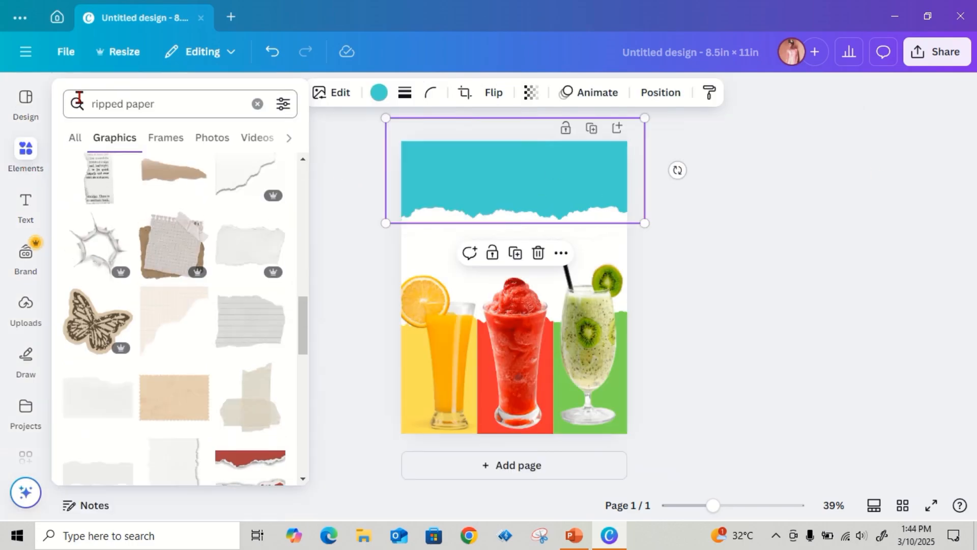
click(259, 106)
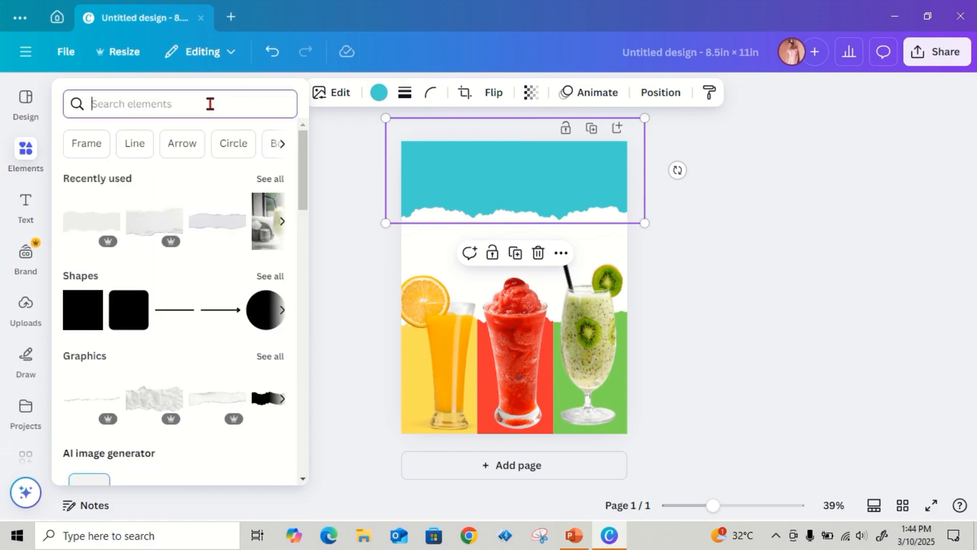
text(frame)
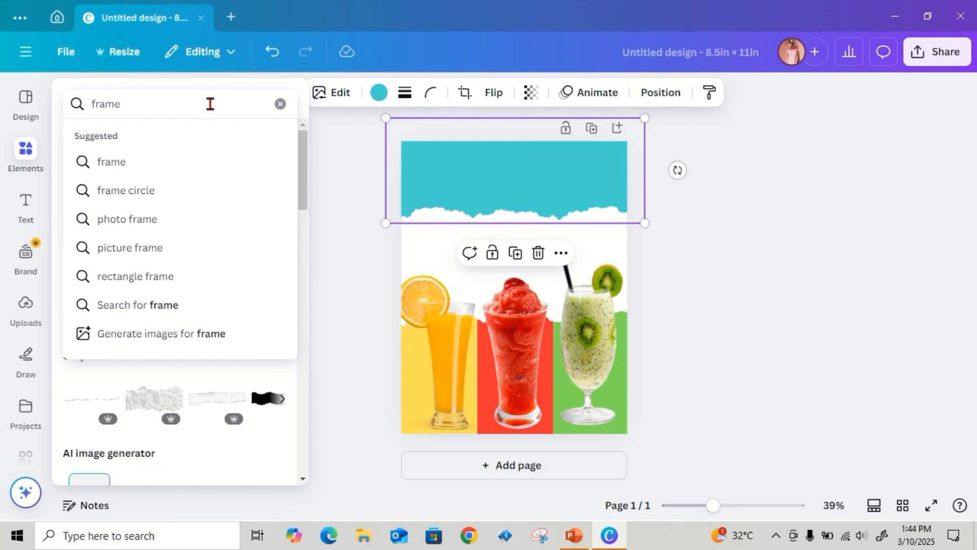
key(Return)
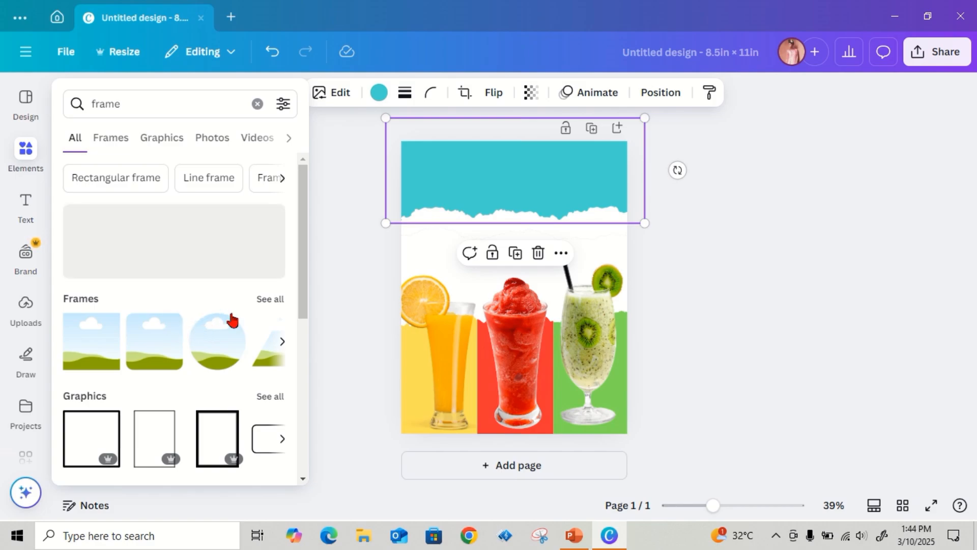
click(269, 301)
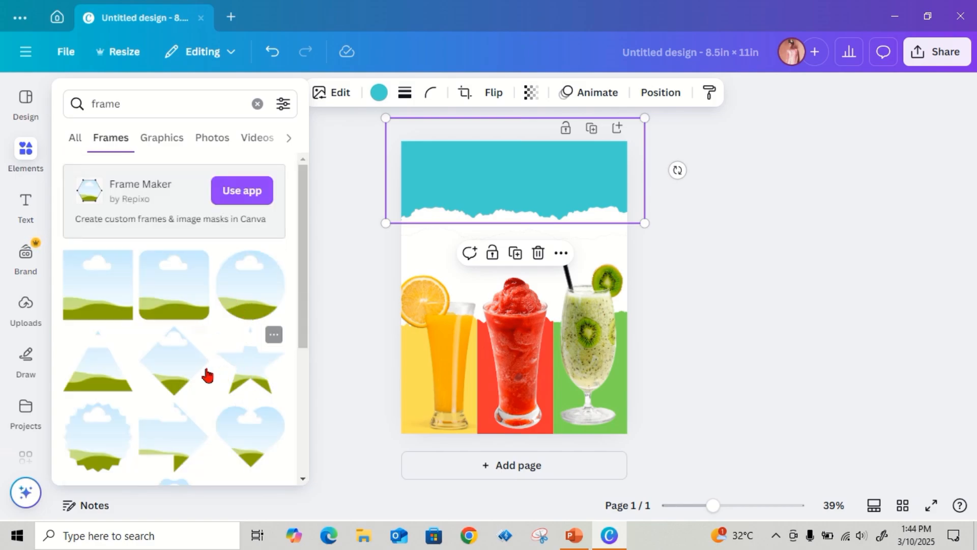
Find the circular map-pin photo frame with a thick orange-red border and add it to the page
scroll(212, 370, down, 5)
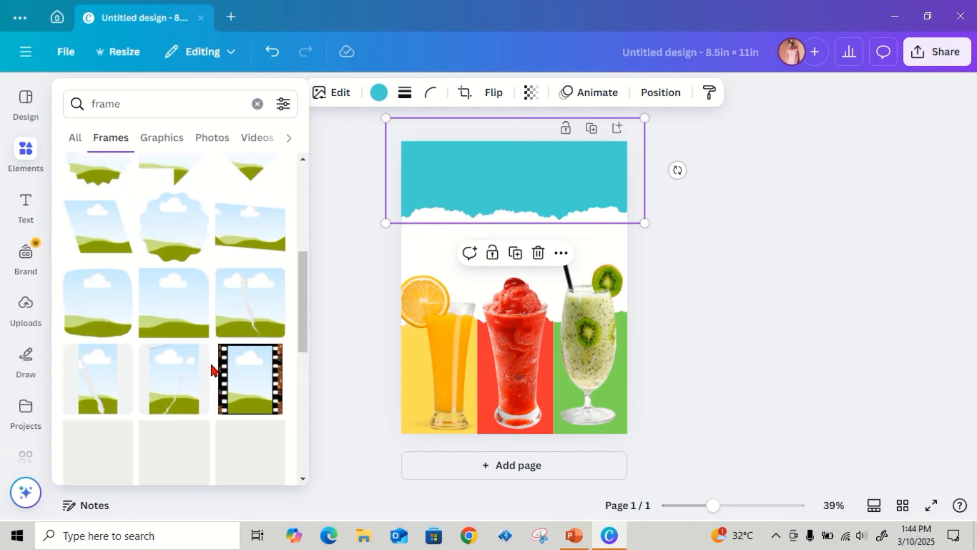
scroll(212, 370, down, 10)
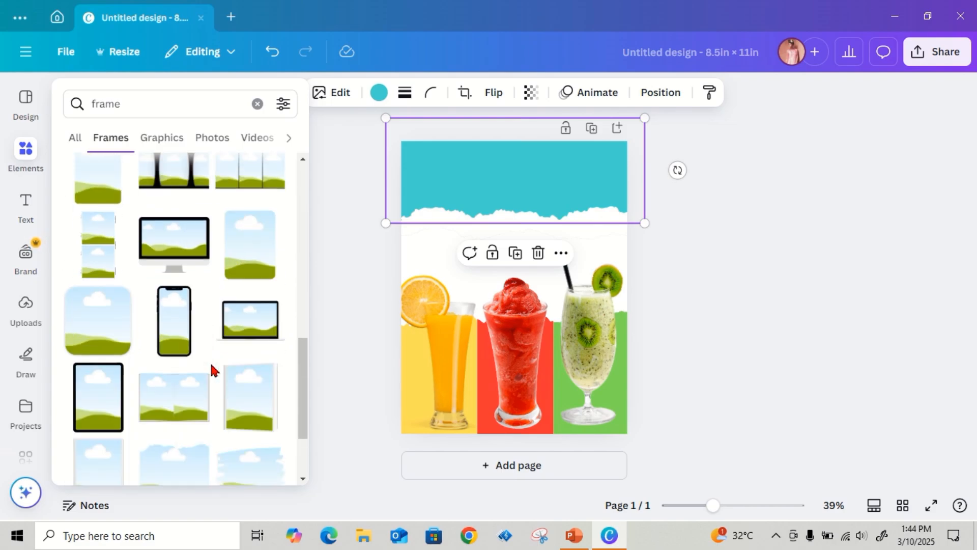
scroll(211, 371, down, 10)
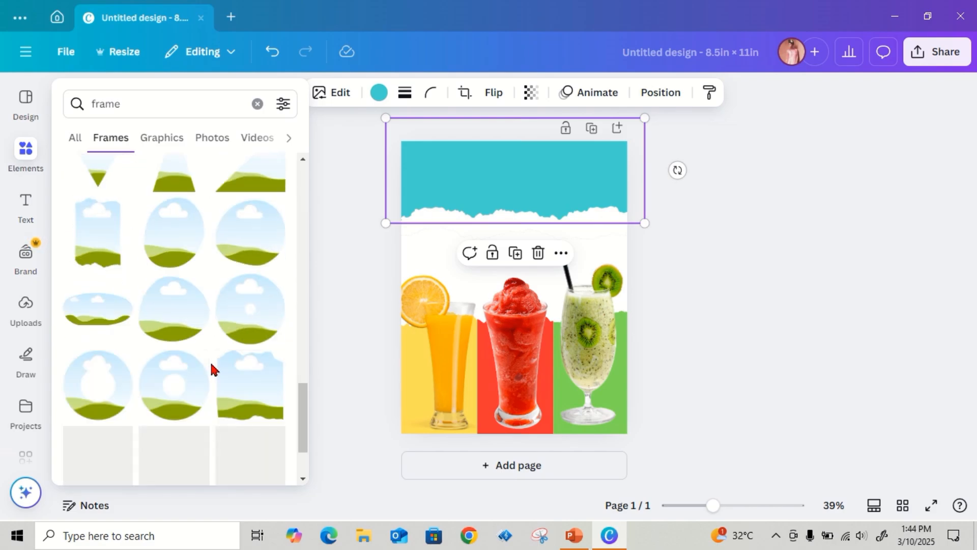
scroll(211, 370, down, 2)
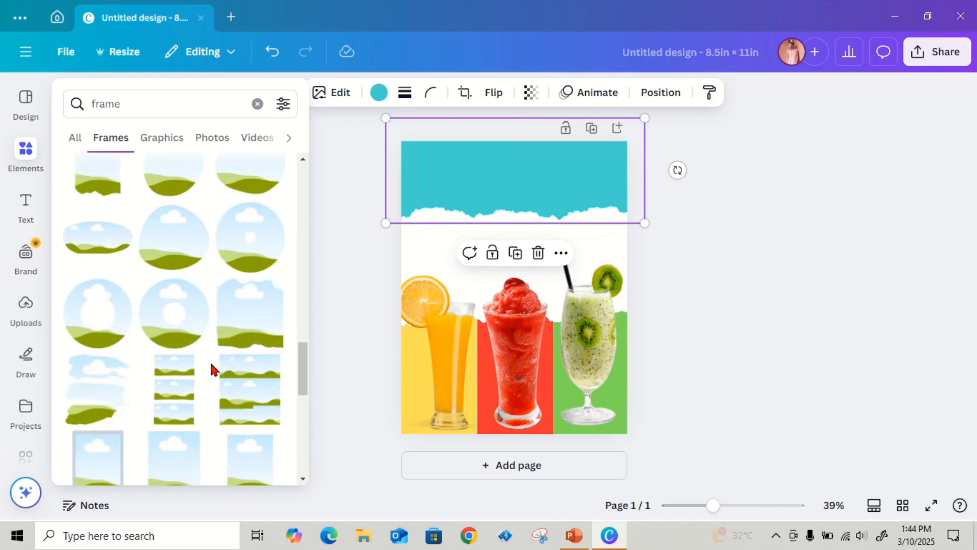
scroll(208, 340, down, 6)
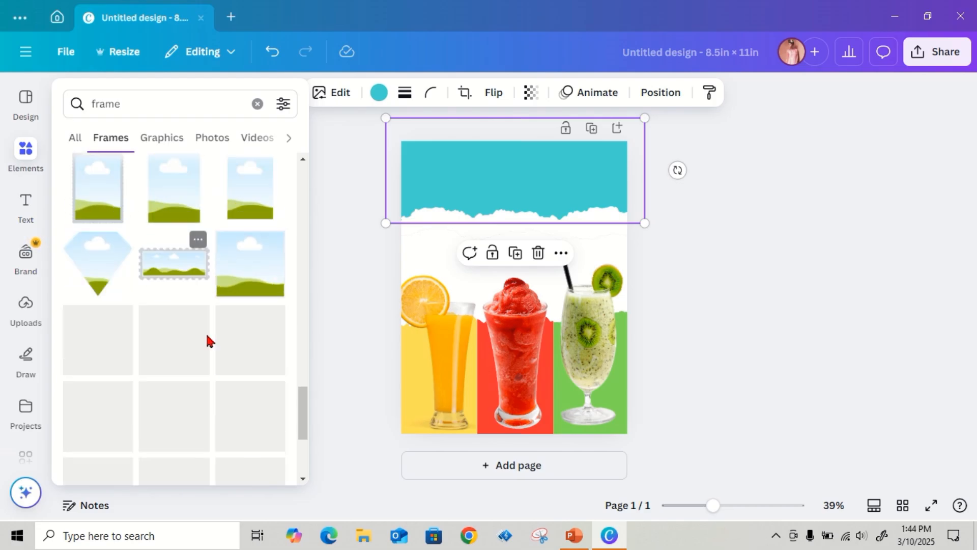
scroll(208, 340, down, 4)
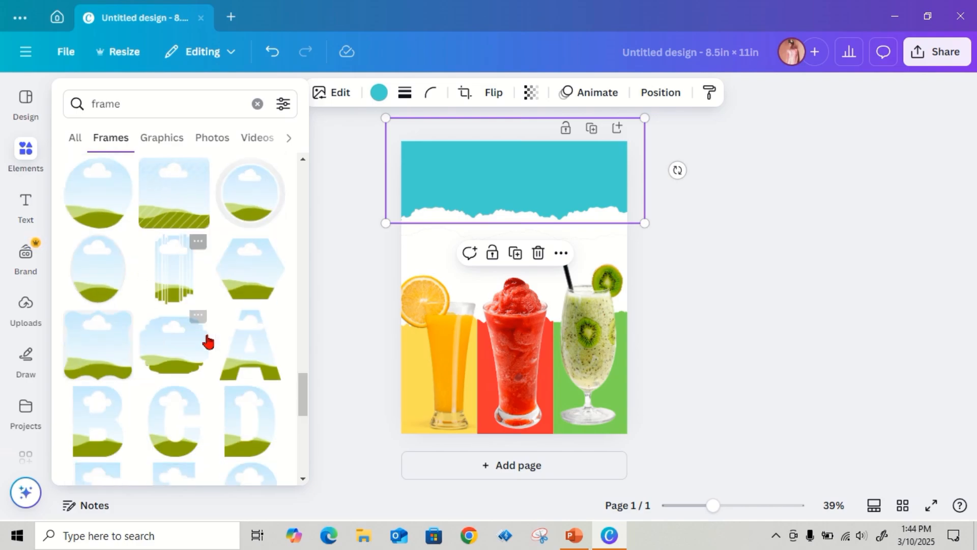
scroll(208, 340, down, 8)
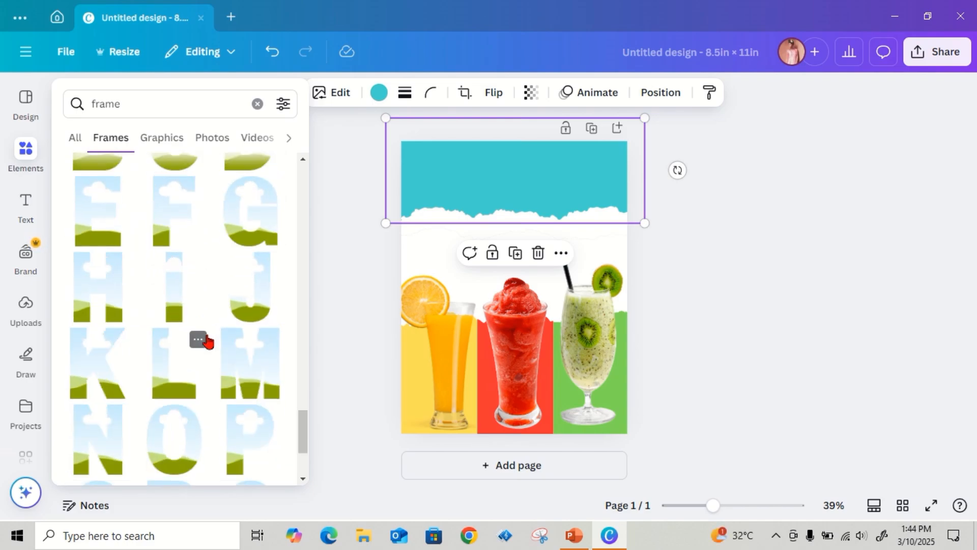
scroll(208, 340, down, 8)
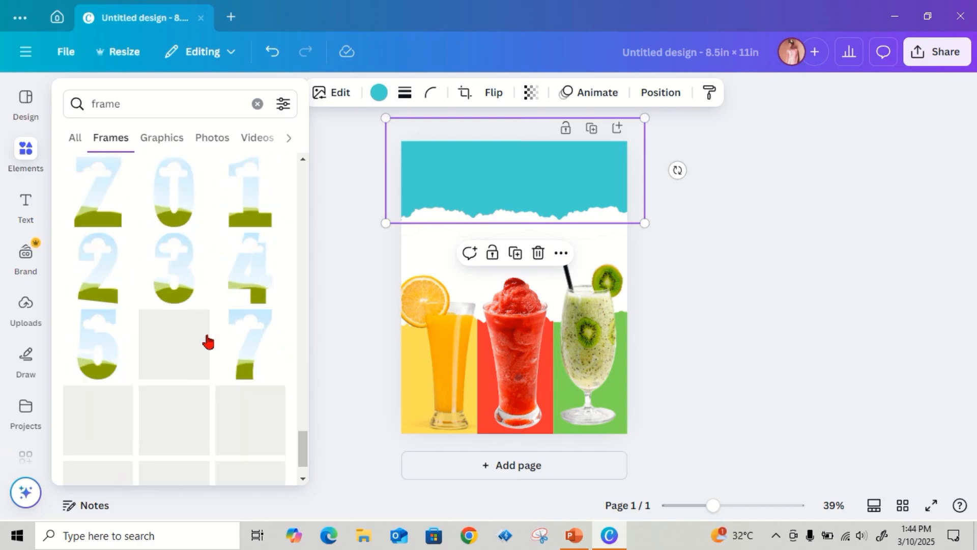
scroll(209, 340, down, 2)
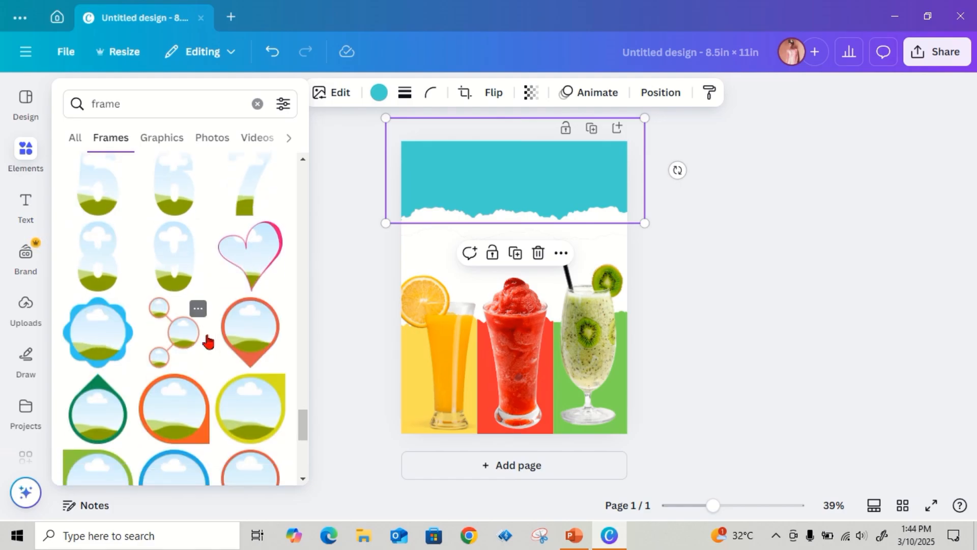
scroll(270, 376, down, 2)
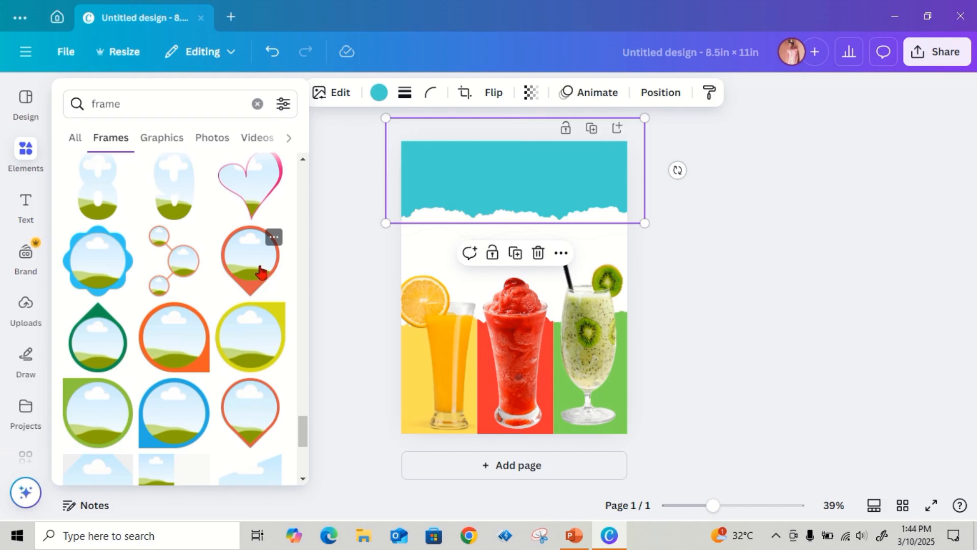
click(261, 273)
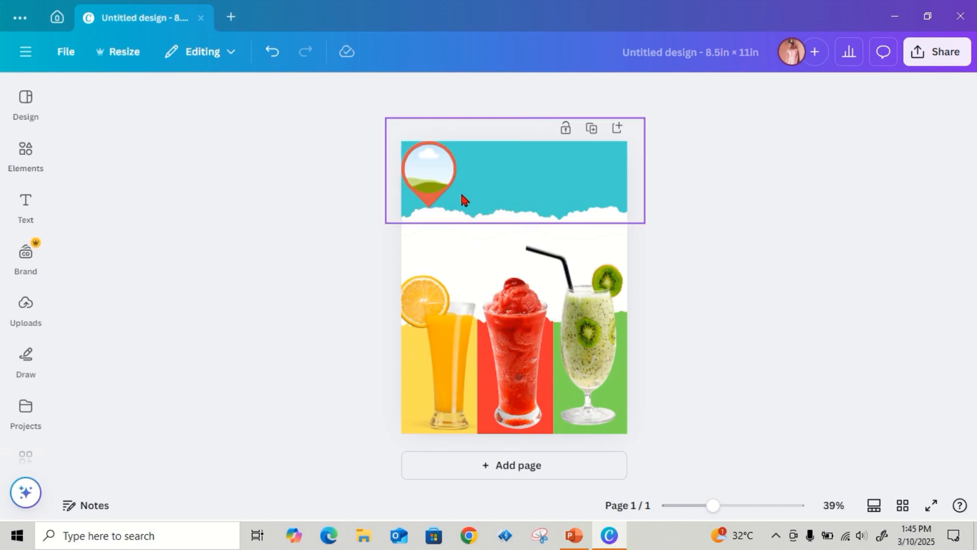
Shrink the pin frame slightly and place it over the turquoise strip's torn edge, above the orange juice glass
click(416, 181)
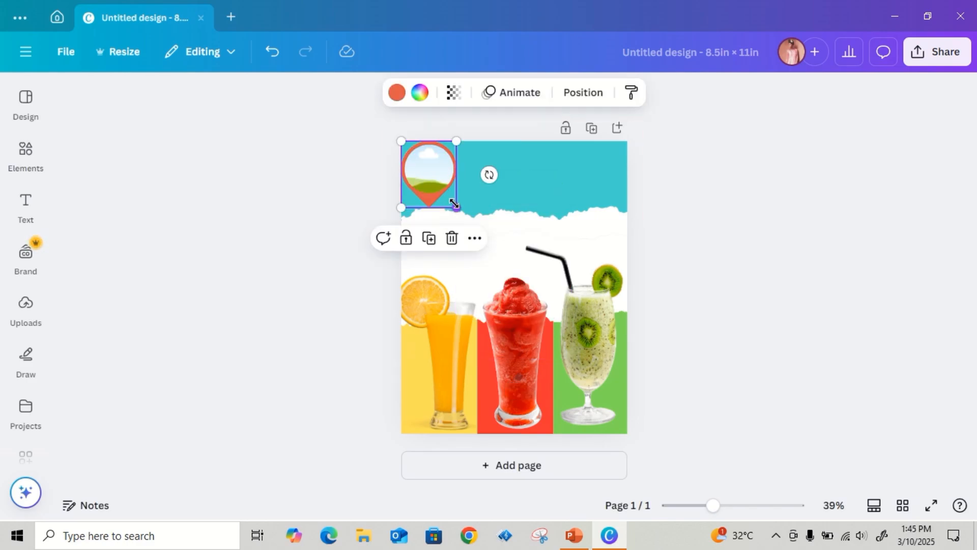
drag(454, 203, 442, 202)
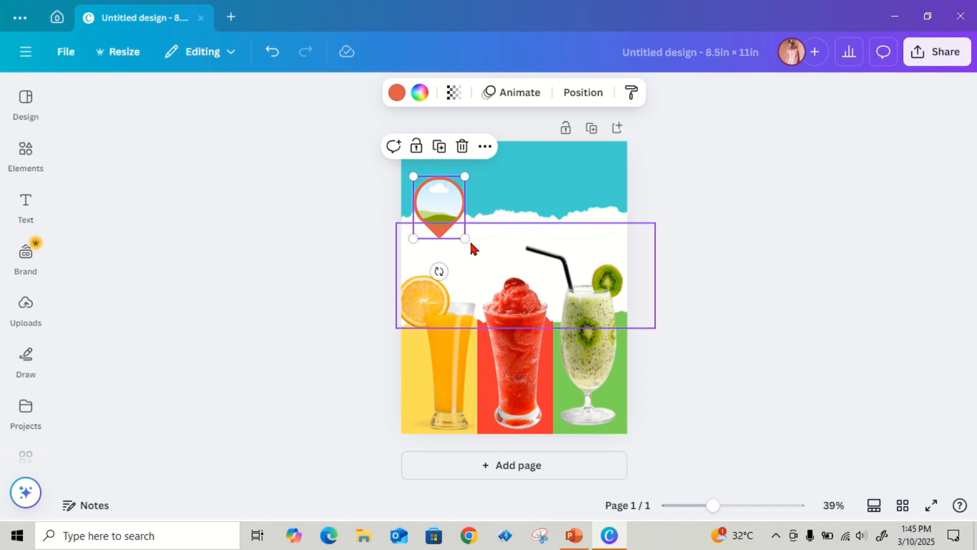
drag(465, 239, 459, 231)
click(664, 182)
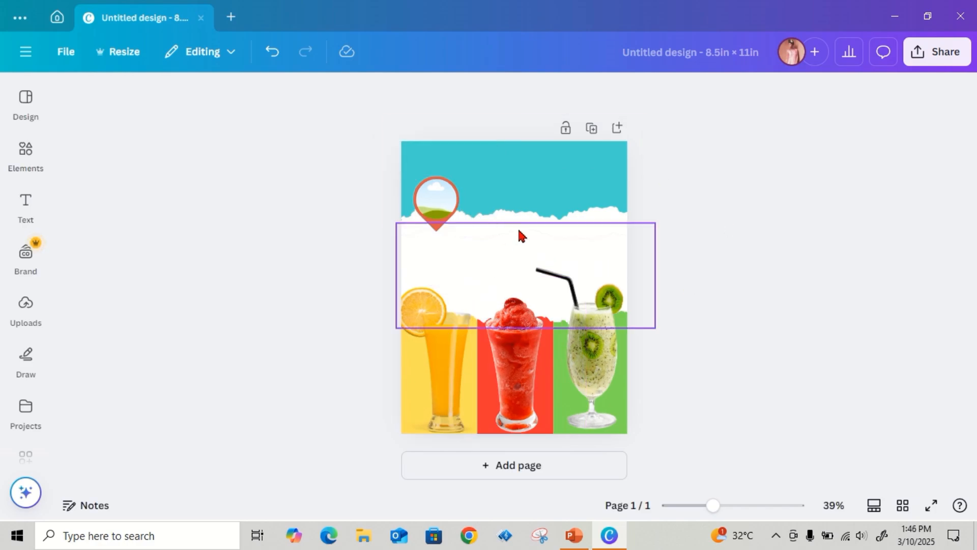
Duplicate the pin frame and place the copy above the strawberry glass
click(444, 211)
right_click(444, 211)
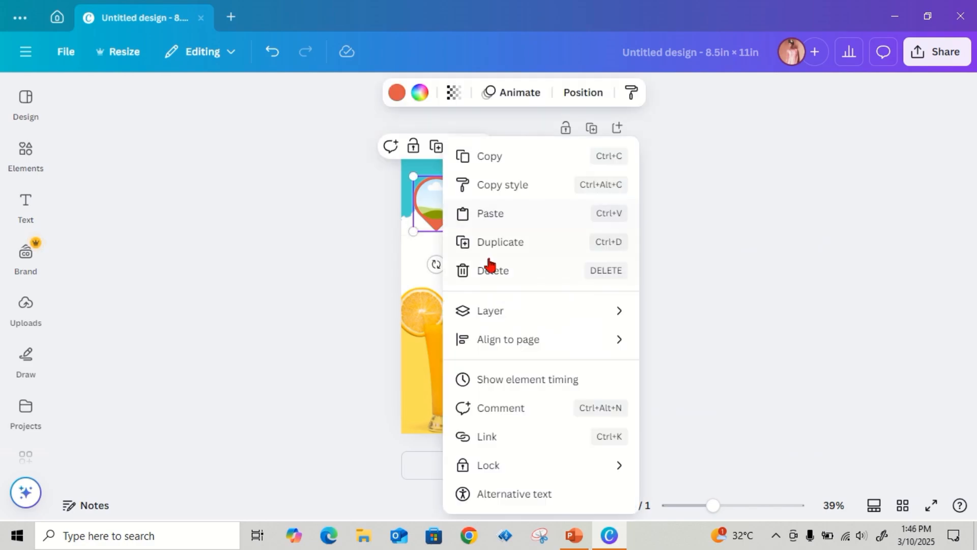
click(491, 249)
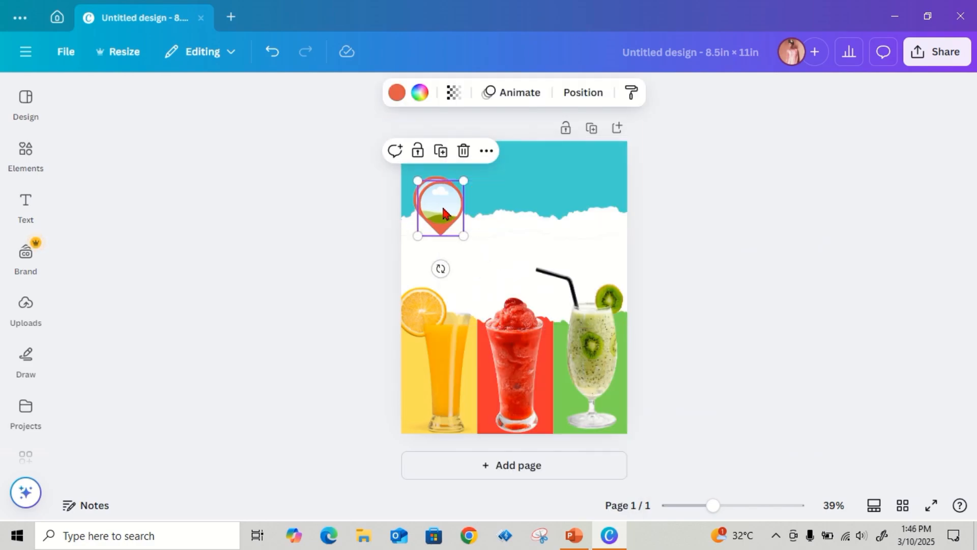
drag(447, 211, 515, 218)
Duplicate the middle pin frame, place the copy level with it above the kiwi glass, and fine-tune the middle frame's position
right_click(515, 217)
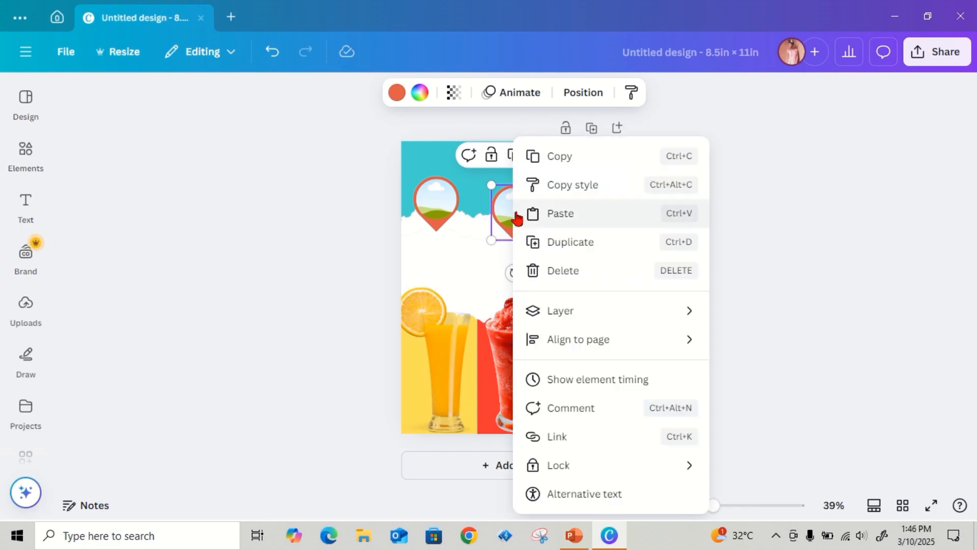
click(550, 242)
drag(594, 218, 595, 204)
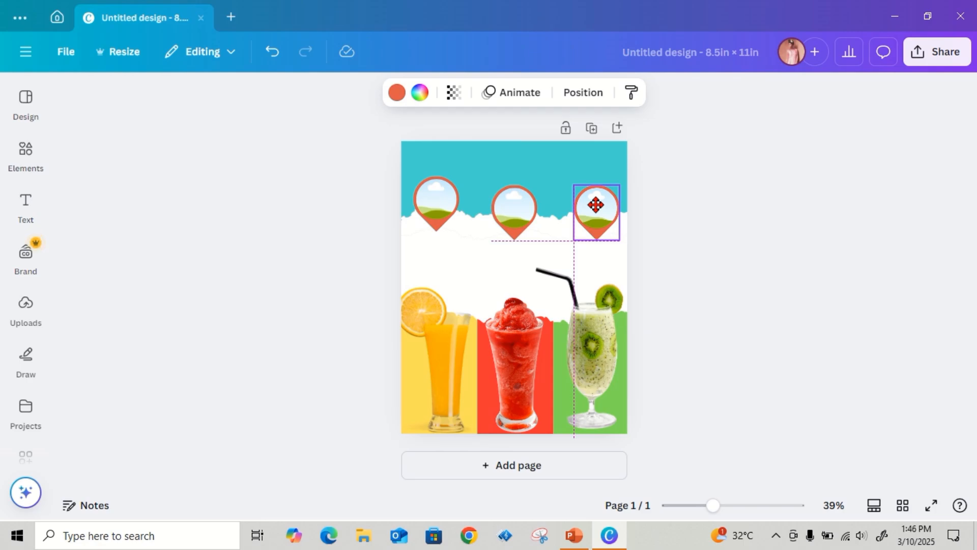
drag(595, 203, 595, 204)
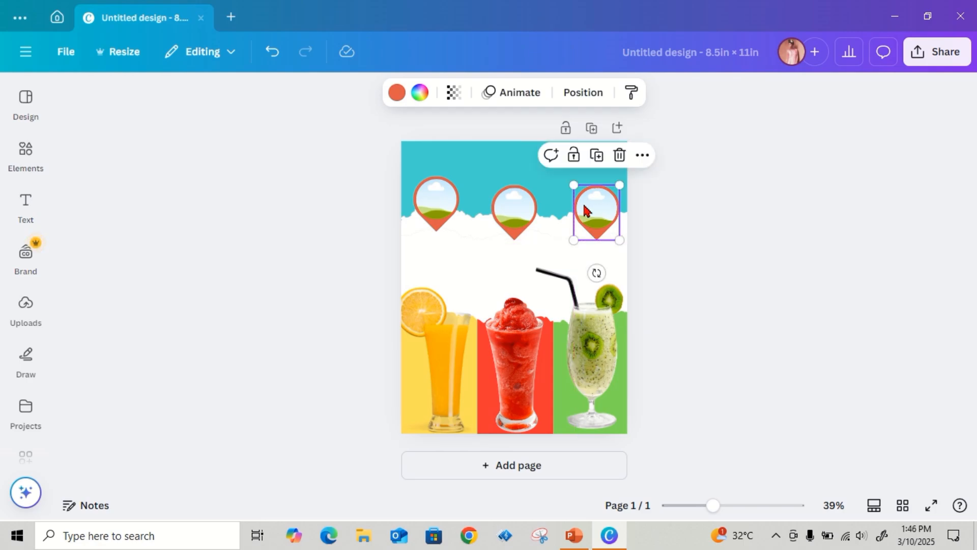
drag(522, 212, 522, 209)
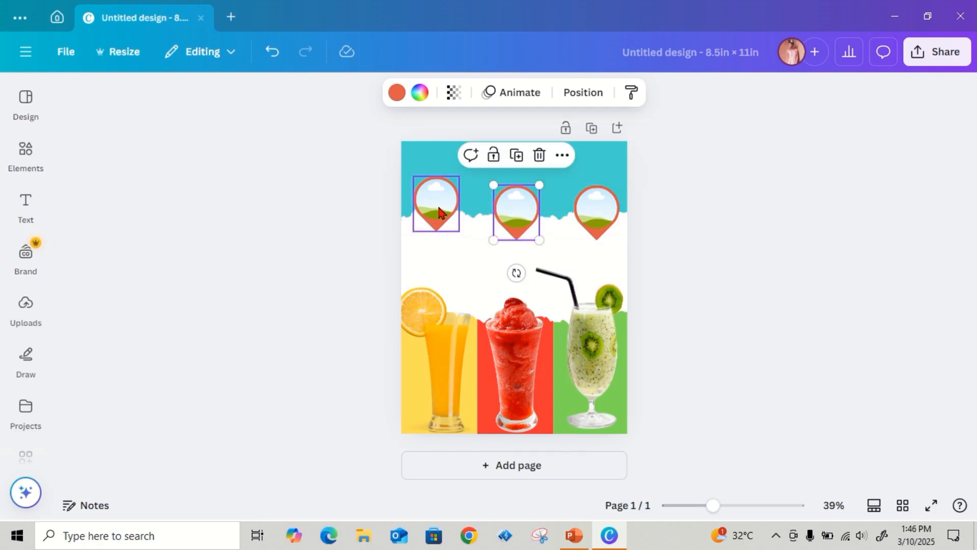
Lower the pin frame above the orange juice glass so it sits level with the other two frames
click(436, 203)
drag(436, 204, 436, 211)
Recolor the pin frame above the kiwi glass green and the one above the orange juice glass yellow (#ffde59)
click(605, 203)
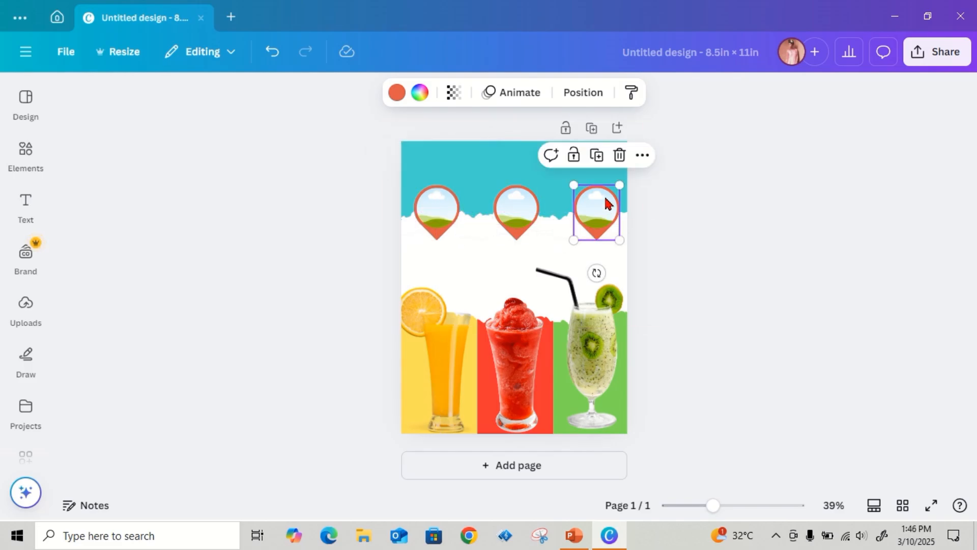
click(397, 96)
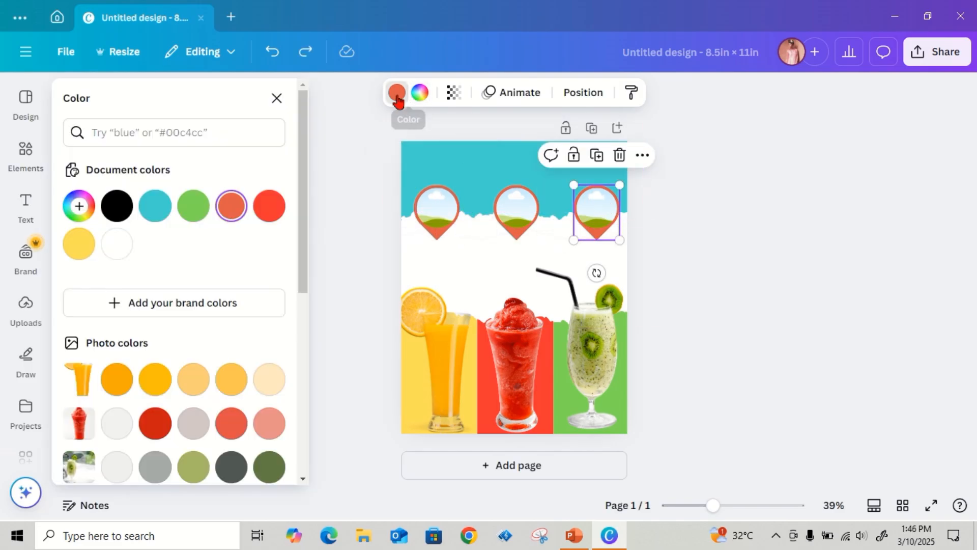
click(195, 210)
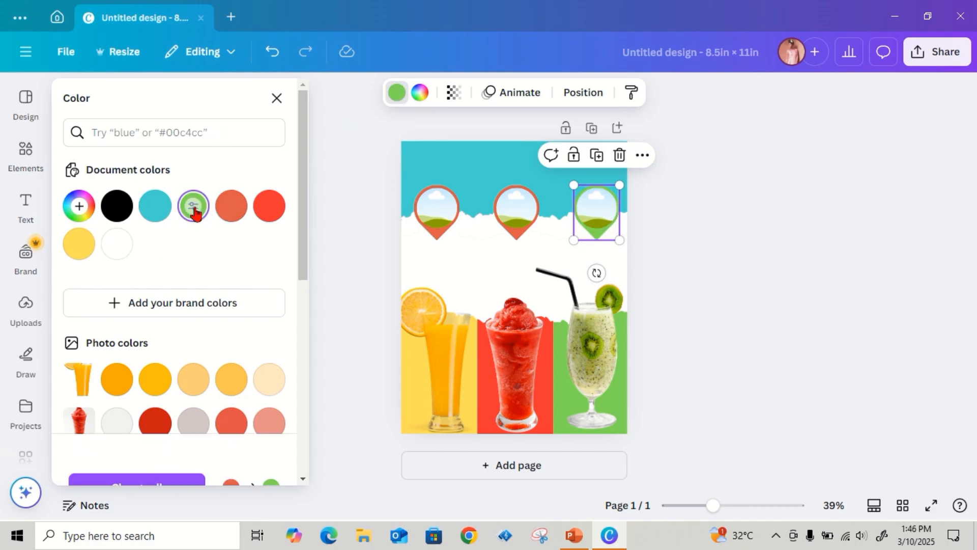
click(512, 216)
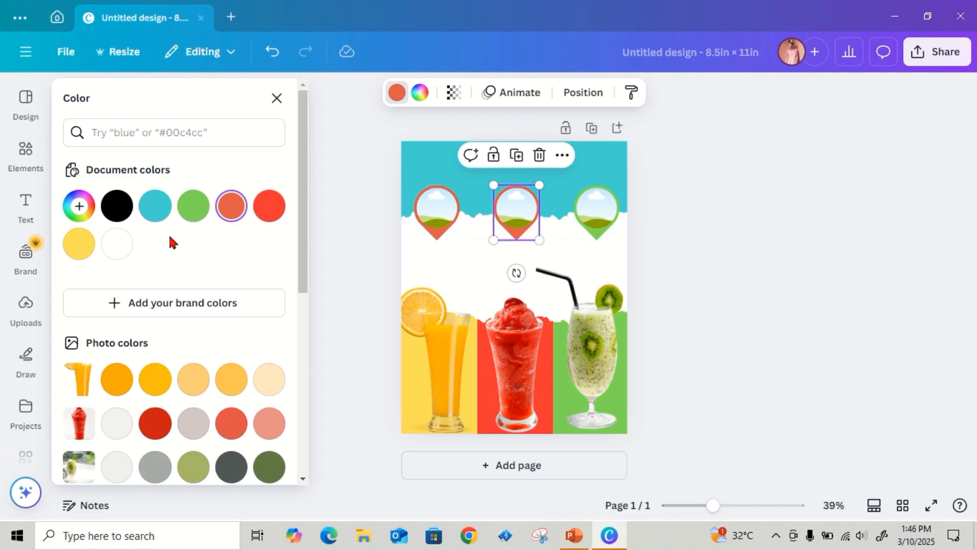
click(436, 211)
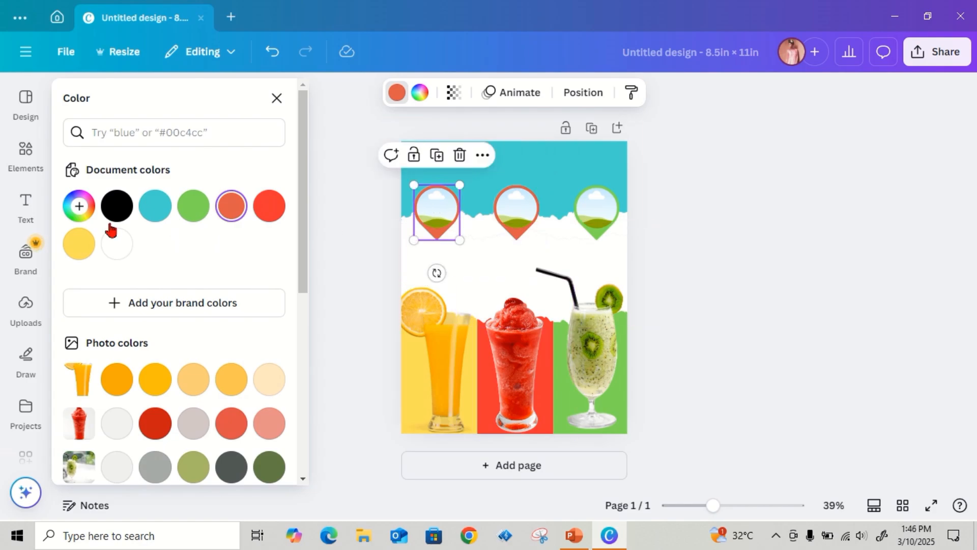
click(72, 248)
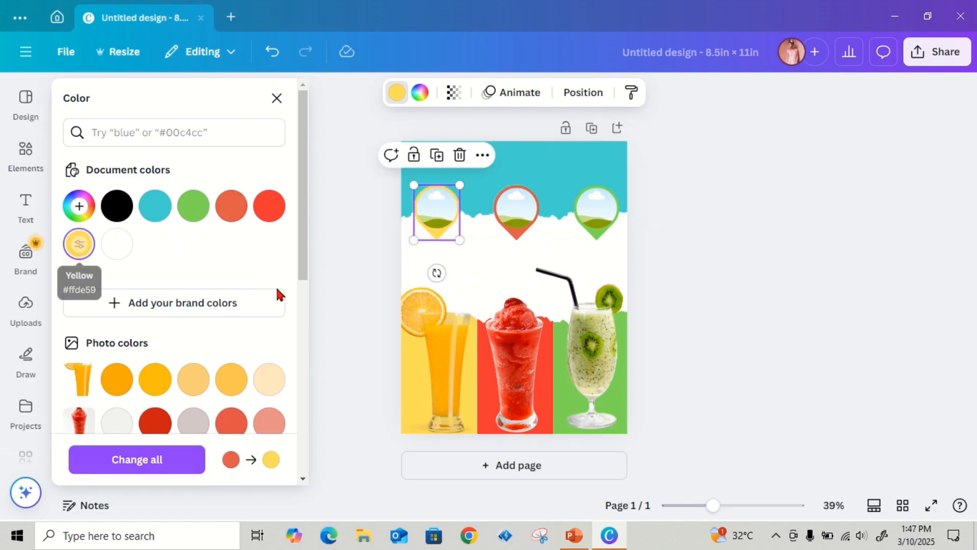
click(326, 257)
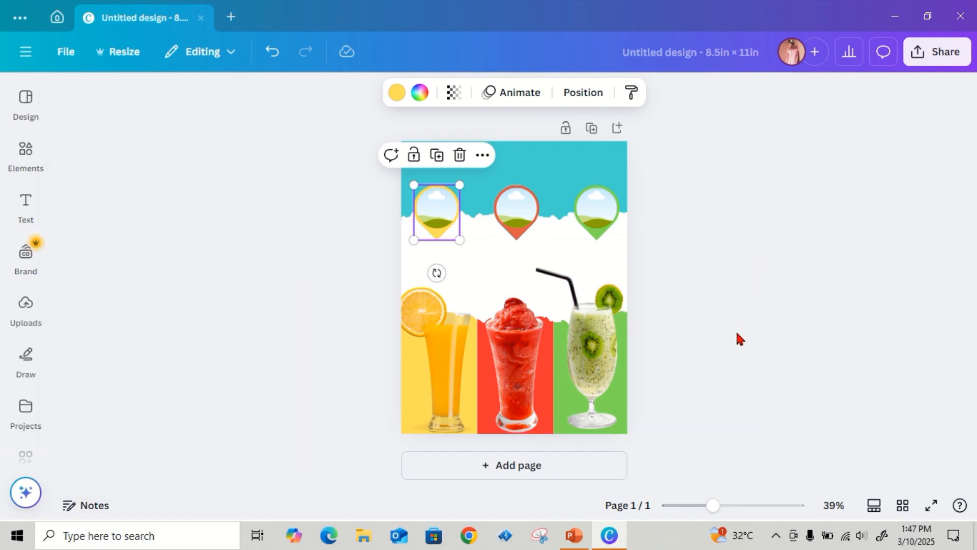
Add a circle shape to the page and shrink it to slightly larger than a pin frame
click(28, 170)
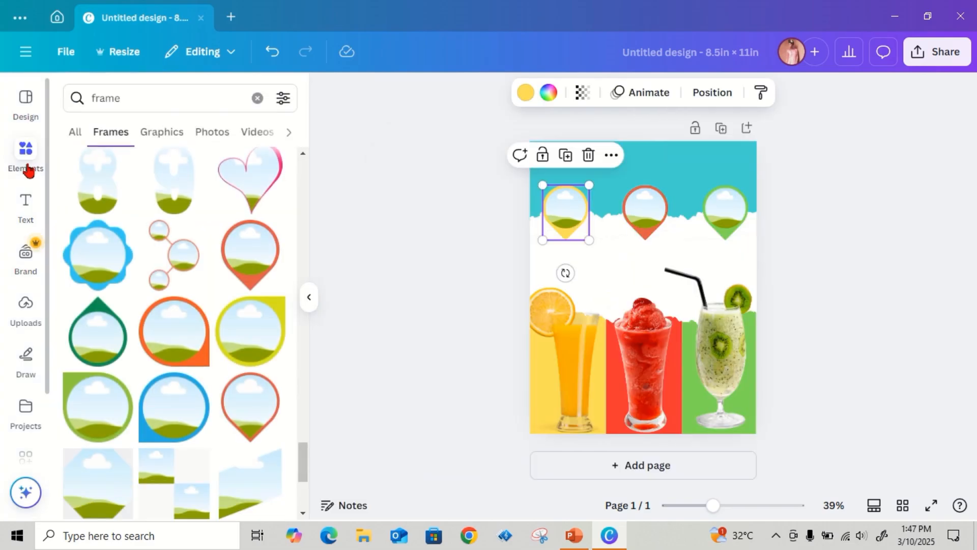
click(258, 98)
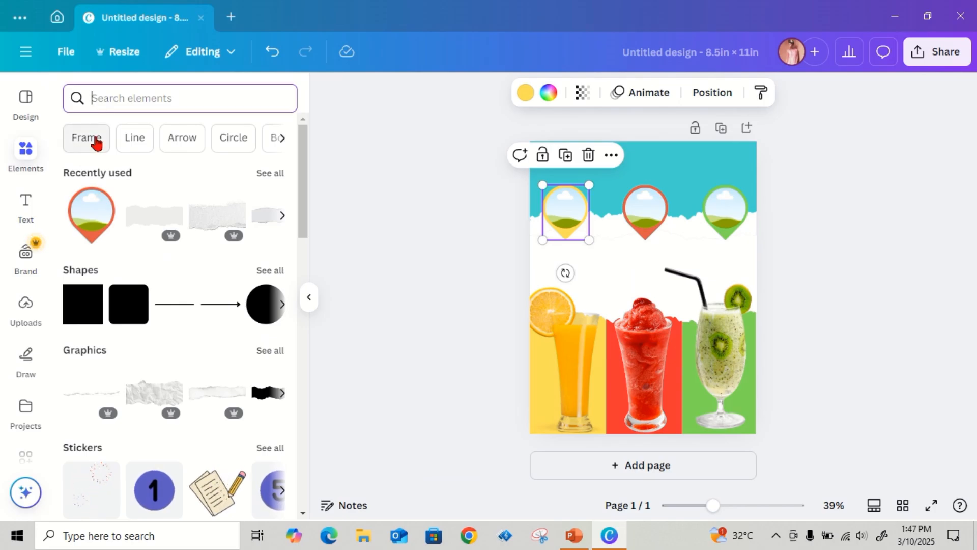
text(c)
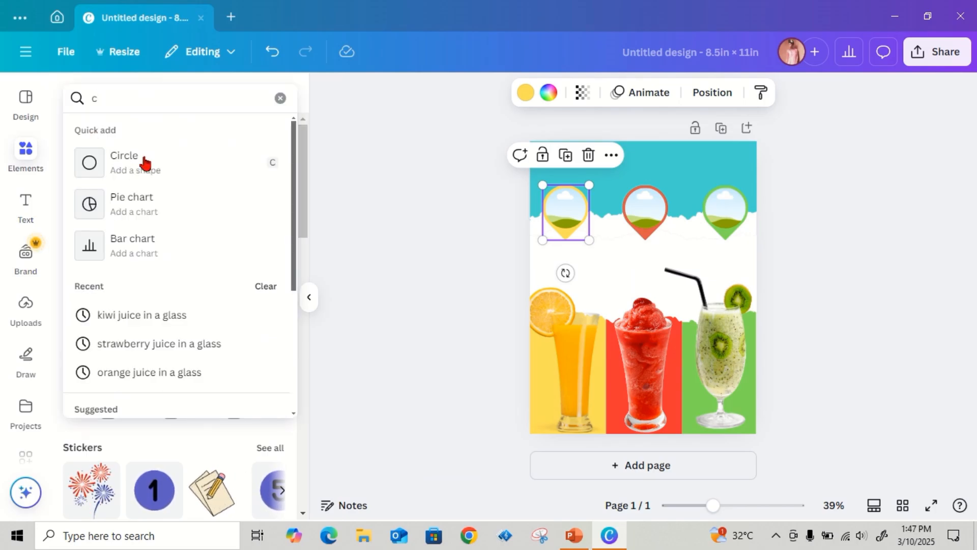
click(121, 159)
double_click(665, 287)
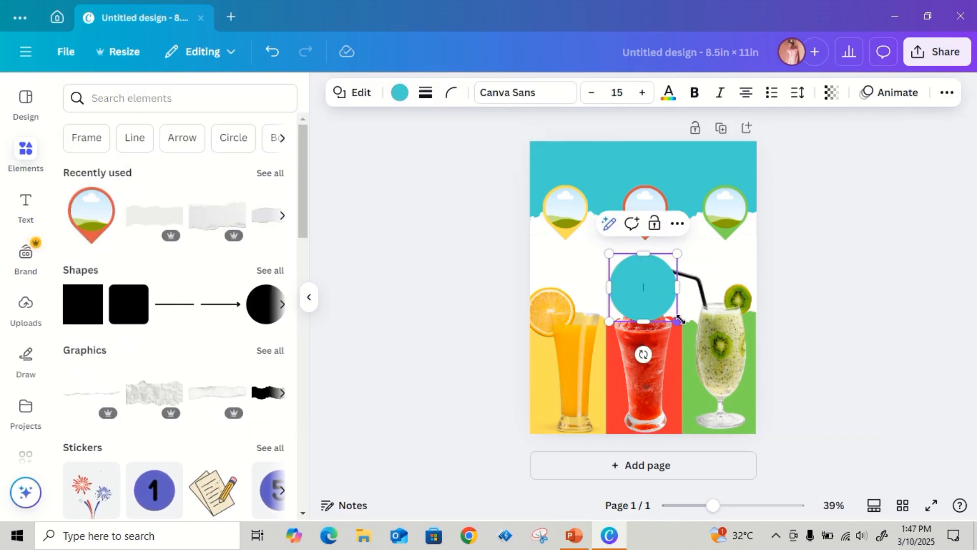
drag(678, 320, 668, 312)
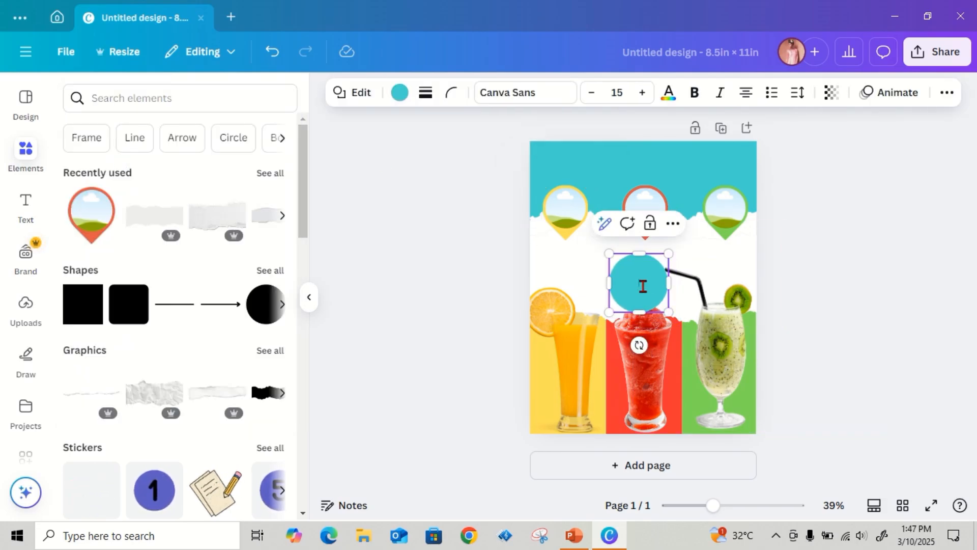
Duplicate the circle twice and place one circle over each of the three pin frames
right_click(626, 265)
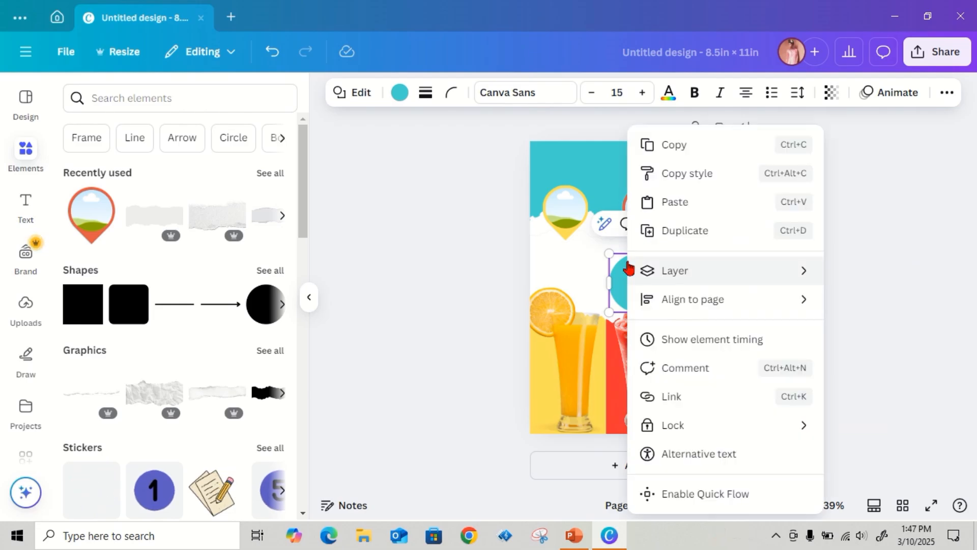
click(677, 232)
drag(644, 278, 711, 268)
right_click(711, 268)
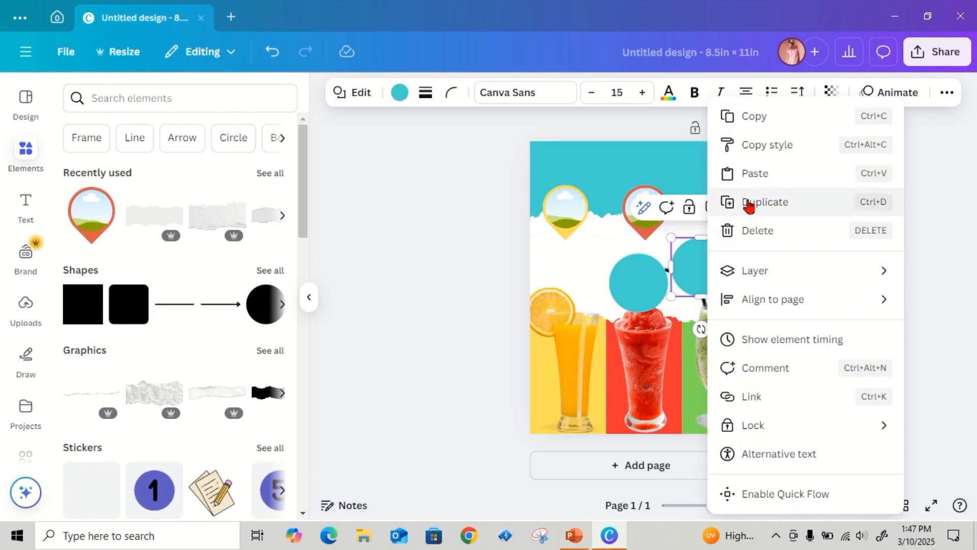
click(728, 202)
drag(742, 253, 548, 207)
drag(639, 282, 644, 209)
drag(704, 265, 730, 207)
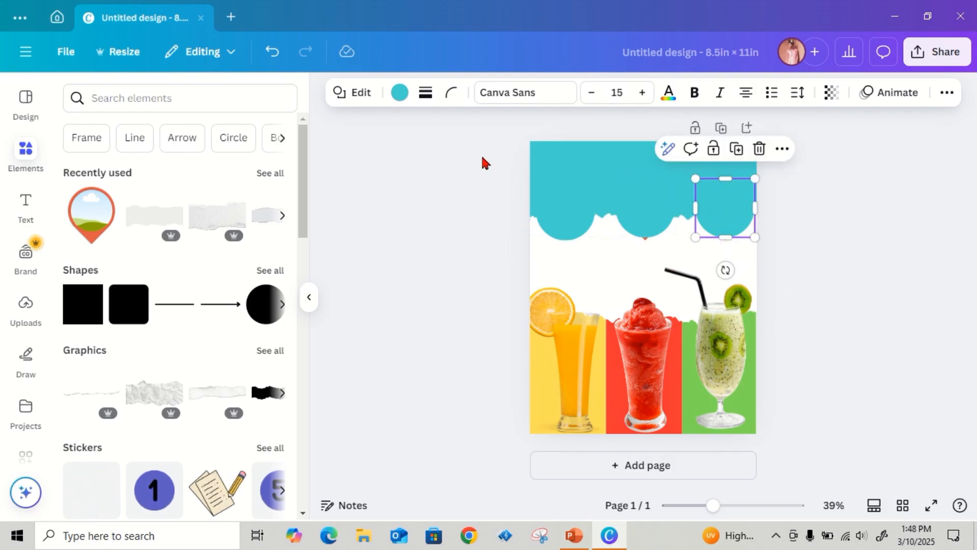
Recolor all three circles over the pin frames white (#ffffff)
click(401, 93)
click(156, 243)
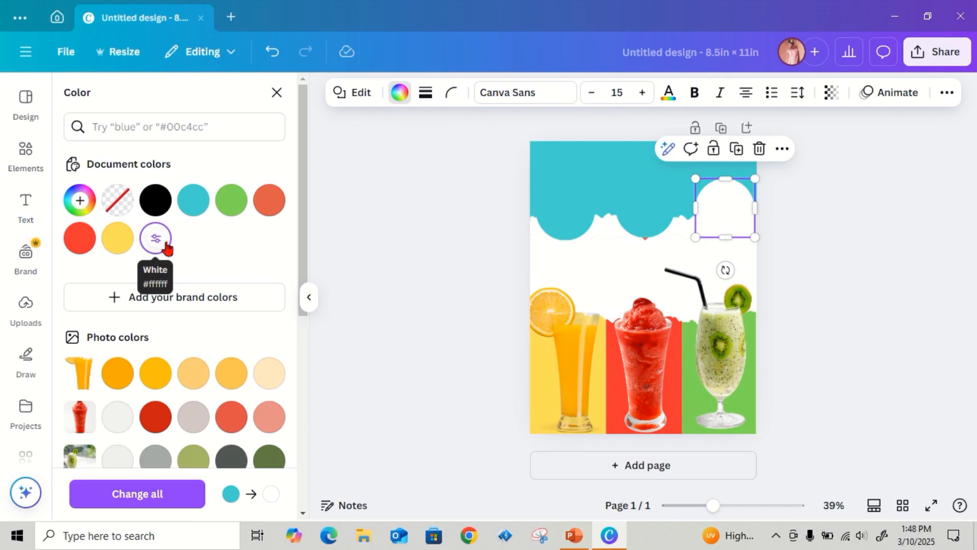
click(630, 206)
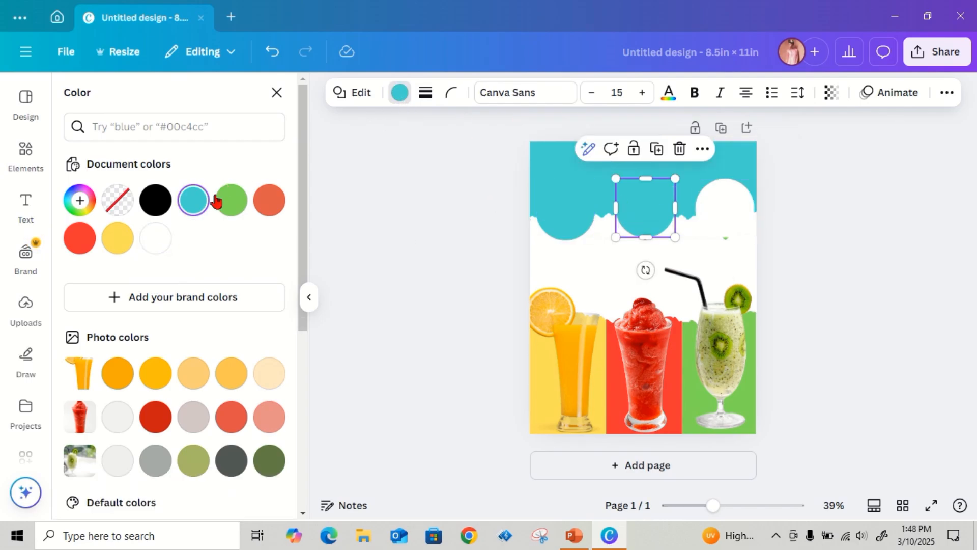
click(155, 237)
click(583, 211)
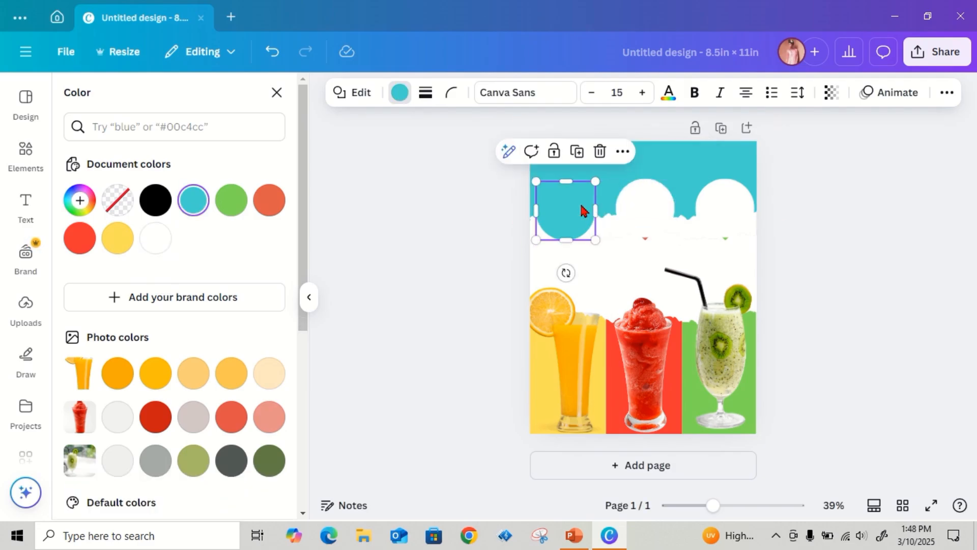
click(156, 243)
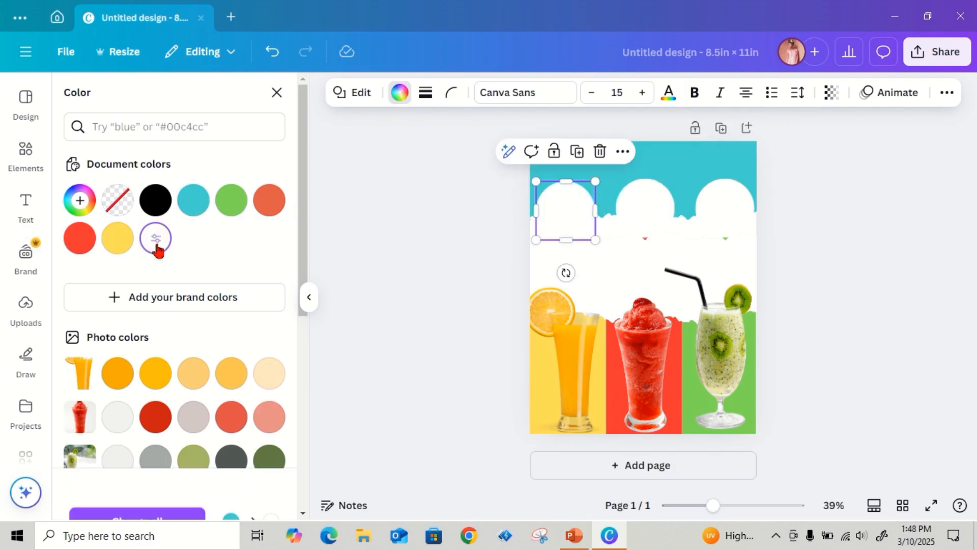
Send each white circle backward so that it lies behind its pin frame as a backing
right_click(568, 211)
mouse_move(627, 280)
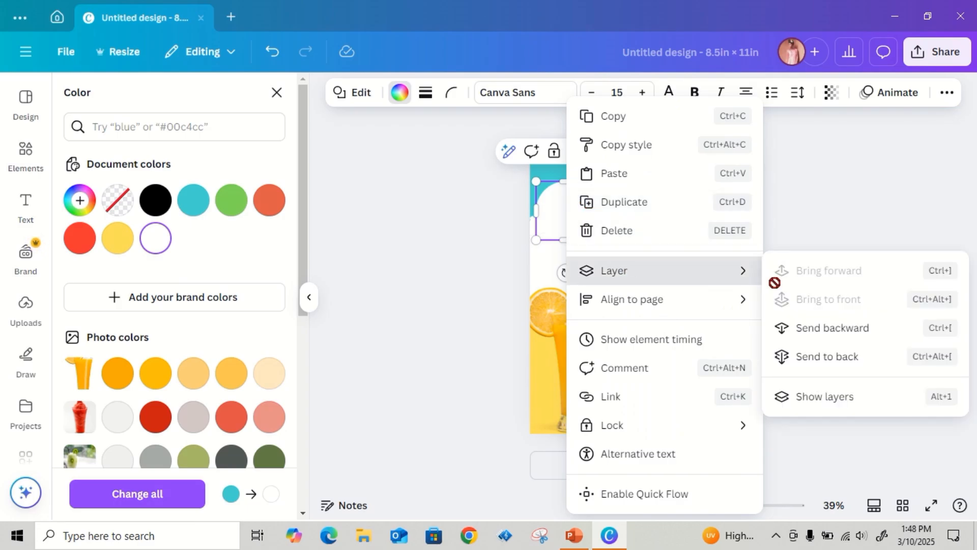
click(778, 330)
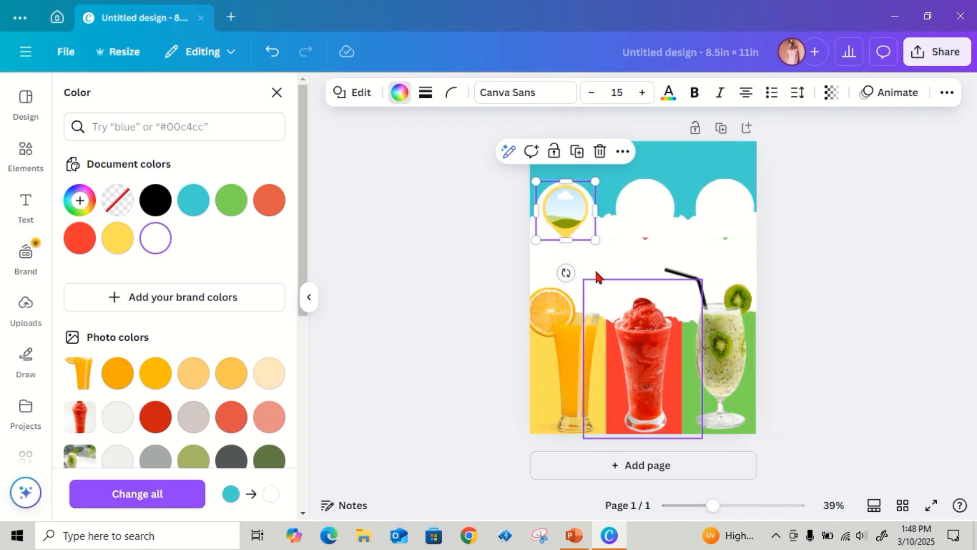
click(648, 214)
right_click(649, 214)
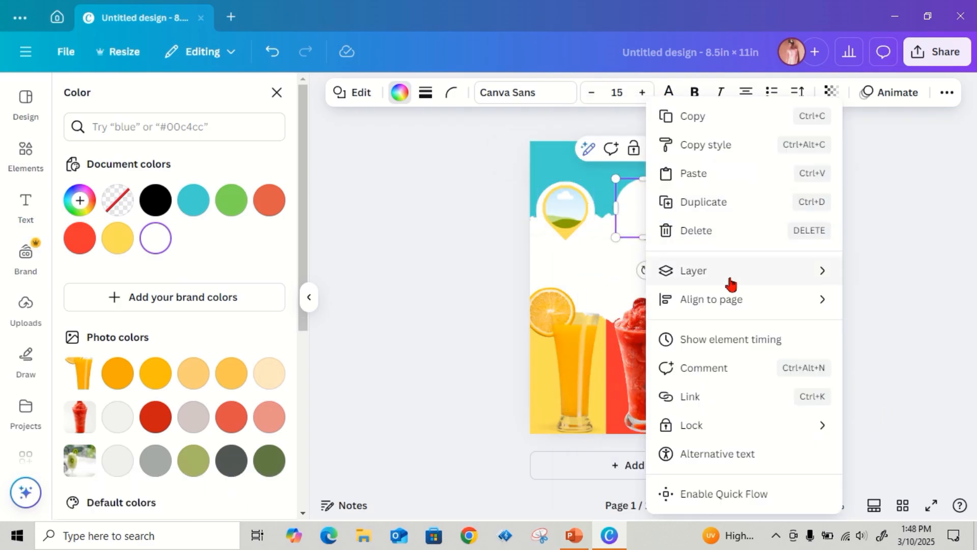
mouse_move(736, 279)
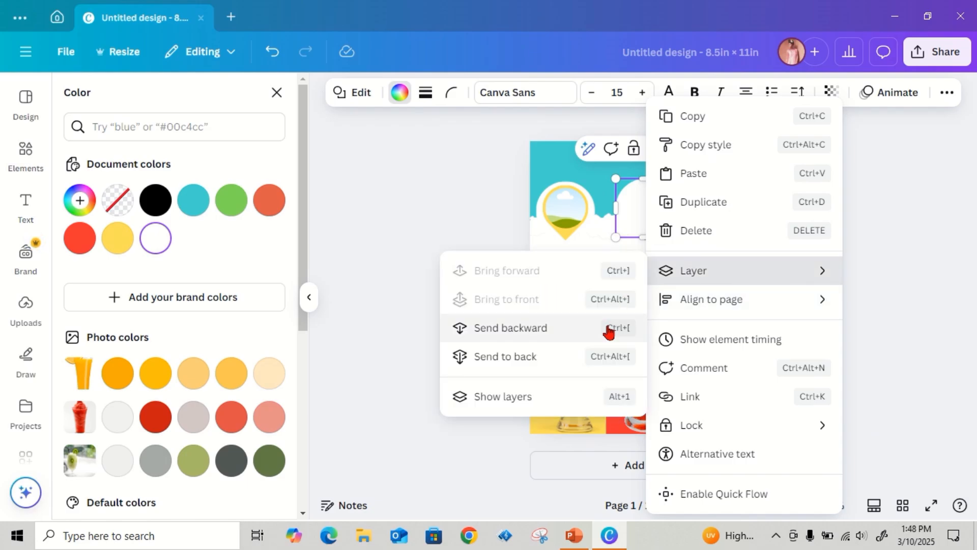
click(585, 331)
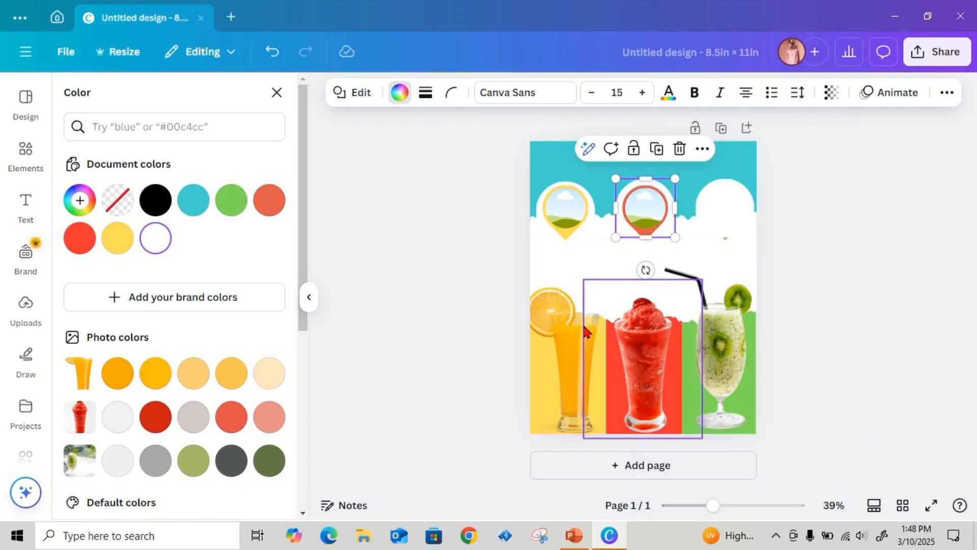
right_click(726, 204)
mouse_move(751, 284)
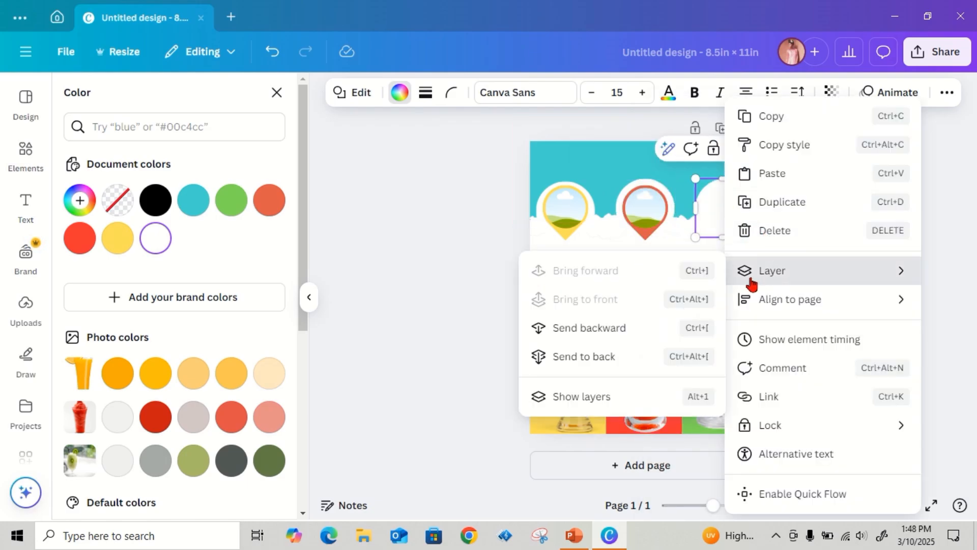
click(643, 329)
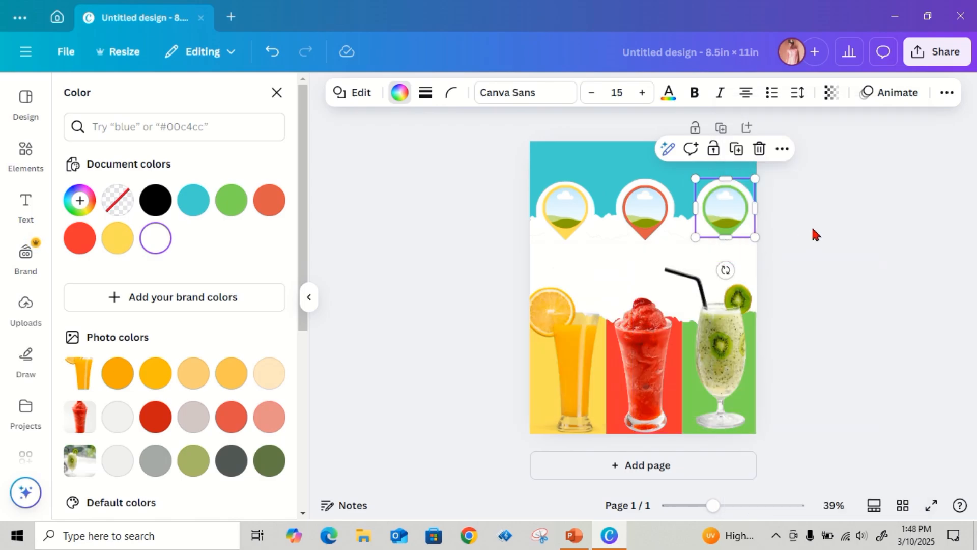
click(833, 257)
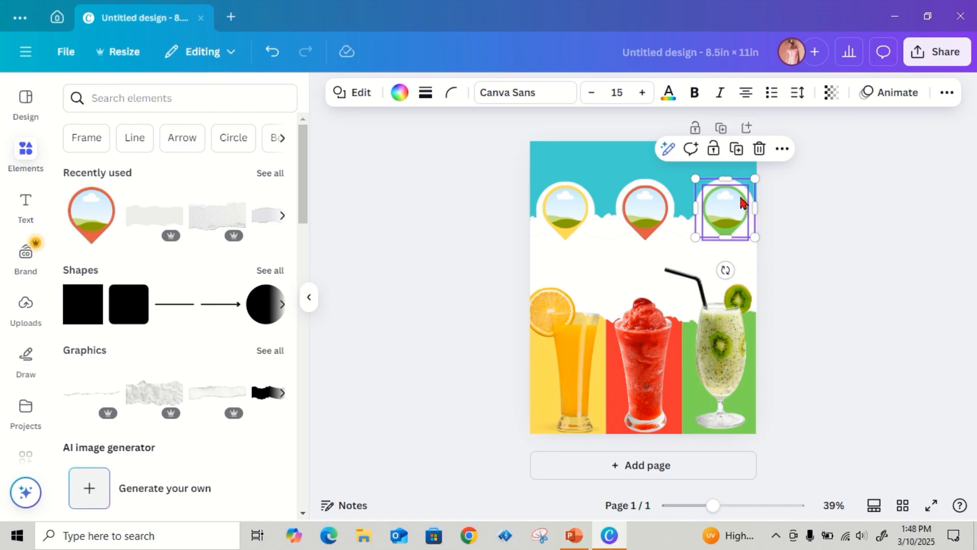
click(417, 203)
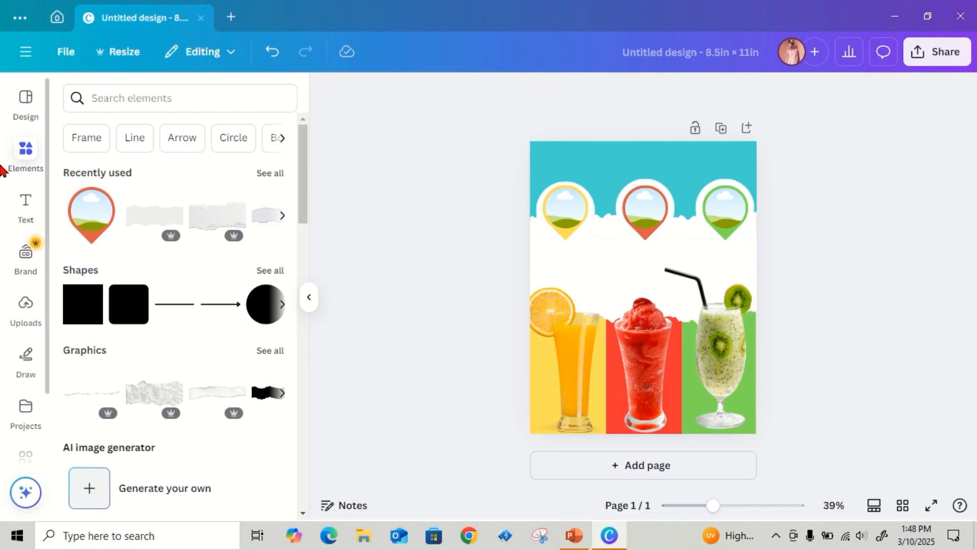
Search the elements for "orange" and add the photo of whole and halved oranges with green leaves to the page
click(32, 163)
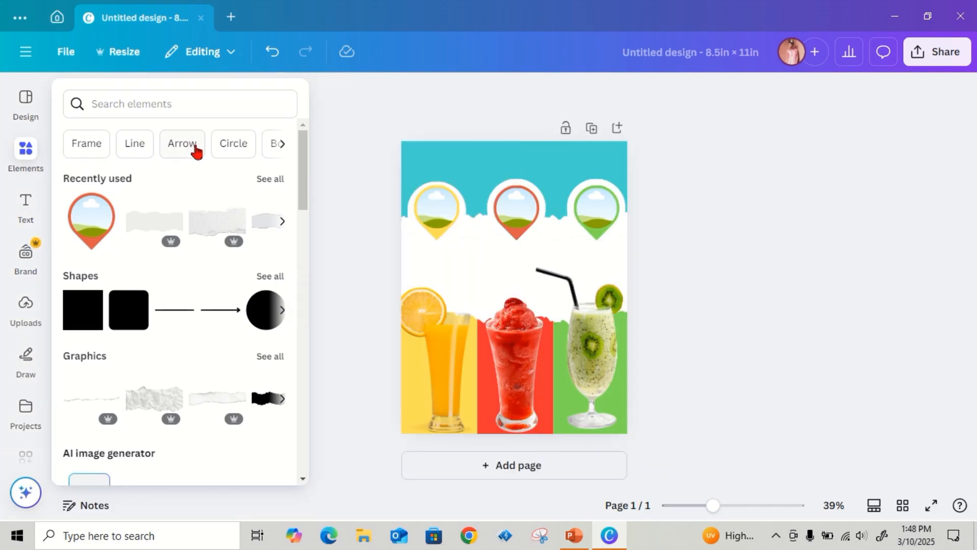
click(141, 101)
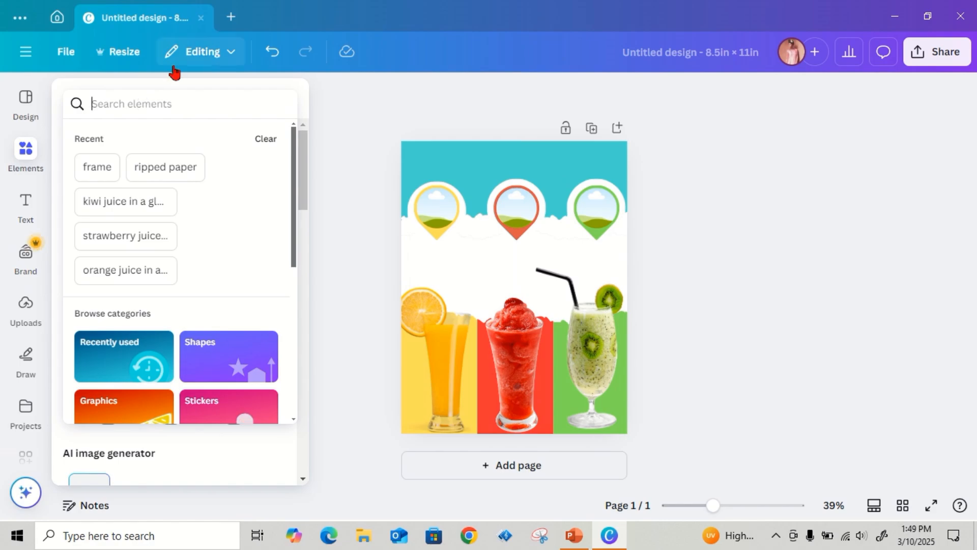
text(ora)
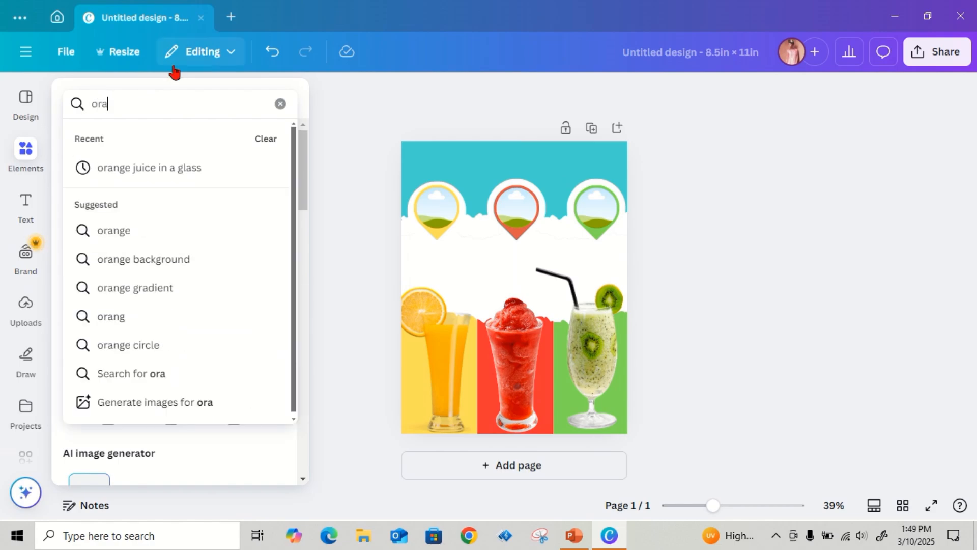
text(ge)
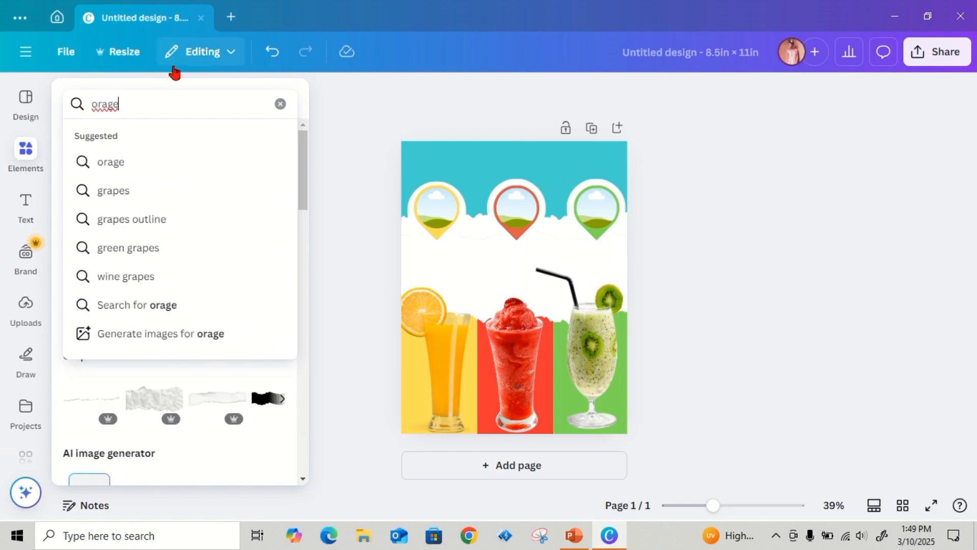
key(BackSpace)
key(BackSpace)
text(nge)
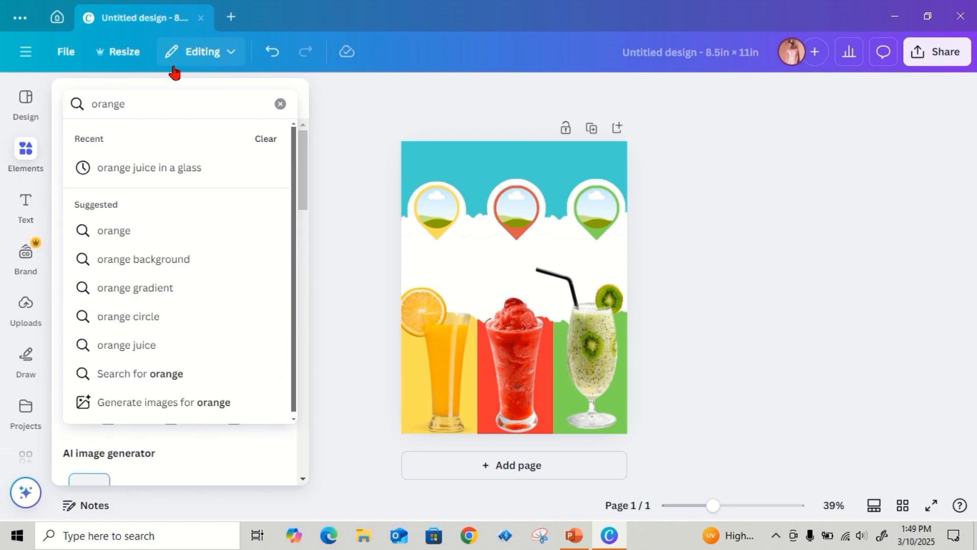
key(Return)
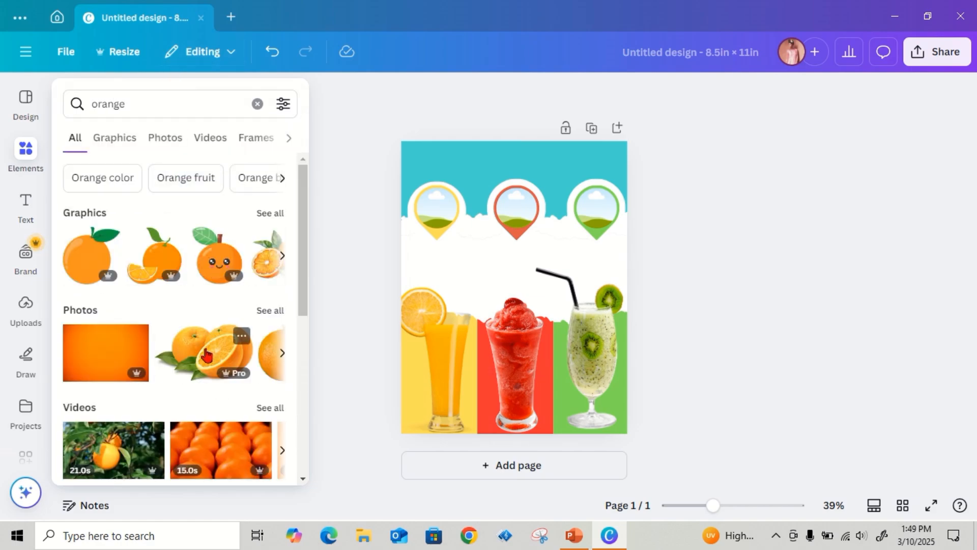
click(206, 354)
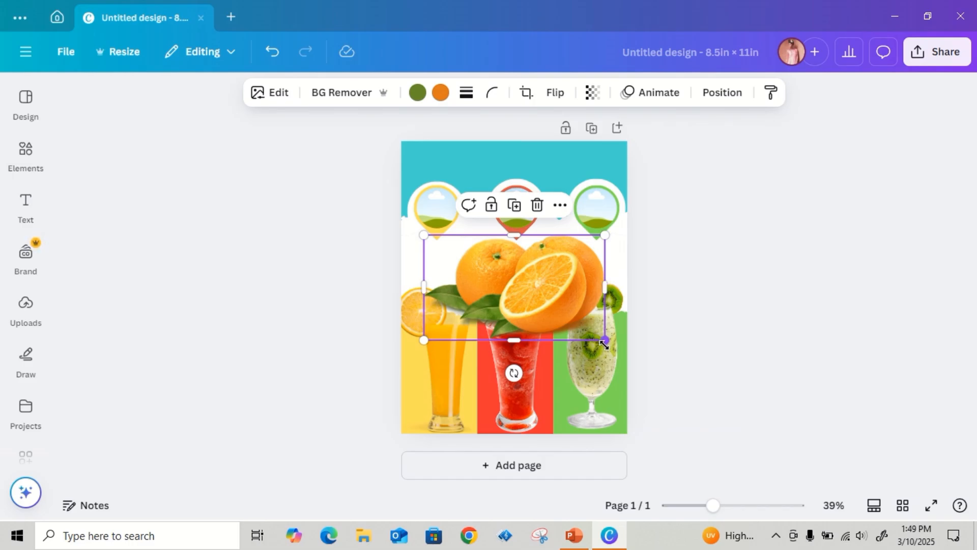
Shrink the photo of whole and halved oranges, tilt it and place it inside the yellow pin frame
drag(604, 341, 493, 275)
right_click(464, 255)
click(298, 247)
click(443, 197)
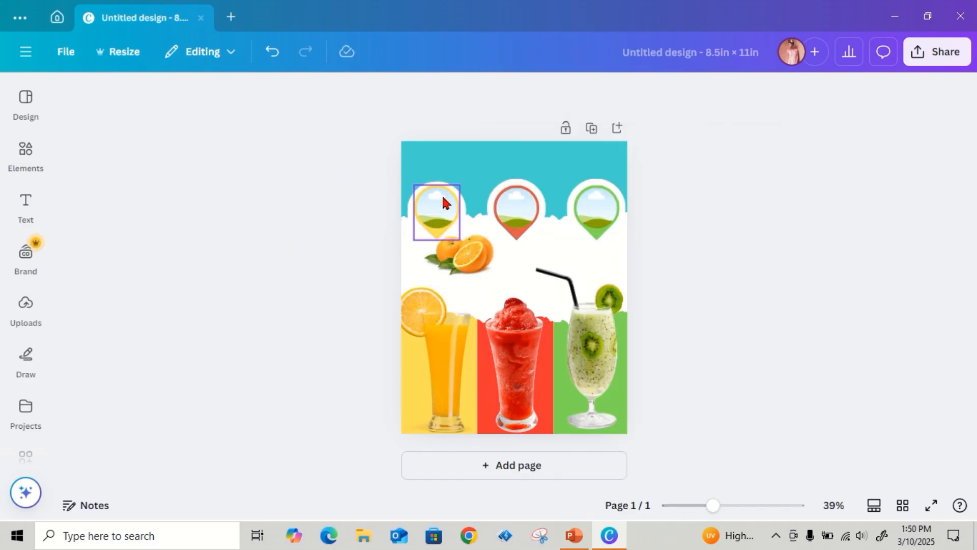
click(420, 92)
drag(304, 274, 304, 367)
click(276, 99)
click(464, 254)
drag(493, 275, 457, 278)
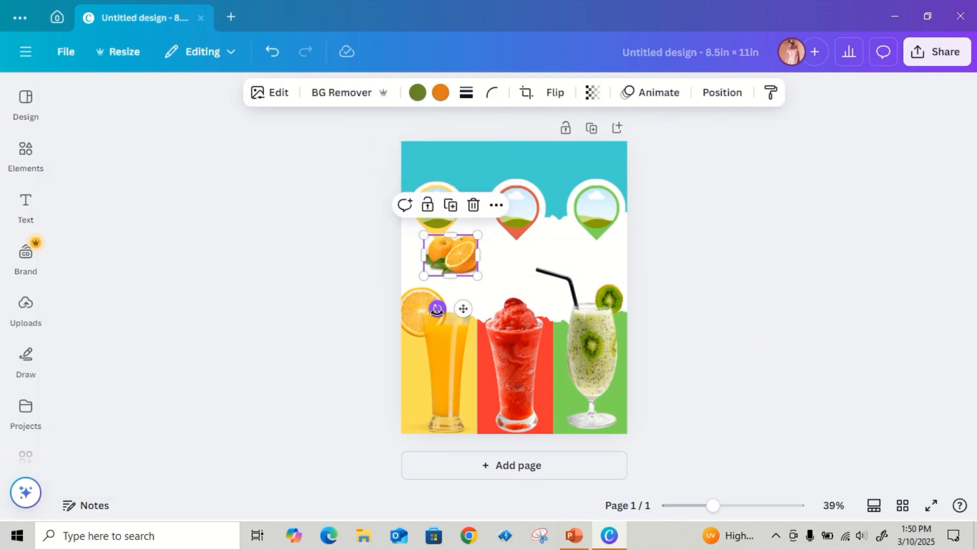
drag(436, 309, 444, 216)
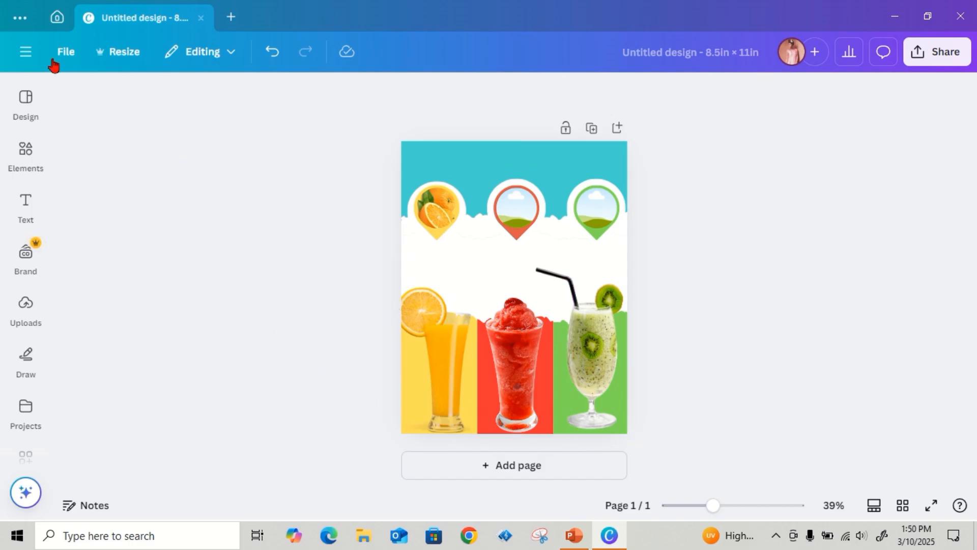
Search the element photos for "orange" and add the single orange wedge to the page
click(25, 152)
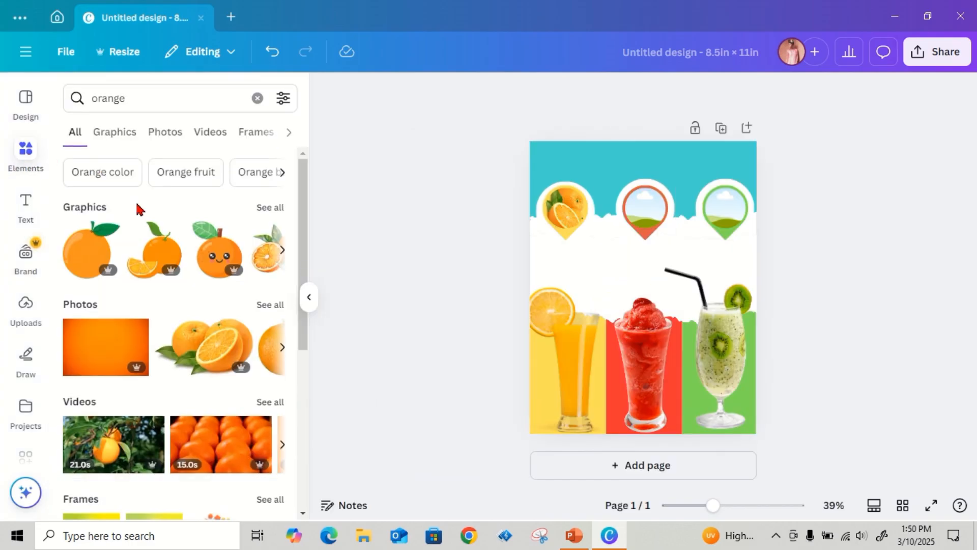
click(257, 97)
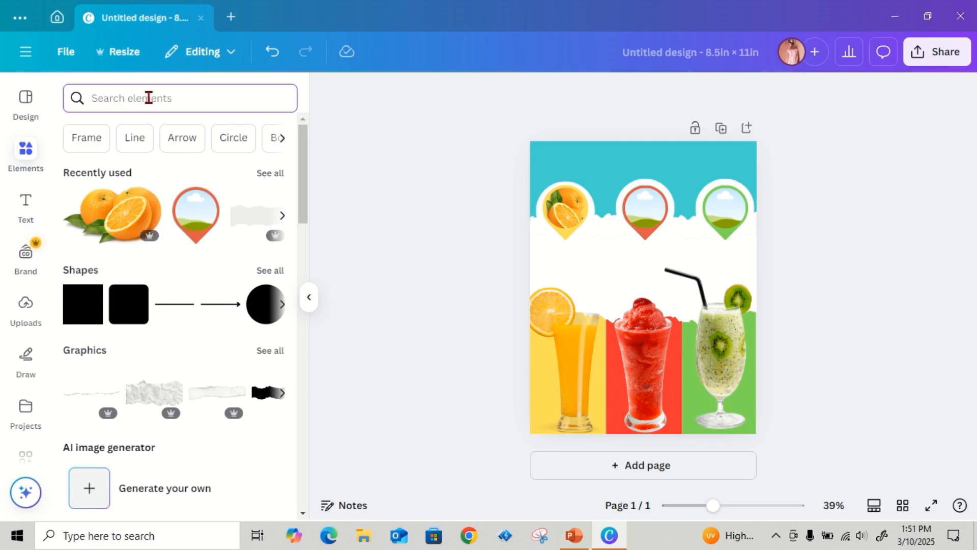
text(or)
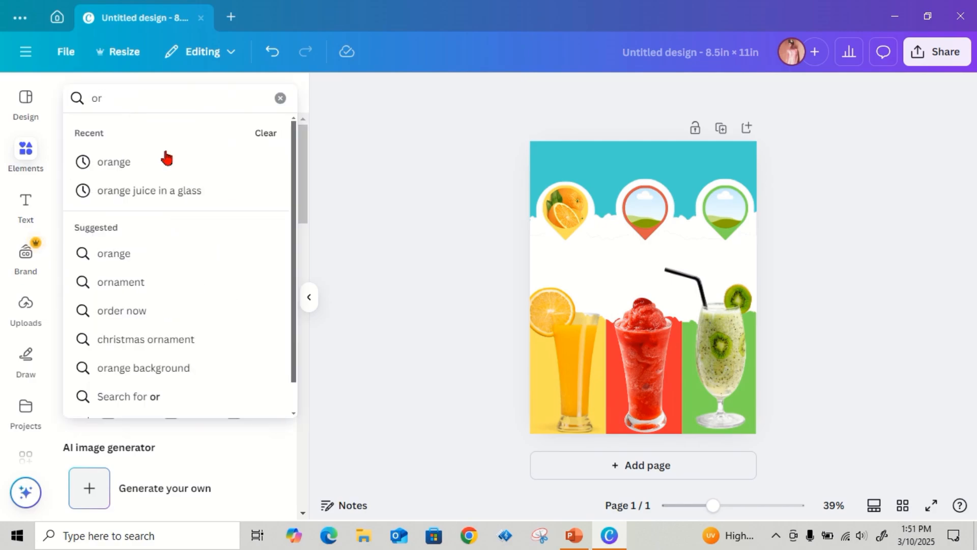
click(167, 158)
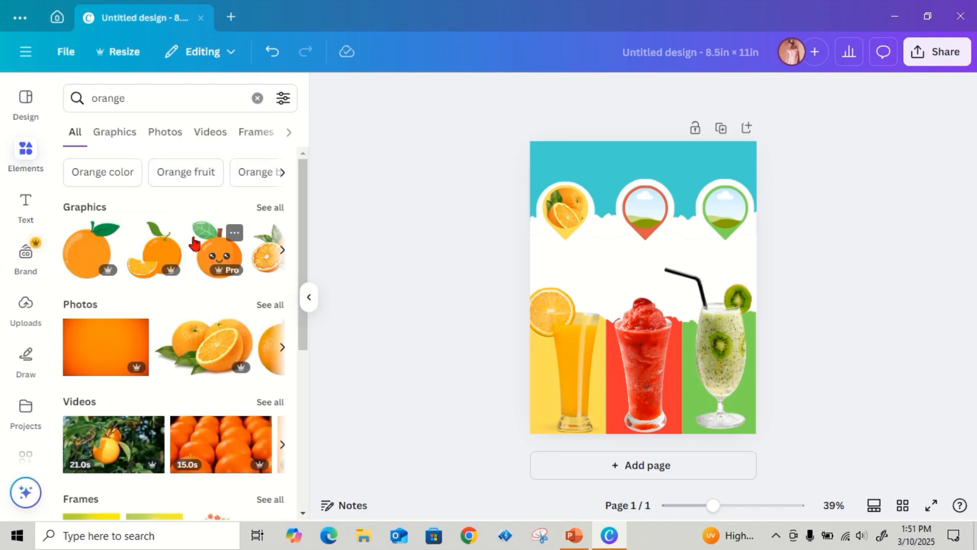
click(282, 348)
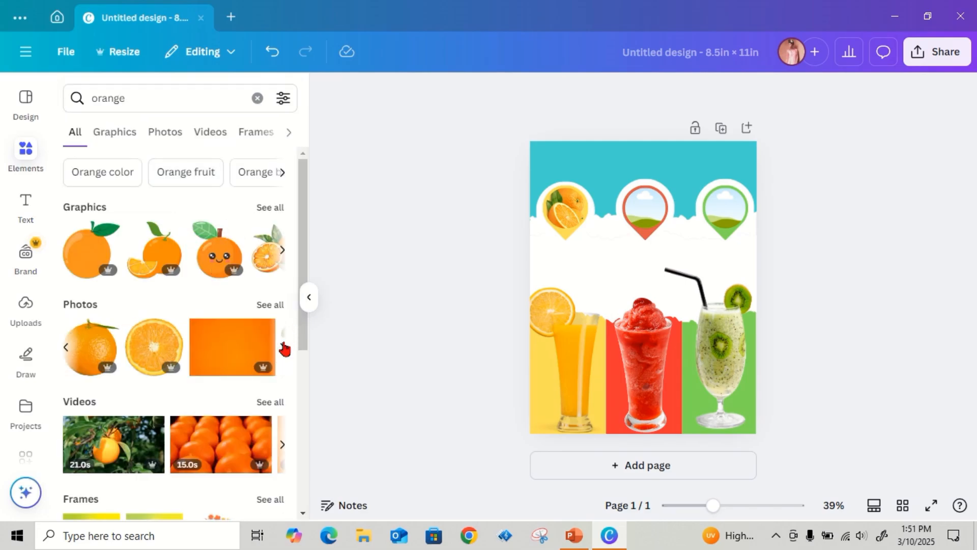
click(283, 349)
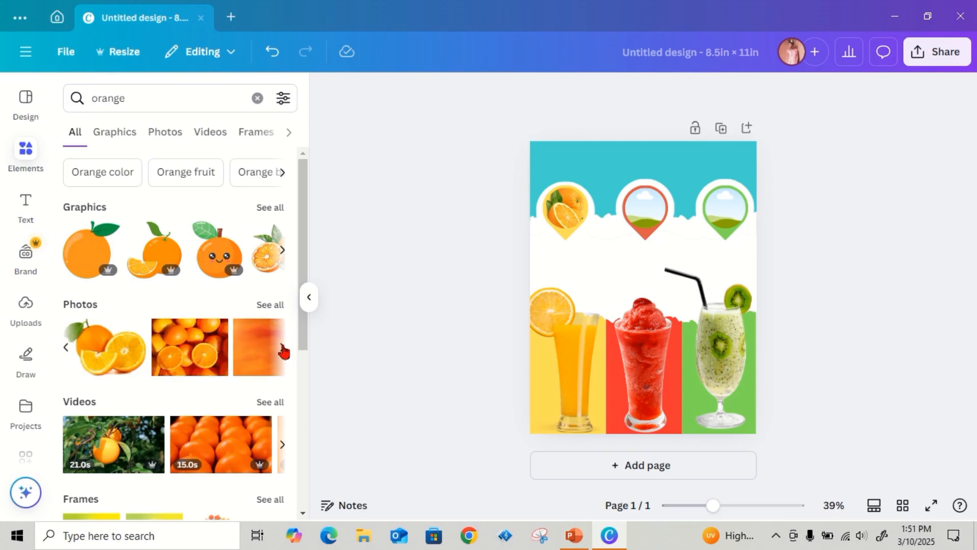
click(268, 304)
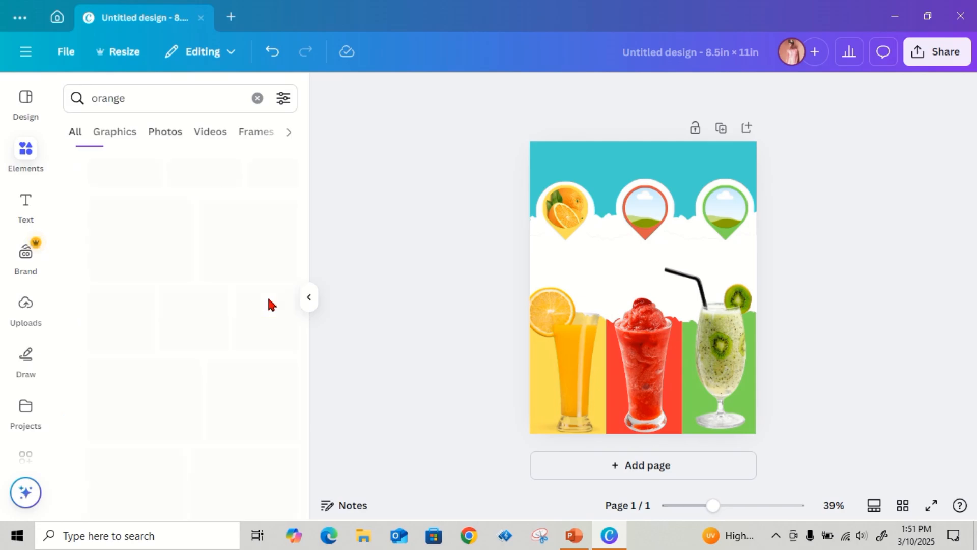
scroll(229, 314, down, 5)
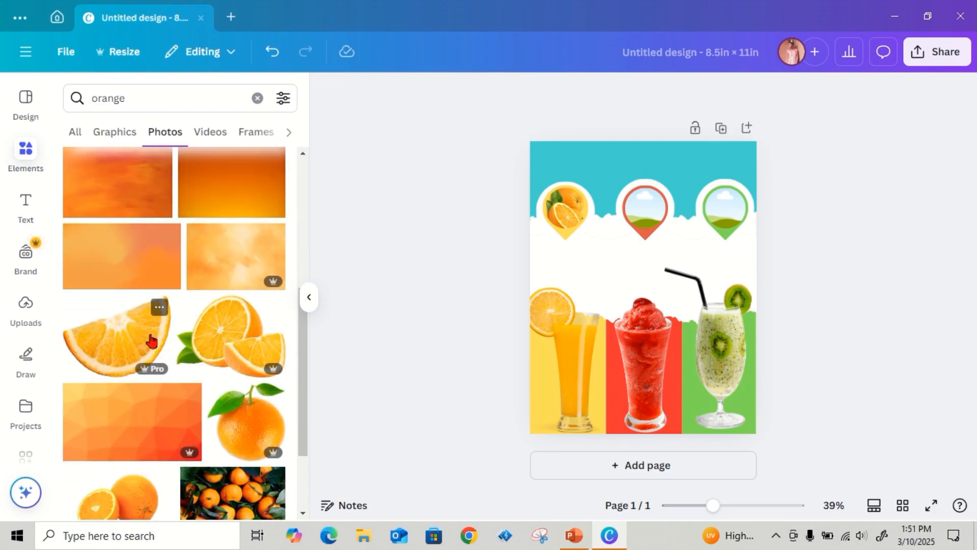
click(151, 341)
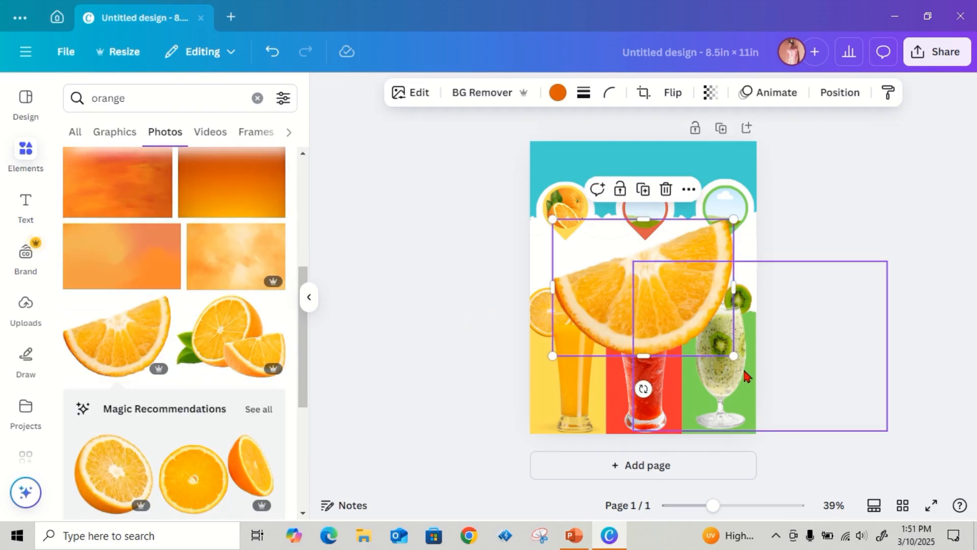
Rotate and shrink the orange wedge, placing it beside the base of the orange juice glass in the yellow panel
drag(708, 350, 534, 279)
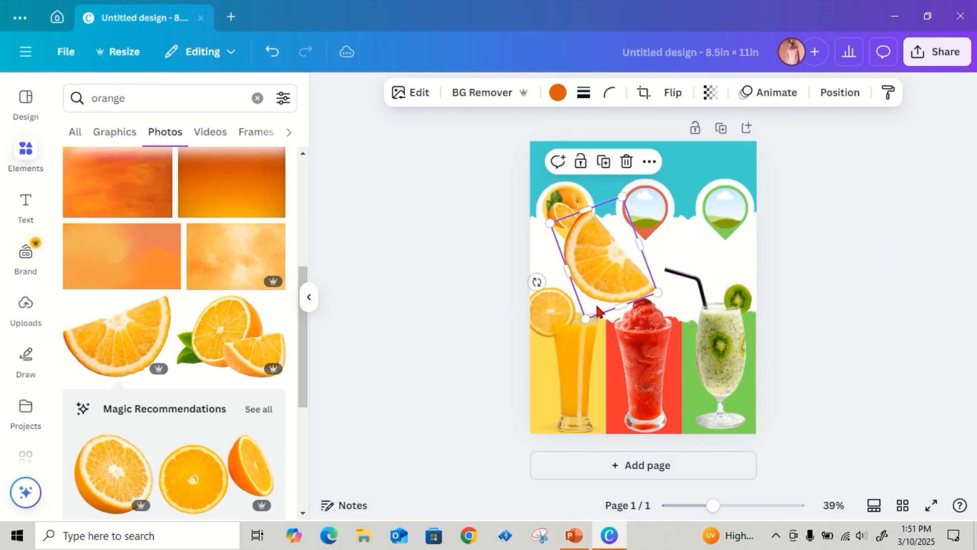
drag(584, 321, 546, 408)
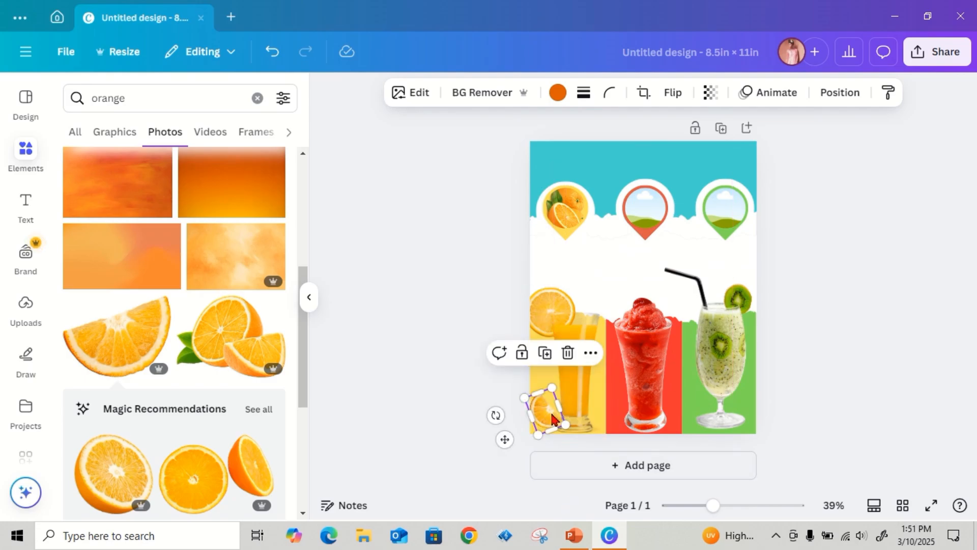
drag(552, 419, 558, 417)
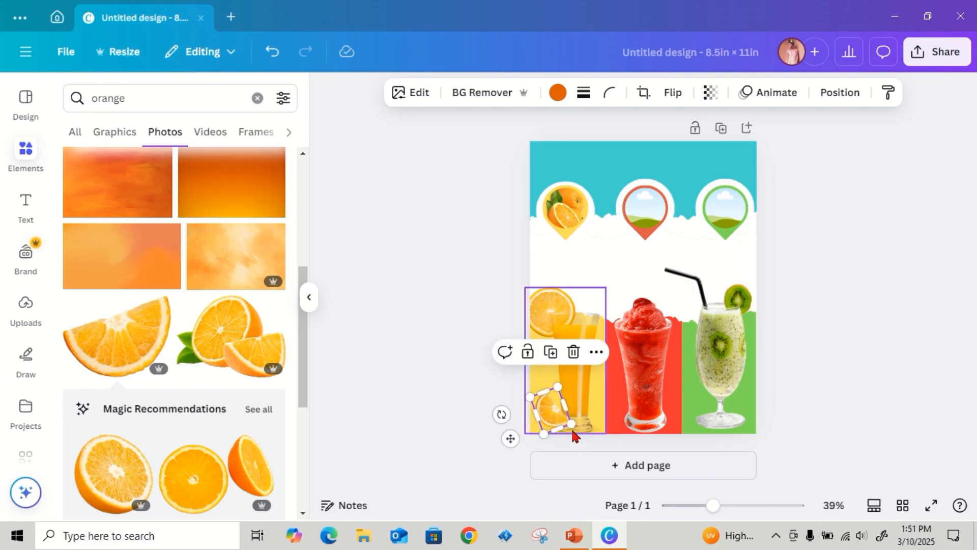
drag(503, 420, 511, 429)
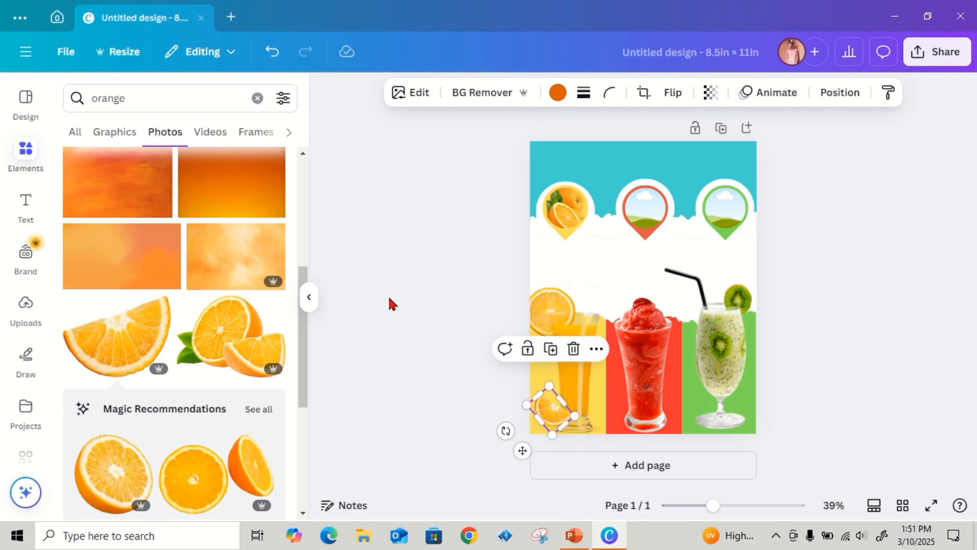
click(420, 350)
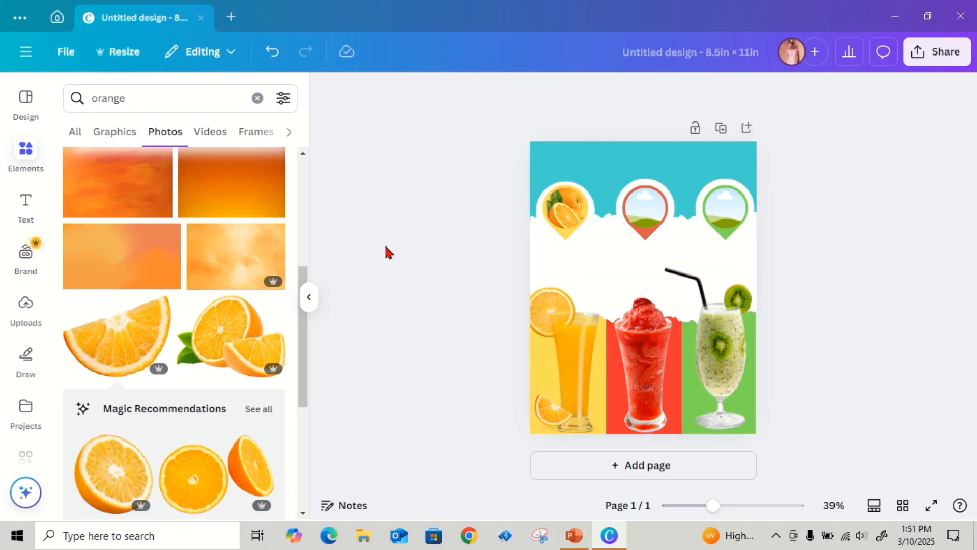
Search the elements for "strawberry" and add the photo of one whole strawberry with two halves to the page
click(257, 98)
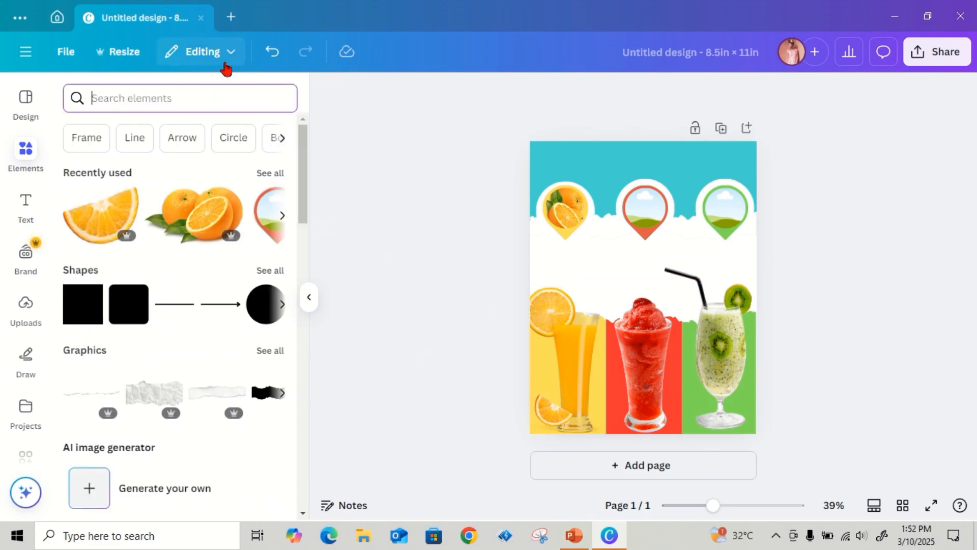
text(straw)
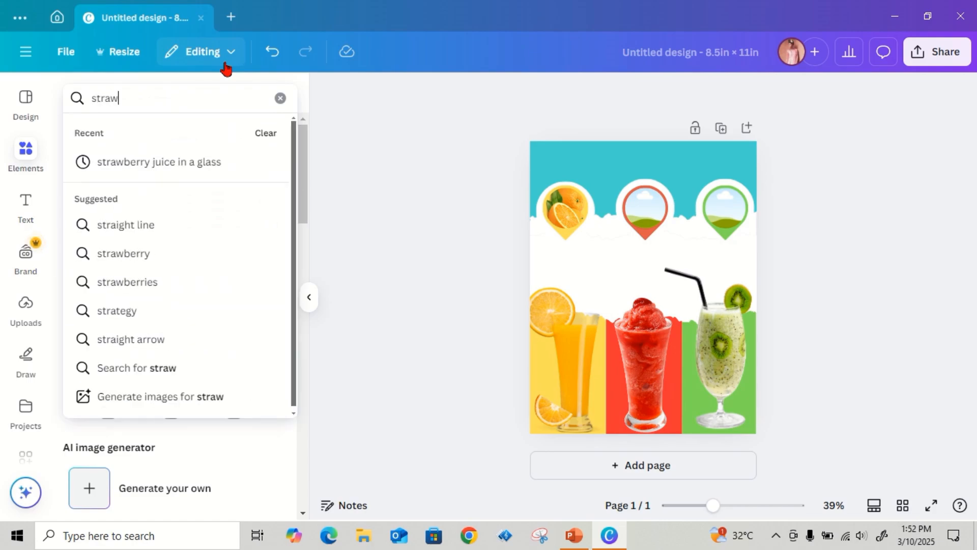
text(berr)
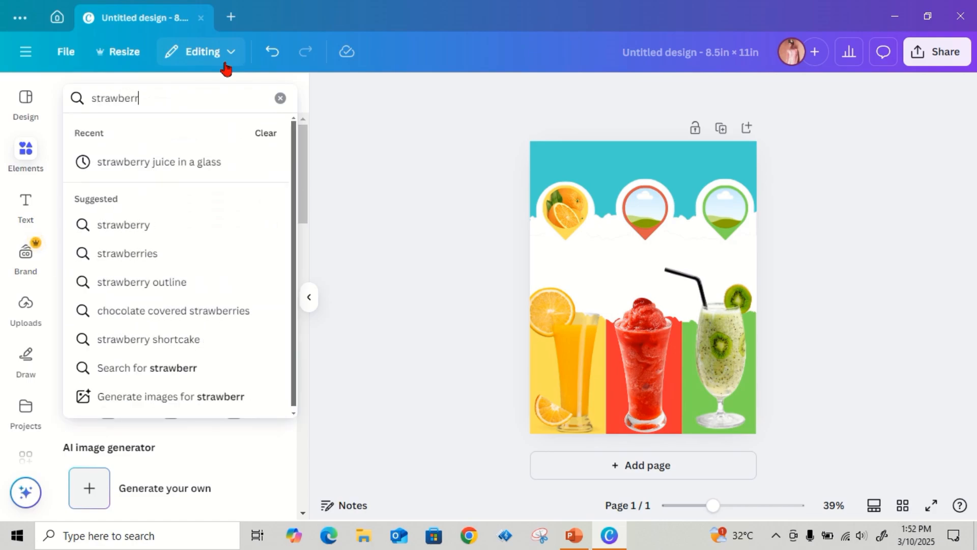
text(y)
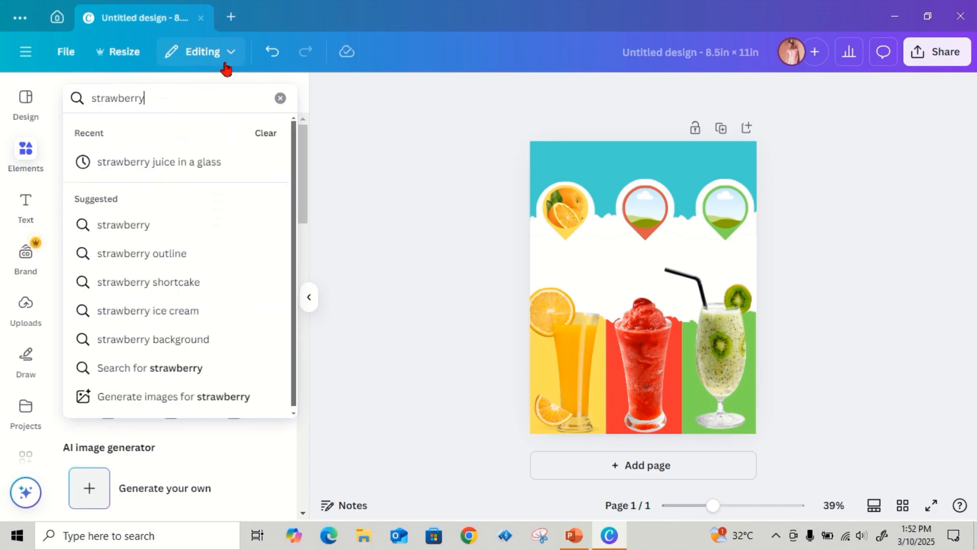
key(Return)
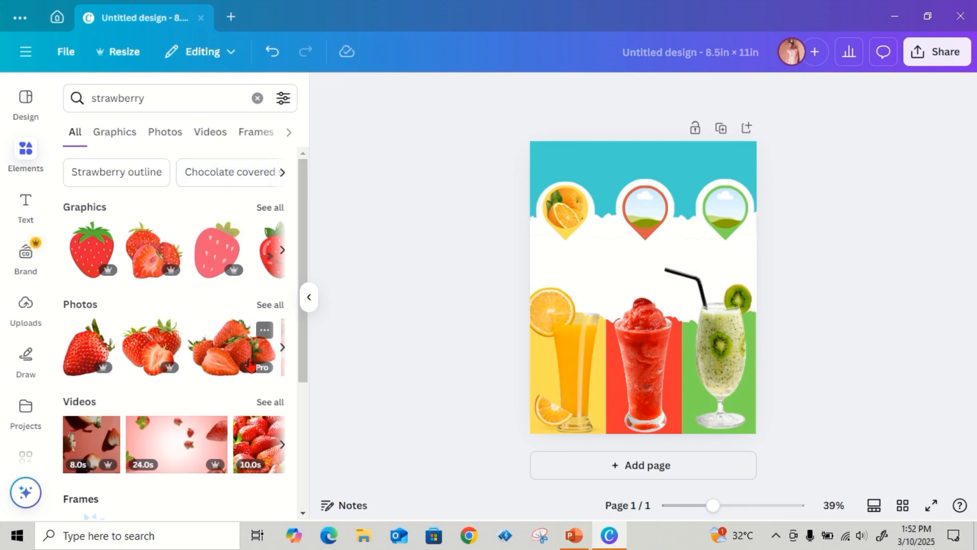
click(283, 347)
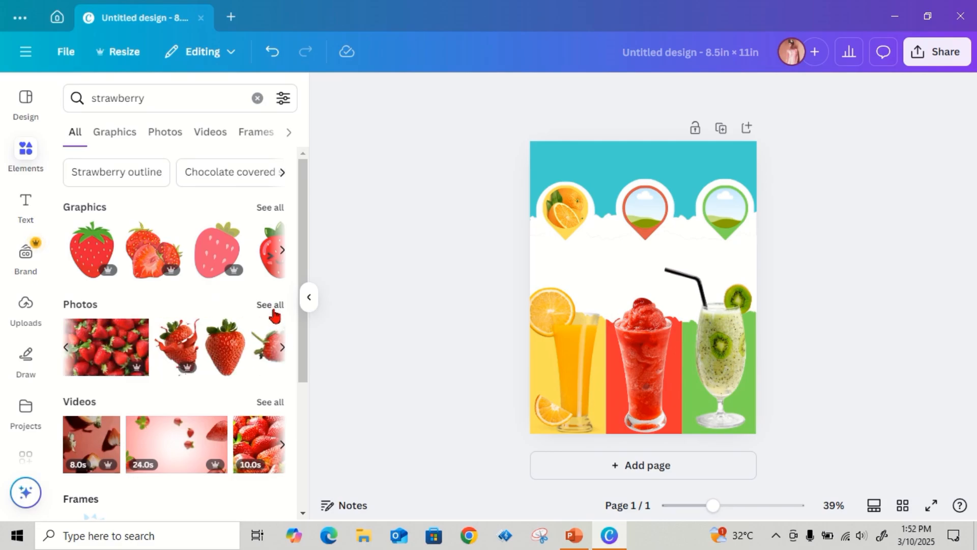
click(282, 350)
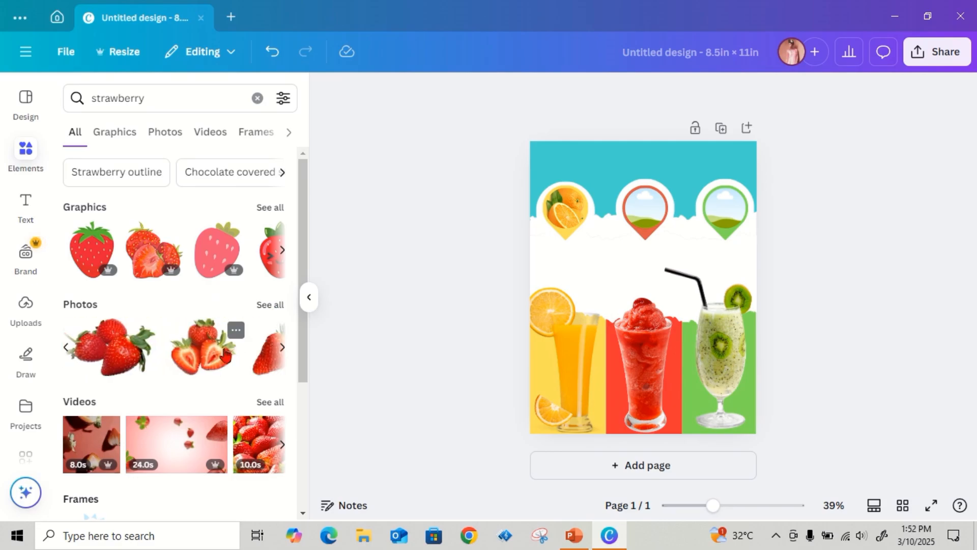
click(207, 347)
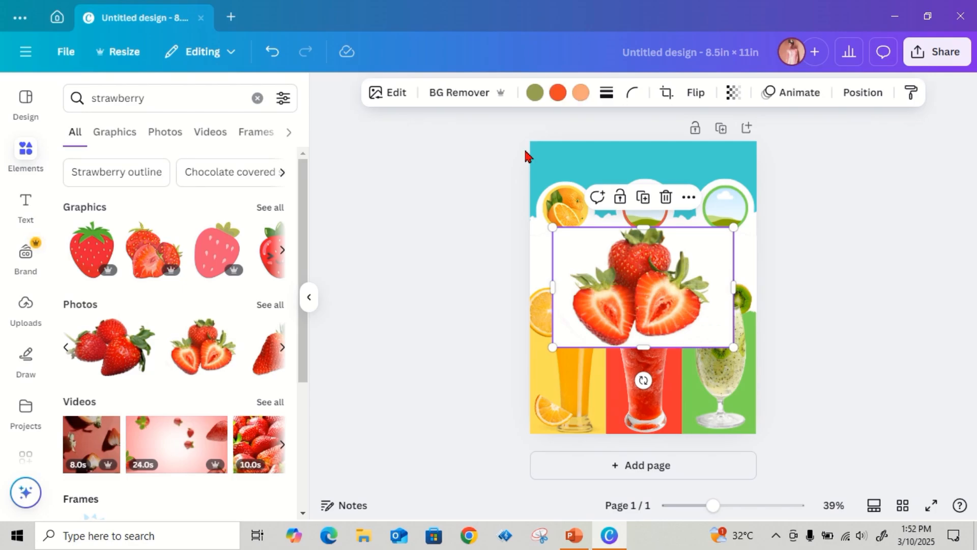
Remove the strawberry photo's background and shrink the photo to roughly the size of a pin frame
click(458, 94)
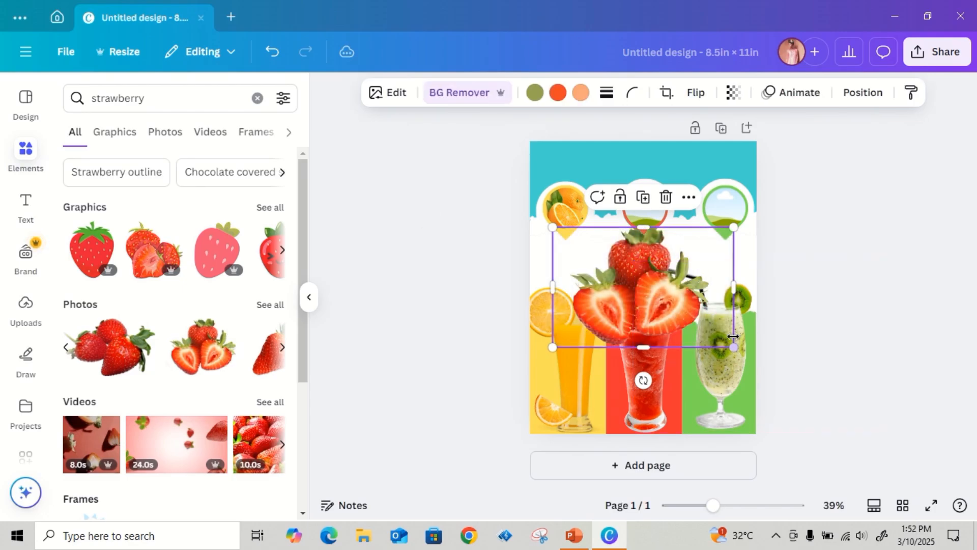
drag(733, 349, 604, 298)
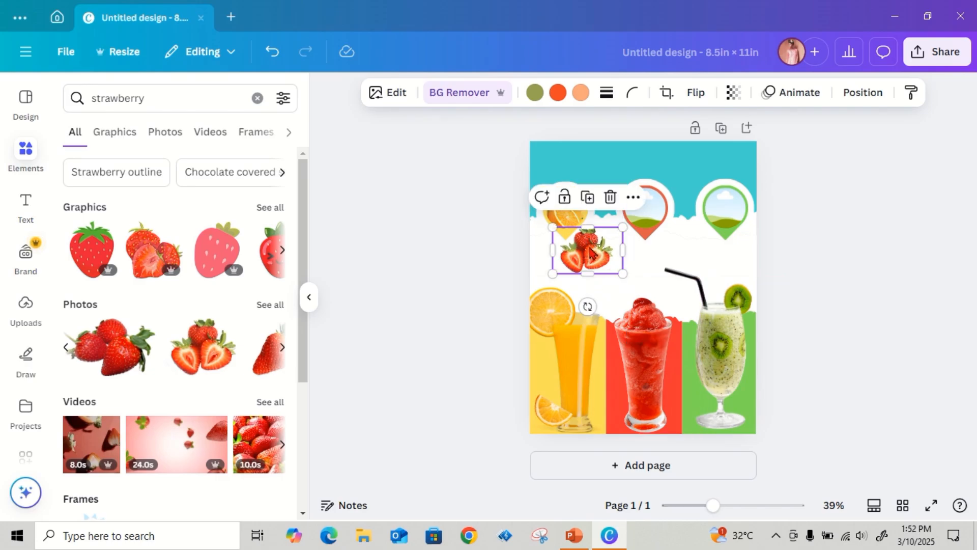
Try placing the strawberry photo in the red pin frame and enlarging the frame, and undo both changes
drag(590, 252, 650, 209)
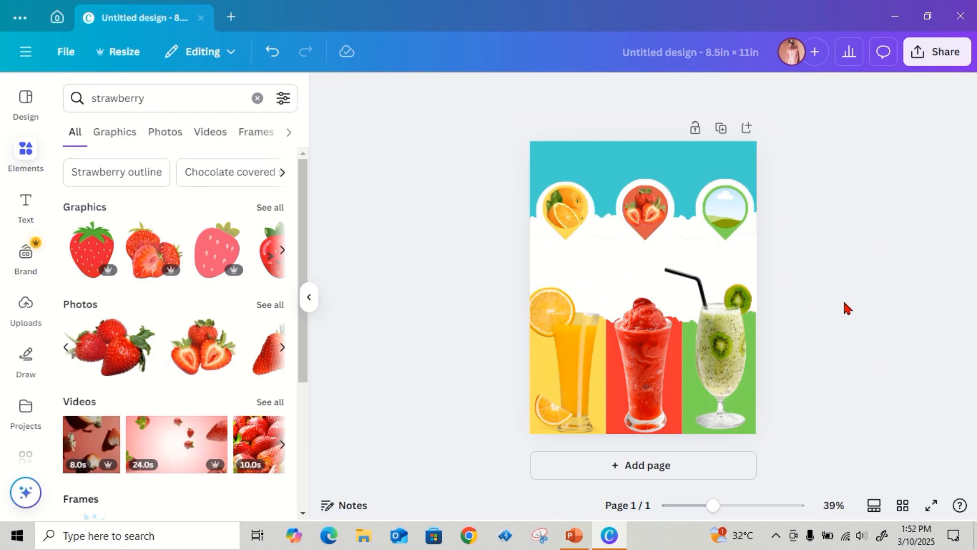
click(636, 206)
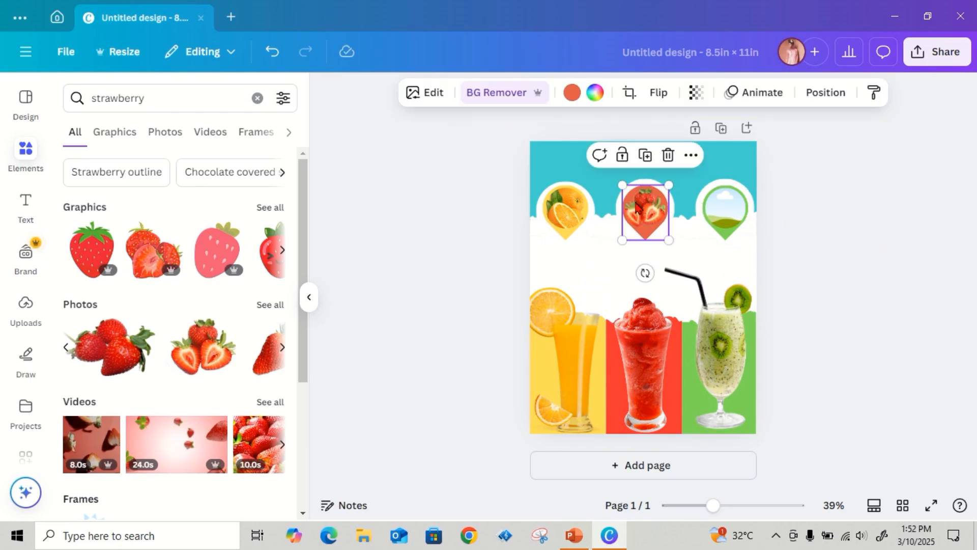
drag(666, 237, 668, 246)
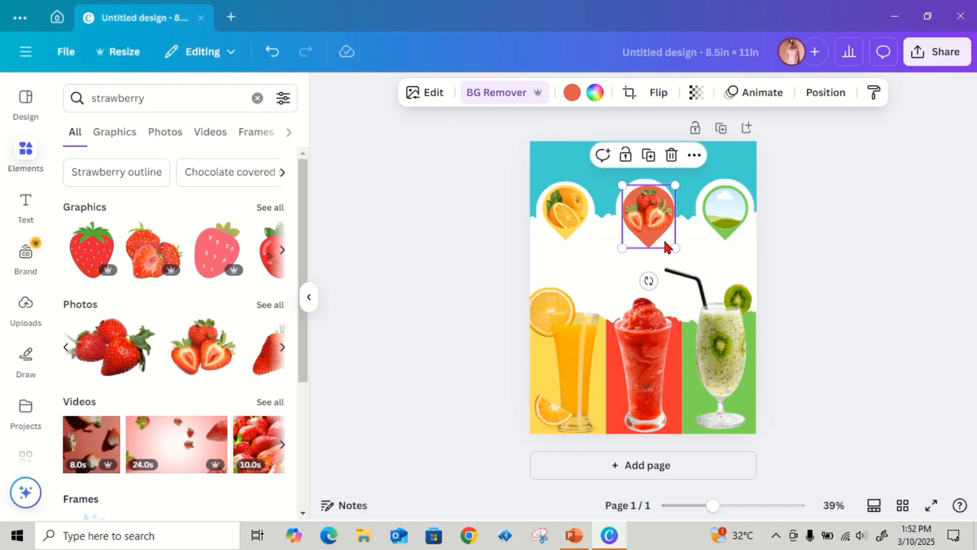
key(ctrl+z)
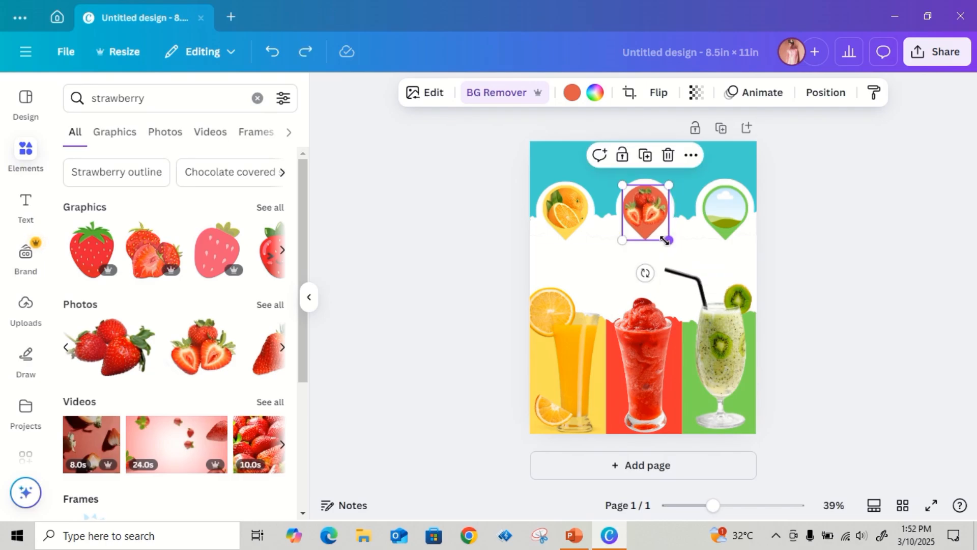
key(ctrl+z)
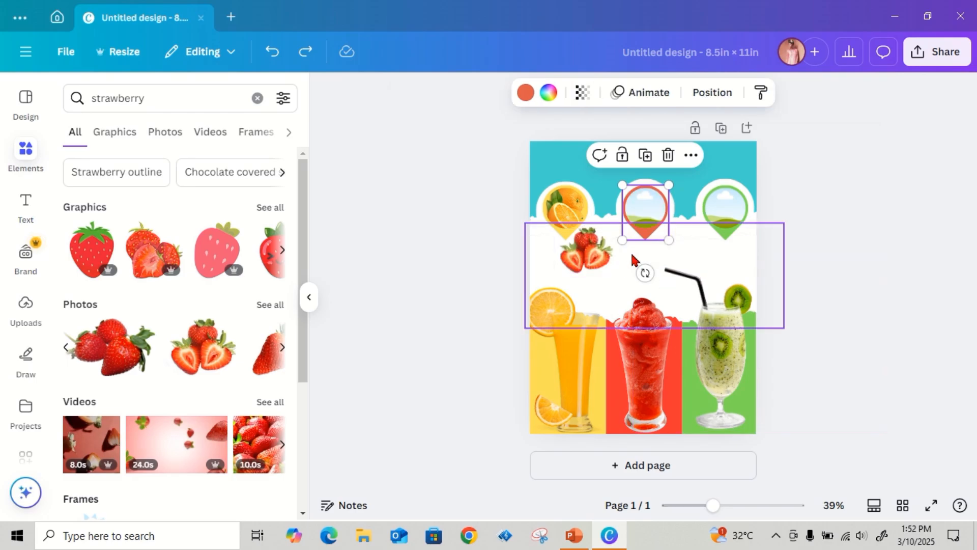
Shrink the strawberry photo slightly and rotate it to a diagonal angle with the strawberry halves facing upward
click(606, 257)
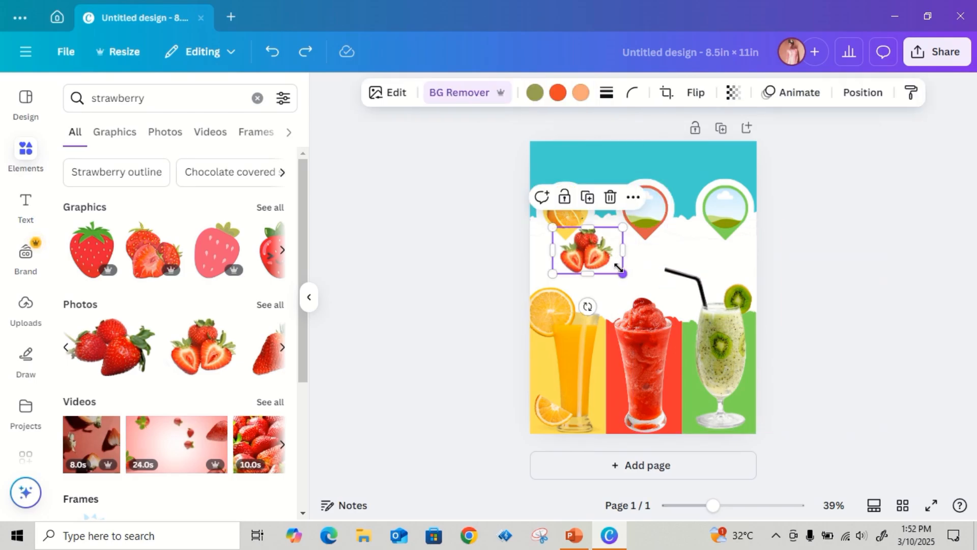
drag(618, 267, 610, 263)
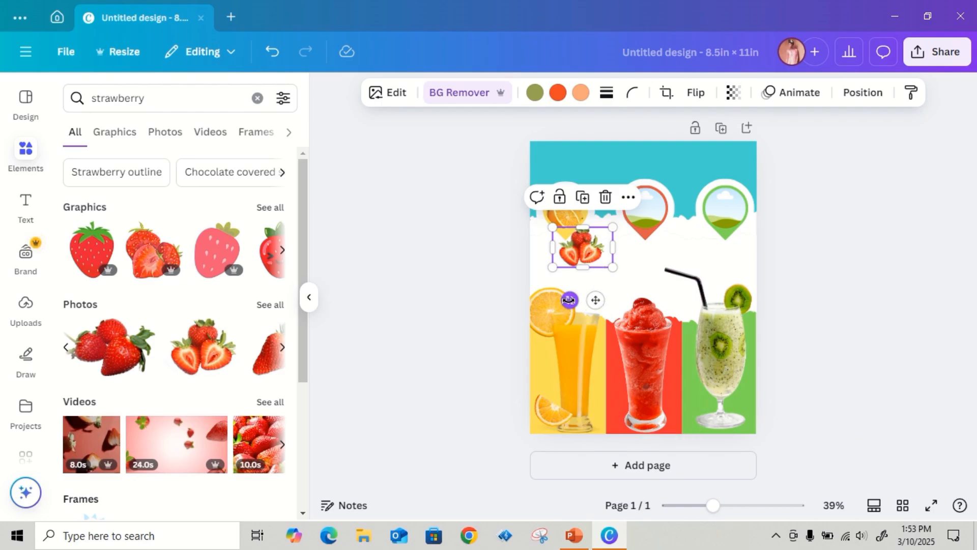
drag(569, 300, 508, 138)
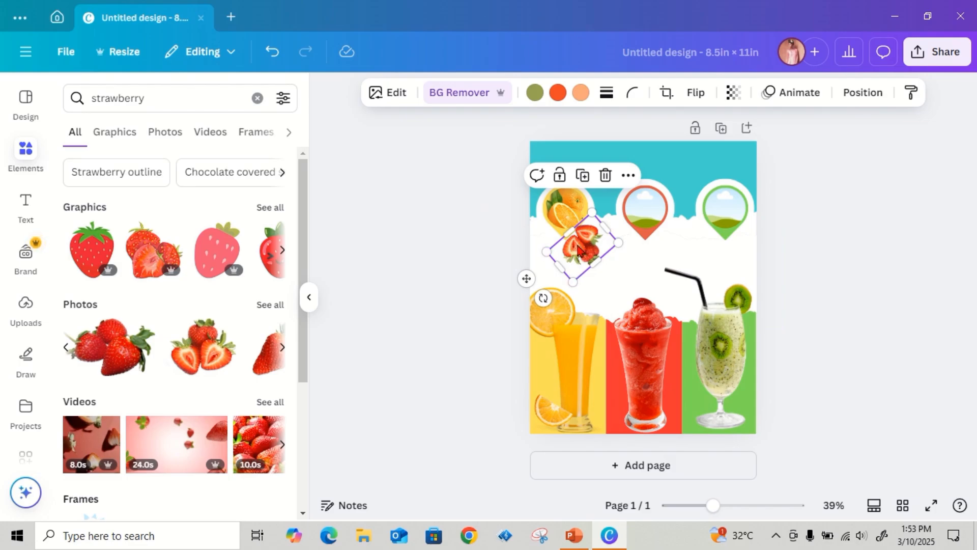
Place the rotated strawberry photo inside the red pin frame, undoing the first placement and repeating it
drag(578, 249, 641, 213)
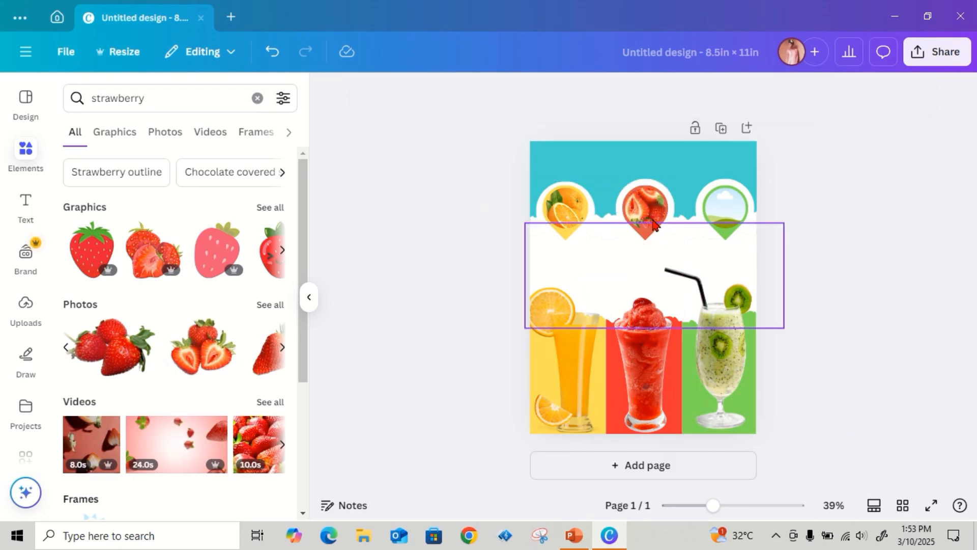
key(ctrl+z)
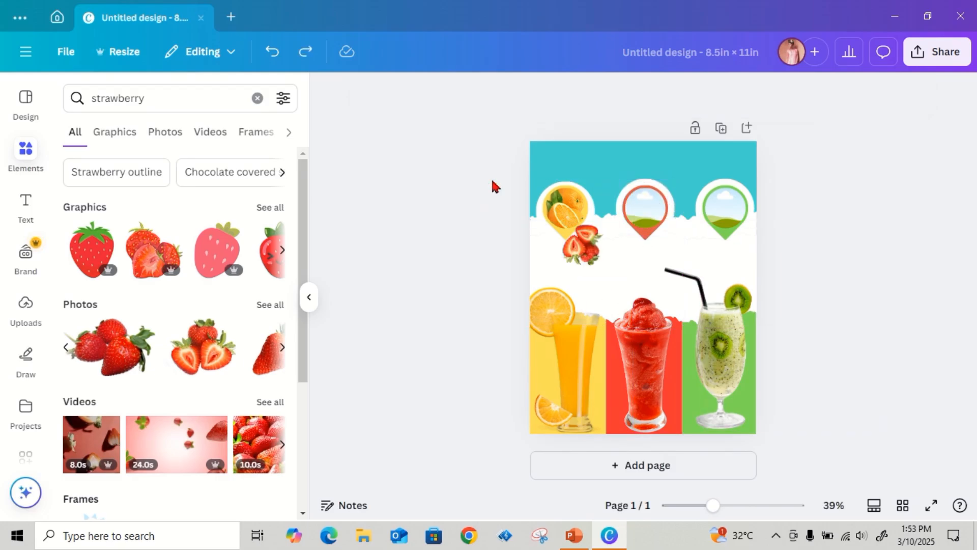
click(594, 259)
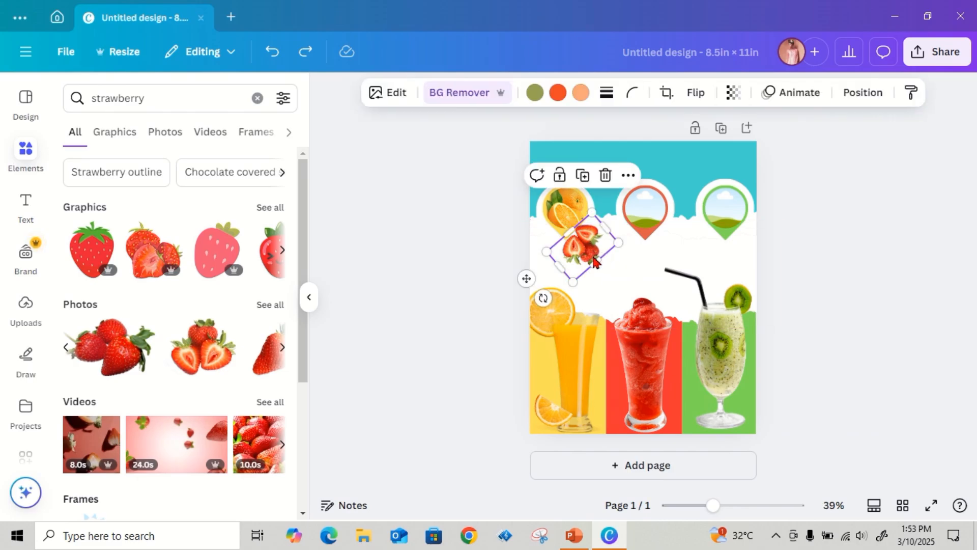
drag(612, 246, 643, 210)
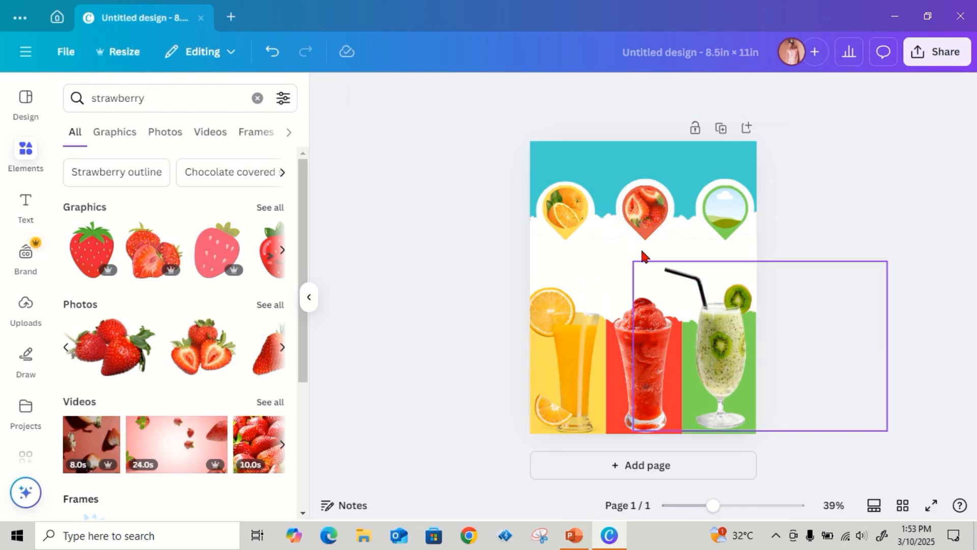
Scale down the strawberry photo within the red pin frame's crop so more of the fruit shows, and apply the crop
click(643, 212)
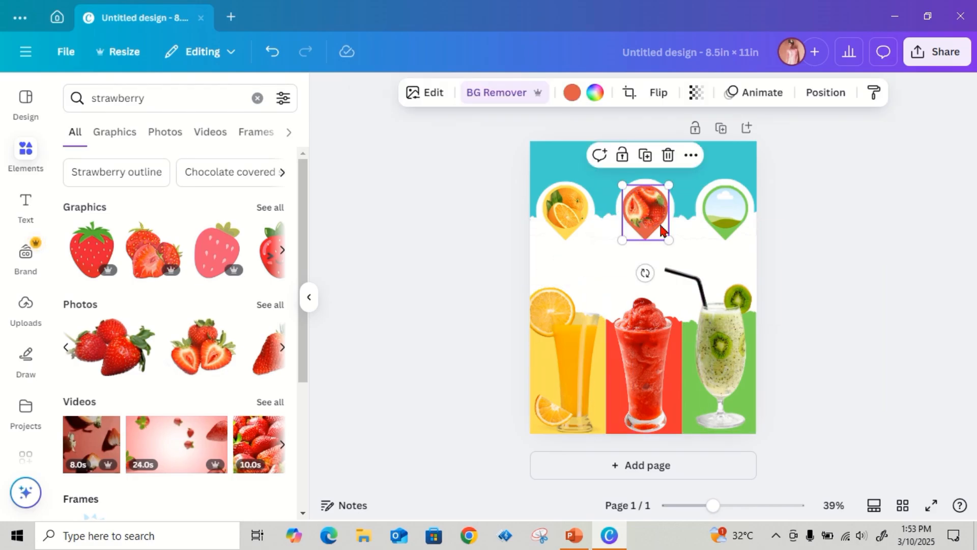
double_click(635, 207)
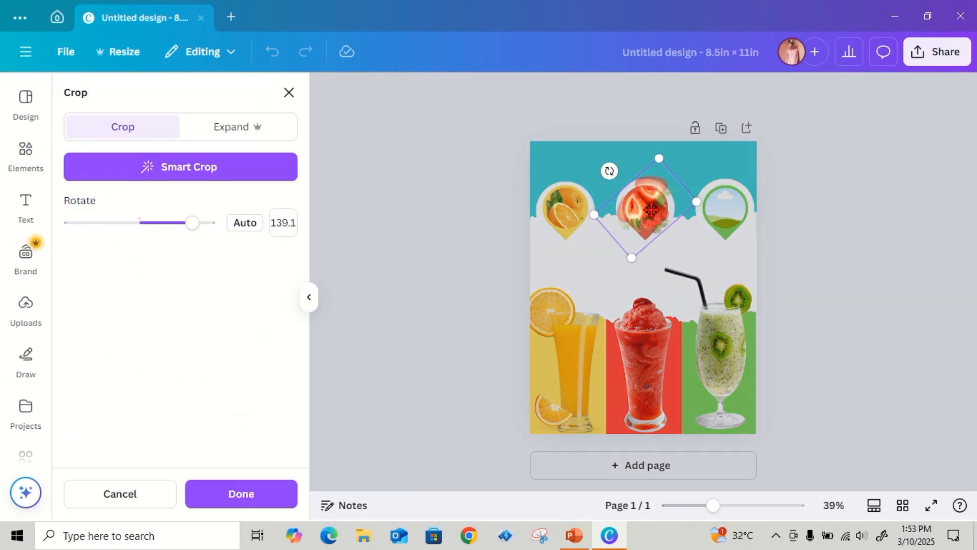
mouse_move(693, 202)
mouse_down()
mouse_move(651, 212)
mouse_move(686, 205)
mouse_up()
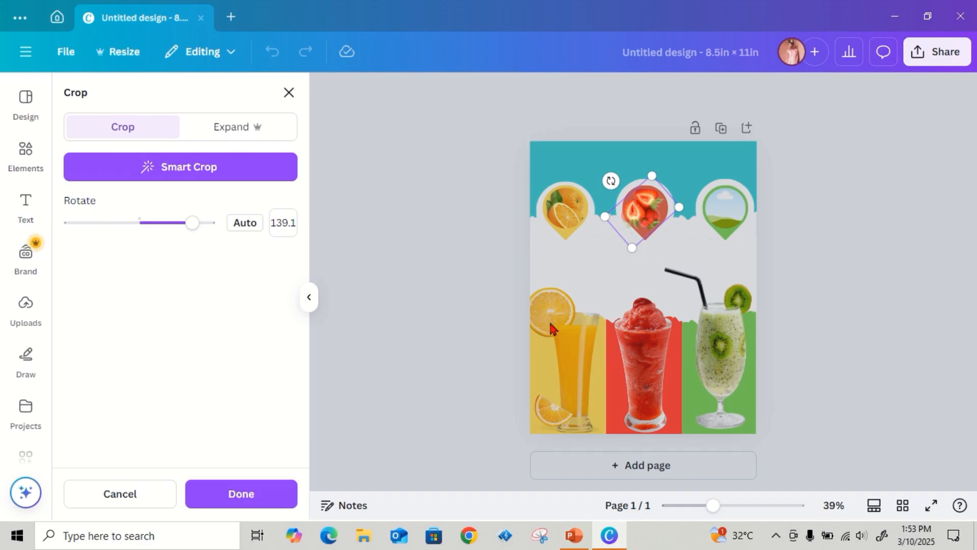
click(236, 494)
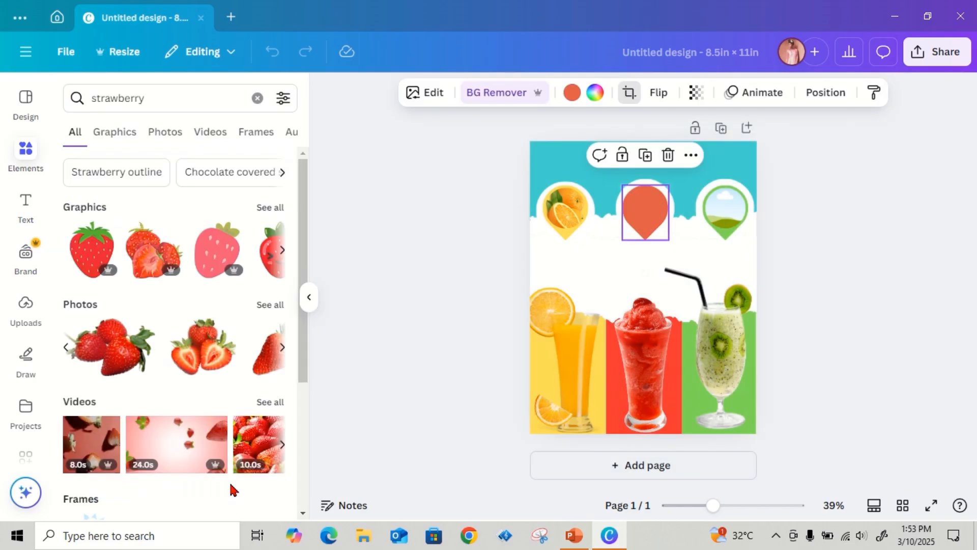
click(385, 349)
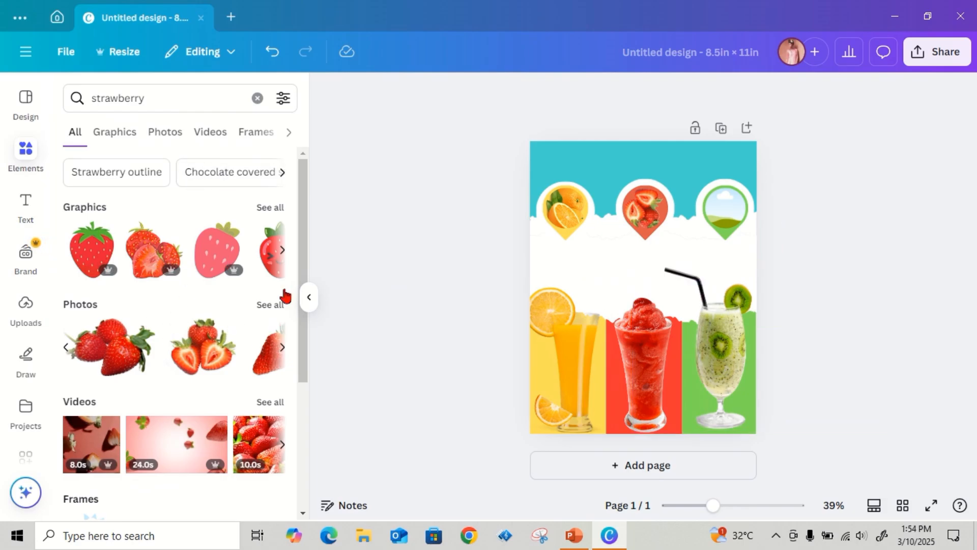
Add the photo of a single whole strawberry, shrink and rotate it, and place it near the base of the strawberry juice glass
click(283, 347)
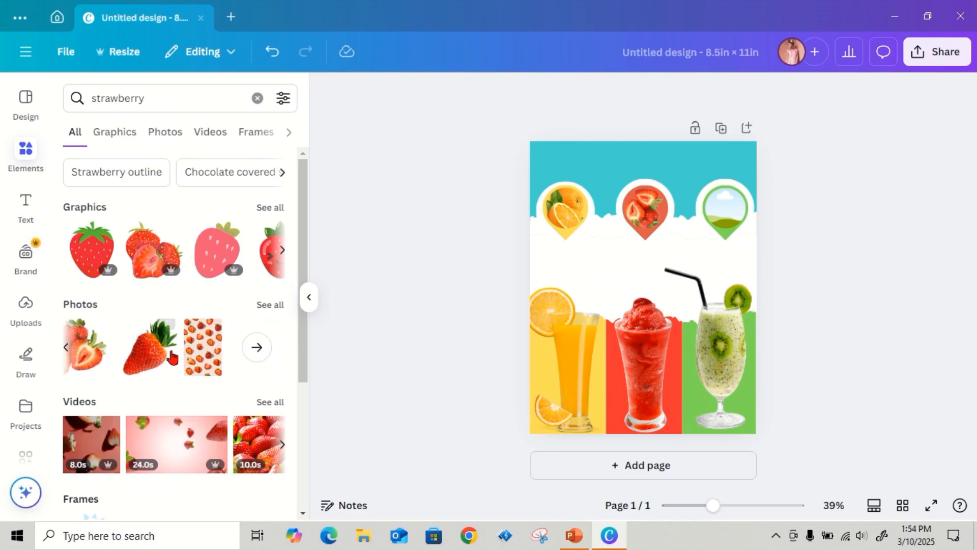
click(171, 359)
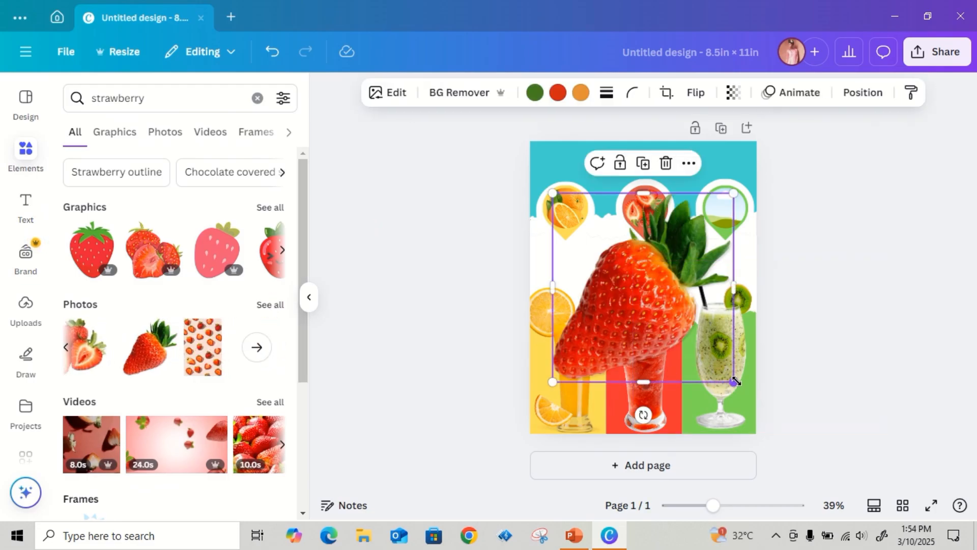
drag(729, 380, 656, 410)
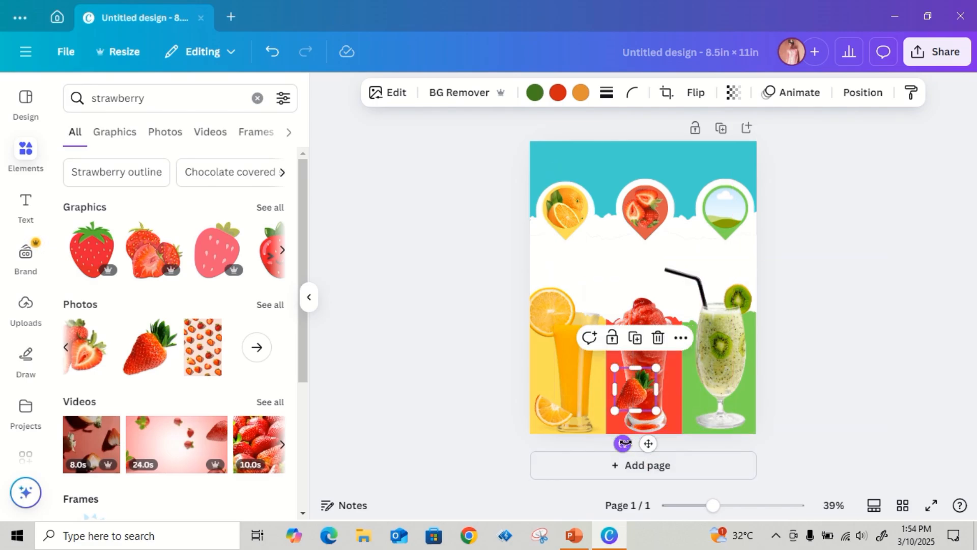
drag(623, 443, 682, 402)
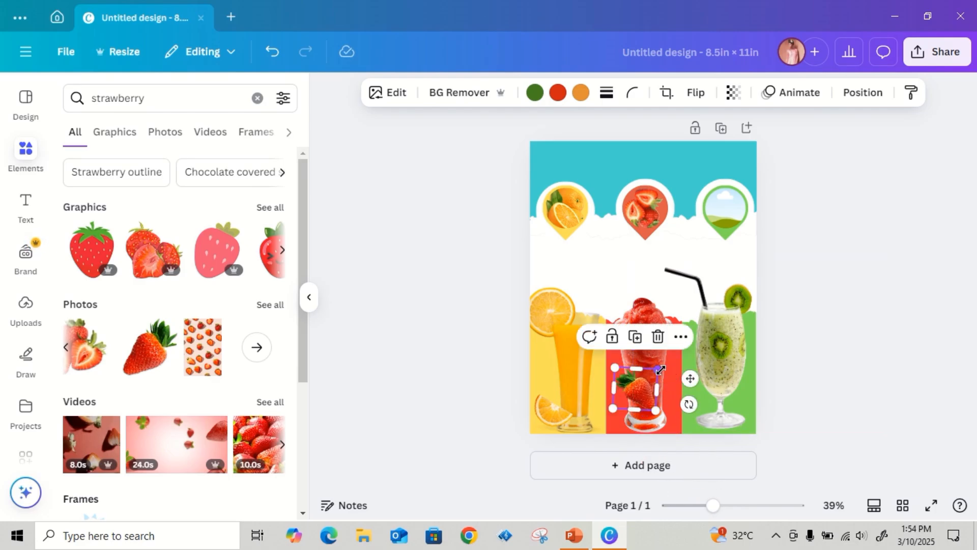
drag(661, 370, 624, 397)
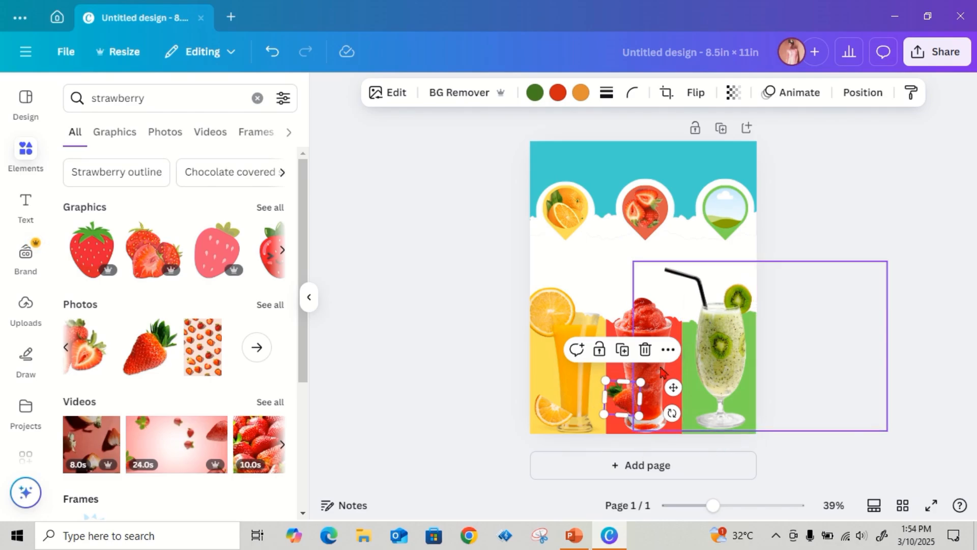
Nudge the small strawberry down and sideways until it sits beside the glass base within the red panel, and deselect it
key(Down)
key(Down)
key(Down)
key(Down)
key(Down)
key(Down)
key(Down)
key(Down)
key(Down)
key(Down)
key(Down)
key(Down)
key(Down)
key(Down)
key(Down)
key(Down)
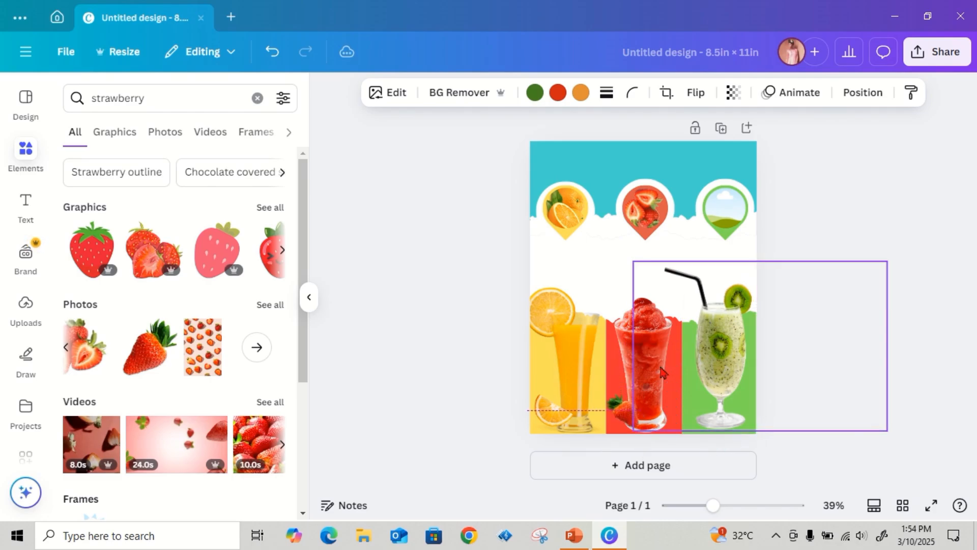
key(Left)
key(Left)
key(Left)
key(Left)
key(Left)
key(Left)
key(Left)
key(Left)
key(Left)
key(Left)
key(Left)
key(Left)
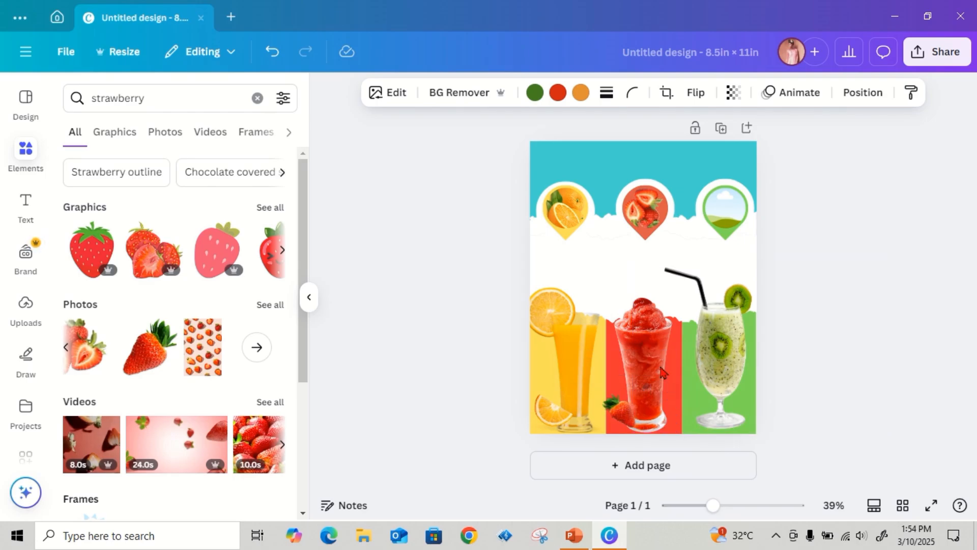
key(Left)
key(Left)
key(Left)
key(Left)
key(Left)
key(Left)
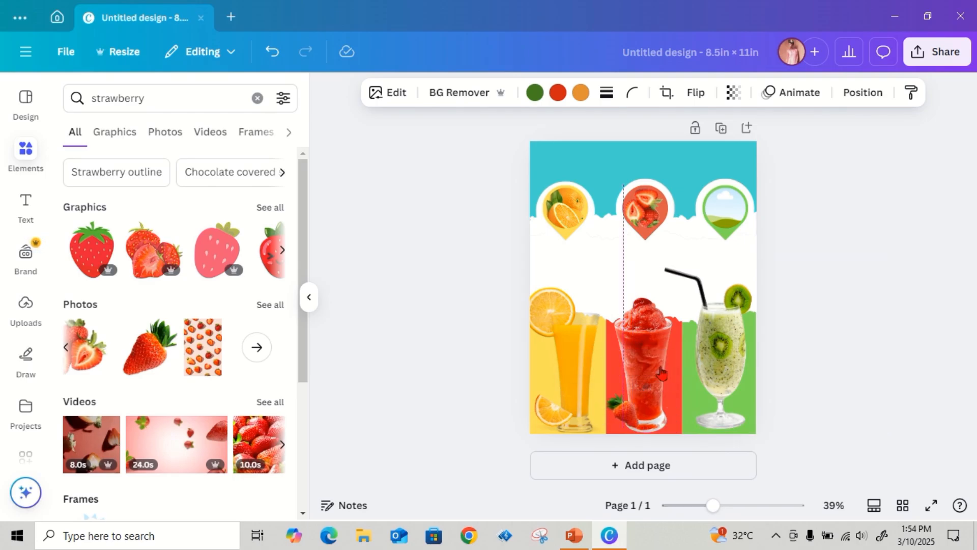
click(822, 365)
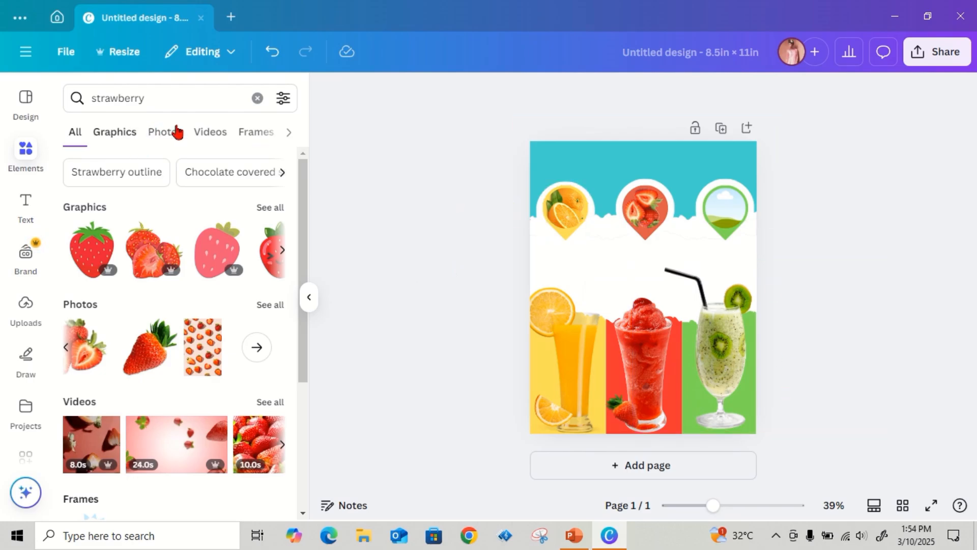
Replace the strawberry search with a search of the elements for "kiwi"
click(257, 98)
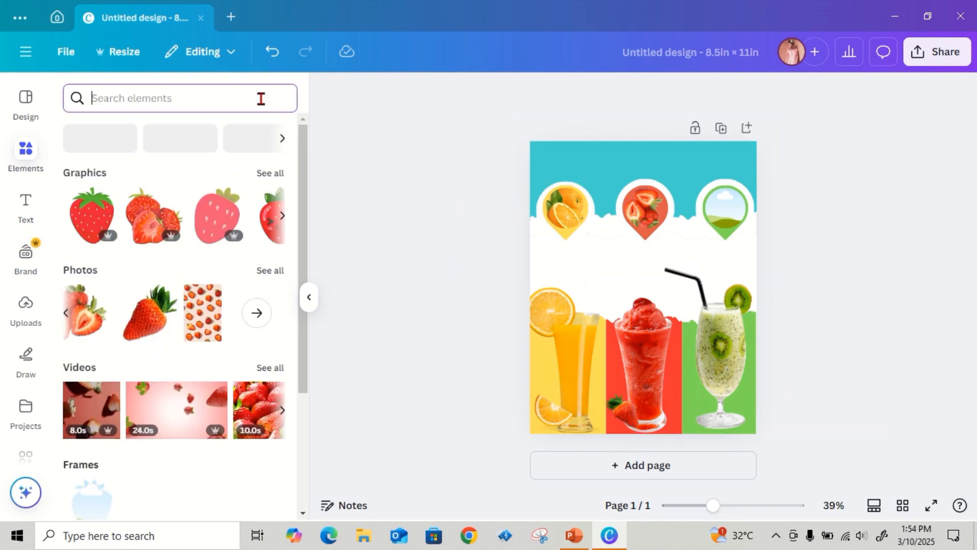
text(kiwi)
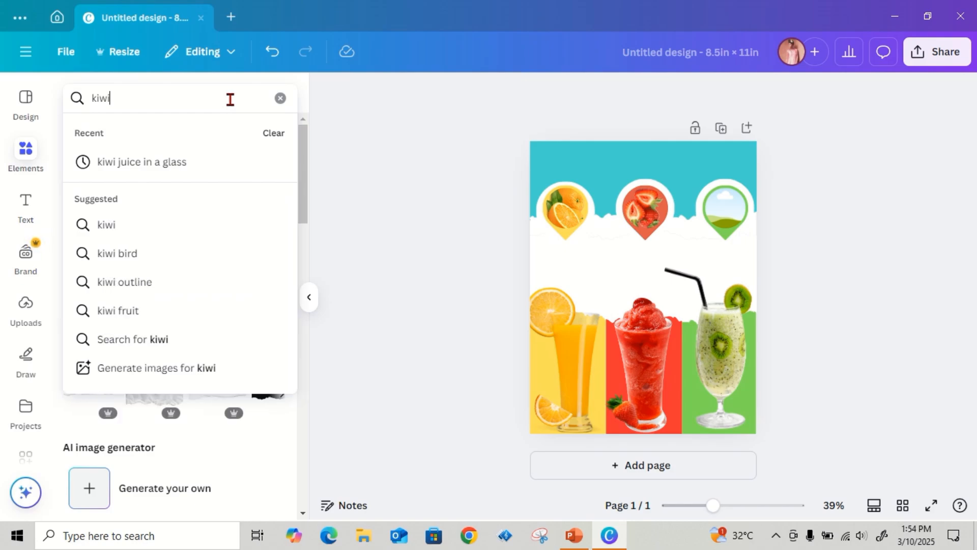
key(Return)
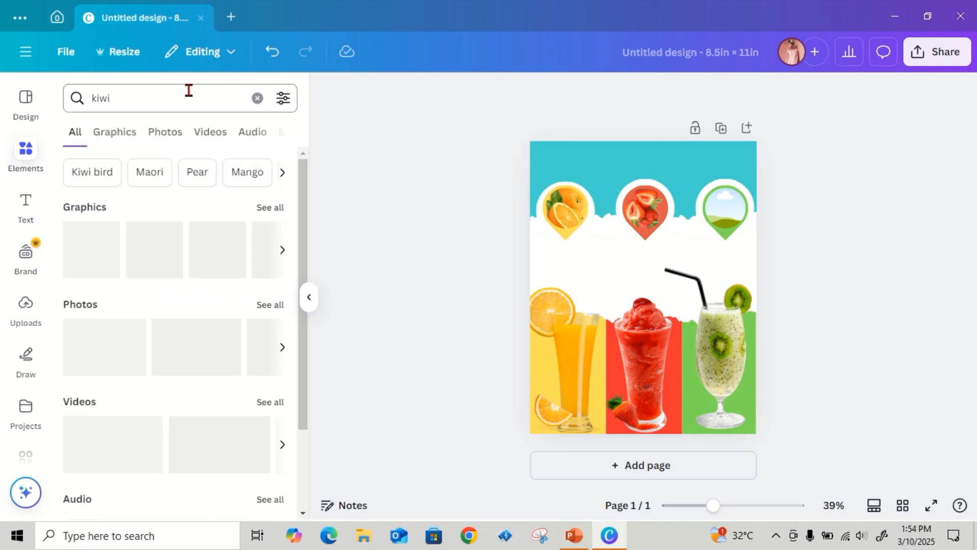
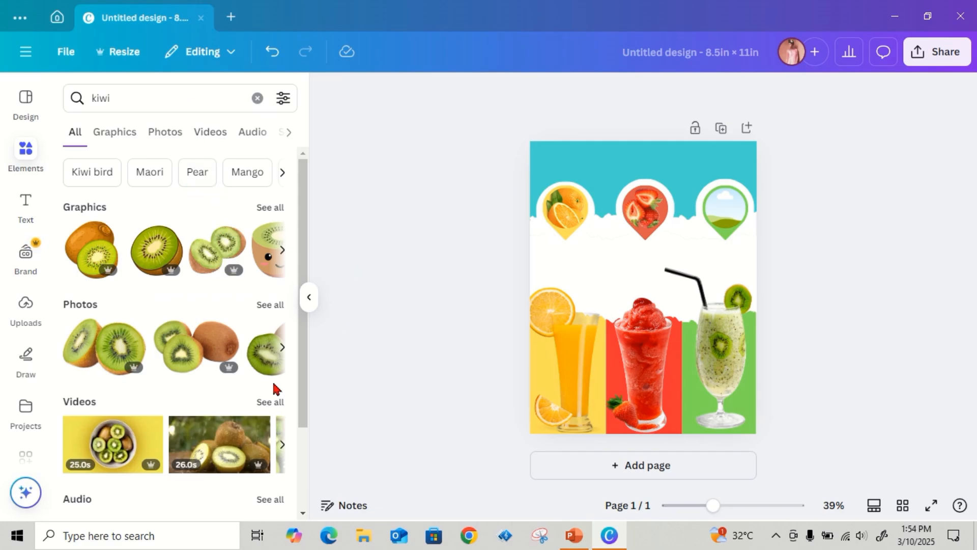
Browse the full set of kiwi photo results for a fruit picture suited to the green pin frame
click(281, 350)
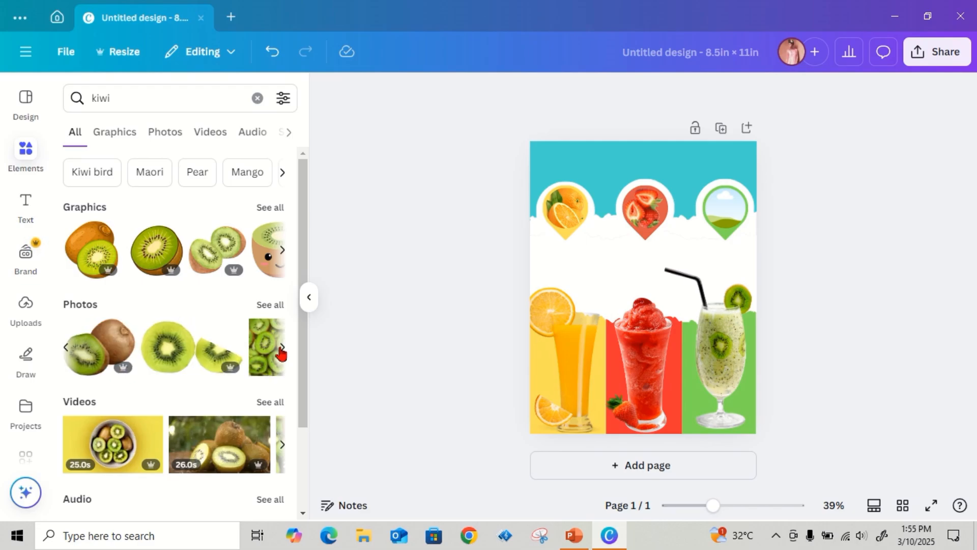
click(281, 350)
click(282, 350)
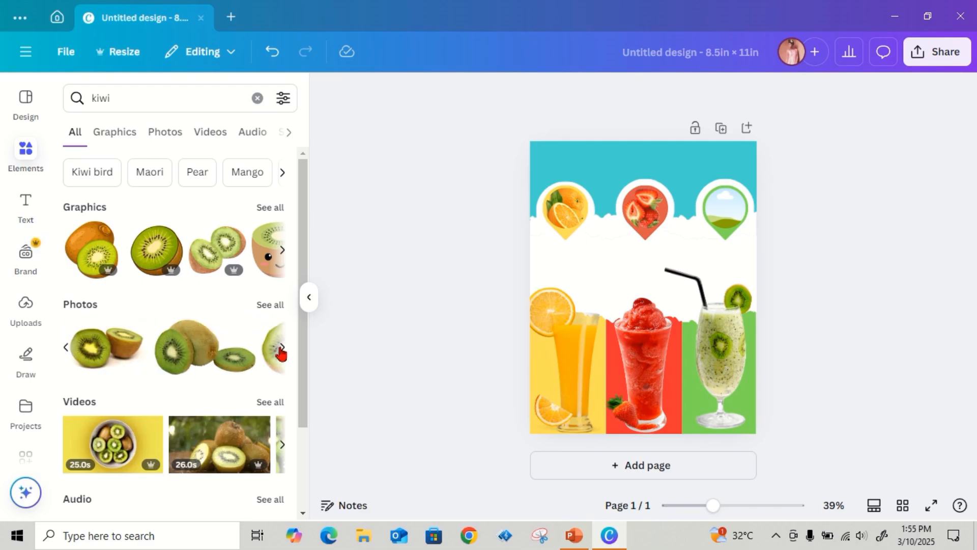
click(282, 350)
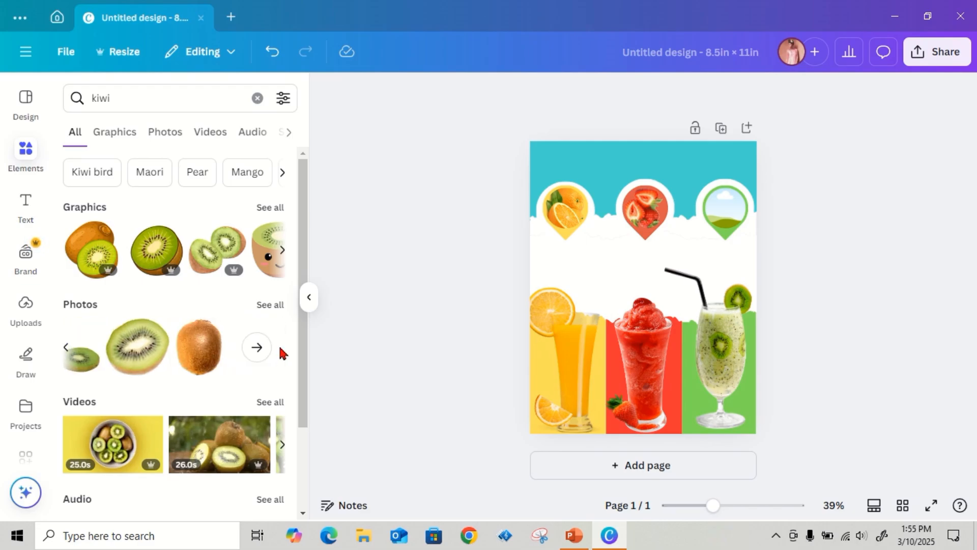
click(253, 346)
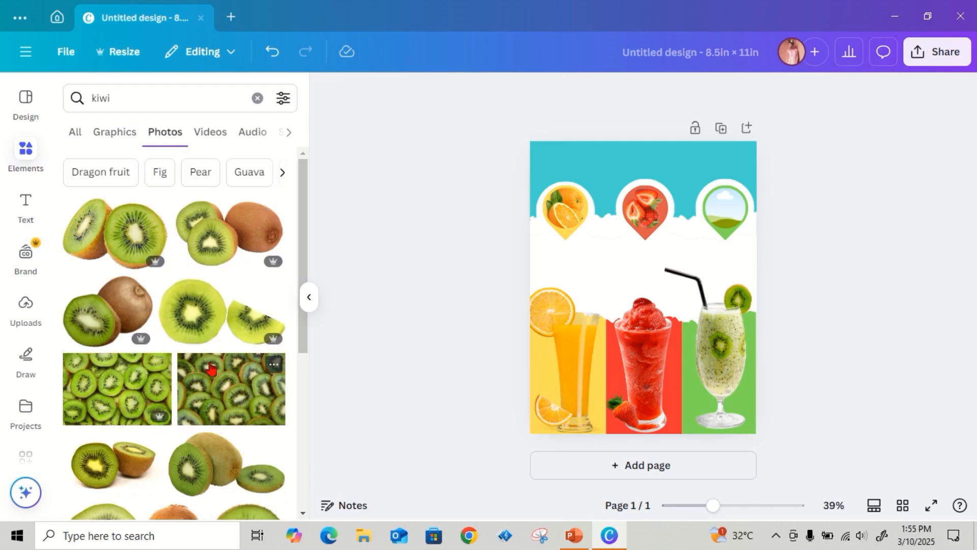
scroll(196, 370, down, 5)
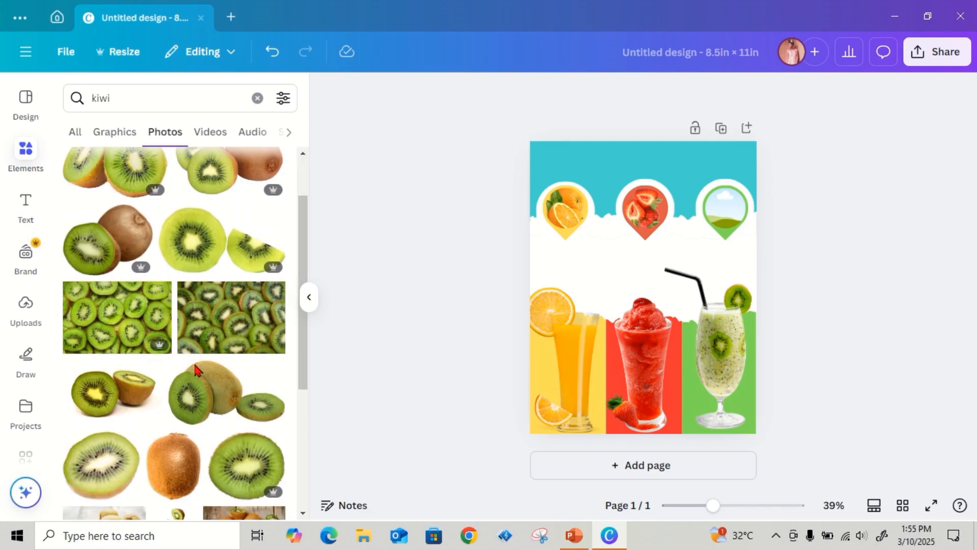
scroll(196, 370, down, 3)
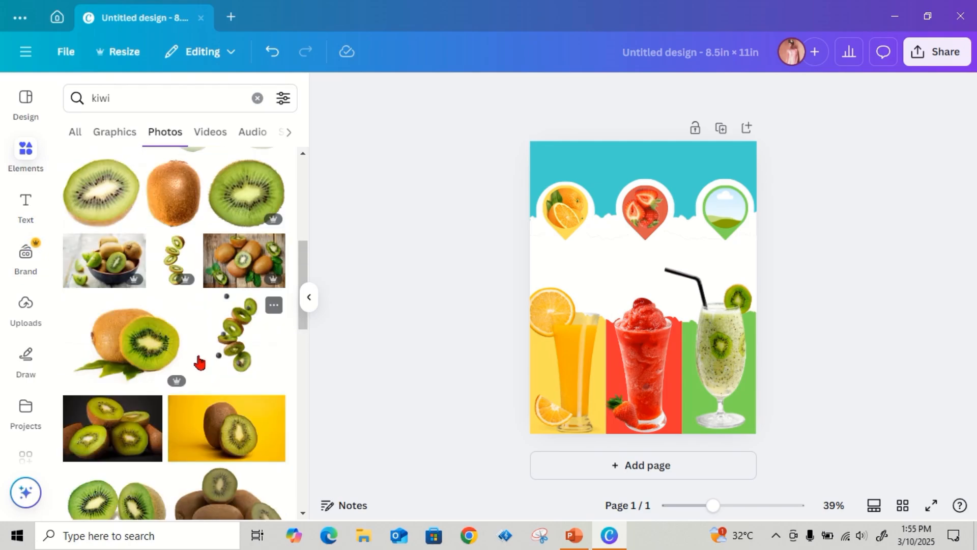
scroll(202, 362, down, 3)
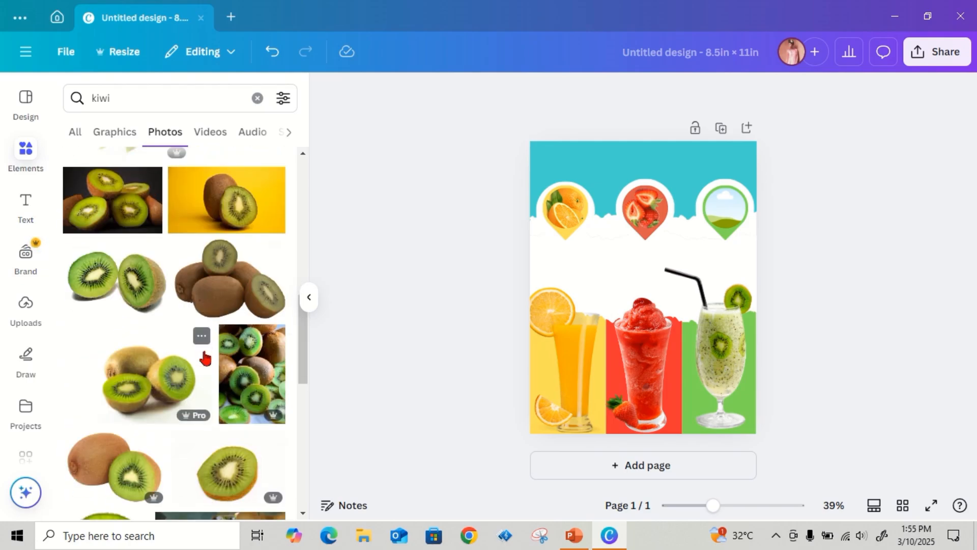
scroll(204, 363, down, 1)
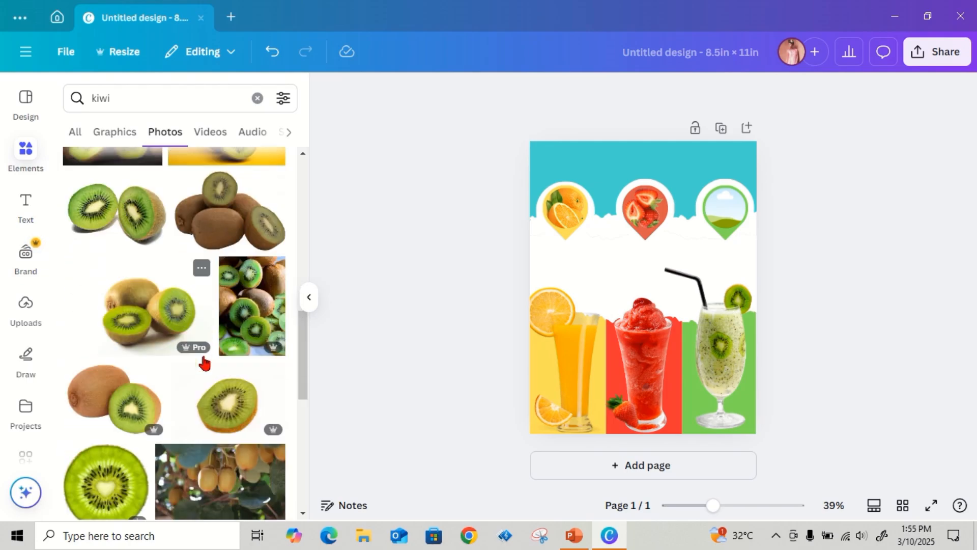
scroll(204, 363, down, 2)
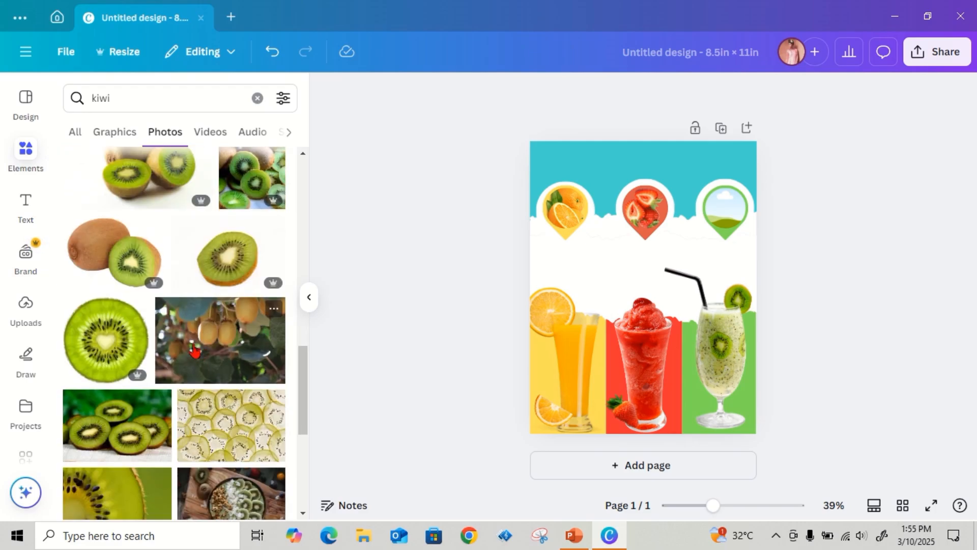
scroll(194, 351, down, 5)
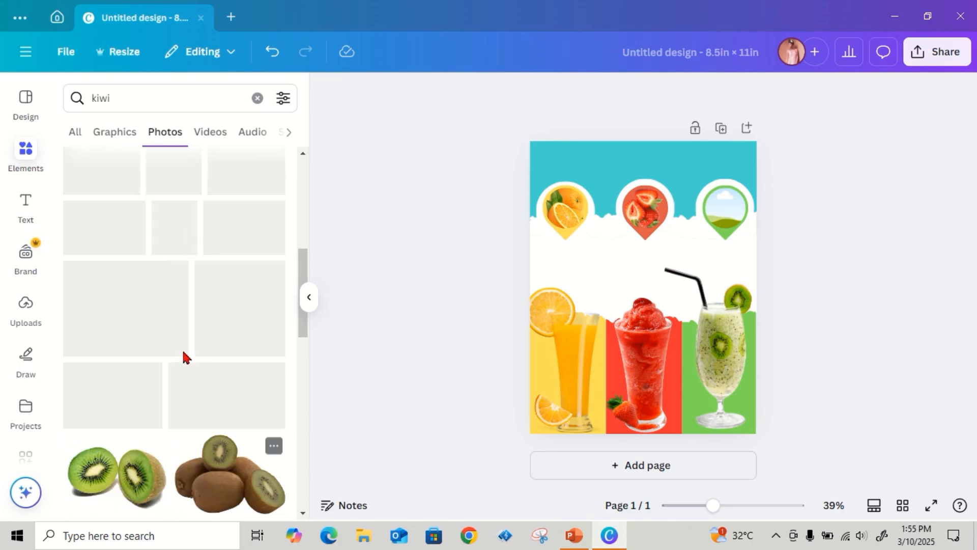
scroll(186, 358, up, 5)
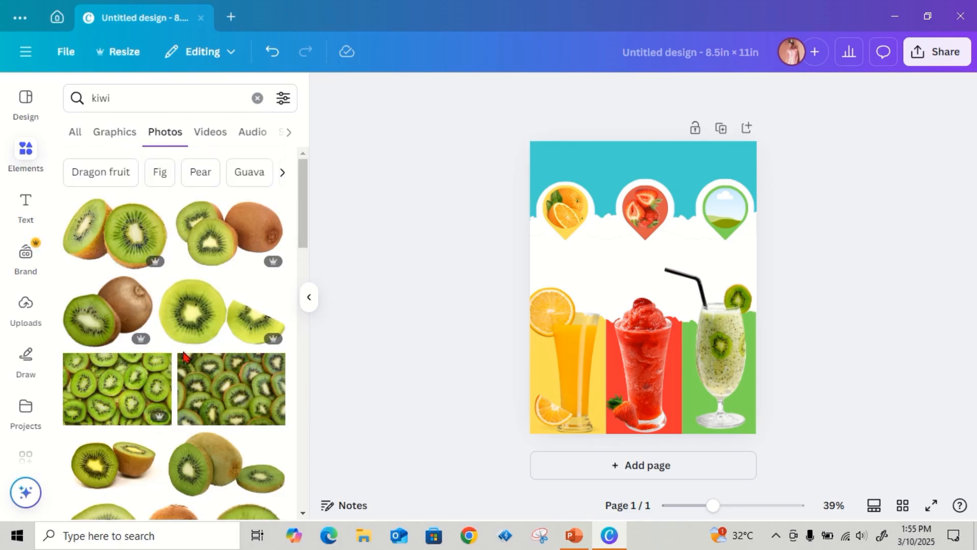
Add the photo of a whole kiwi with a cut half, shrink and tilt it, and drop it into the green pin frame
click(144, 309)
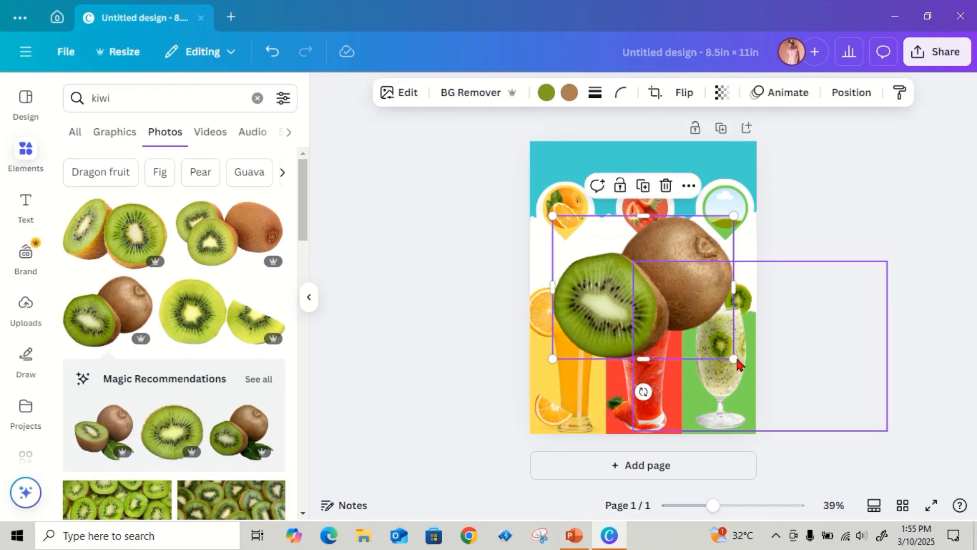
drag(735, 360, 591, 268)
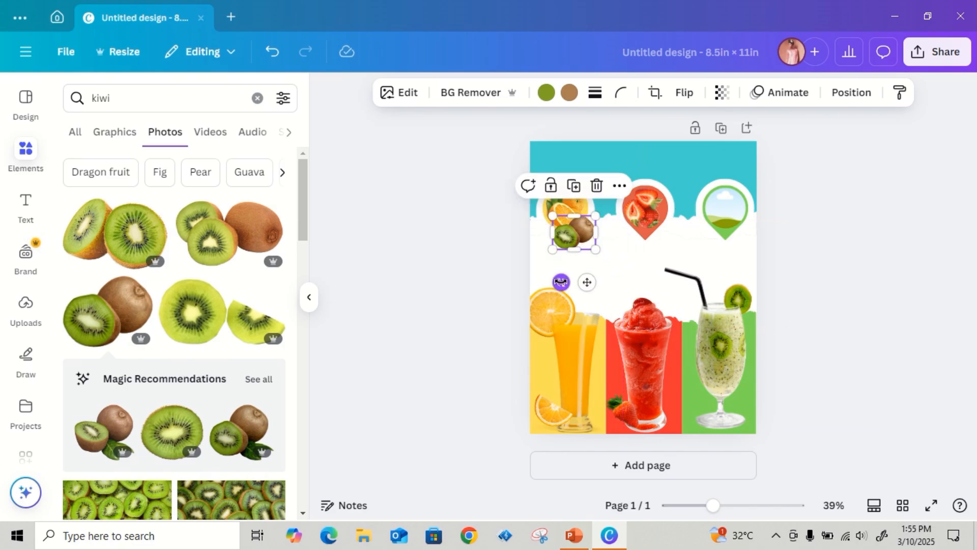
drag(561, 281, 593, 303)
drag(570, 236, 717, 211)
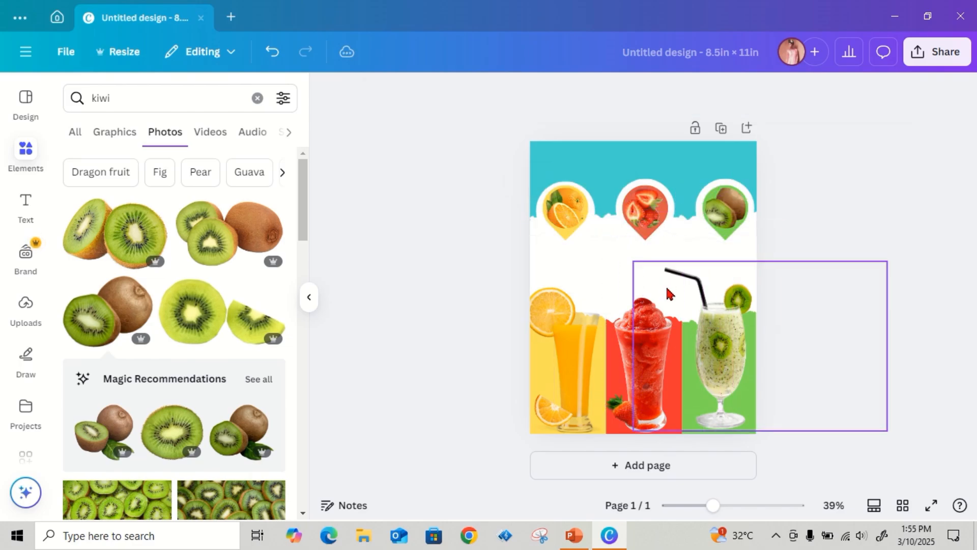
Scale down and reposition the kiwi photo within the green pin frame's crop, apply the crop, and deselect the frame
double_click(730, 211)
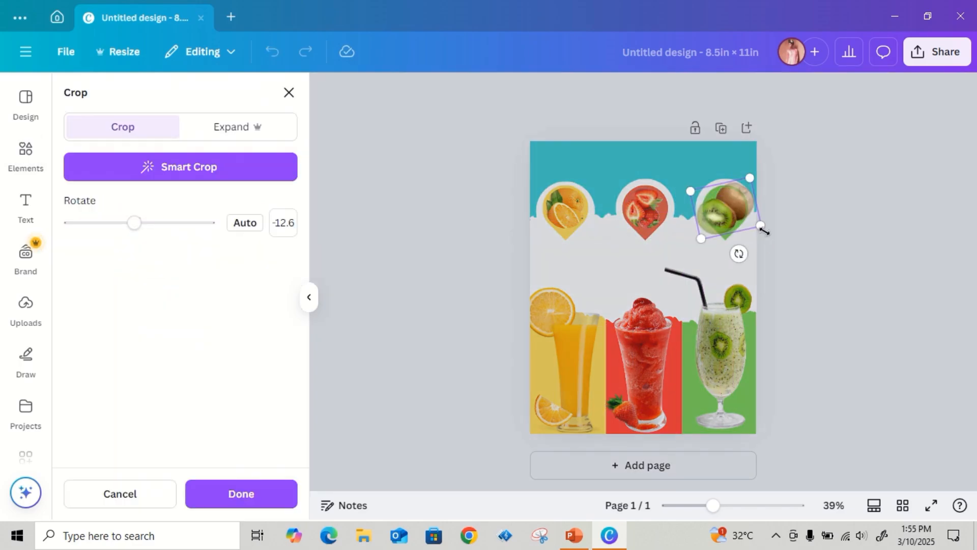
drag(761, 227, 747, 227)
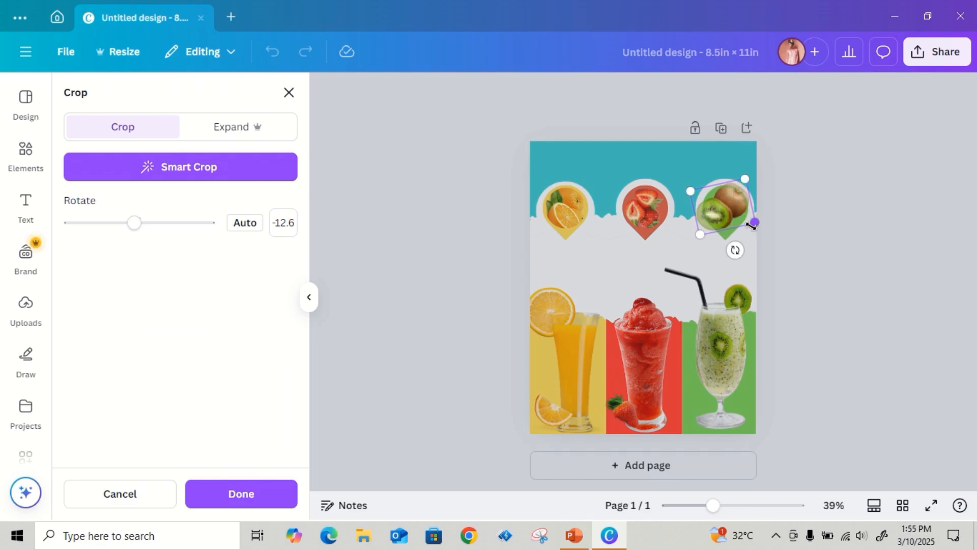
drag(745, 175, 737, 186)
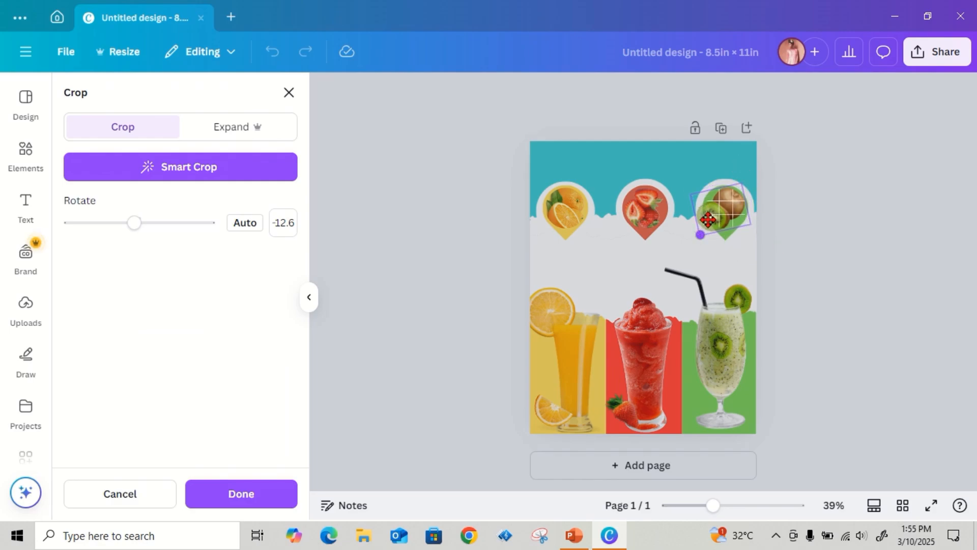
drag(715, 215, 746, 225)
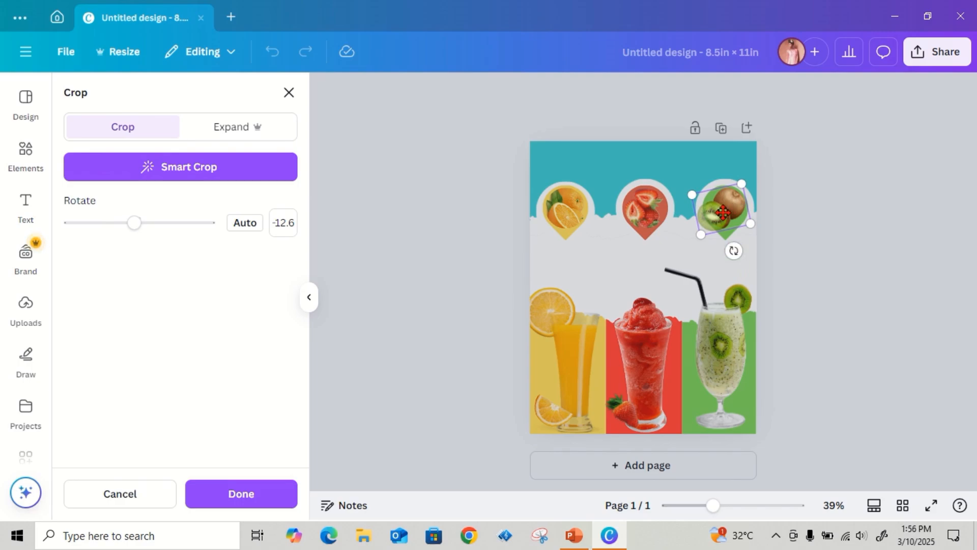
drag(721, 212, 726, 207)
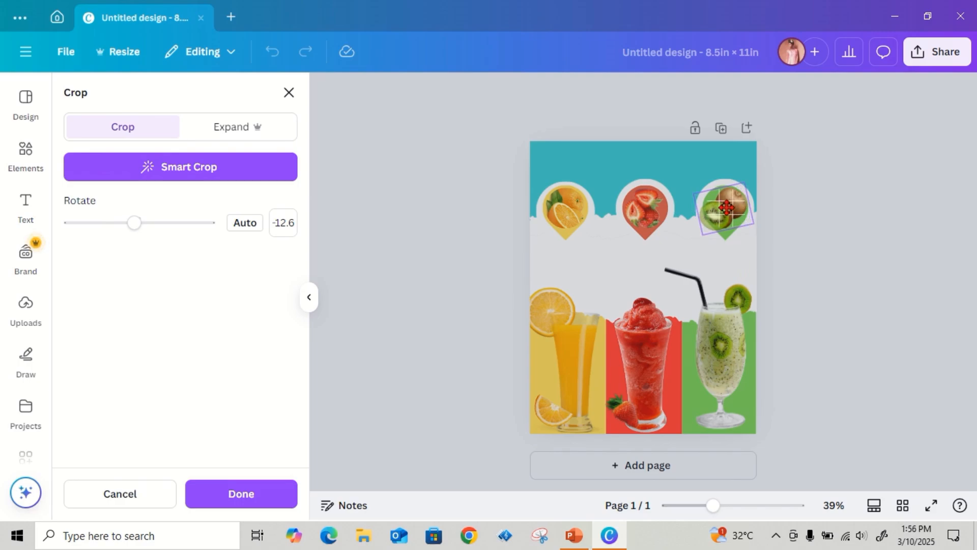
drag(726, 207, 725, 208)
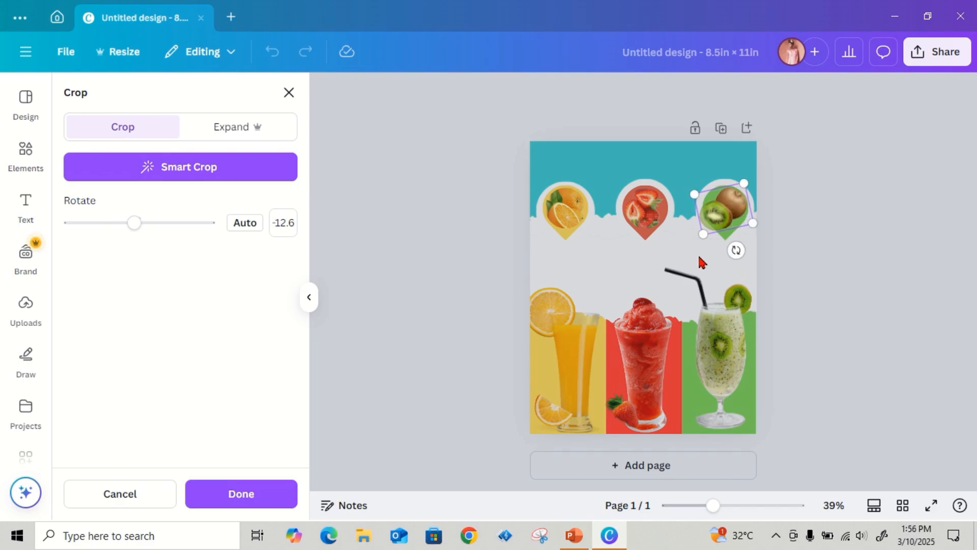
click(279, 498)
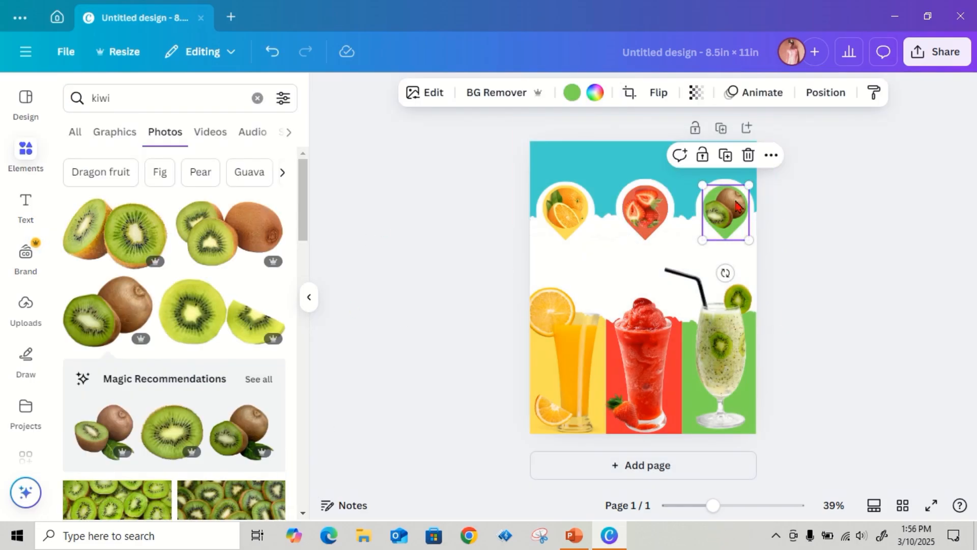
click(468, 298)
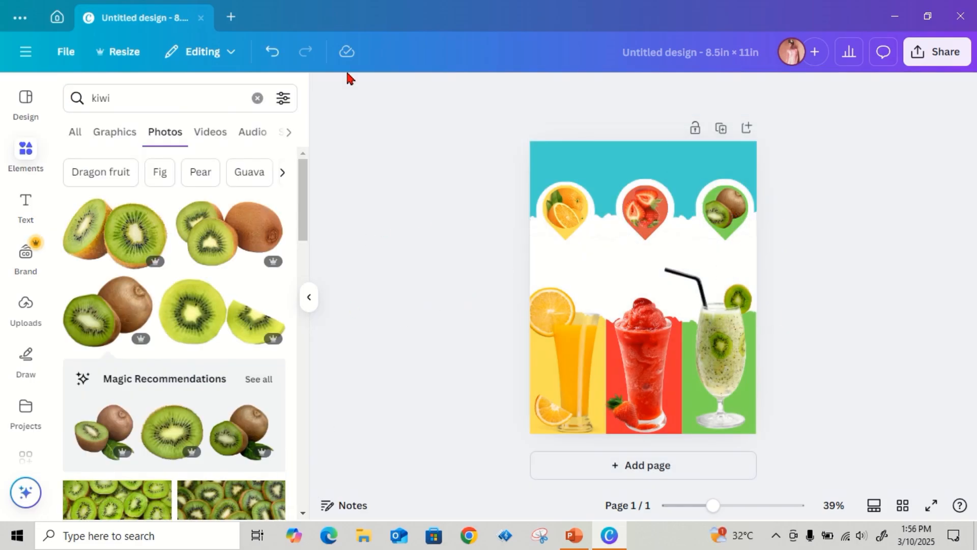
Try the photo of a kiwi slice with a wedge, delete it, and add the photo of a kiwi with leaves instead
click(259, 332)
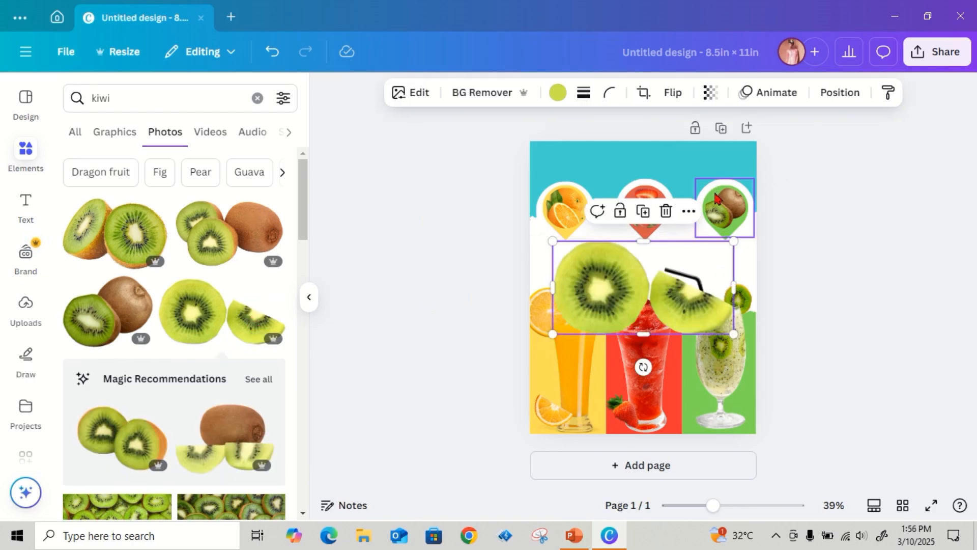
click(665, 210)
scroll(191, 295, down, 3)
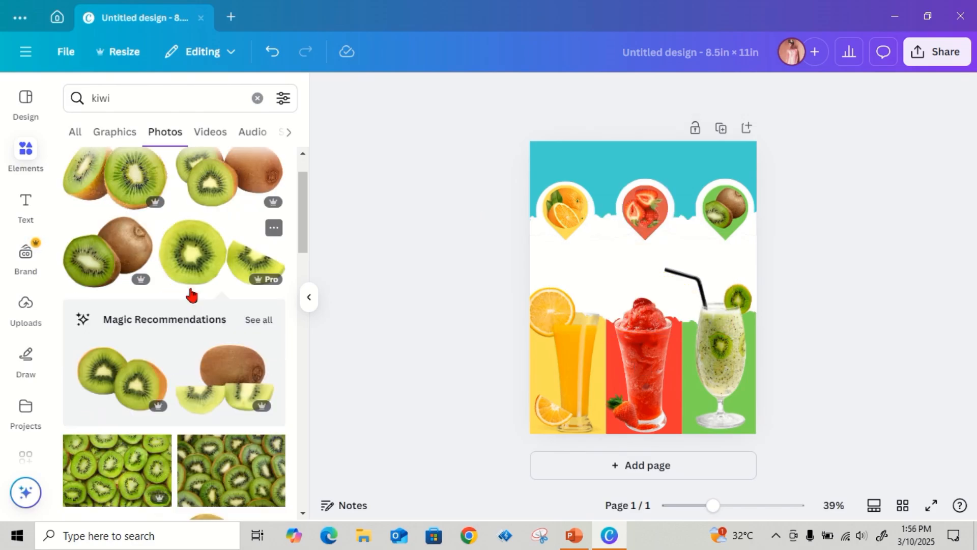
scroll(192, 295, down, 10)
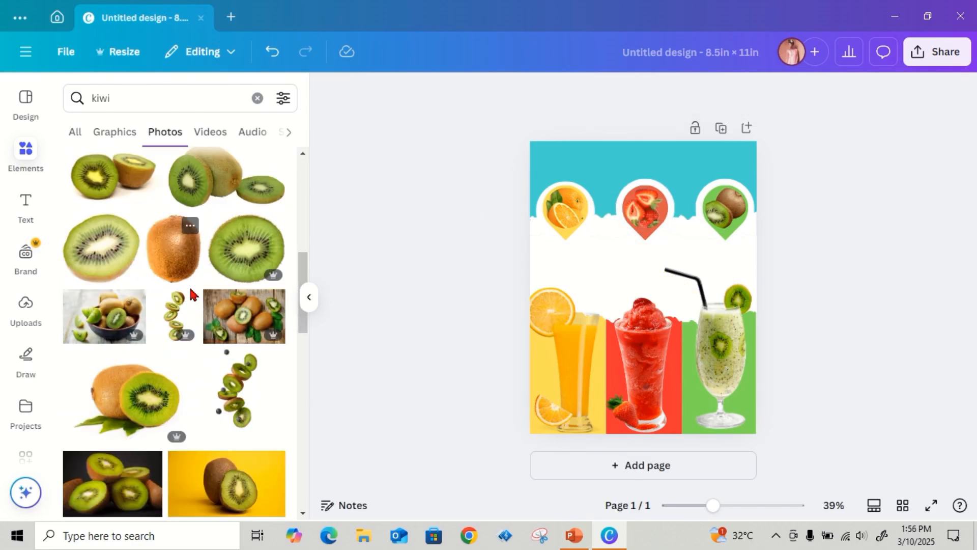
scroll(192, 294, down, 5)
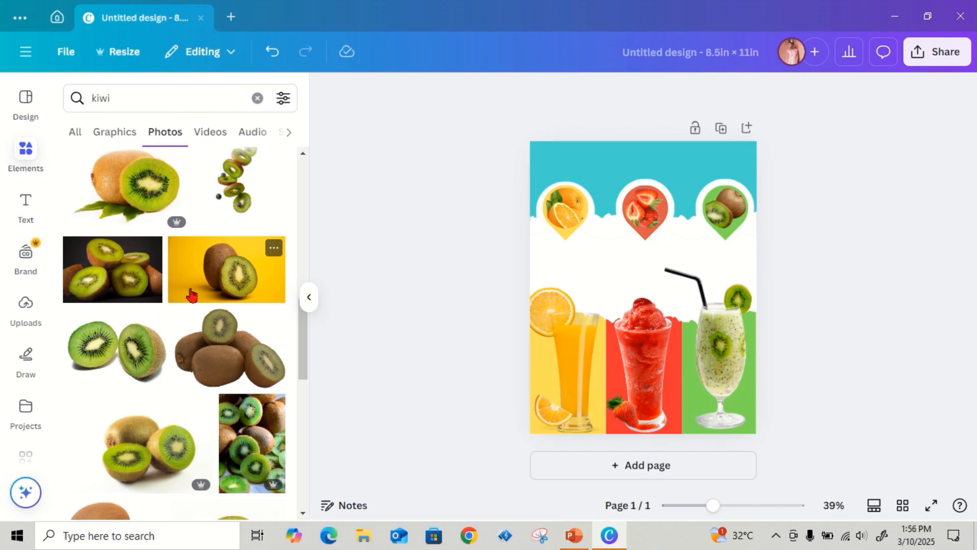
click(152, 195)
Add the photo of a single kiwi wedge, shrink it, and move it below the large photo of the kiwi with leaves
scroll(217, 302, down, 4)
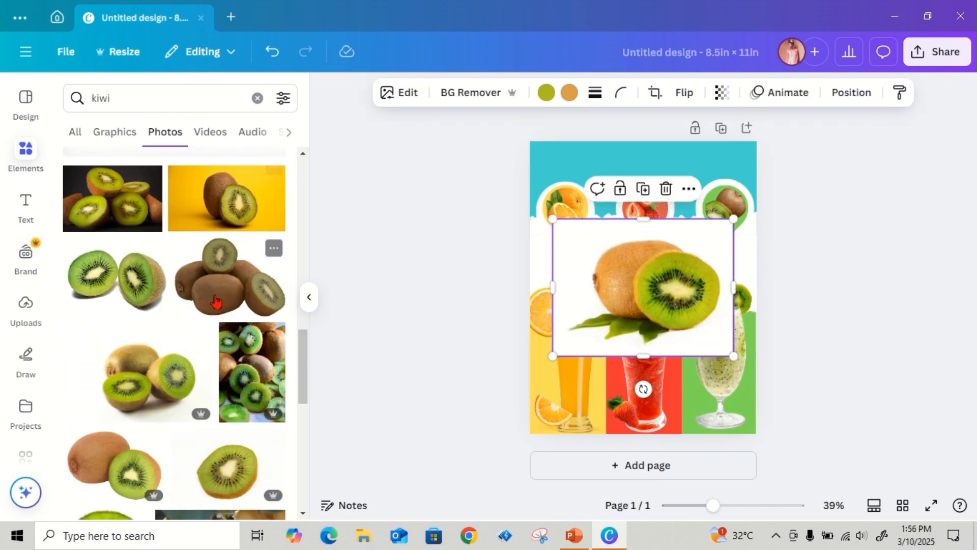
scroll(216, 301, down, 2)
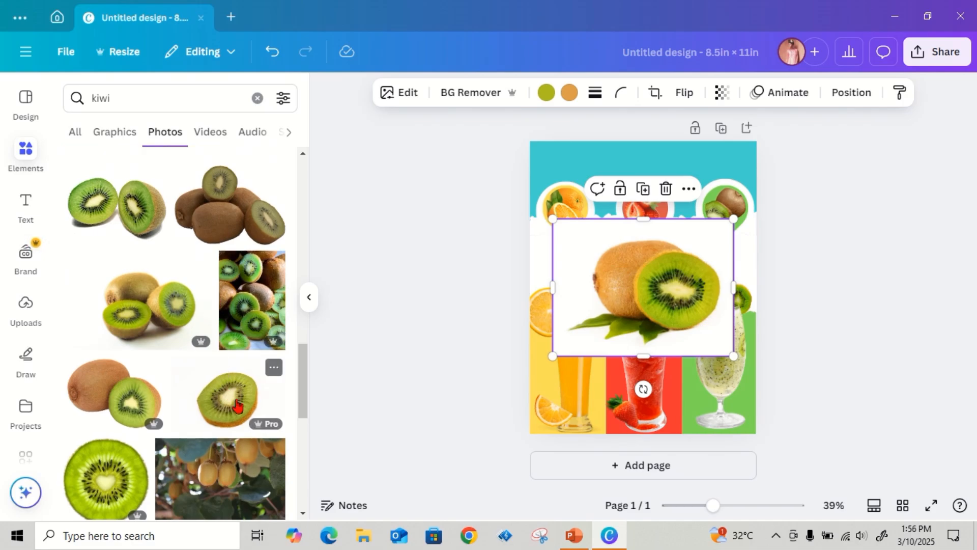
scroll(234, 403, down, 8)
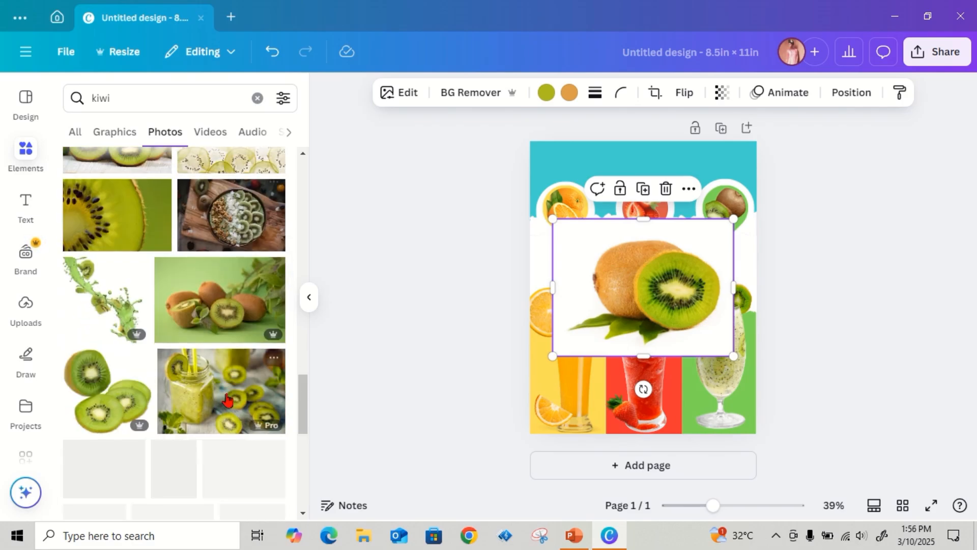
scroll(227, 400, down, 3)
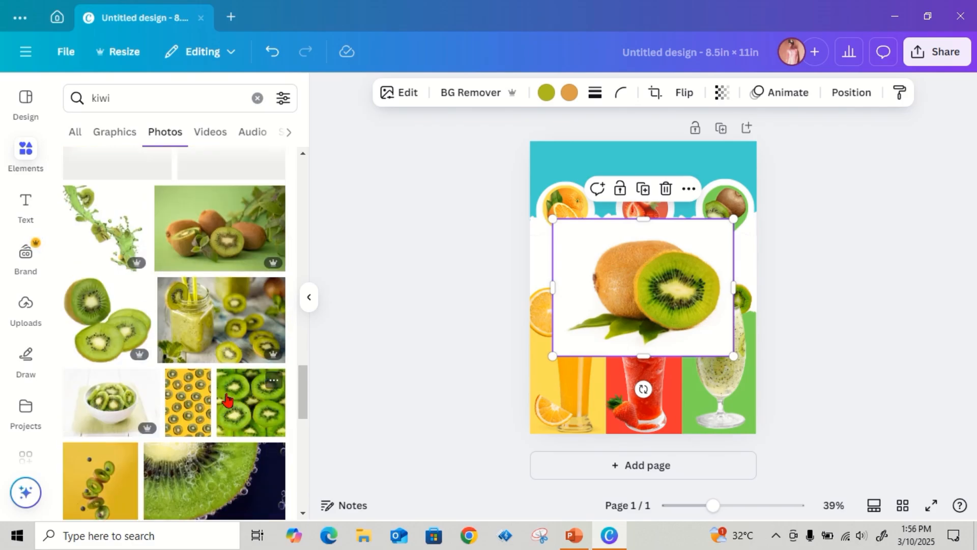
scroll(227, 400, down, 5)
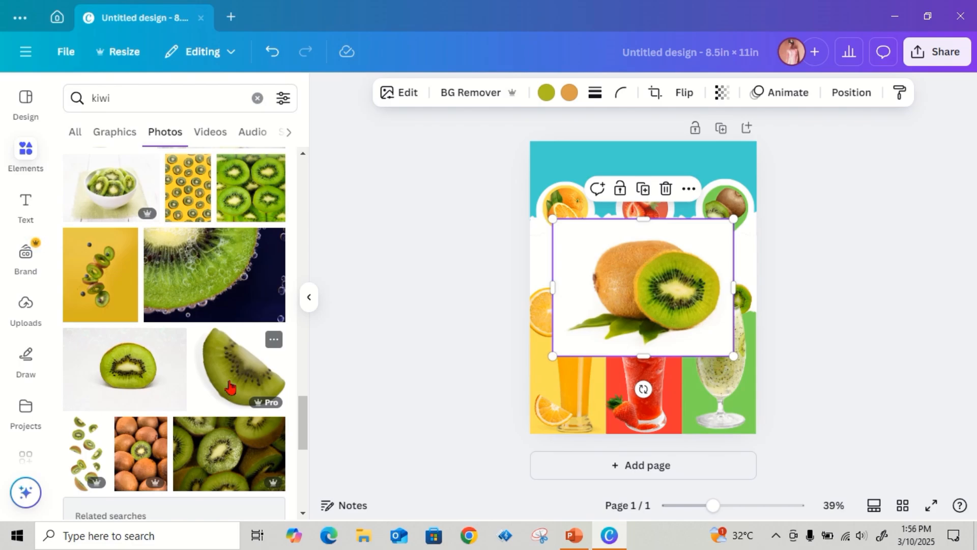
click(230, 388)
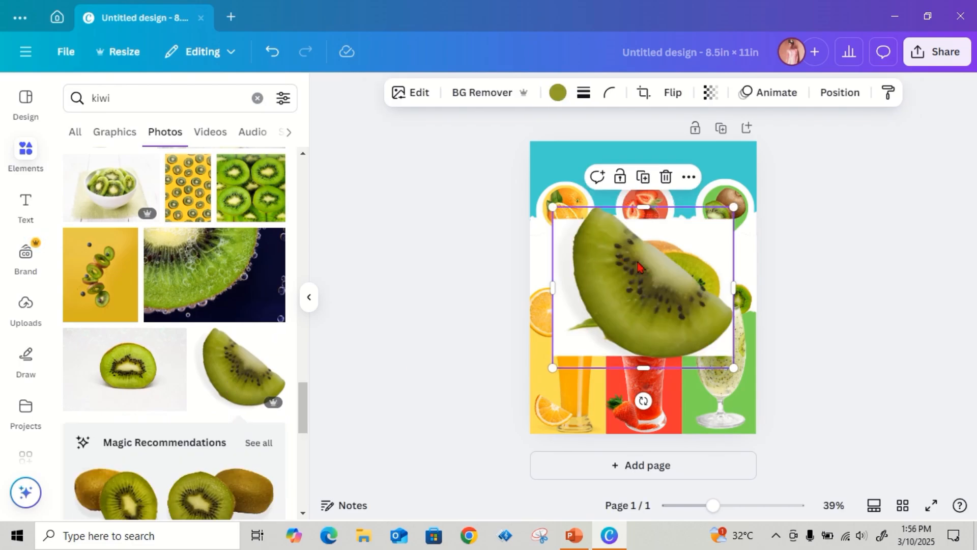
drag(630, 261, 613, 295)
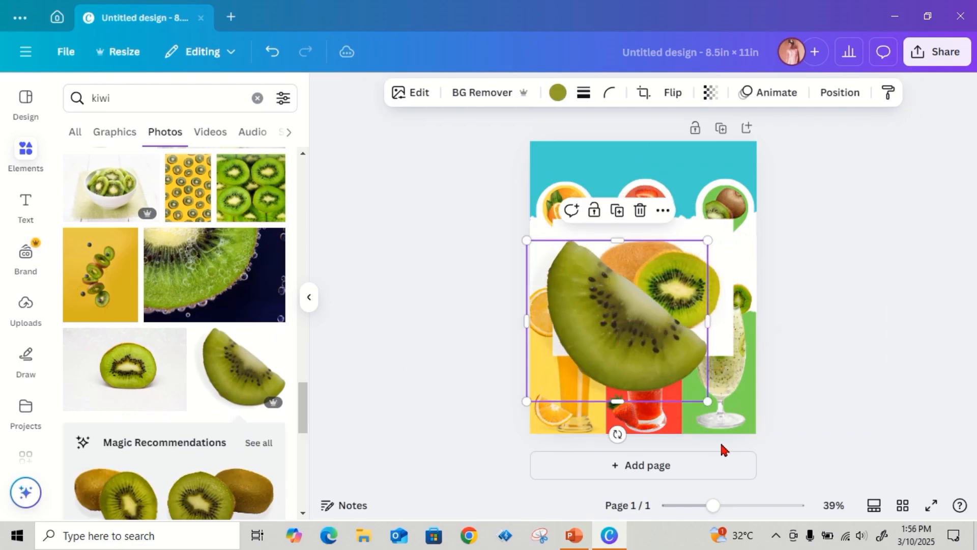
drag(705, 398, 630, 425)
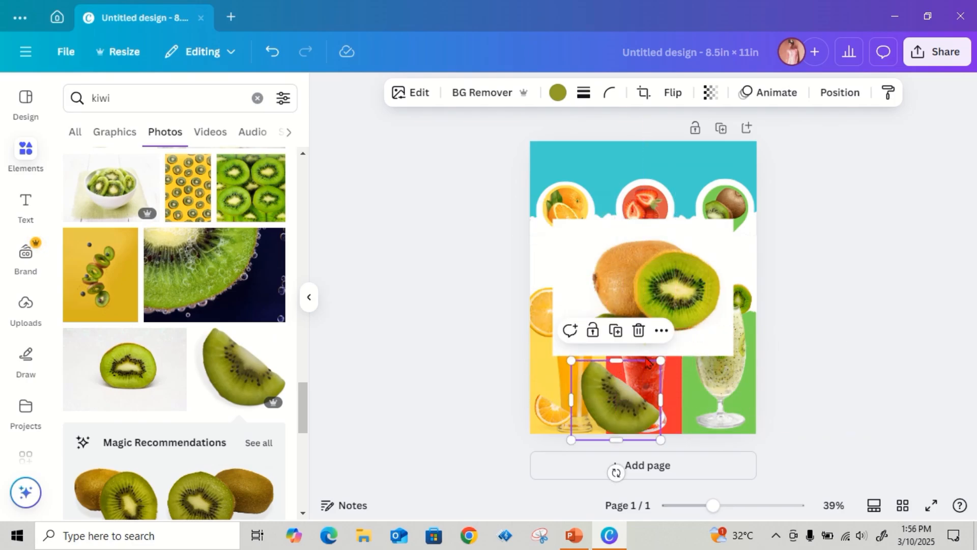
Remove the current kiwi photo from the green pin frame, leaving the frame in place
click(715, 205)
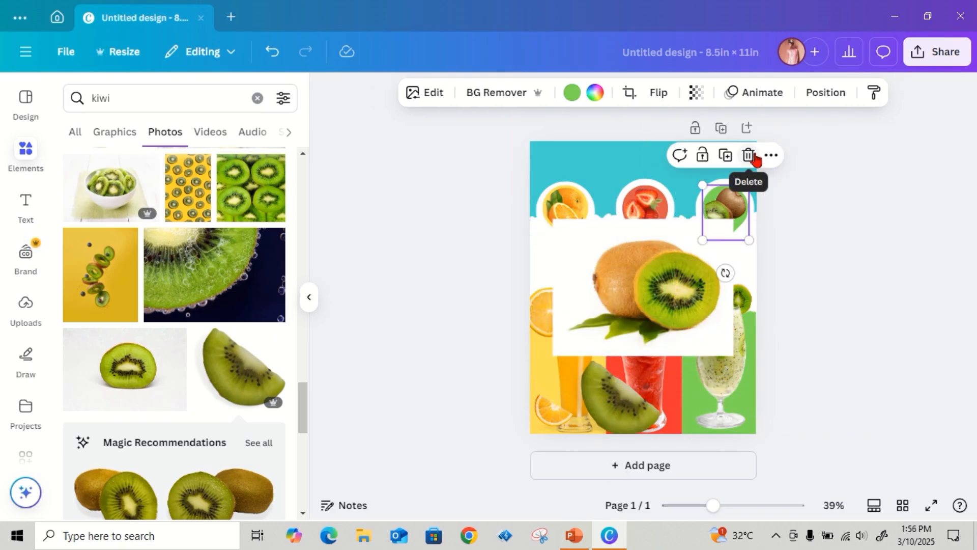
double_click(728, 202)
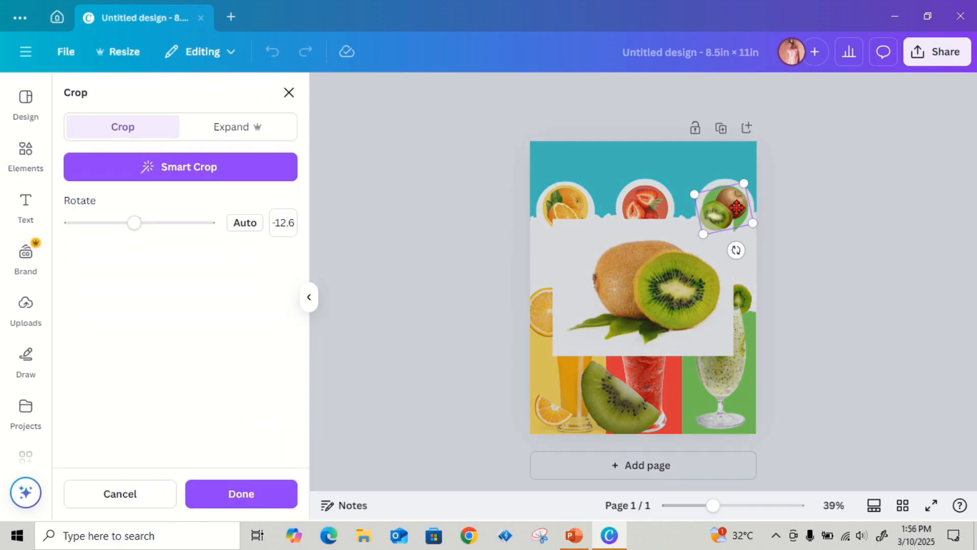
key(Delete)
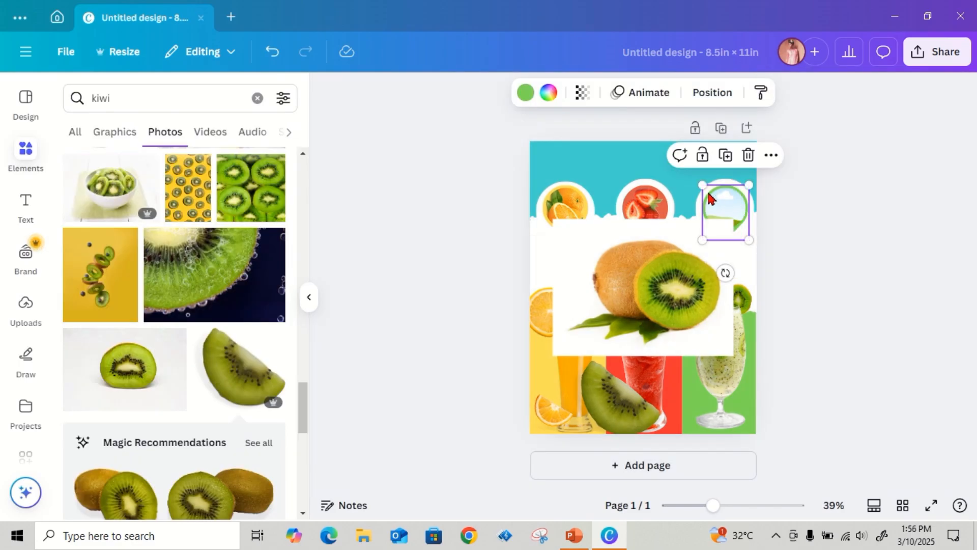
Remove the background of the large photo of the kiwi with leaves, rotate it to about 158°, and shrink it to pin-frame size
click(665, 306)
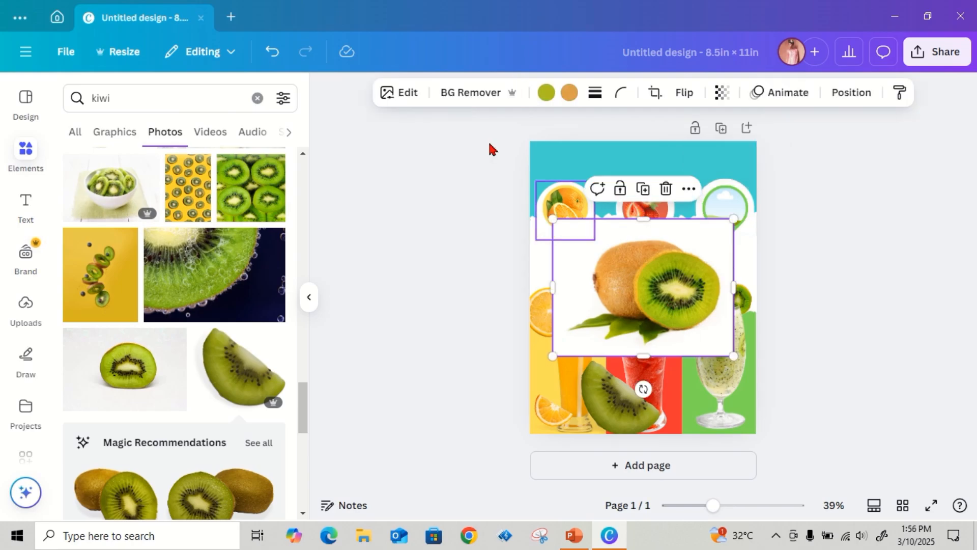
click(467, 92)
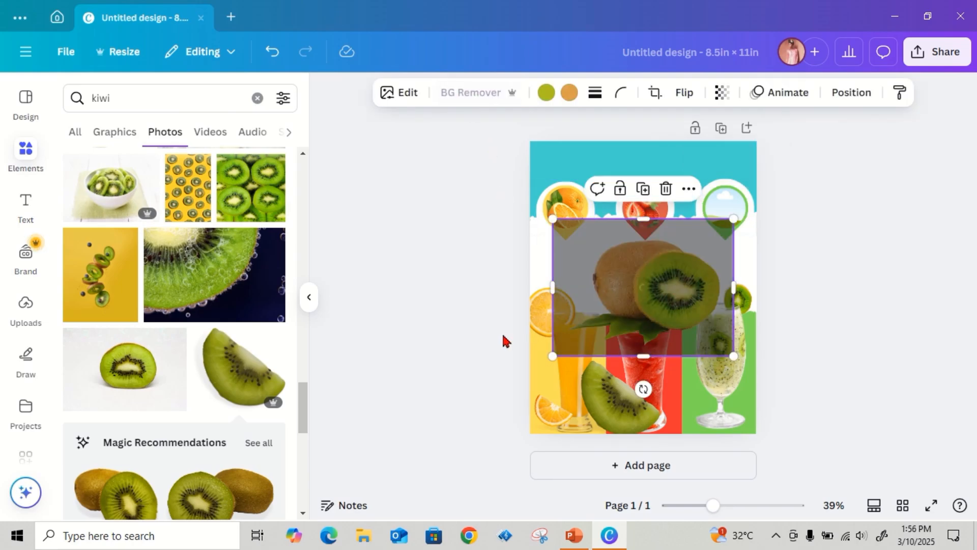
drag(643, 388, 614, 205)
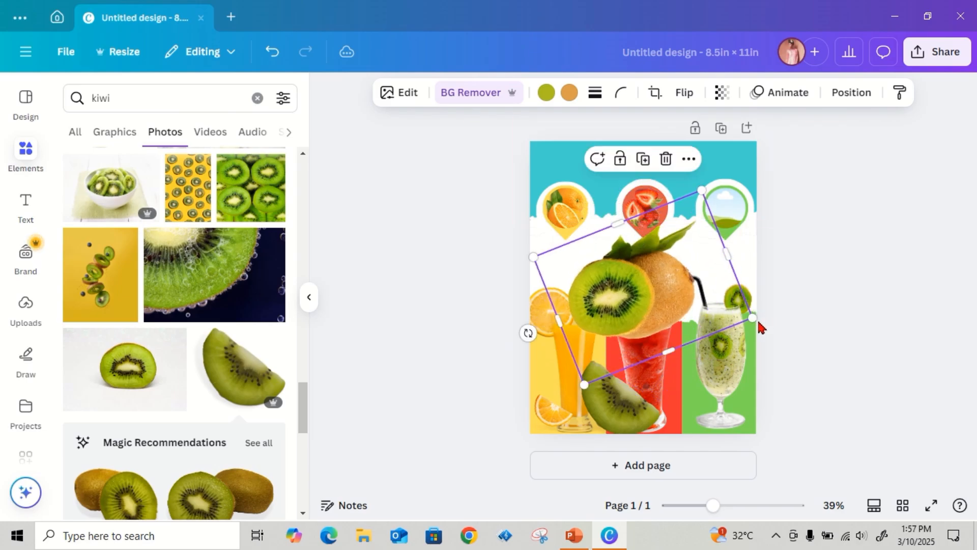
drag(754, 317, 599, 298)
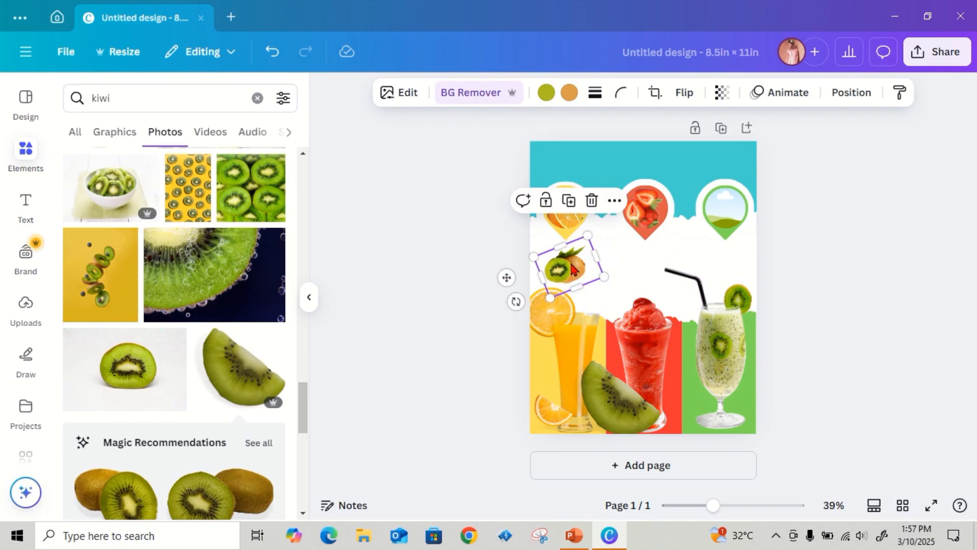
Drop the small cut-out of the kiwi with leaves into the green pin frame and deselect the frame
drag(570, 270, 715, 213)
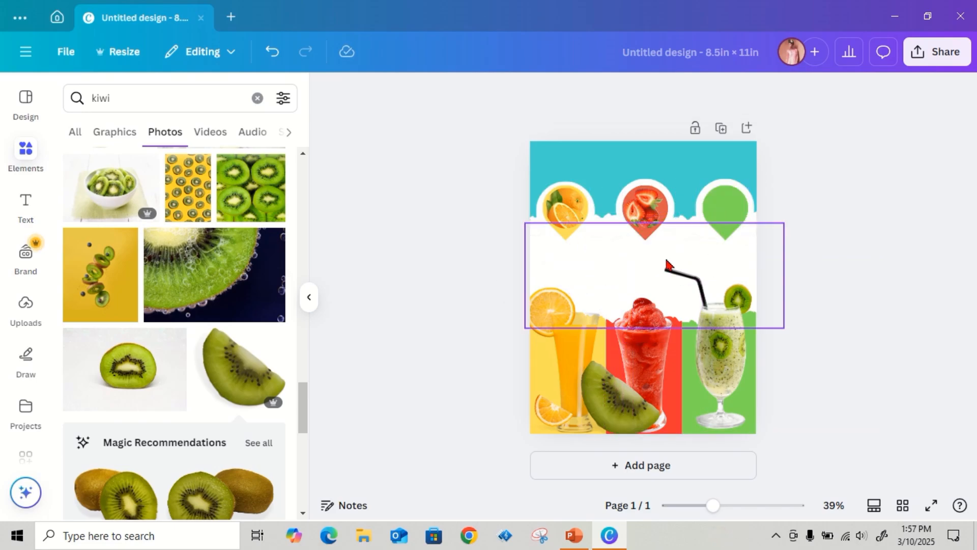
click(721, 213)
click(804, 226)
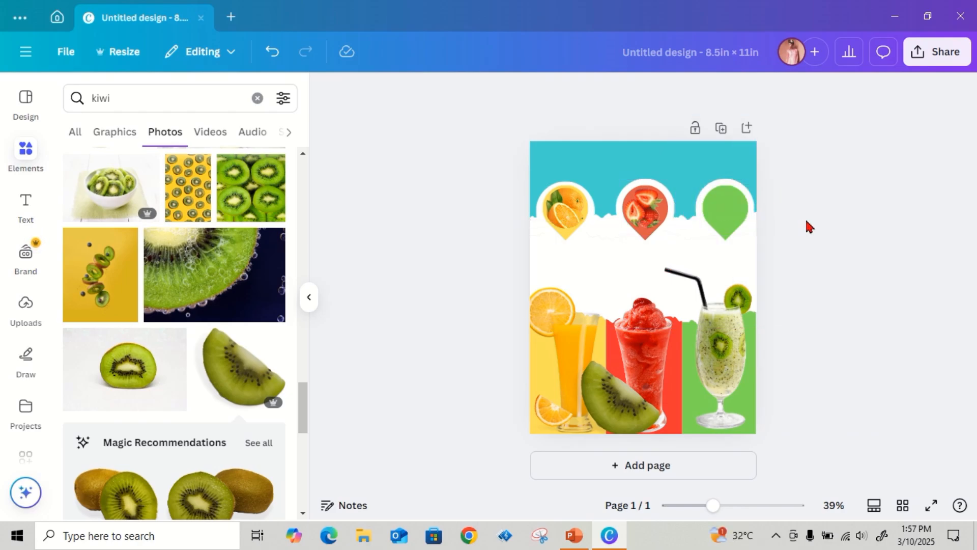
Scale down the leafy kiwi photo within the green pin frame's crop so the fruit fits inside the circle
double_click(731, 213)
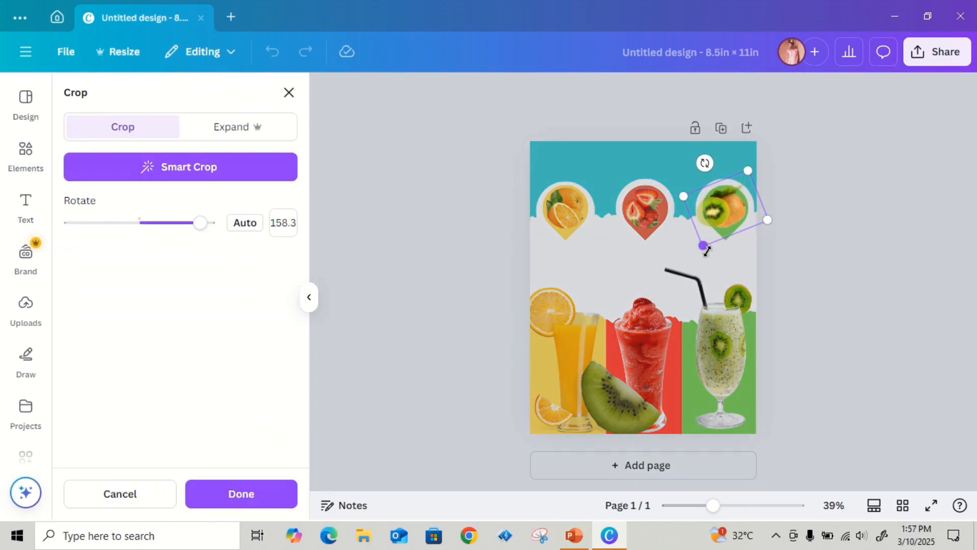
drag(704, 245, 709, 236)
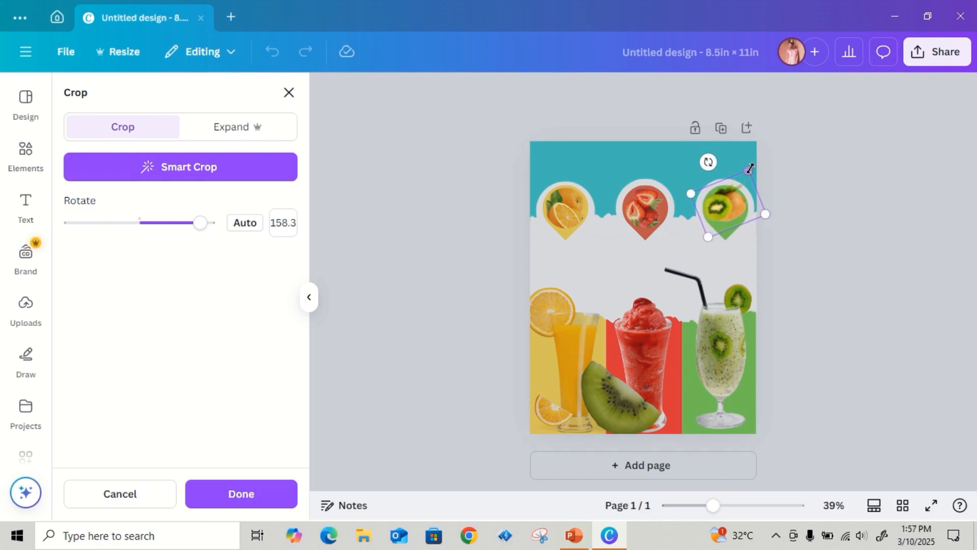
drag(749, 168, 743, 179)
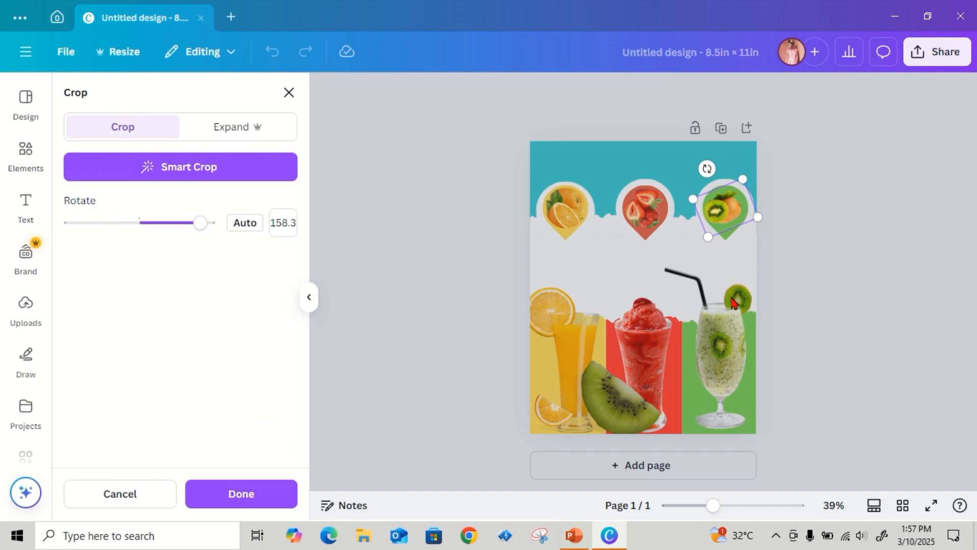
Confirm the crop and rotation of the kiwi photo inside the green pin-shaped frame
click(219, 493)
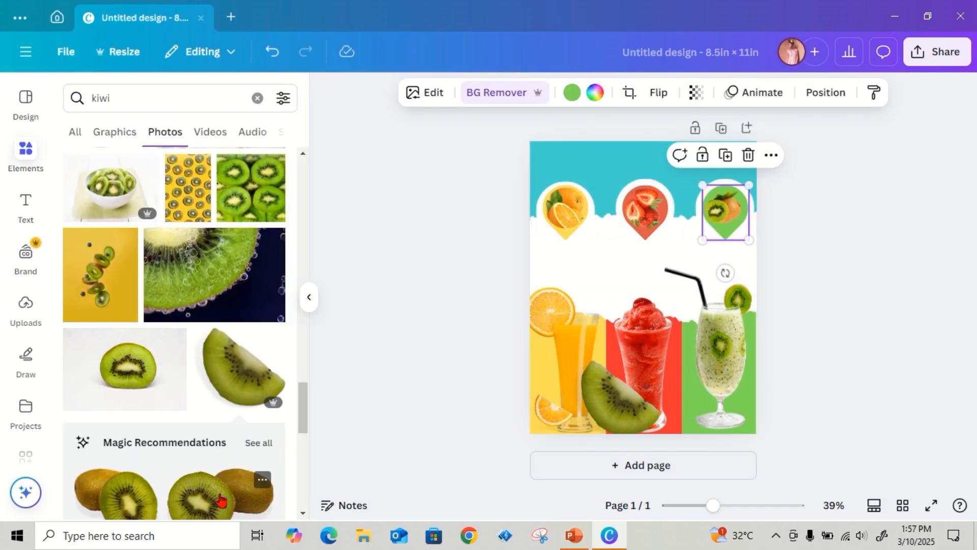
click(440, 365)
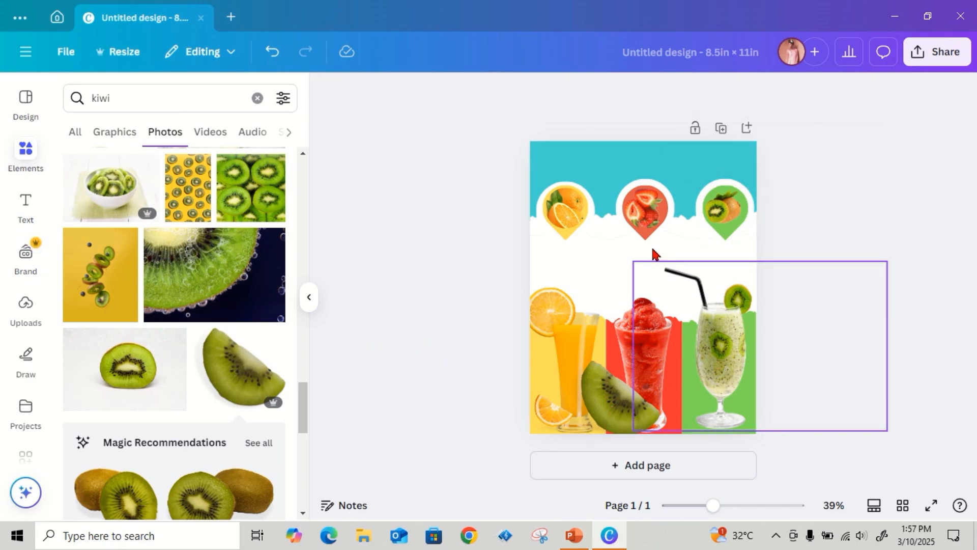
double_click(719, 213)
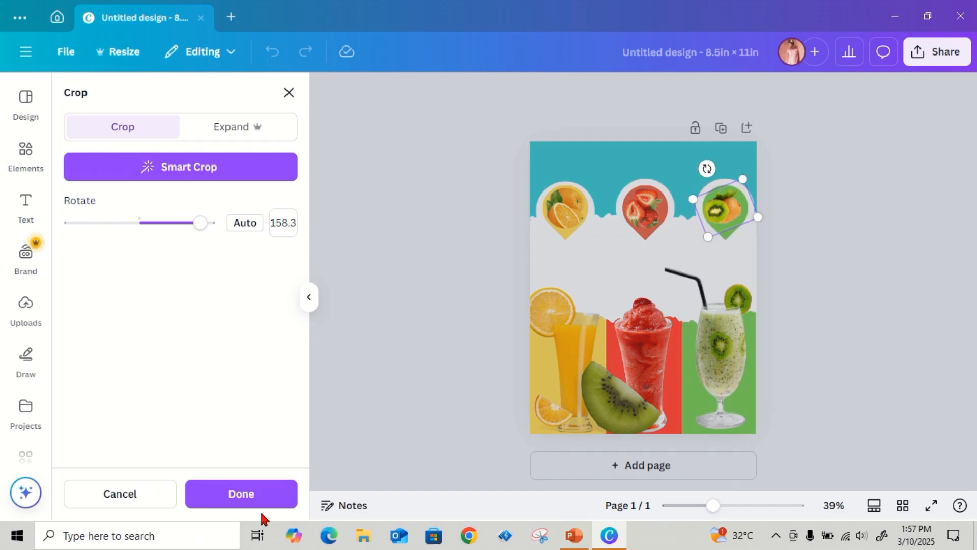
click(257, 492)
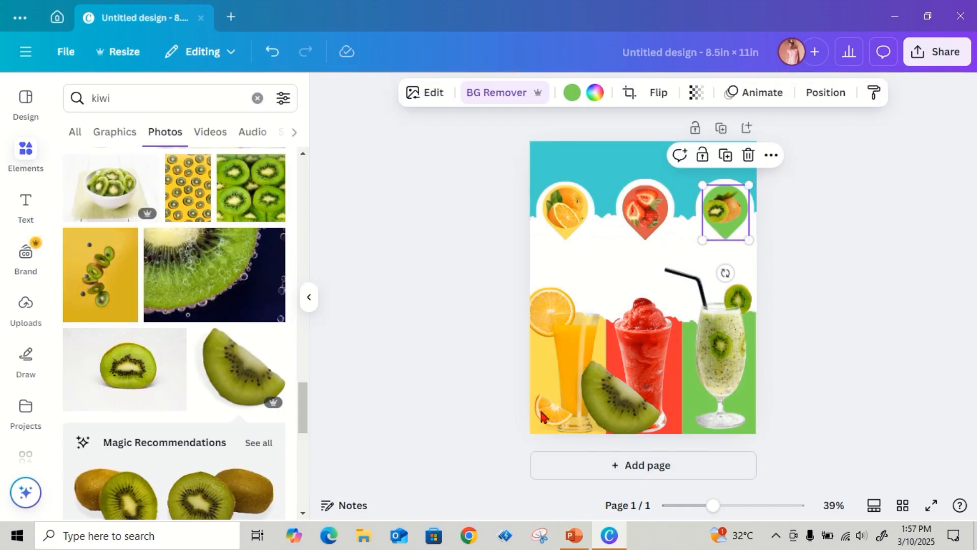
Shrink the kiwi slice covering the orange and strawberry drinks to about half its size and browse further kiwi photos
click(610, 406)
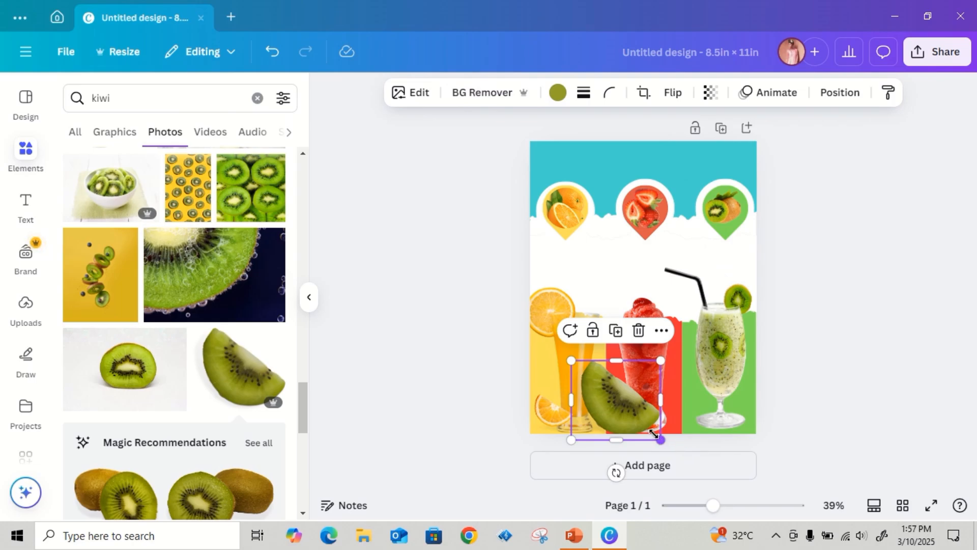
drag(654, 433, 616, 409)
scroll(206, 396, down, 10)
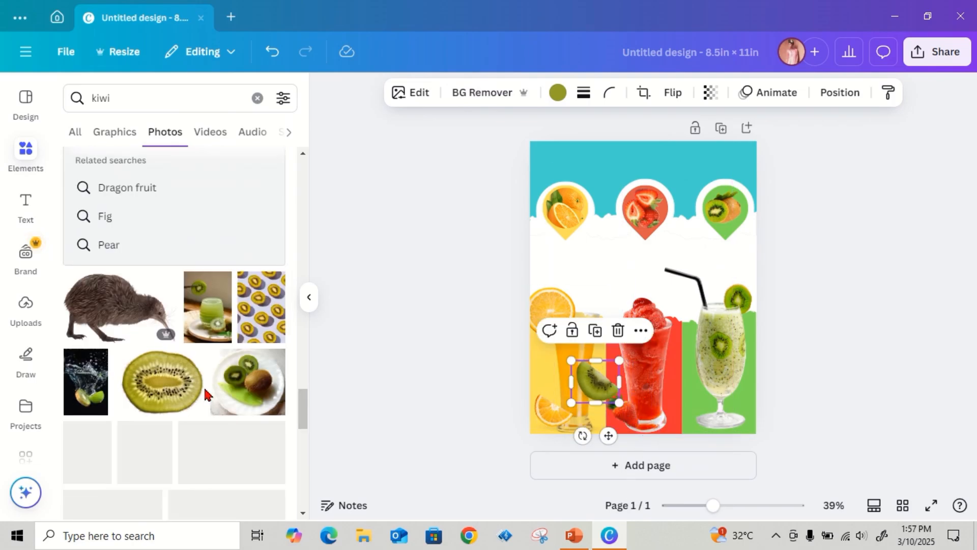
scroll(206, 396, down, 10)
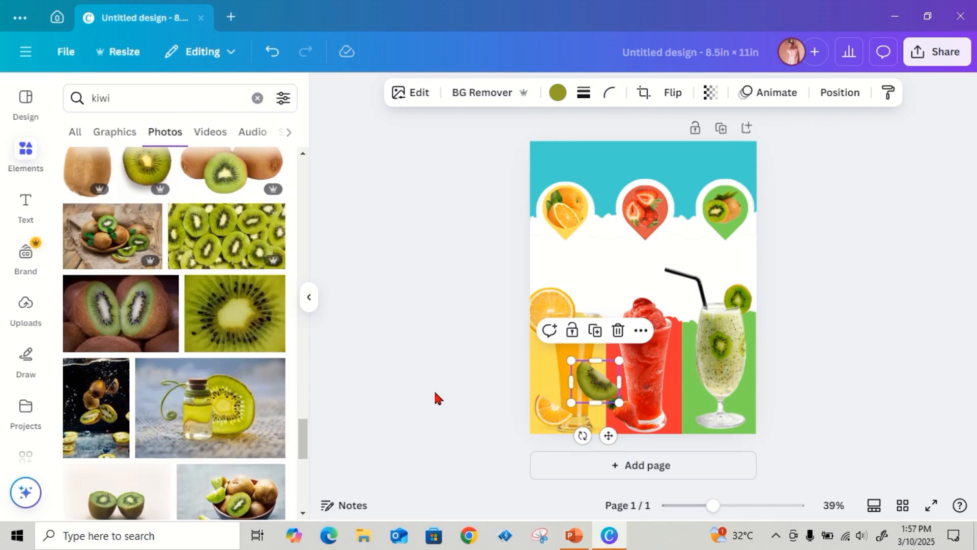
Apply the Bali filter to the kiwi slice and place it, slightly smaller, beside the base of the kiwi smoothie glass
click(412, 101)
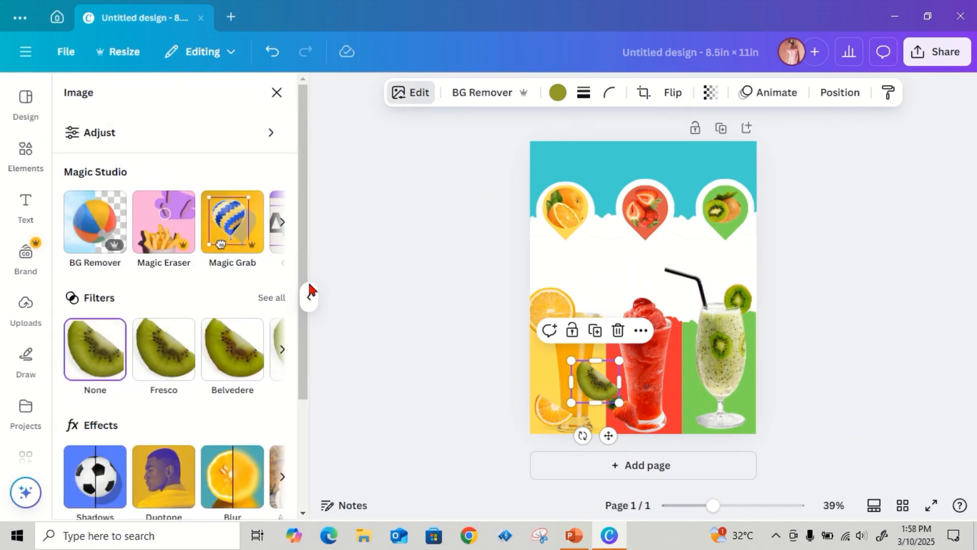
click(282, 350)
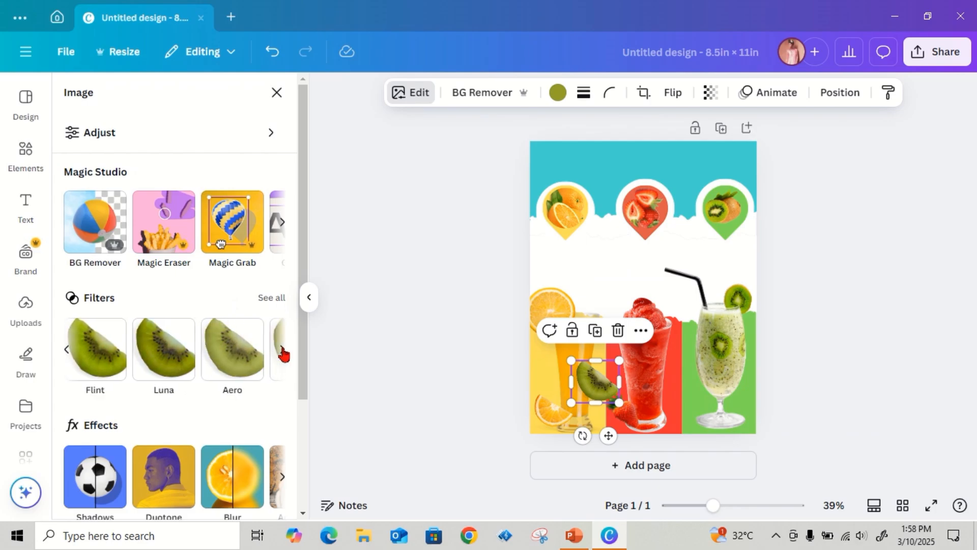
click(283, 350)
click(174, 370)
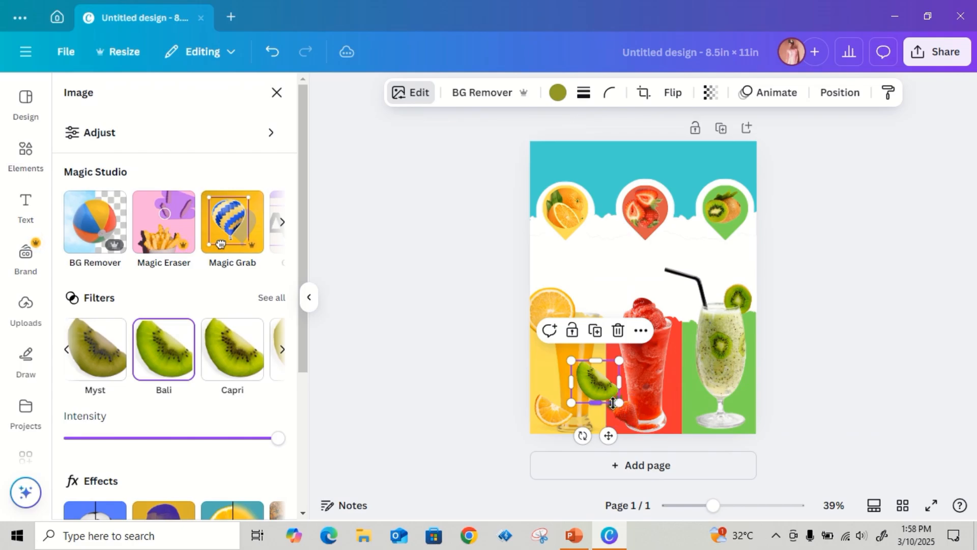
drag(618, 403, 719, 417)
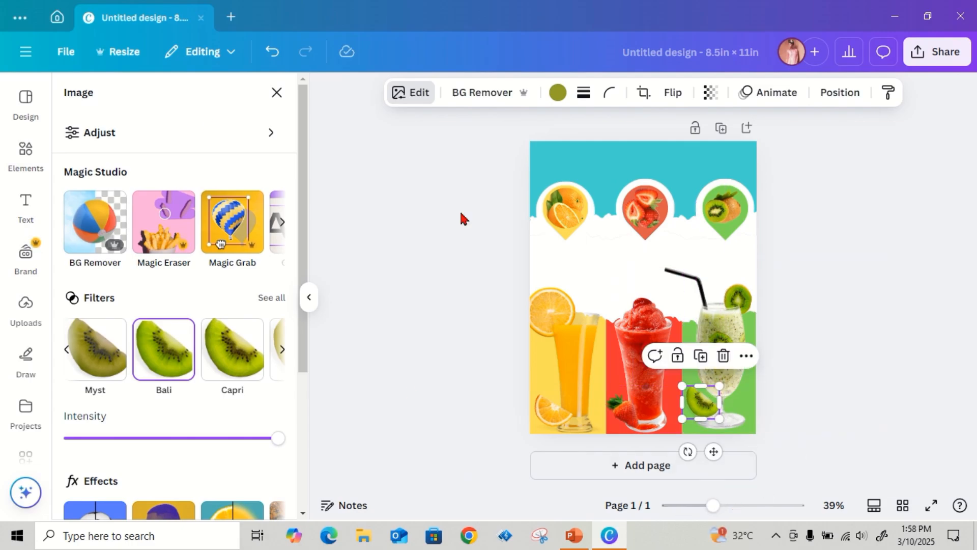
click(277, 92)
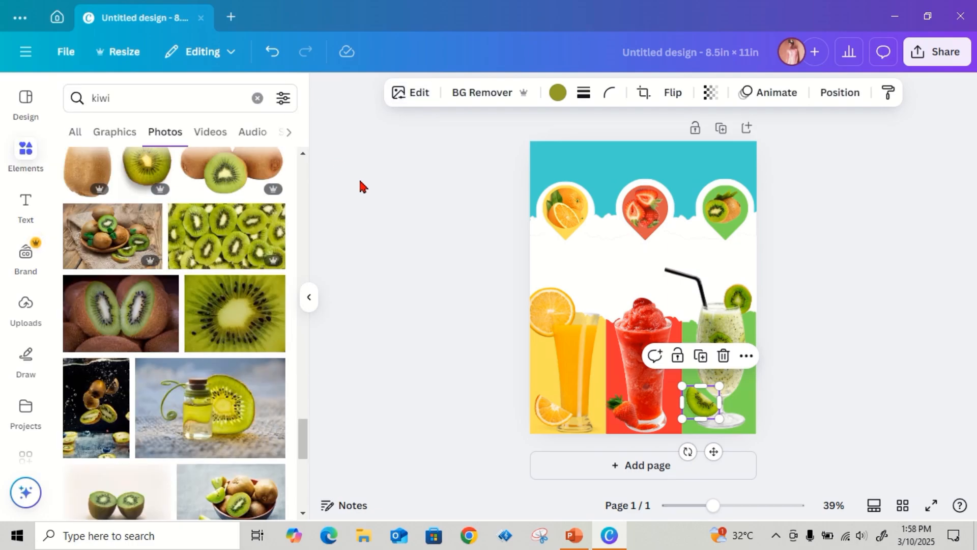
Search the elements for "orange juice splash" and show all matching photos
click(258, 97)
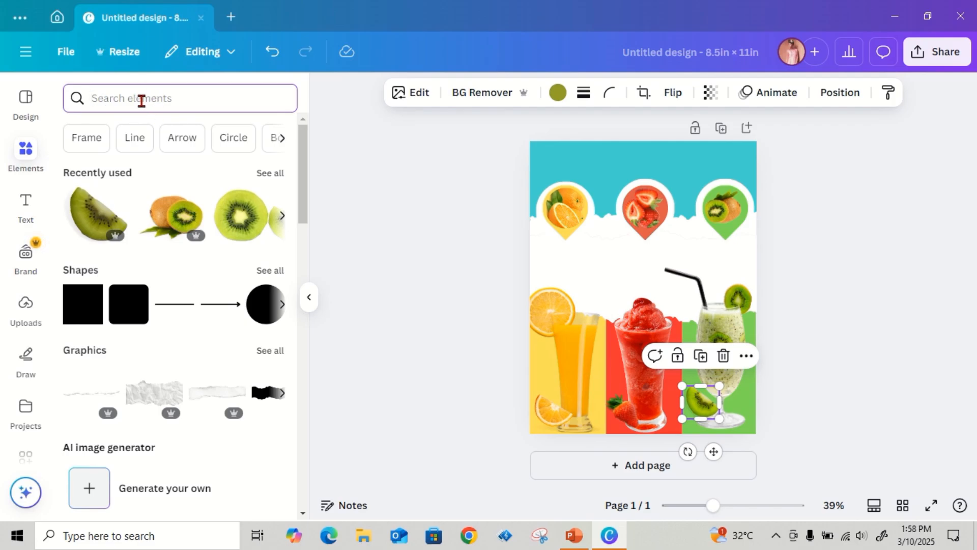
text(orang)
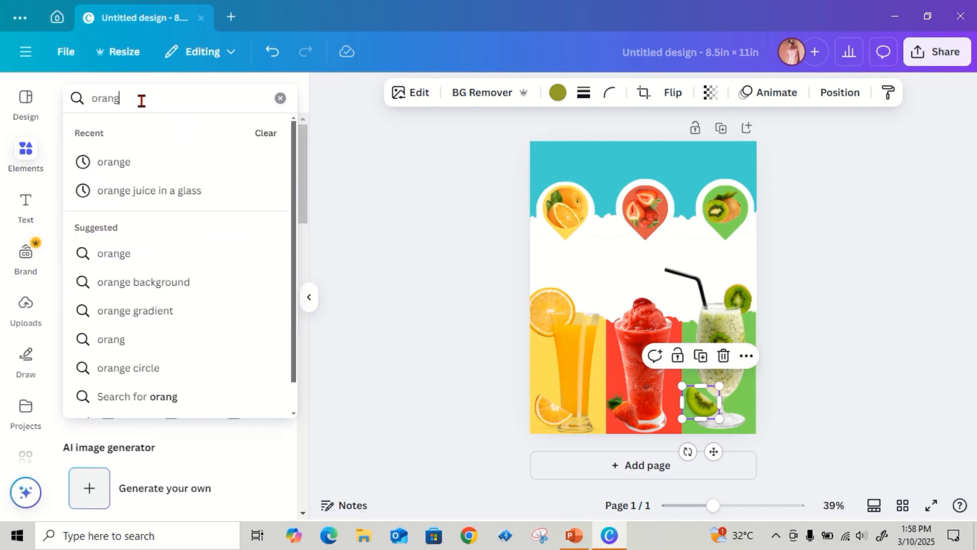
text(e jui)
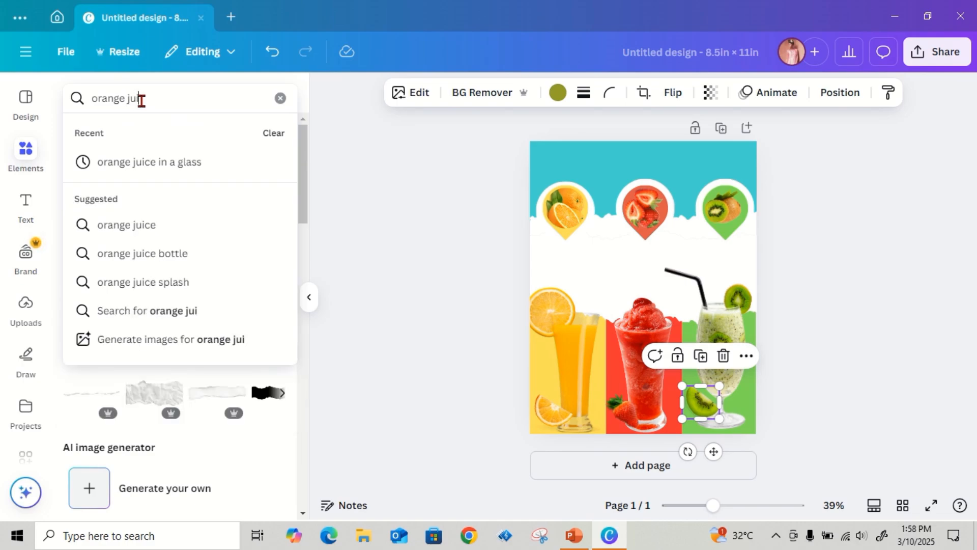
text(ce spl)
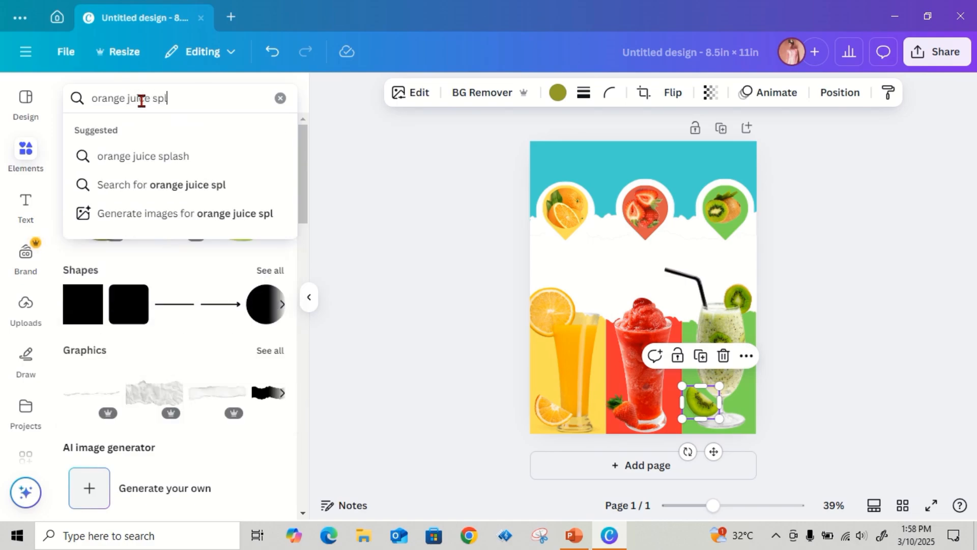
text(ash)
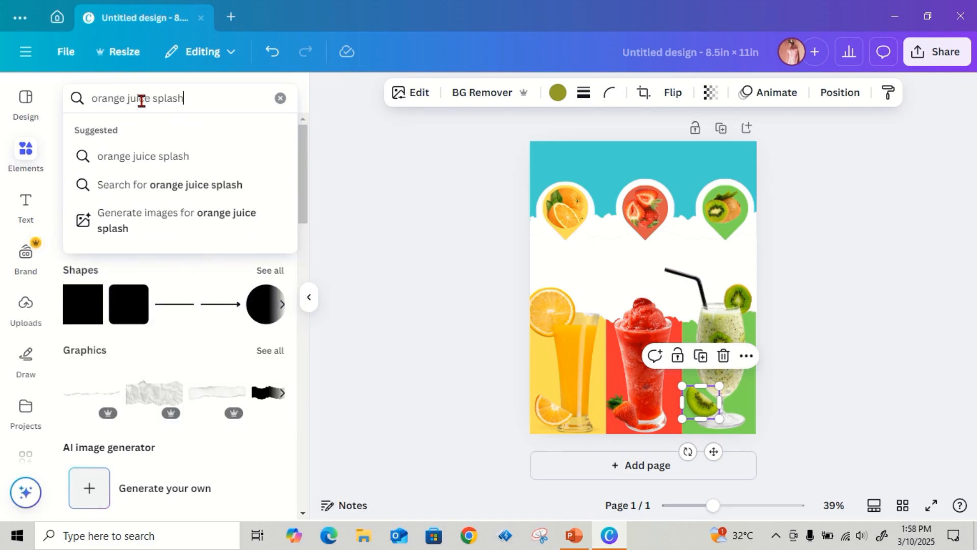
key(Return)
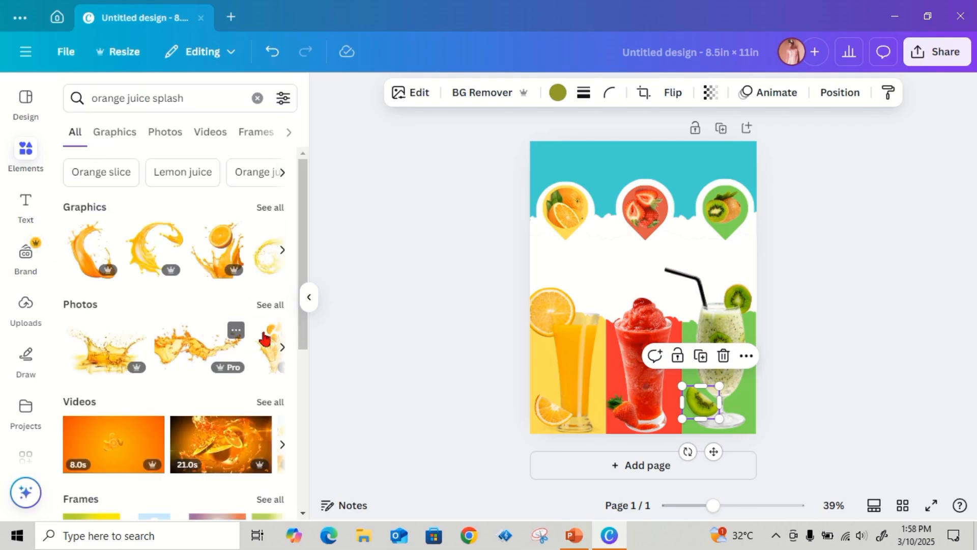
click(271, 303)
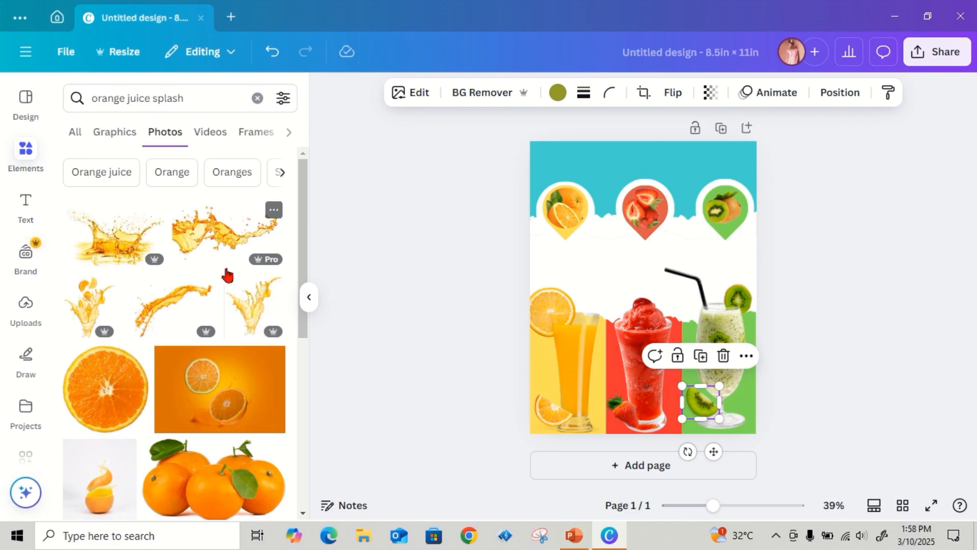
Add the upward V-shaped orange juice splash photo to the page and remove its background
scroll(227, 276, down, 3)
scroll(227, 276, down, 2)
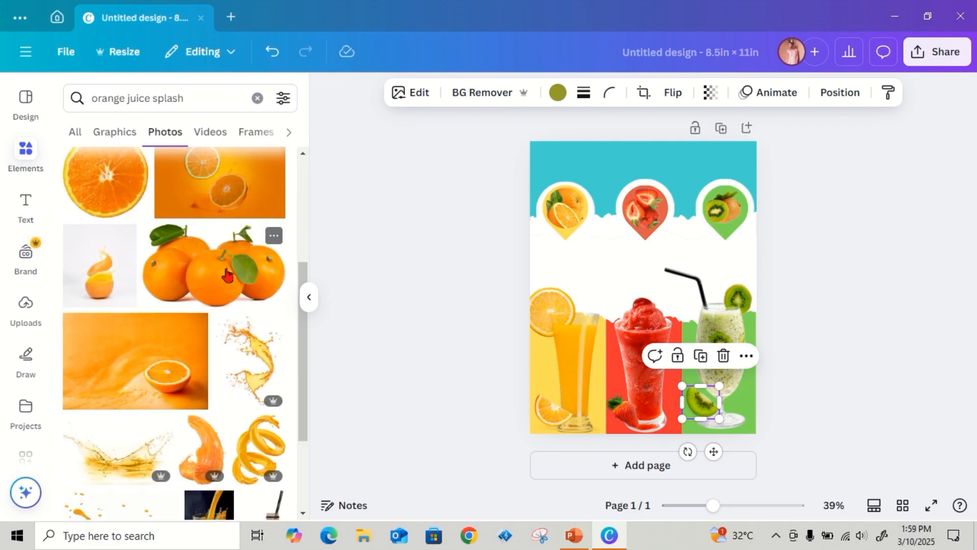
scroll(227, 336, down, 3)
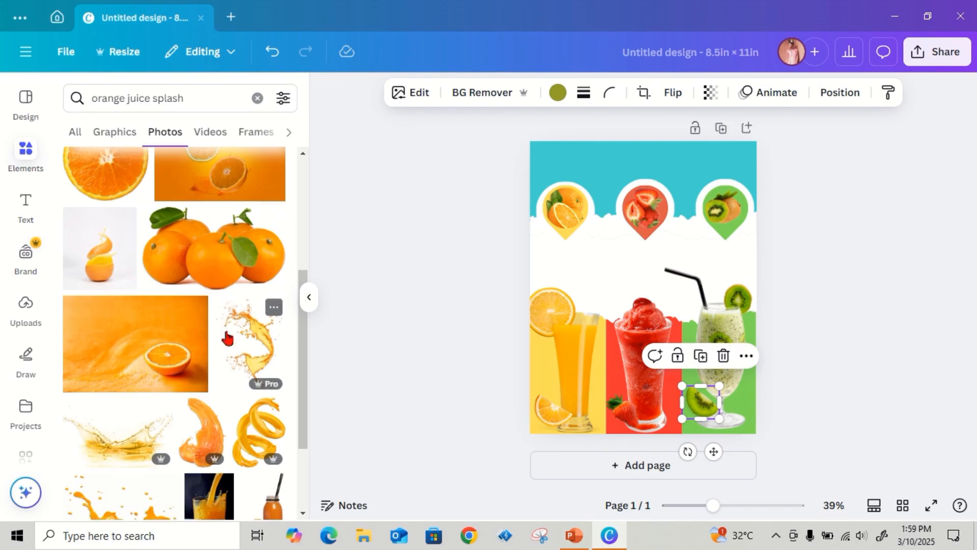
scroll(227, 337, down, 3)
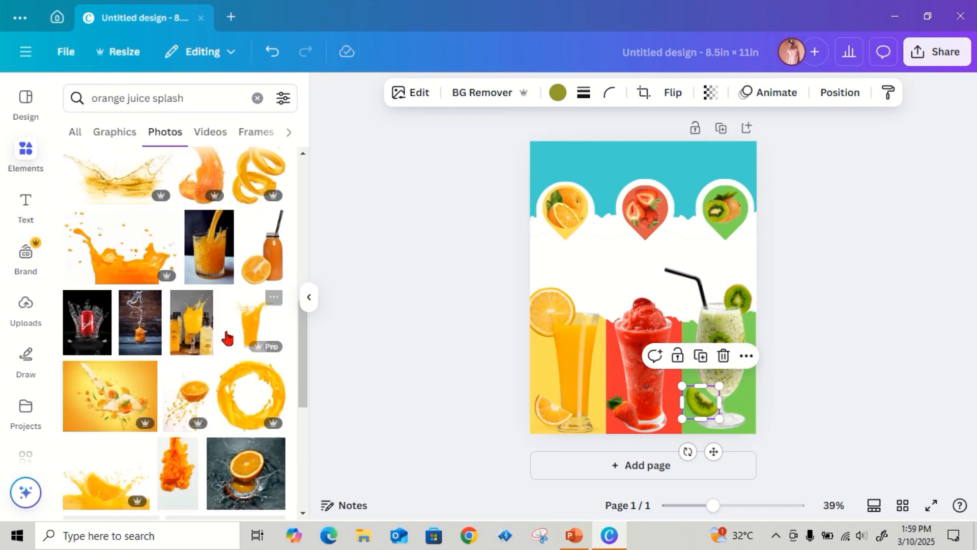
scroll(227, 337, down, 3)
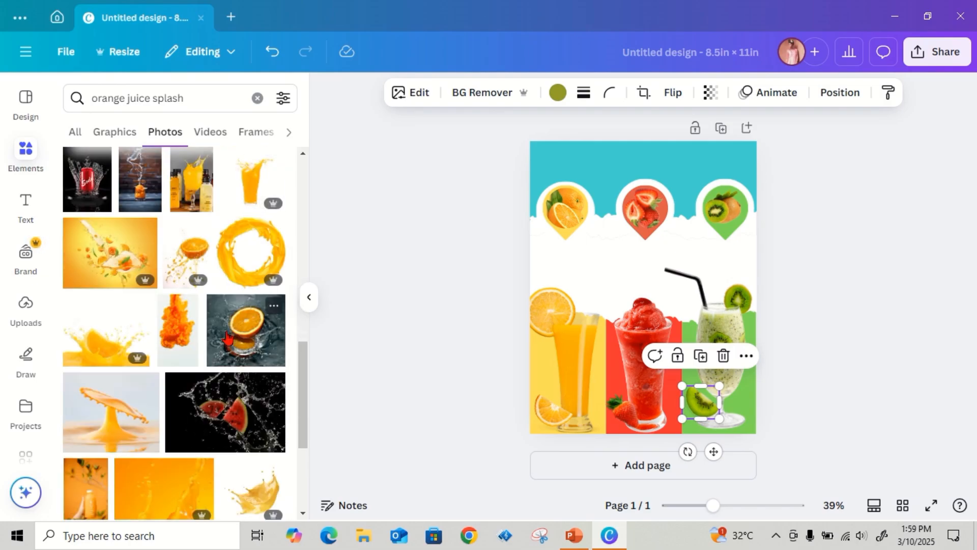
scroll(228, 336, down, 1)
scroll(228, 336, down, 3)
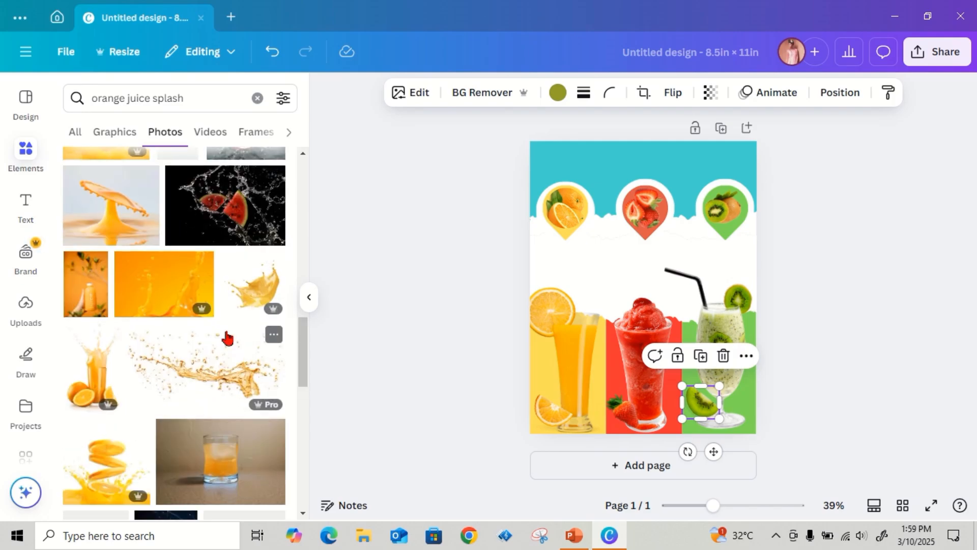
scroll(228, 337, up, 2)
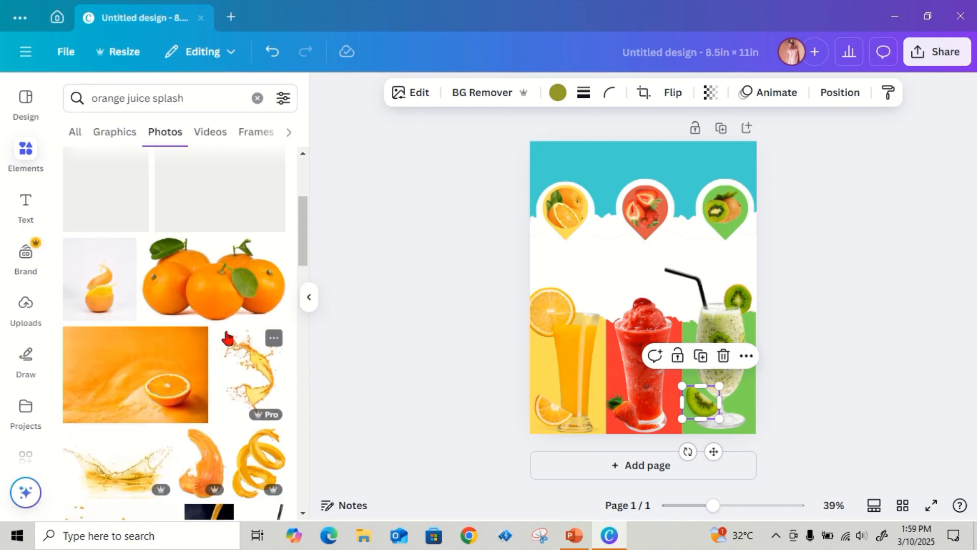
scroll(251, 381, up, 4)
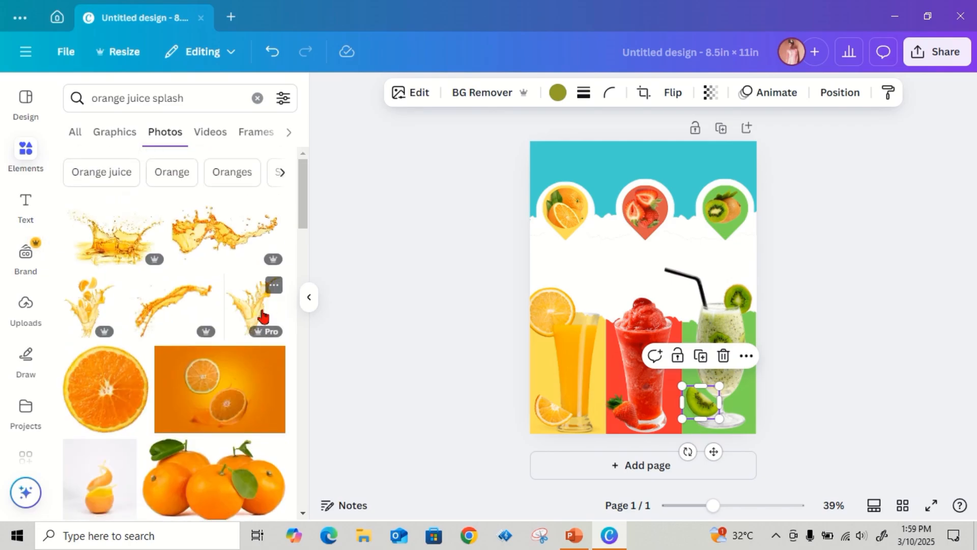
click(257, 312)
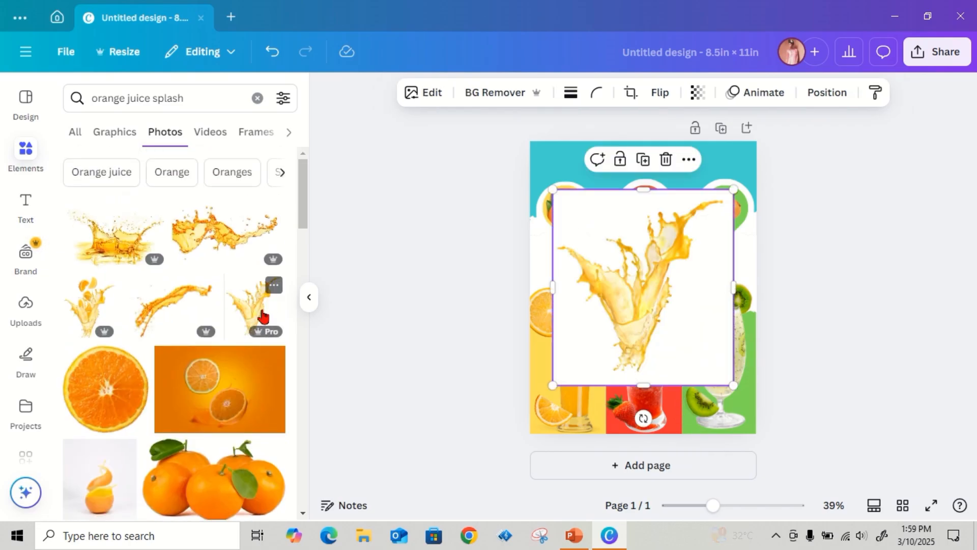
click(489, 92)
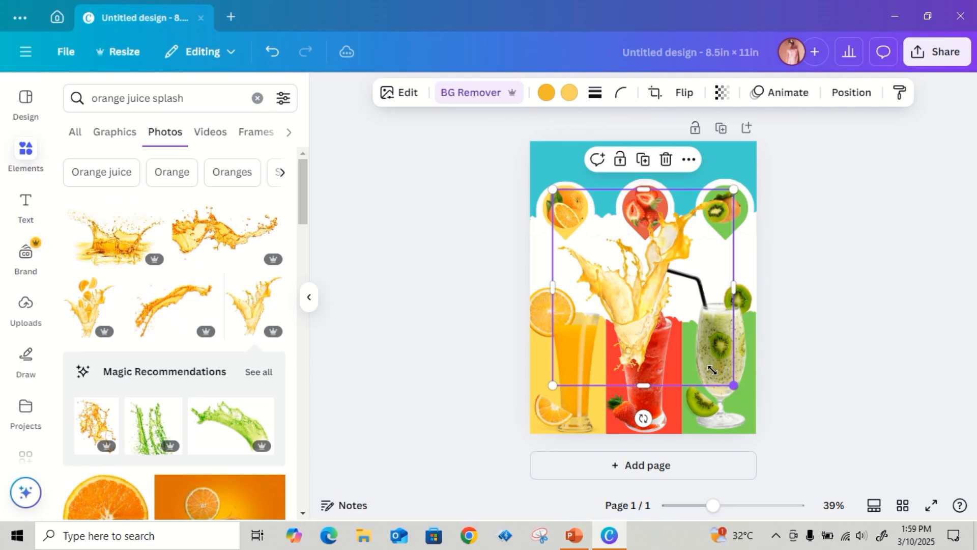
Shrink the juice splash to less than half its size and place it above the rim of the orange juice glass
drag(712, 370, 628, 270)
drag(585, 244, 575, 310)
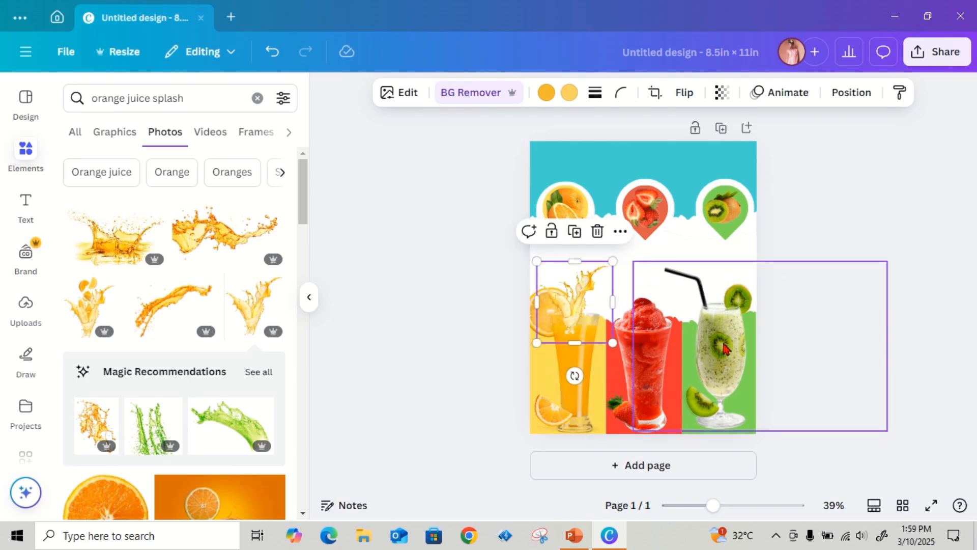
drag(572, 311, 572, 292)
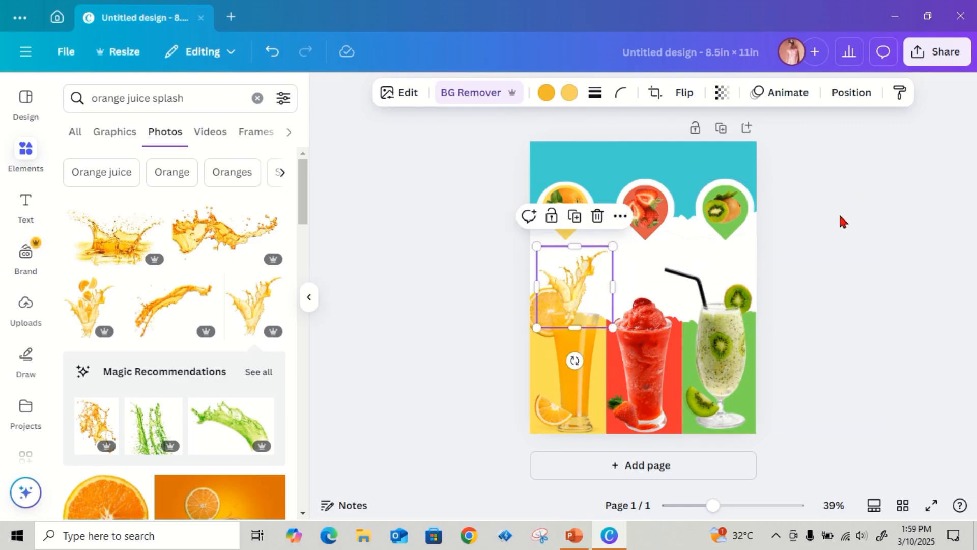
click(843, 277)
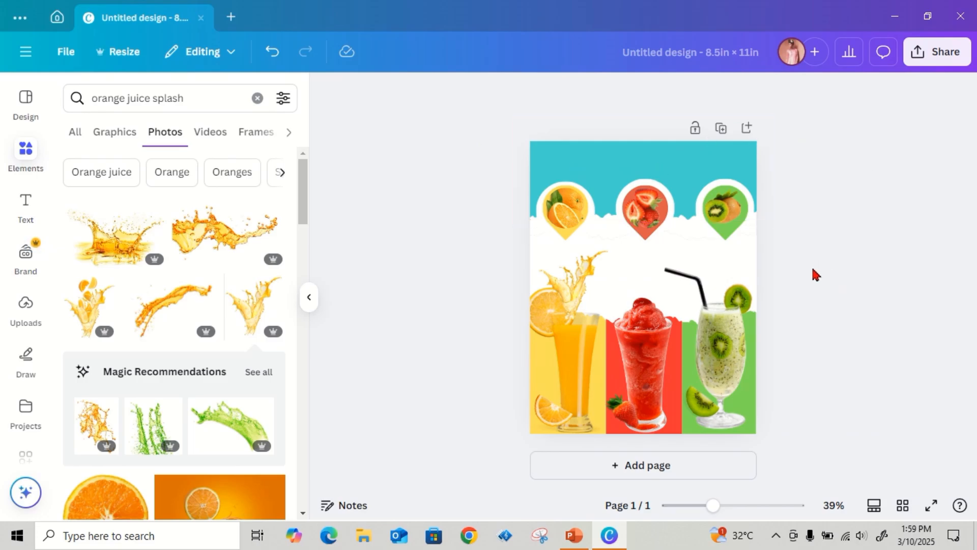
Preview the design full screen and shift the juice splash slightly down and to the right so it rises from the orange juice
click(930, 515)
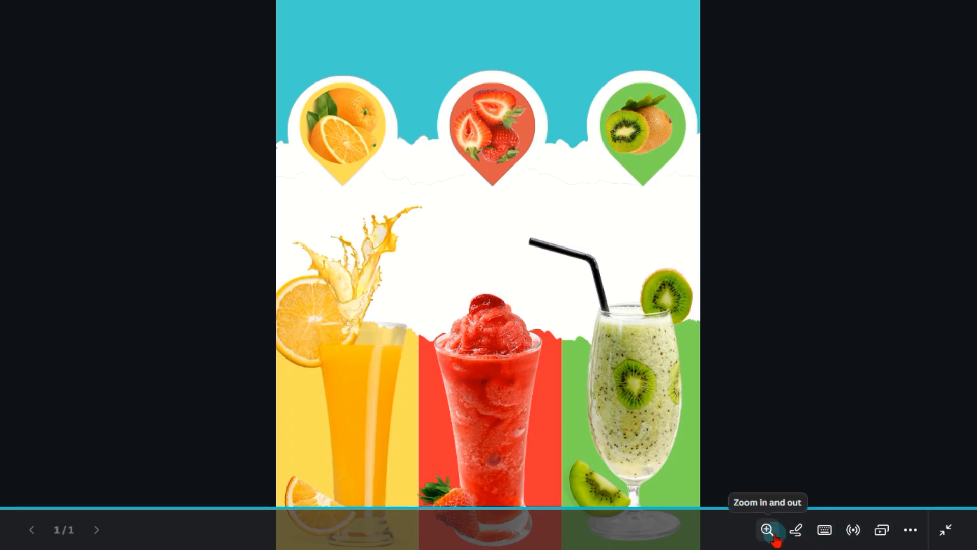
click(946, 529)
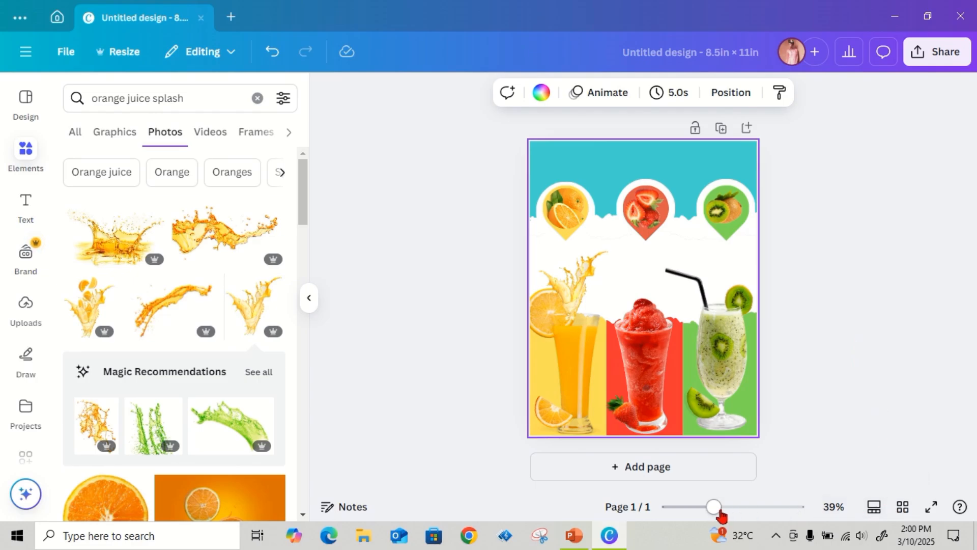
drag(714, 507, 739, 507)
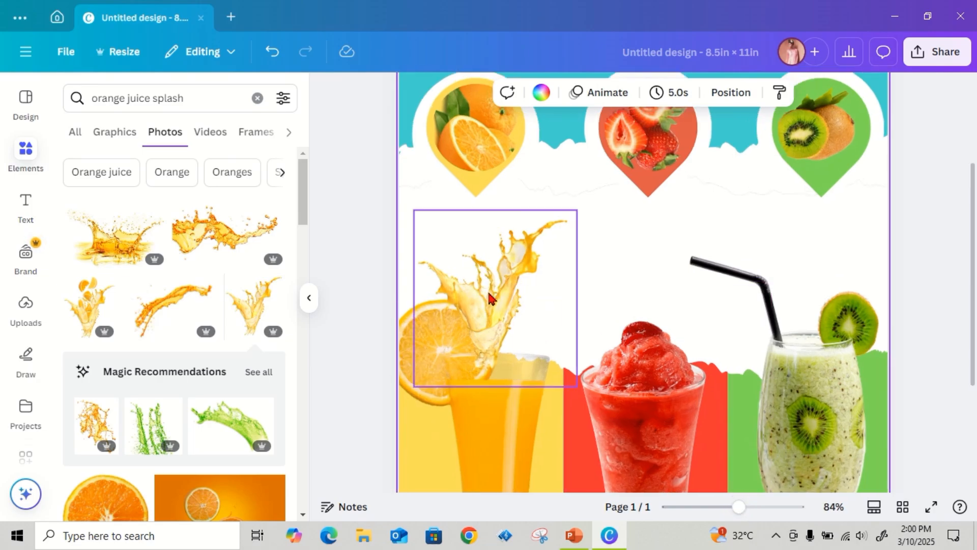
drag(494, 304, 508, 309)
click(350, 242)
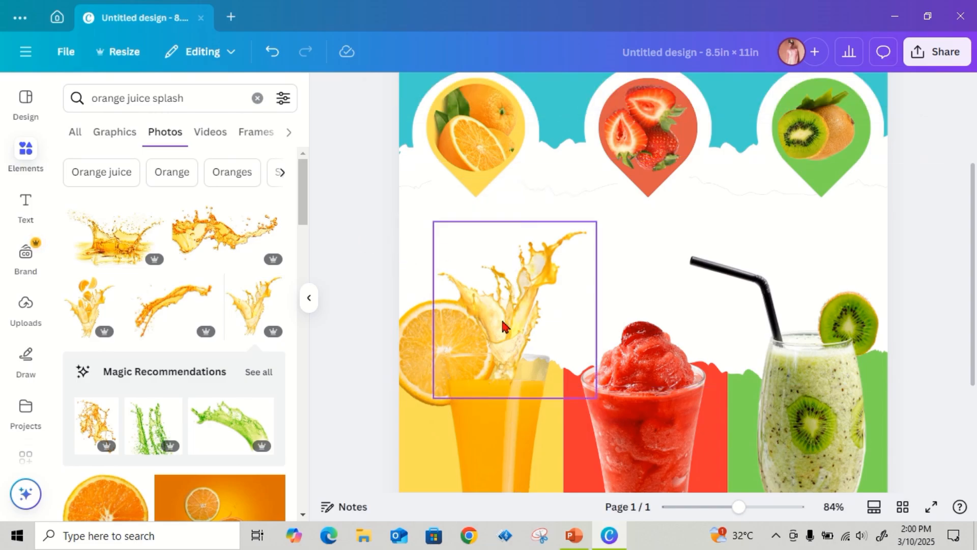
Shift the orange juice splash slightly up and to the left above the orange juice glass
drag(502, 326, 487, 322)
click(337, 206)
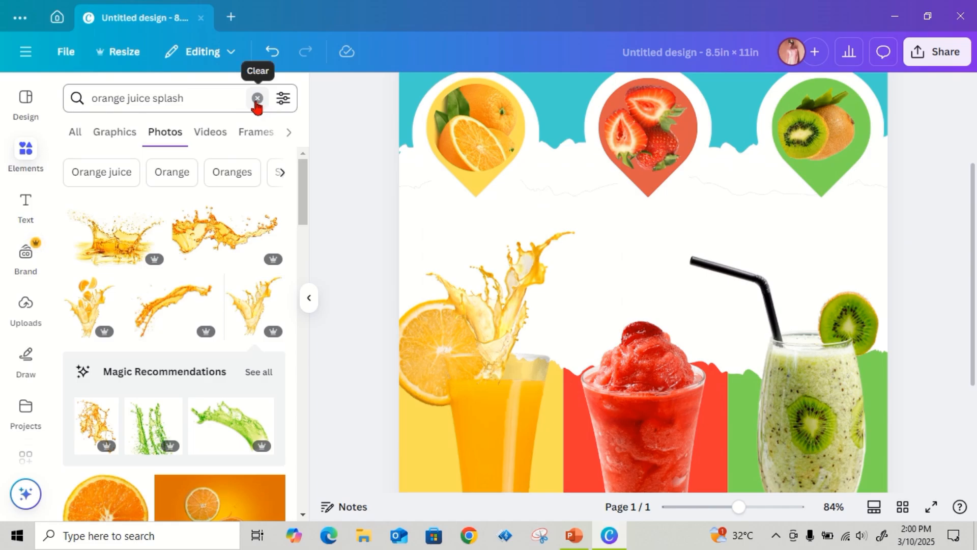
Replace the element search with "strawberry juice splash"
click(257, 99)
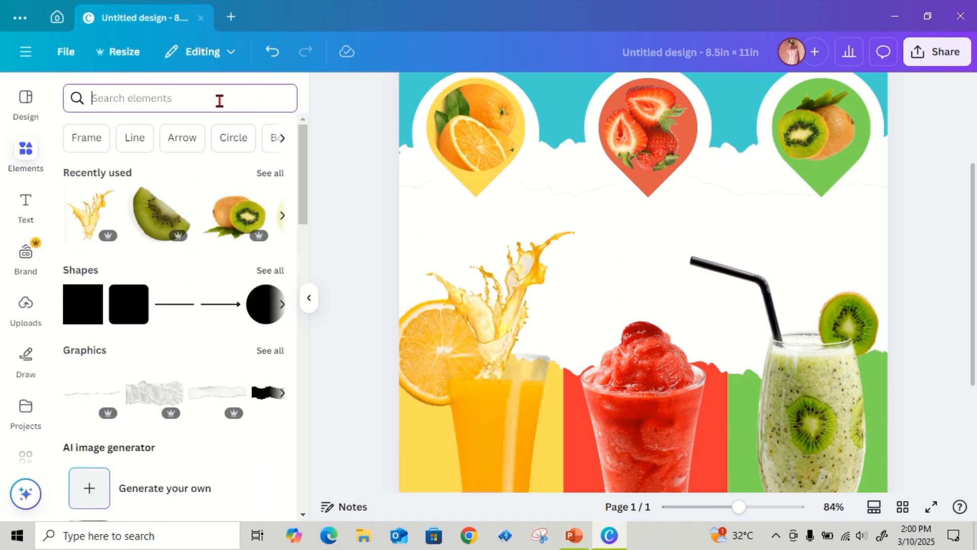
text(str)
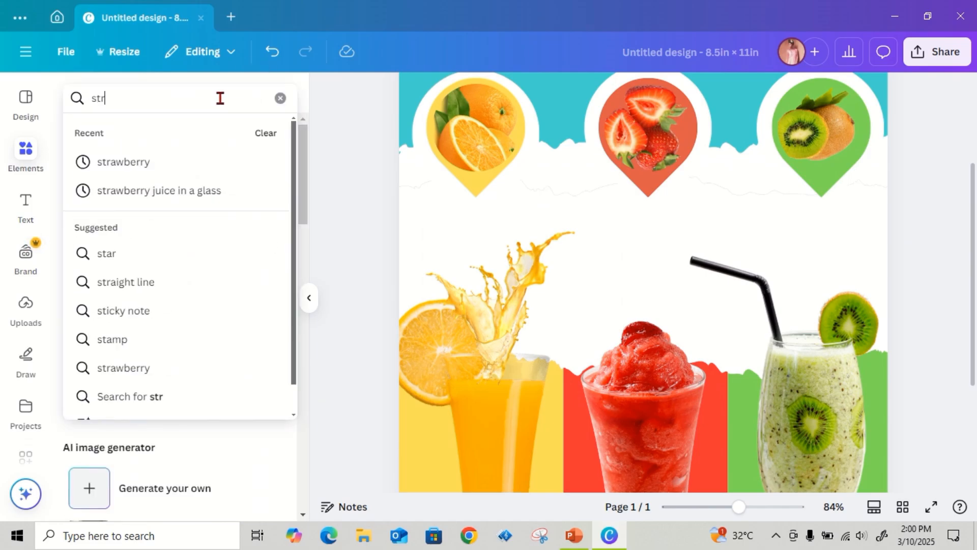
text(awberr)
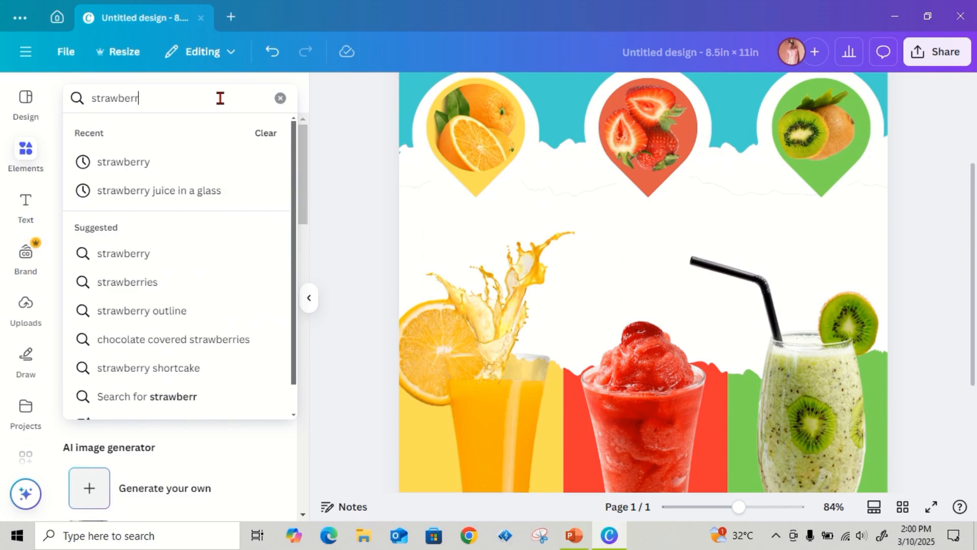
text(y j)
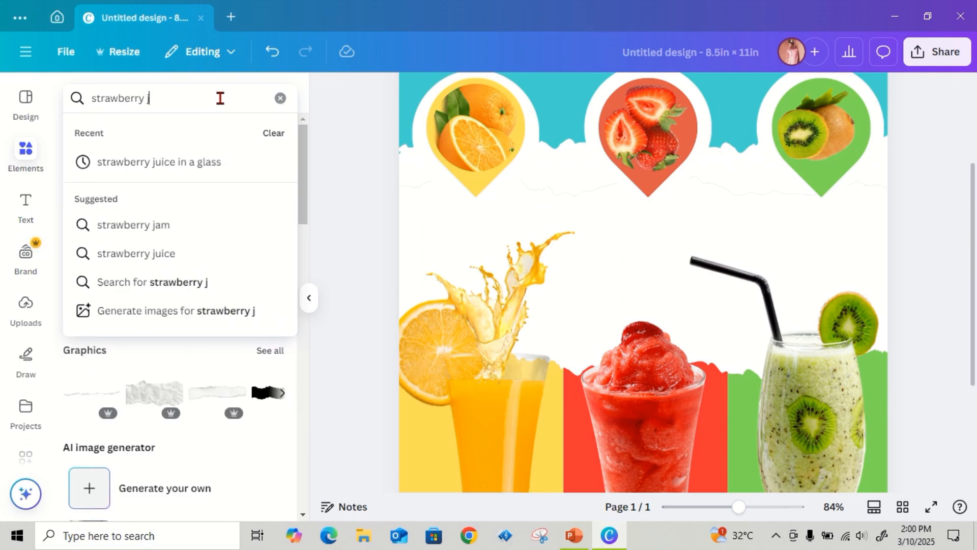
text(uice)
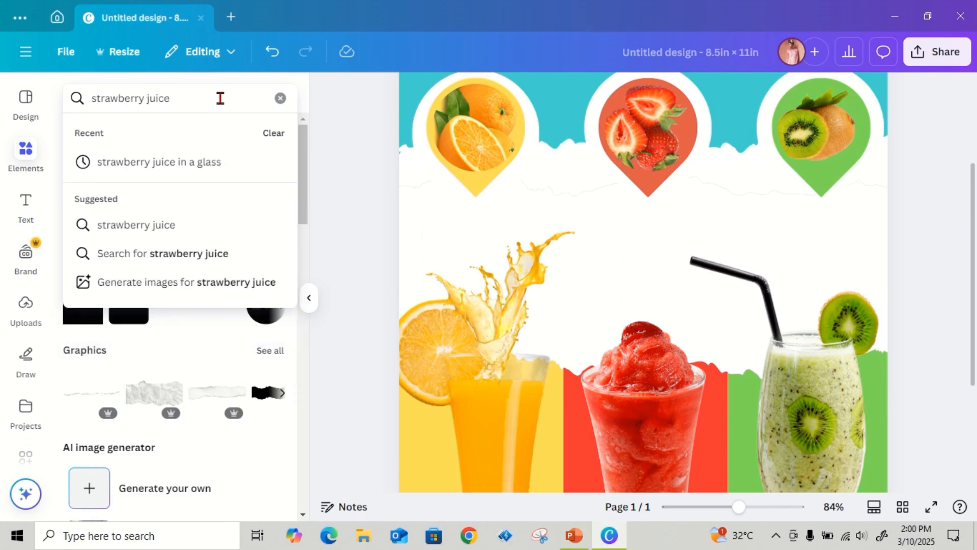
text( splas)
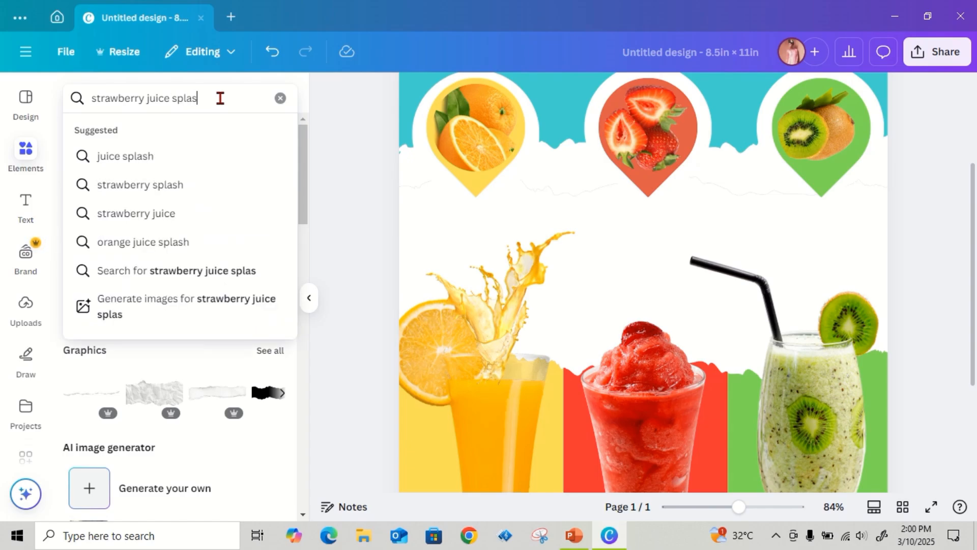
text(h)
key(Return)
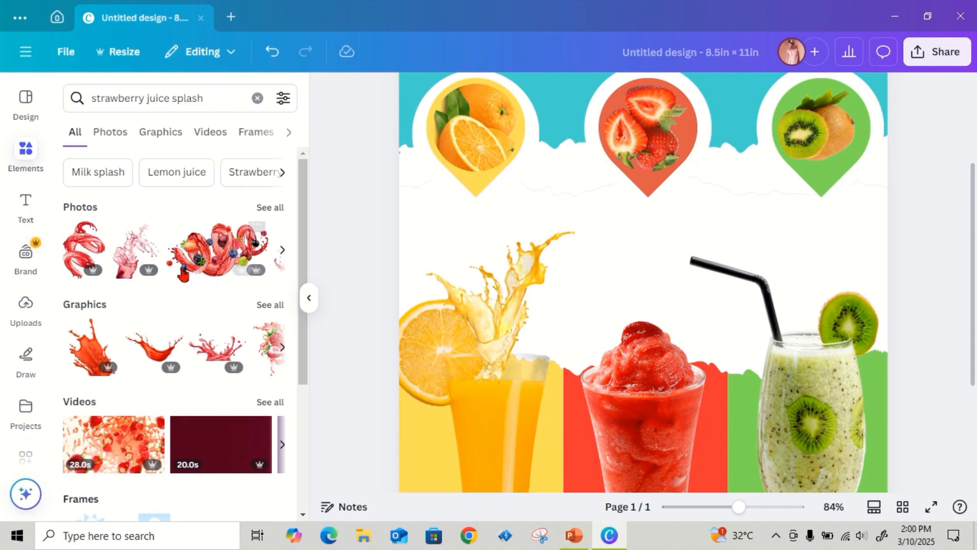
Add the red spiral juice splash photo, shrink it to less than a third of its size and place it above the strawberry drink
click(86, 252)
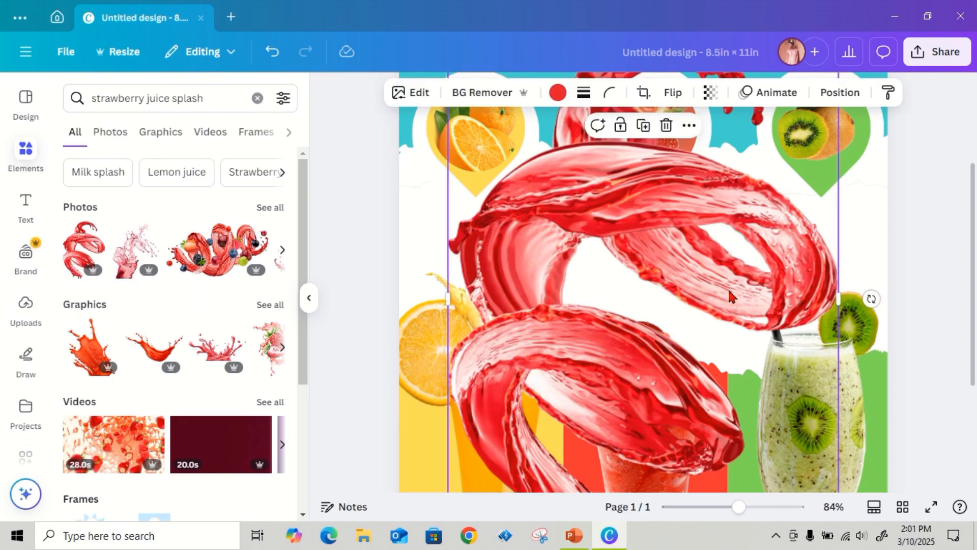
drag(738, 506, 718, 507)
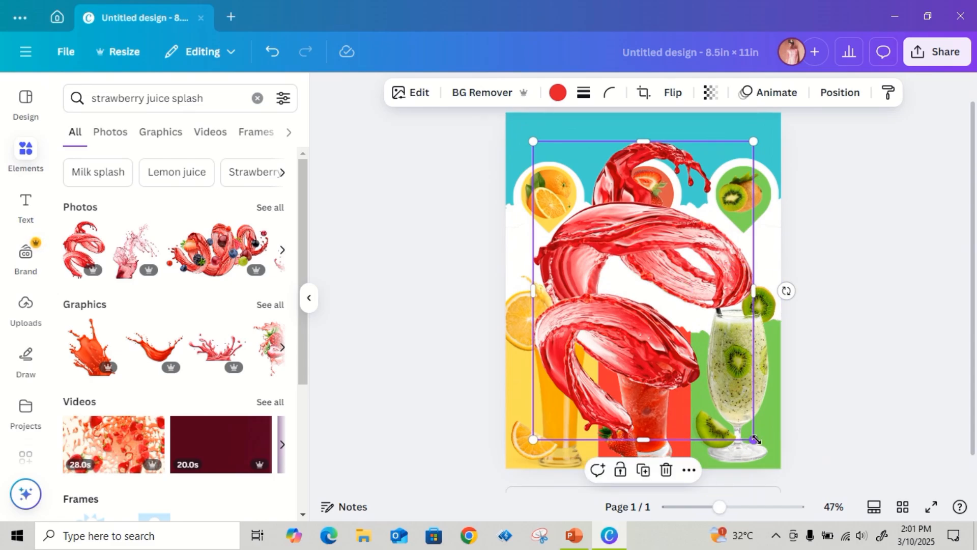
drag(755, 439, 554, 249)
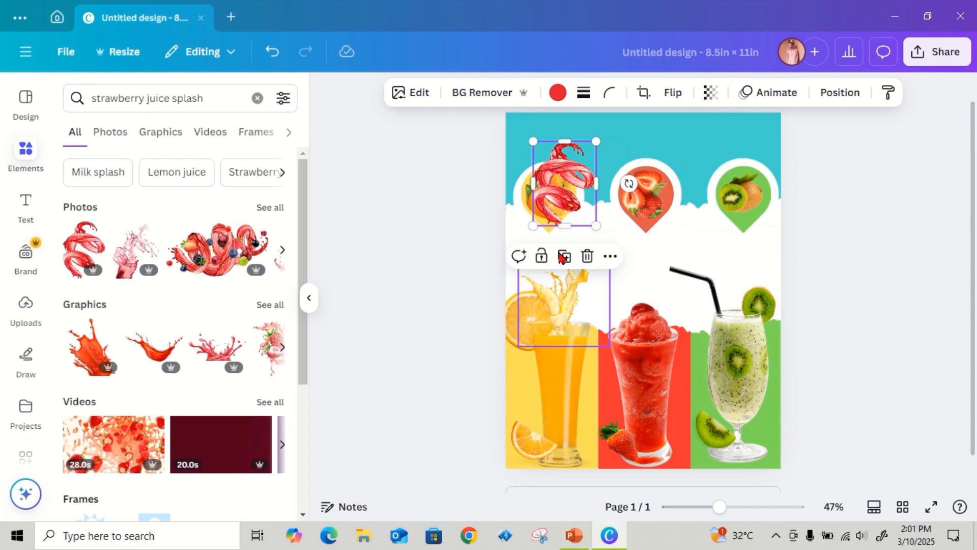
drag(560, 203, 642, 289)
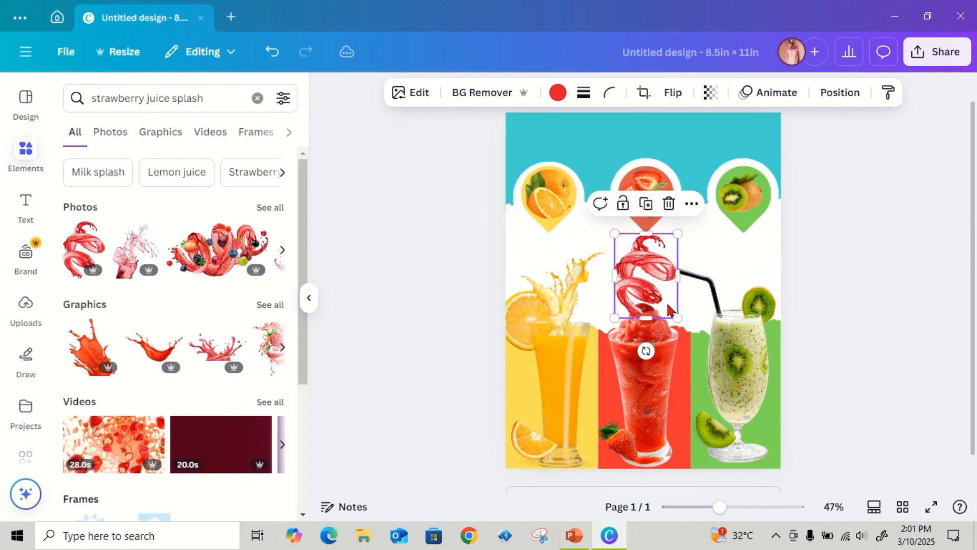
Shrink the red spiral splash slightly more and lower it so its base overlaps the top of the strawberry drink
drag(677, 317, 673, 312)
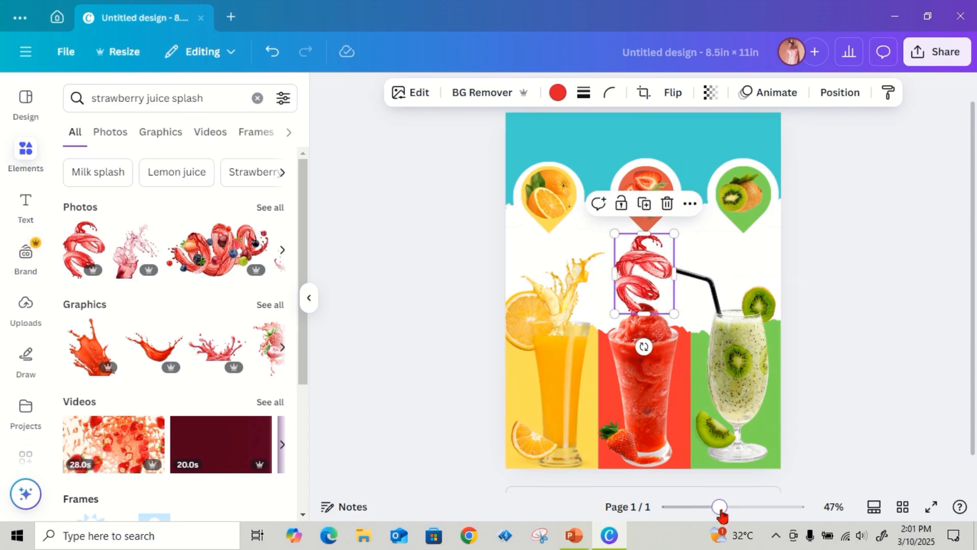
drag(719, 507, 730, 507)
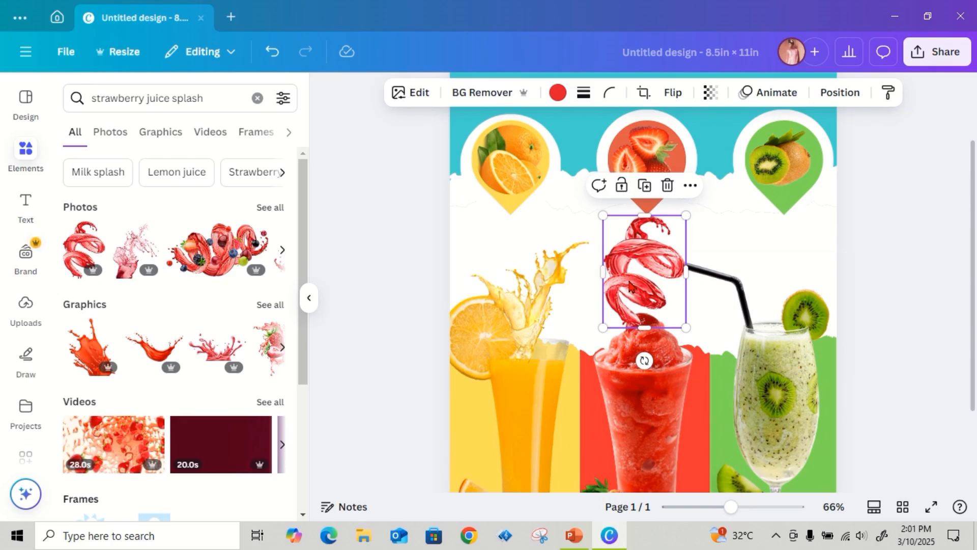
drag(639, 283, 629, 293)
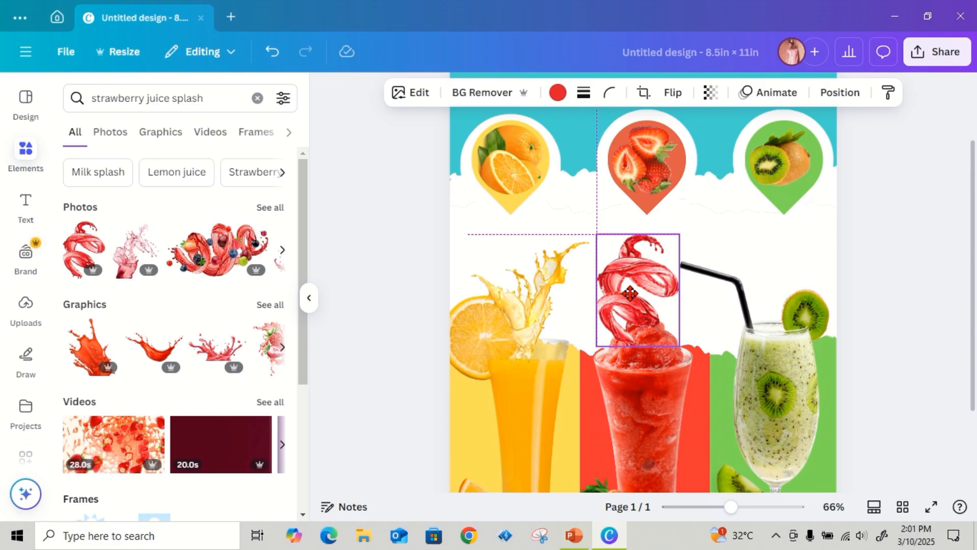
drag(630, 293, 623, 309)
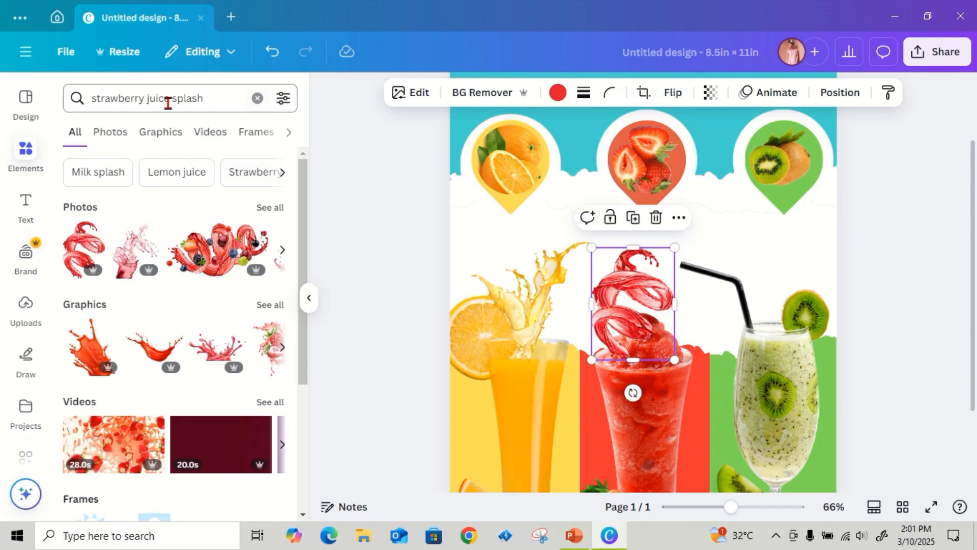
Change the element search to "kiwi juice splash" and show all matching photos
drag(145, 100, 87, 97)
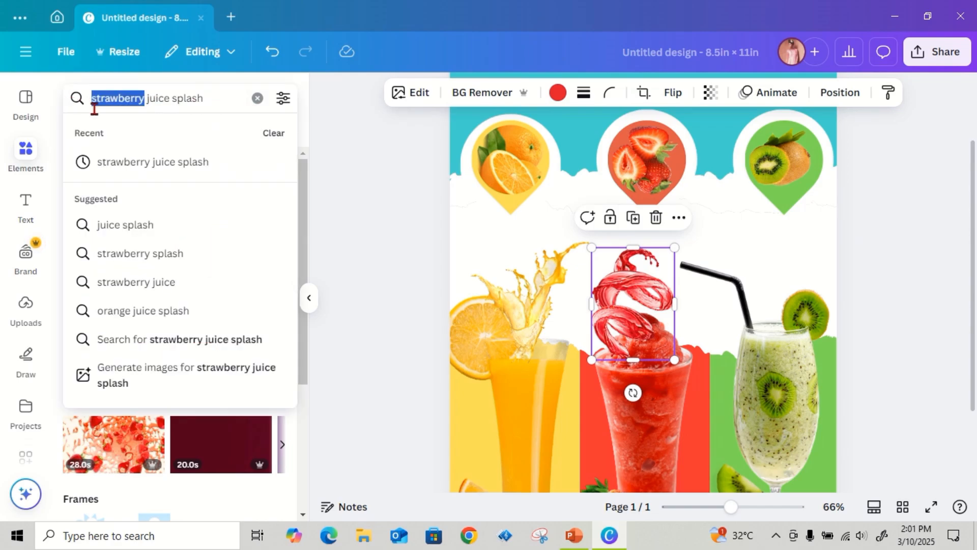
text(kiwi)
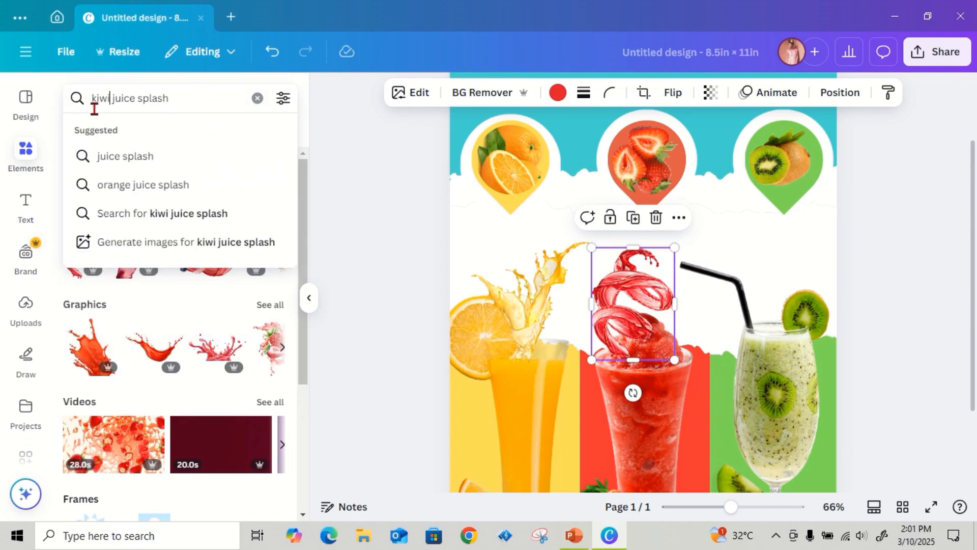
key(Return)
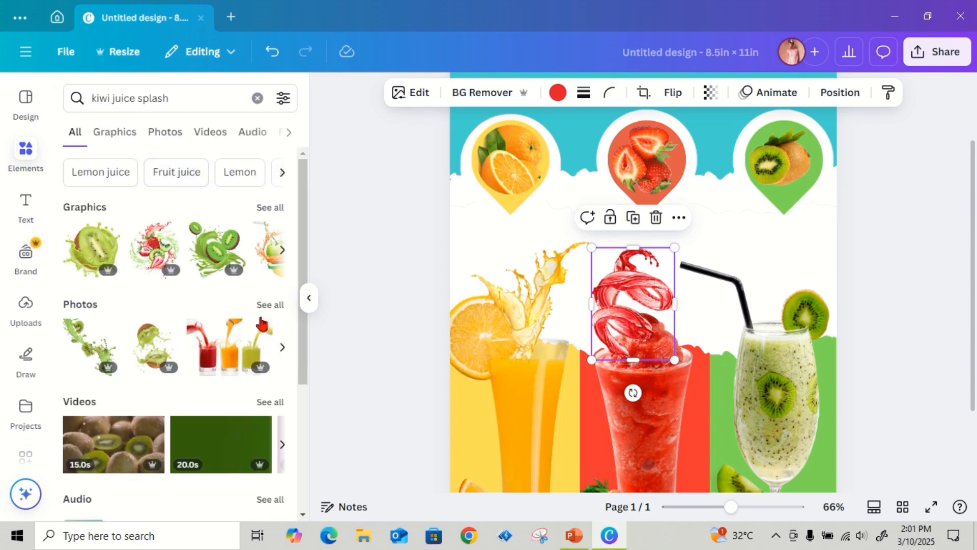
click(269, 305)
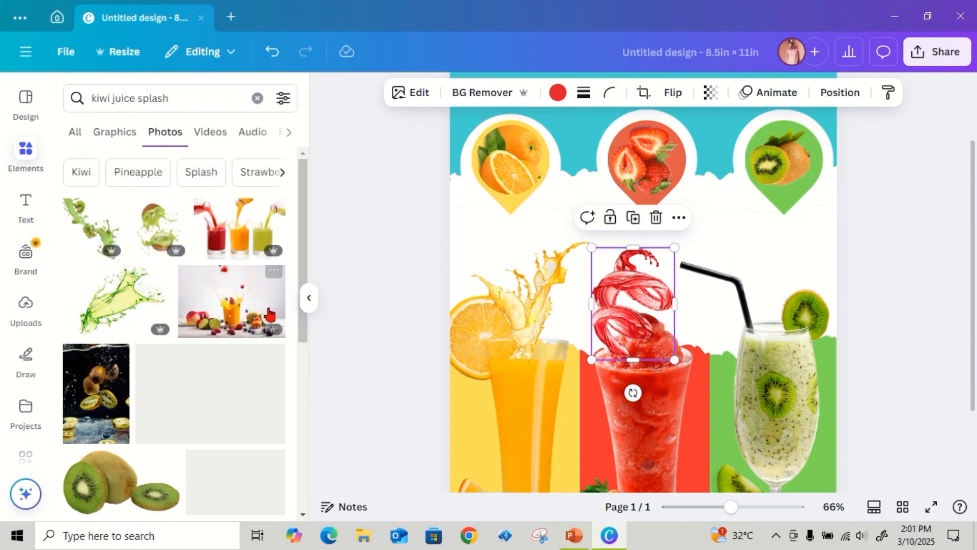
Look through the photo and graphic results for a green splash that suits the kiwi drink
scroll(205, 318, down, 10)
scroll(206, 318, down, 10)
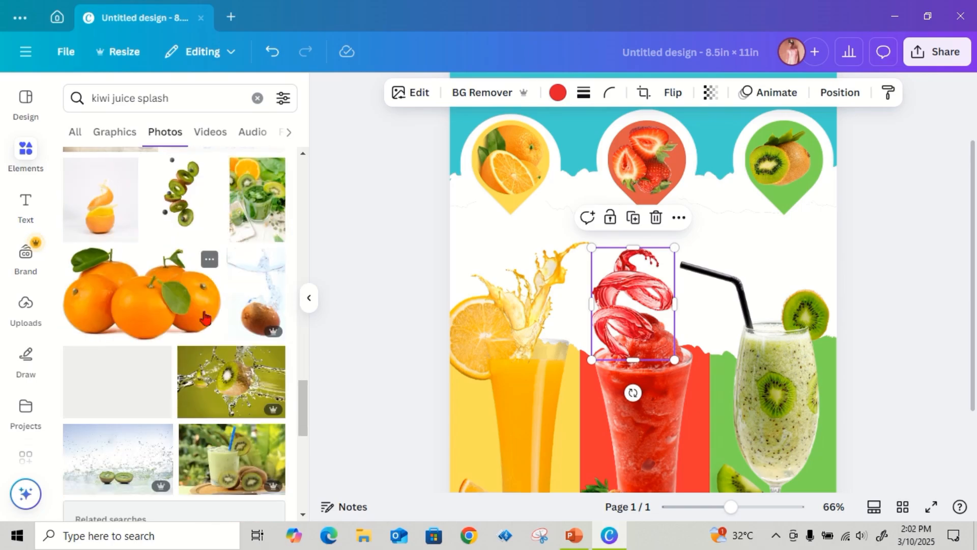
scroll(205, 318, down, 5)
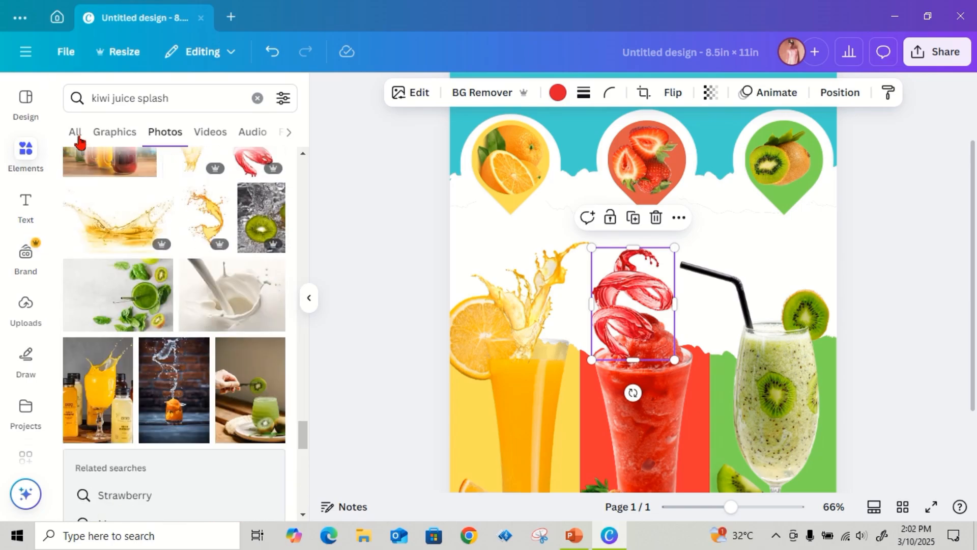
click(114, 132)
scroll(195, 339, down, 15)
scroll(194, 339, down, 10)
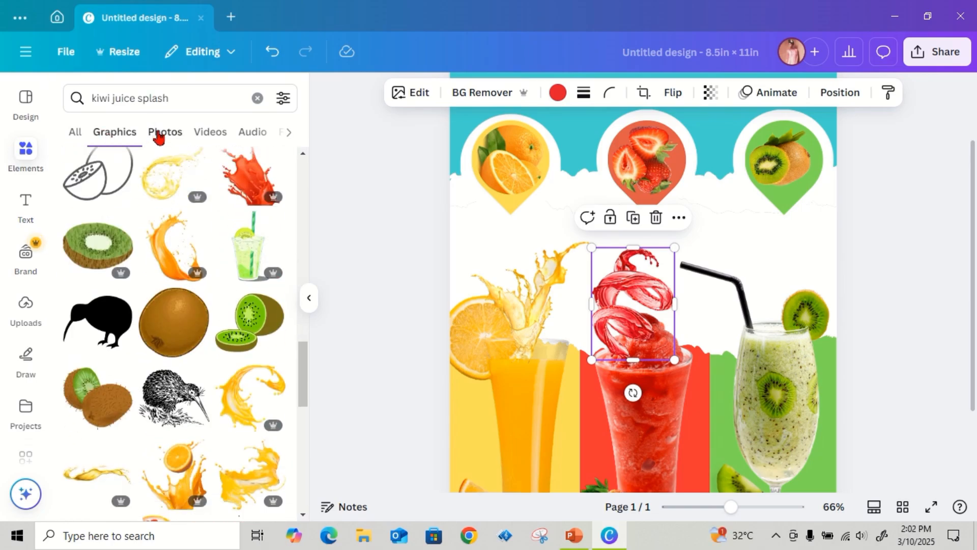
click(159, 134)
scroll(166, 314, down, 3)
scroll(165, 314, up, 5)
Switch the photo search to the suggested term "Splash" and find the light-green juice splash
click(201, 173)
click(99, 97)
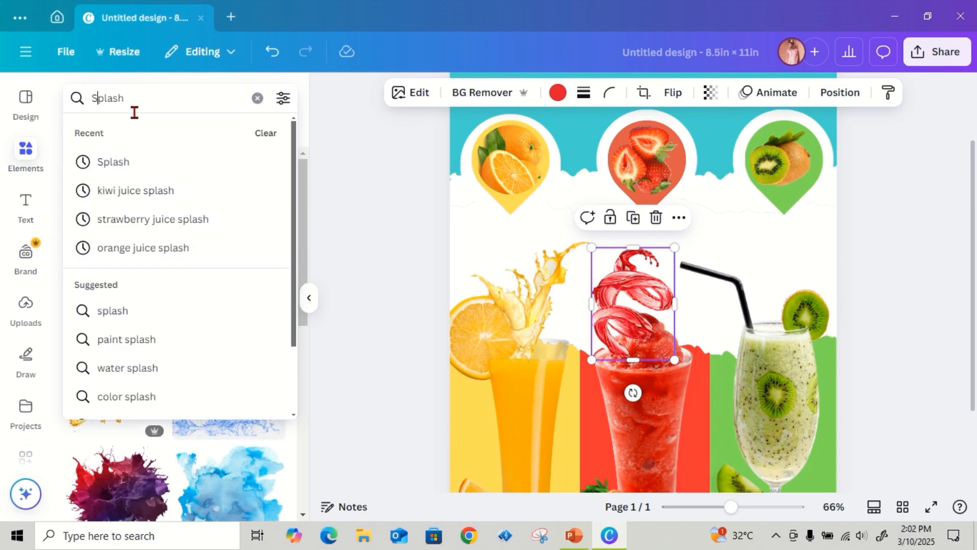
scroll(187, 352, down, 10)
scroll(186, 352, down, 3)
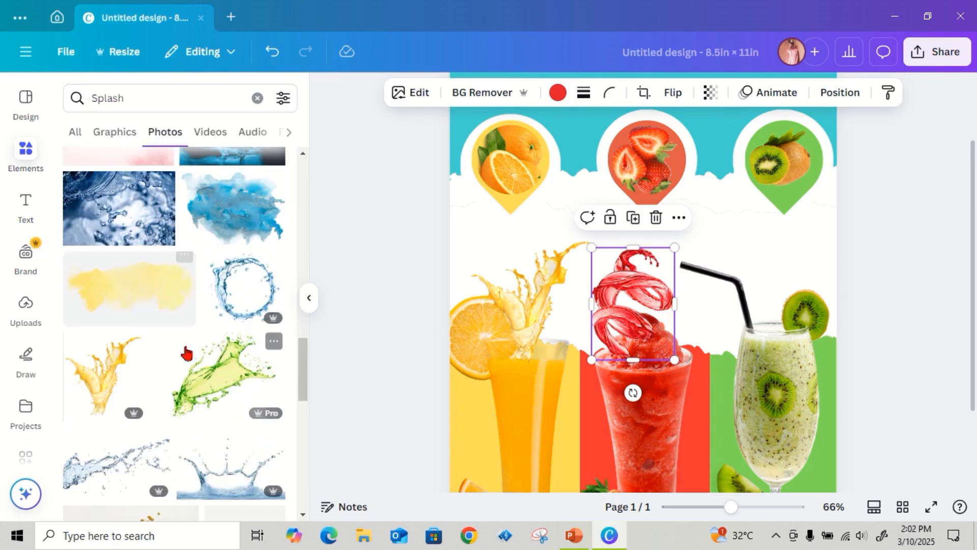
scroll(187, 352, down, 2)
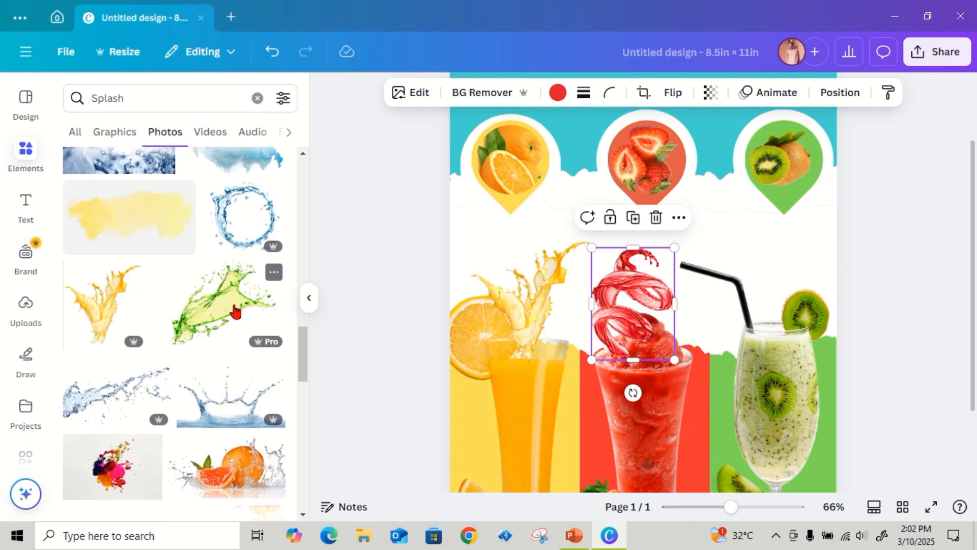
Add the light-green splash photo to the page, remove its background and shrink it to about half its size
click(240, 316)
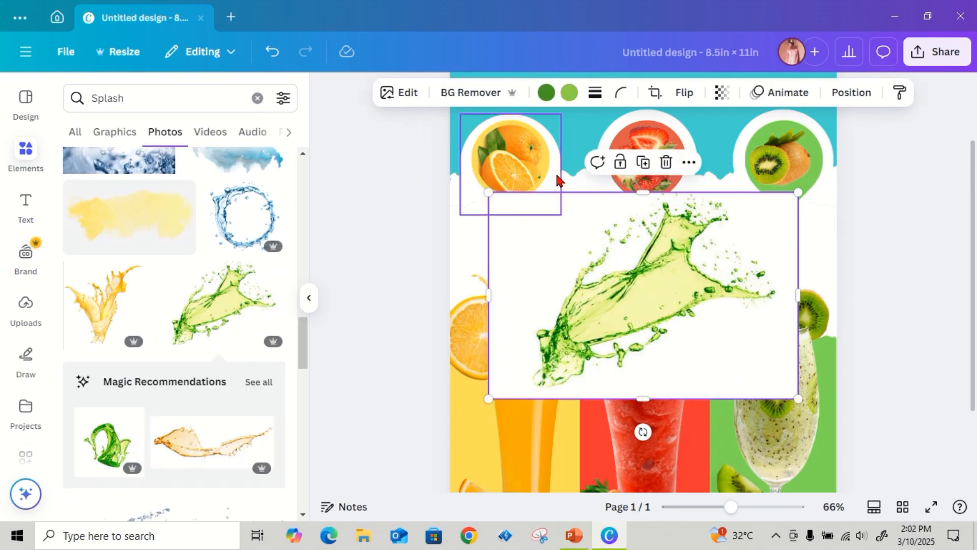
click(464, 94)
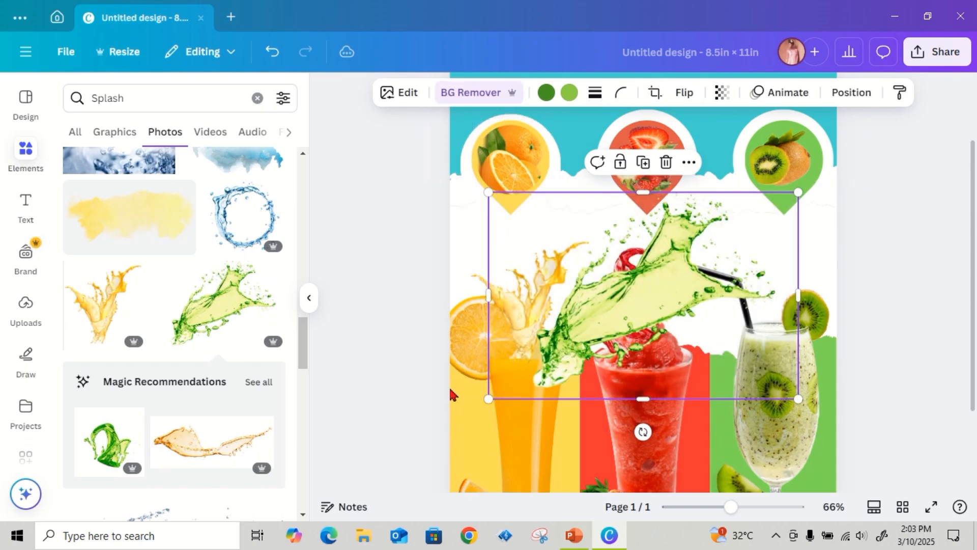
drag(797, 397, 644, 294)
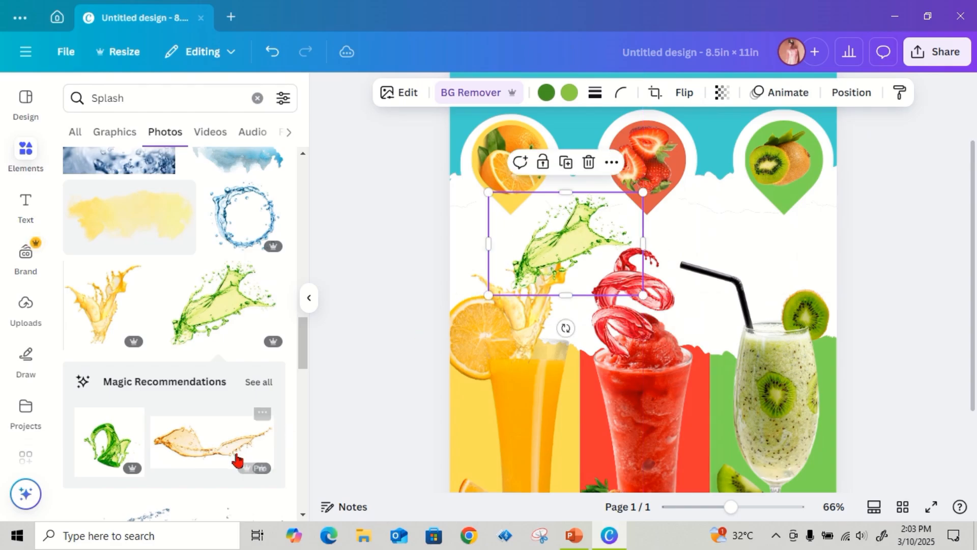
Add the recommended curling green splash, remove its background, shrink it to about two thirds and move it over the kiwi pin
click(113, 441)
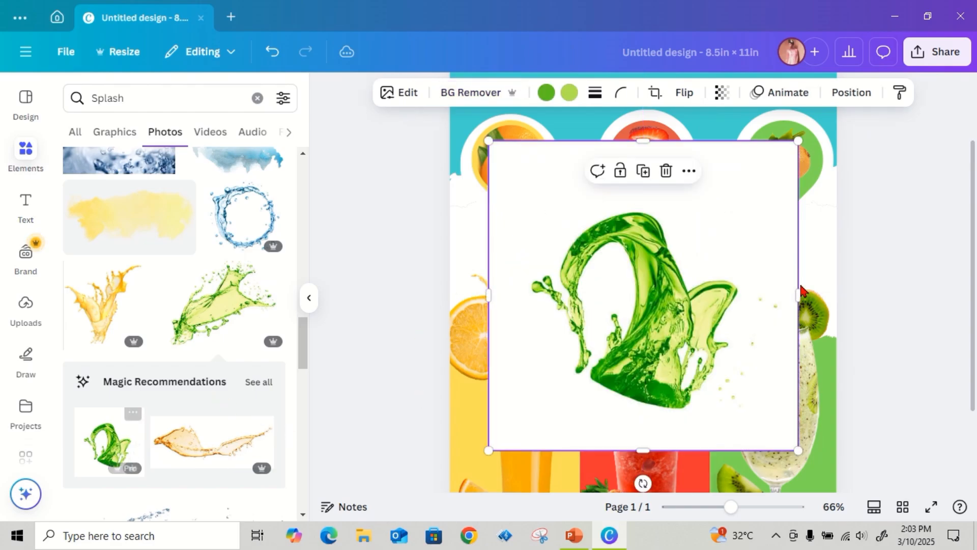
click(501, 92)
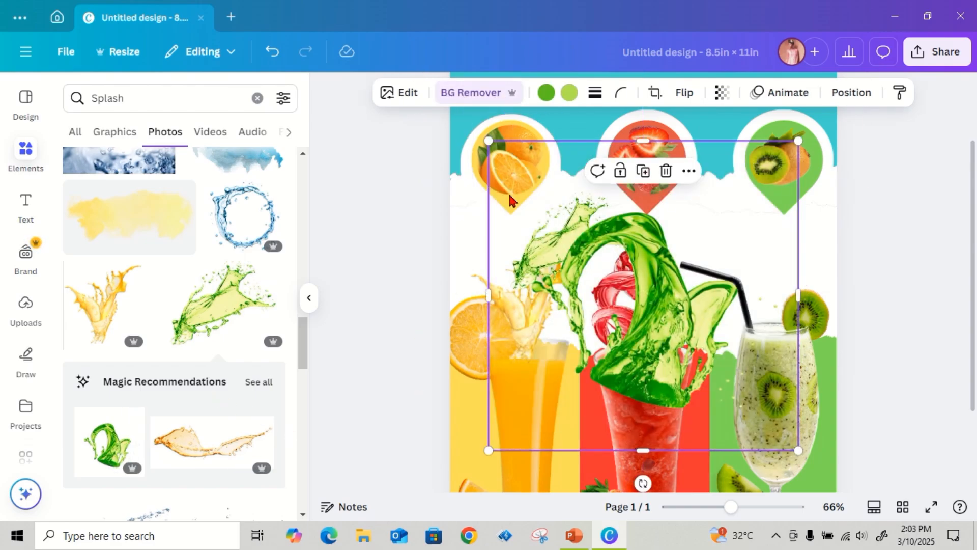
drag(798, 450, 697, 349)
drag(606, 270, 757, 214)
Shrink the light-green splash a little, rotate it about half a turn and place it at the rim of the kiwi glass
click(598, 250)
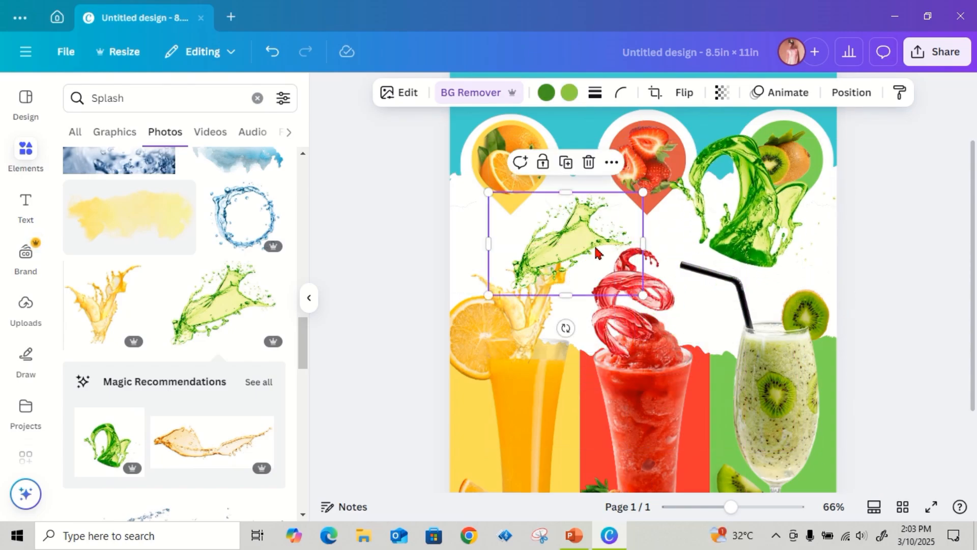
drag(644, 295, 617, 277)
drag(553, 310, 544, 174)
drag(557, 233, 763, 331)
Shrink the curling green splash to about three quarters and place it directly above the kiwi glass, overlapping the light-green splash
click(773, 232)
drag(852, 296, 819, 263)
drag(764, 225, 818, 328)
drag(872, 364, 853, 344)
drag(770, 270, 769, 291)
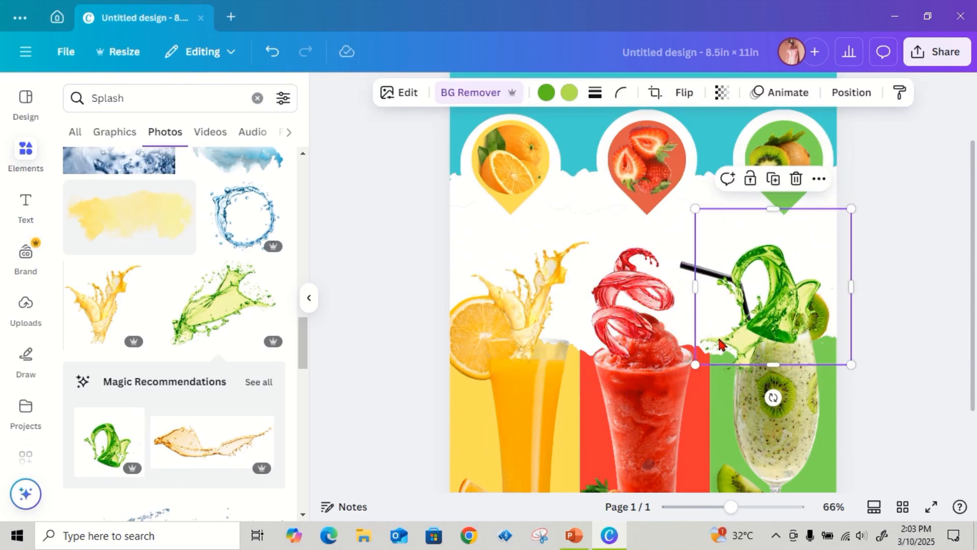
Try to lower the light-green splash slightly at the kiwi glass rim
click(748, 358)
drag(746, 355, 746, 365)
click(925, 209)
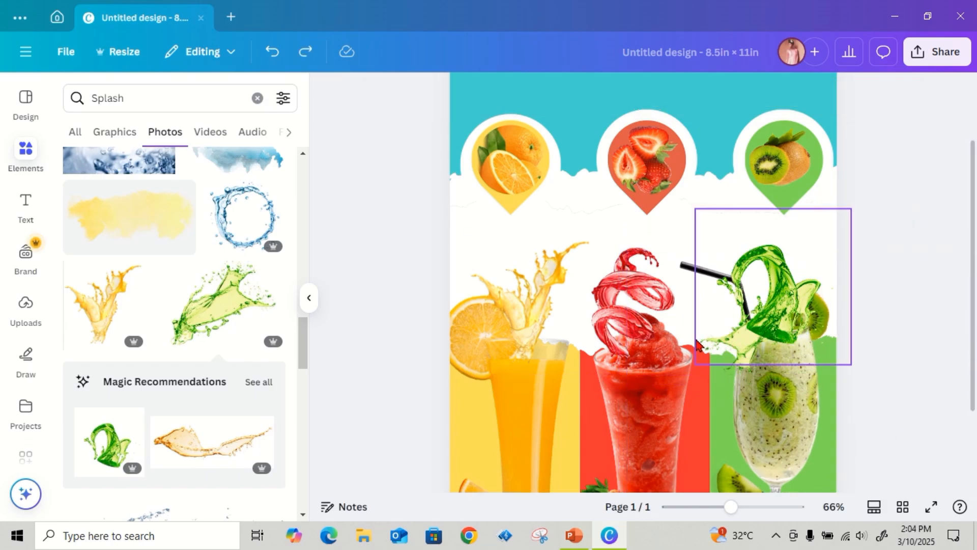
Rotate the curling green splash a few degrees clockwise and move it aside, up and to the right of the kiwi glass
click(696, 340)
drag(774, 397, 761, 400)
drag(772, 308, 849, 238)
Enlarge the light-green splash slightly and rotate it clockwise so it spreads across the rim of the kiwi glass
click(763, 333)
drag(823, 366, 836, 374)
drag(658, 351, 673, 283)
Move the curling green splash back over the light-green splash so both rise from the kiwi drink
click(839, 237)
drag(838, 238, 798, 314)
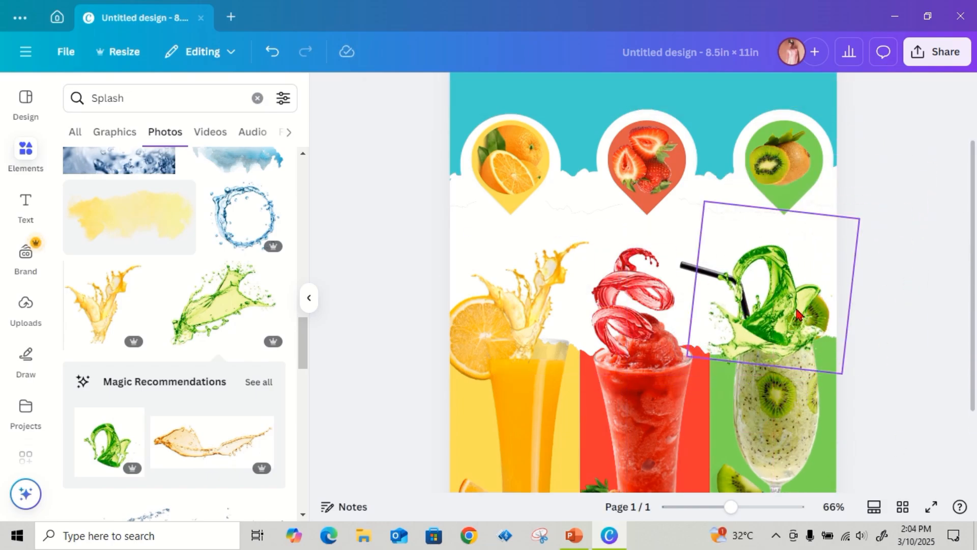
Search the elements library for "orange drips and drops"
click(437, 398)
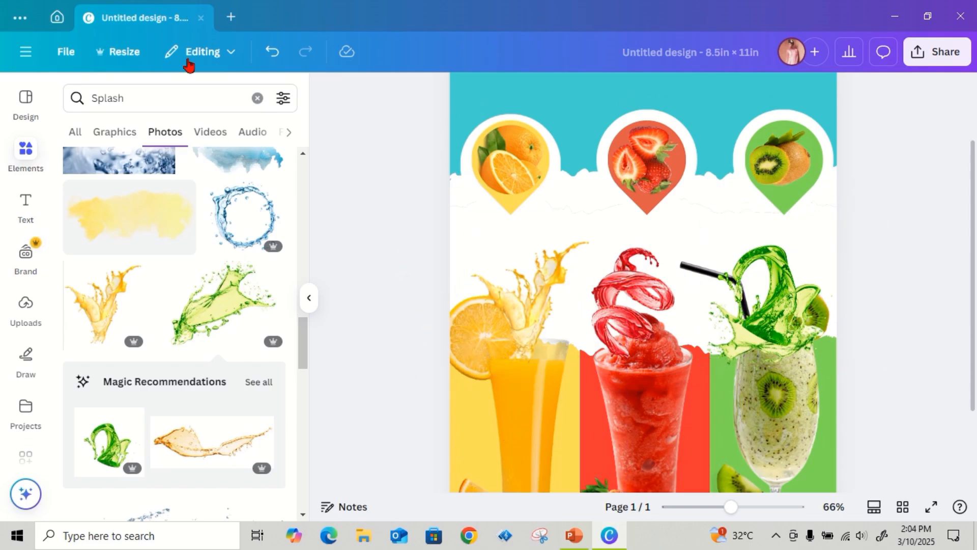
click(253, 101)
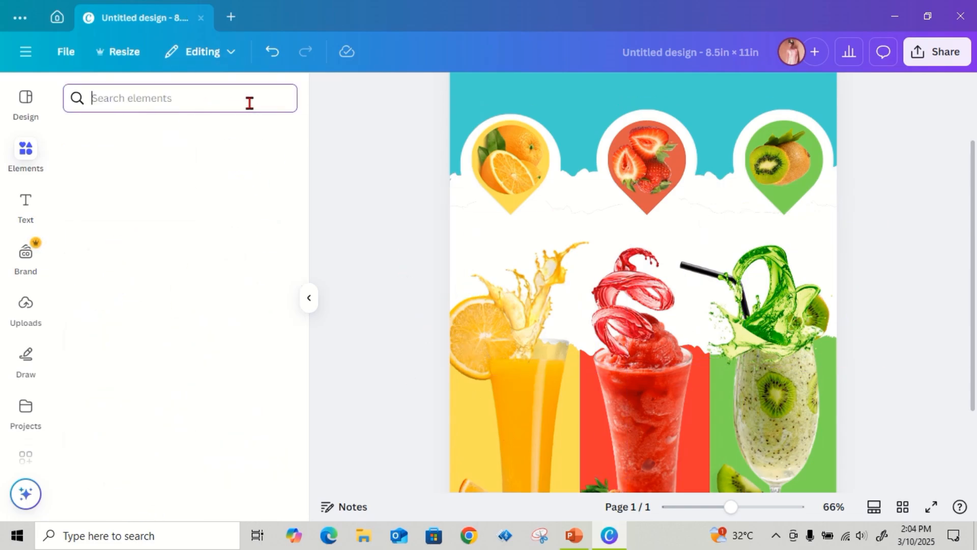
text(orange)
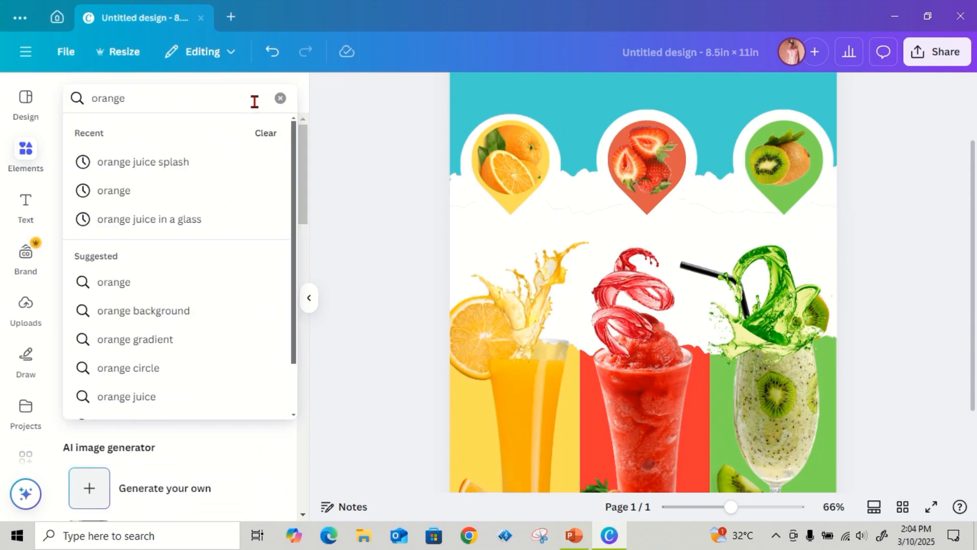
text(dr)
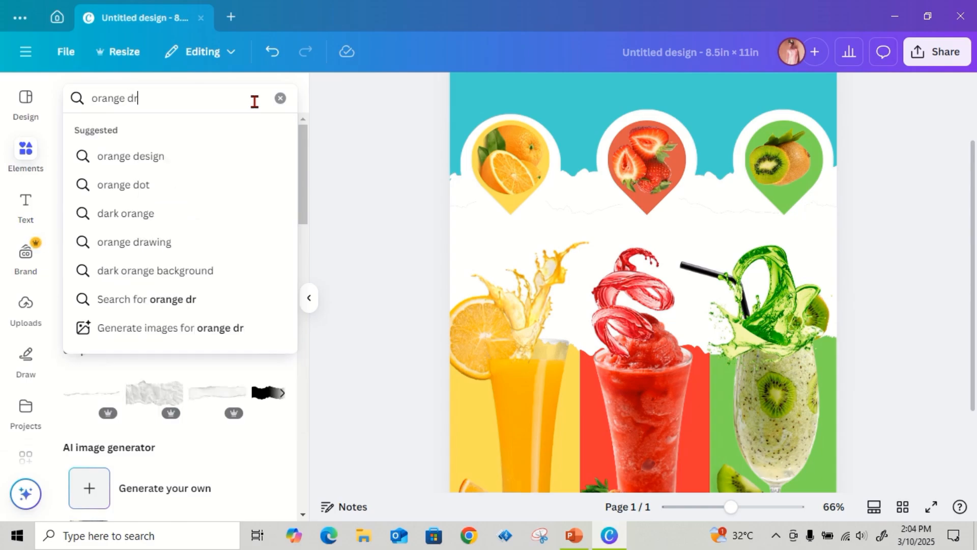
text(ips )
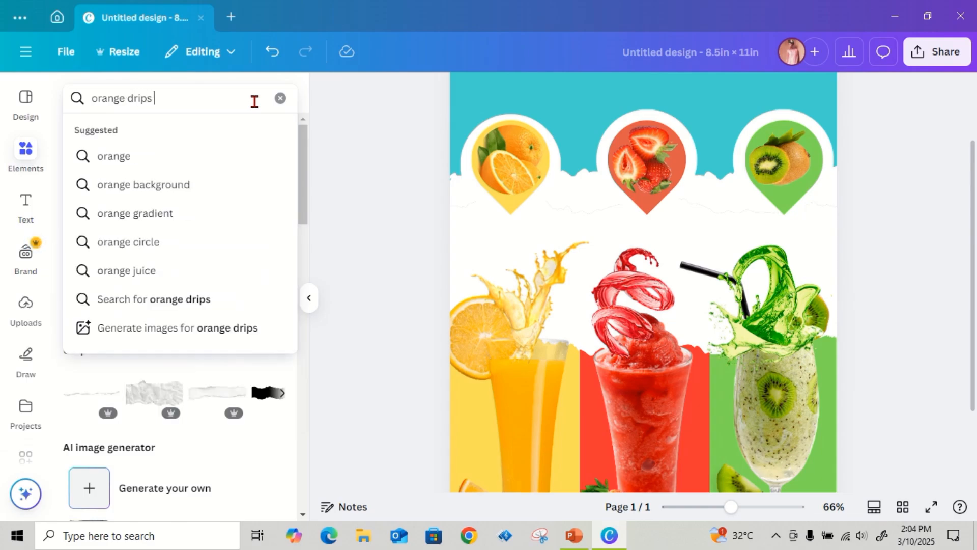
text(and drops)
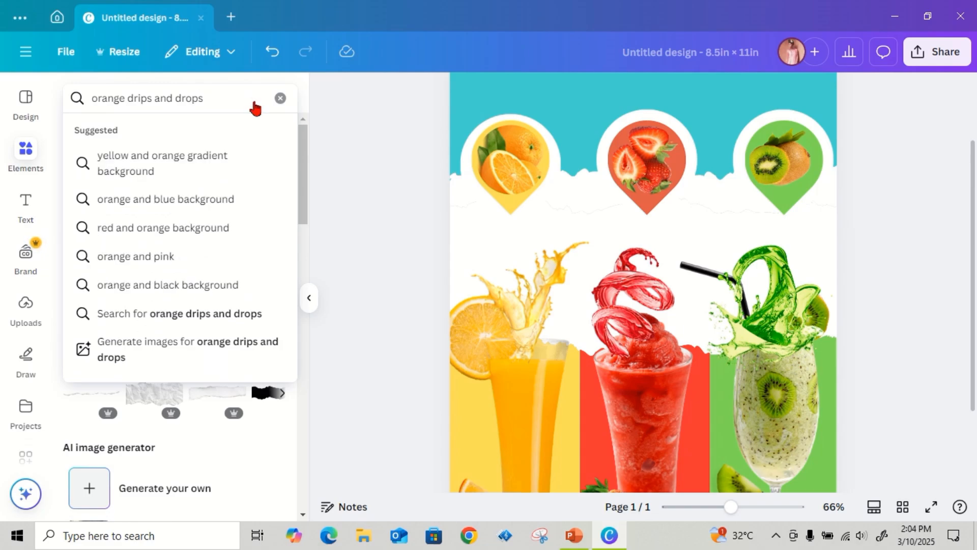
key(Return)
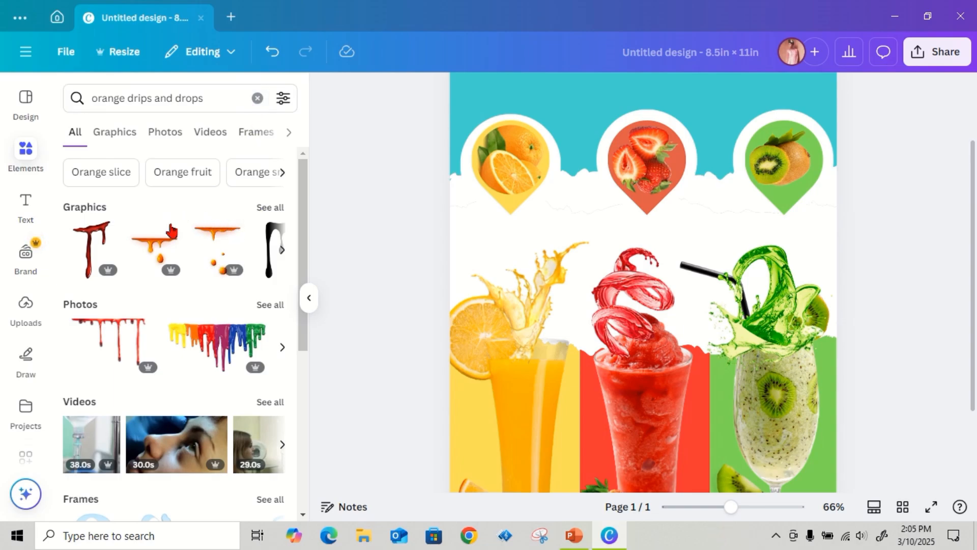
Add the glossy golden drip with two long runs from the graphics results to the flyer
scroll(214, 274, down, 3)
scroll(214, 277, up, 3)
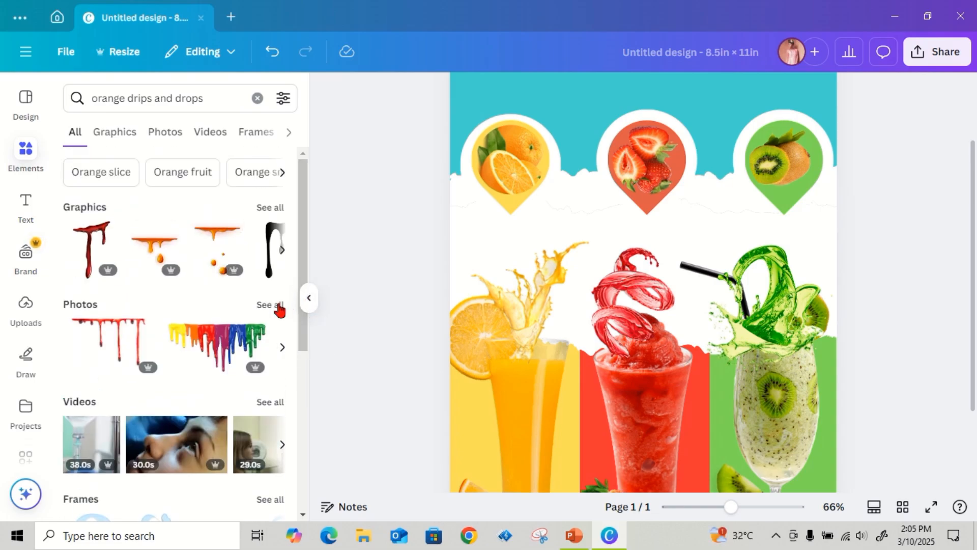
click(276, 208)
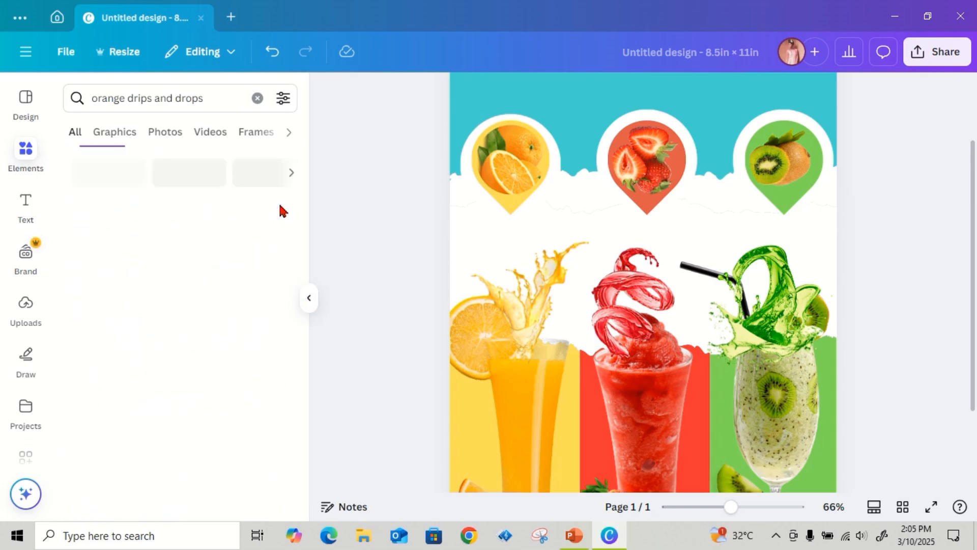
scroll(194, 300, down, 3)
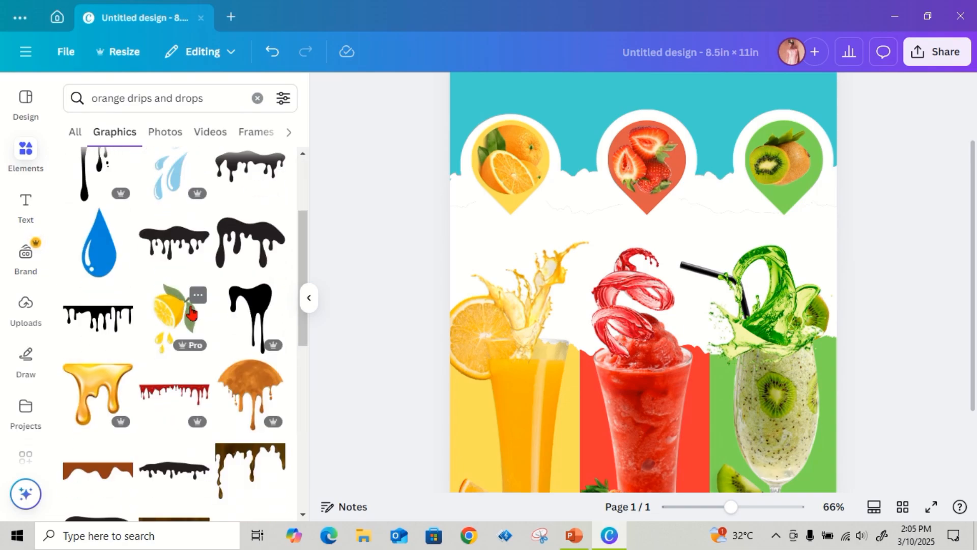
scroll(191, 313, down, 3)
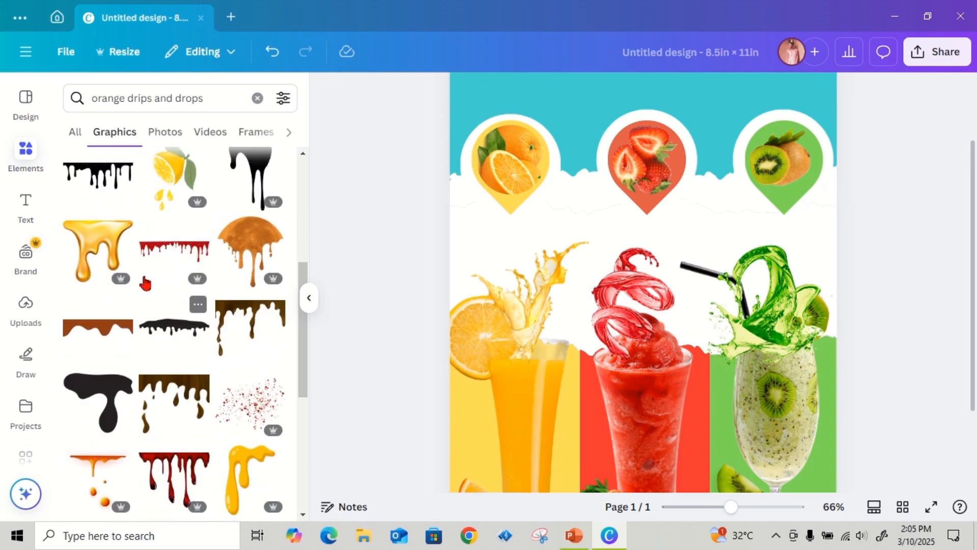
click(117, 247)
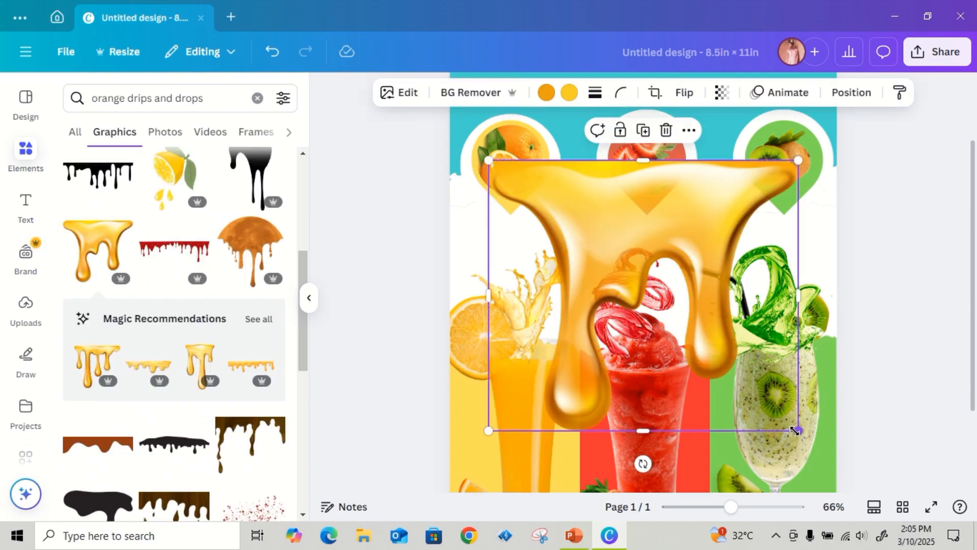
Shrink the golden drip to about half the orange glass's width plus its overhang and move it onto the glass rim
drag(795, 430, 550, 259)
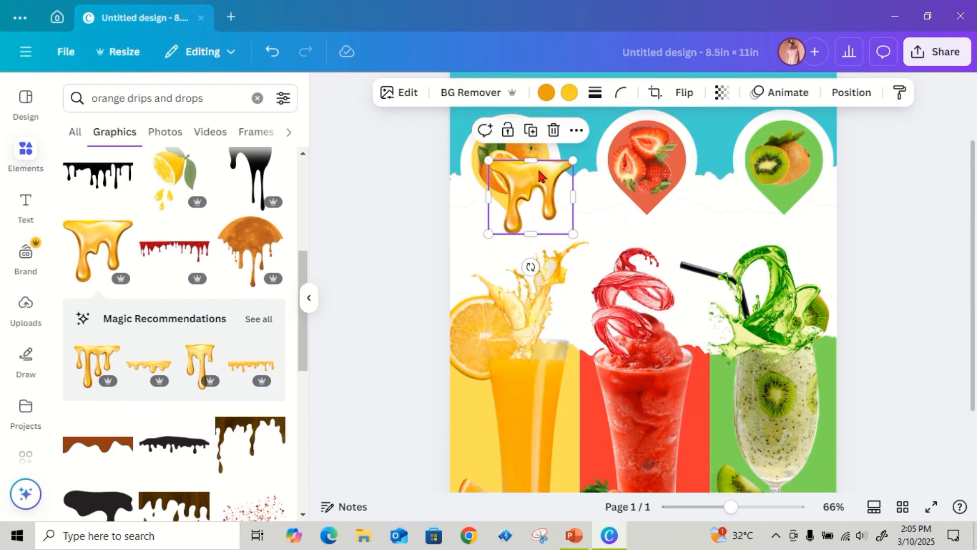
drag(539, 174, 546, 252)
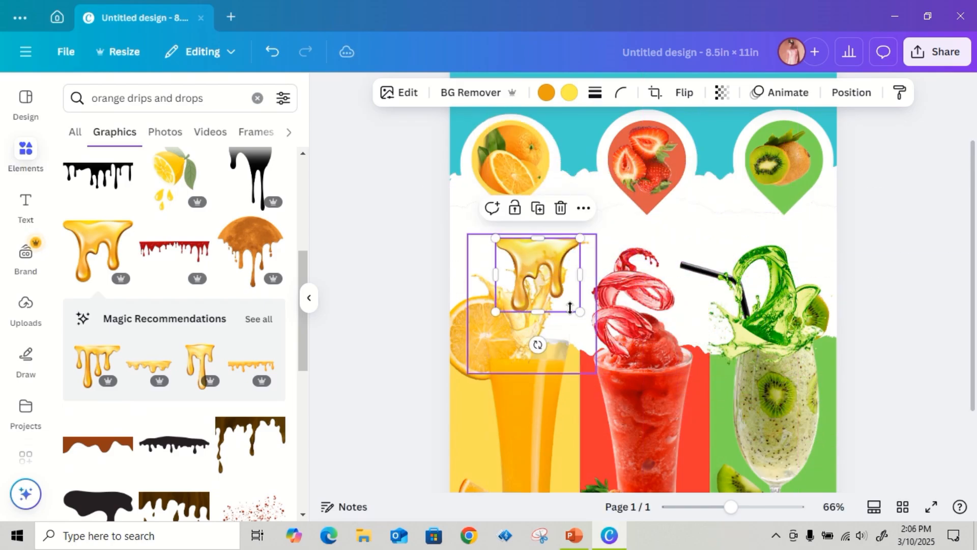
drag(580, 312, 562, 295)
drag(531, 238, 522, 213)
drag(533, 239, 537, 260)
key(ctrl+z)
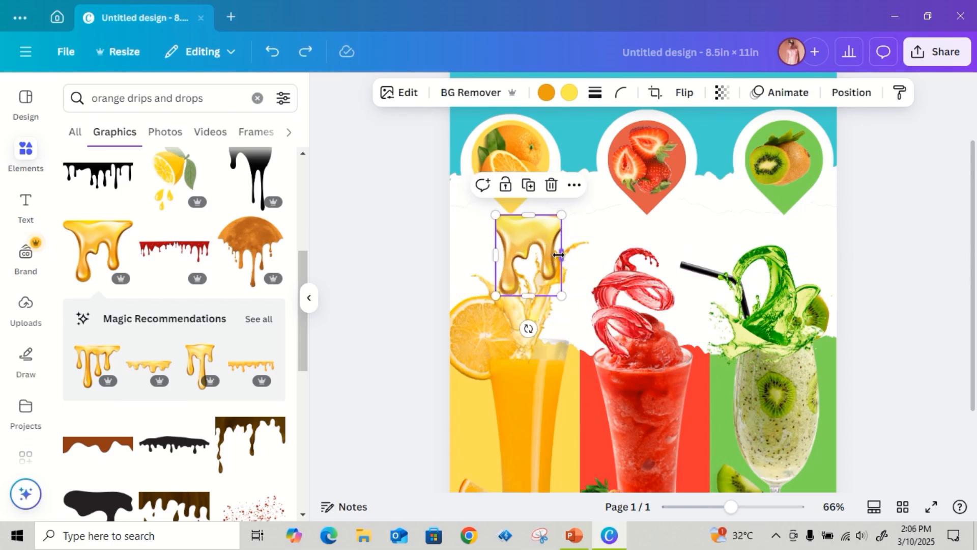
drag(562, 295, 550, 374)
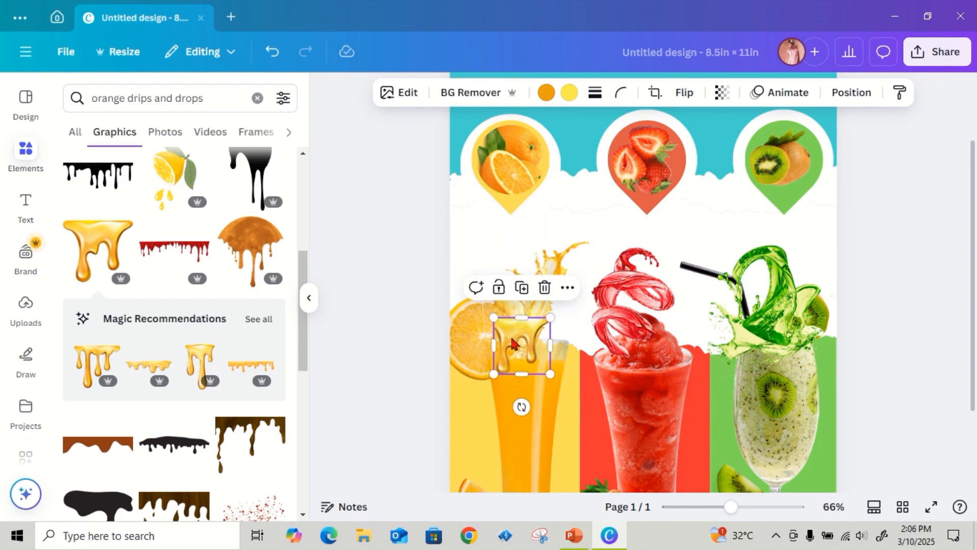
drag(512, 344, 507, 360)
Lower the golden drip slightly so it hangs from the rim of the orange juice glass
click(743, 511)
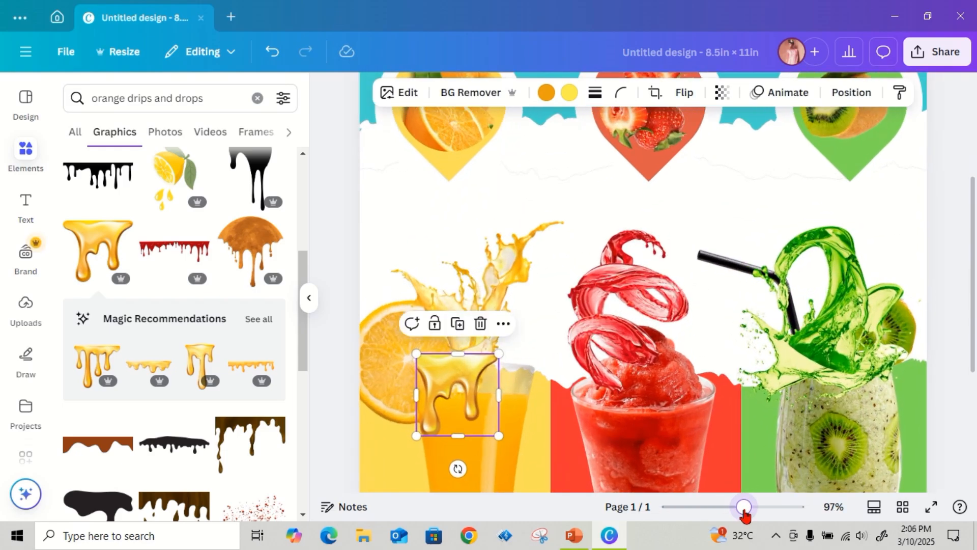
drag(743, 507, 748, 507)
mouse_move(426, 376)
mouse_down()
mouse_move(429, 407)
mouse_move(428, 393)
mouse_up()
drag(748, 507, 725, 506)
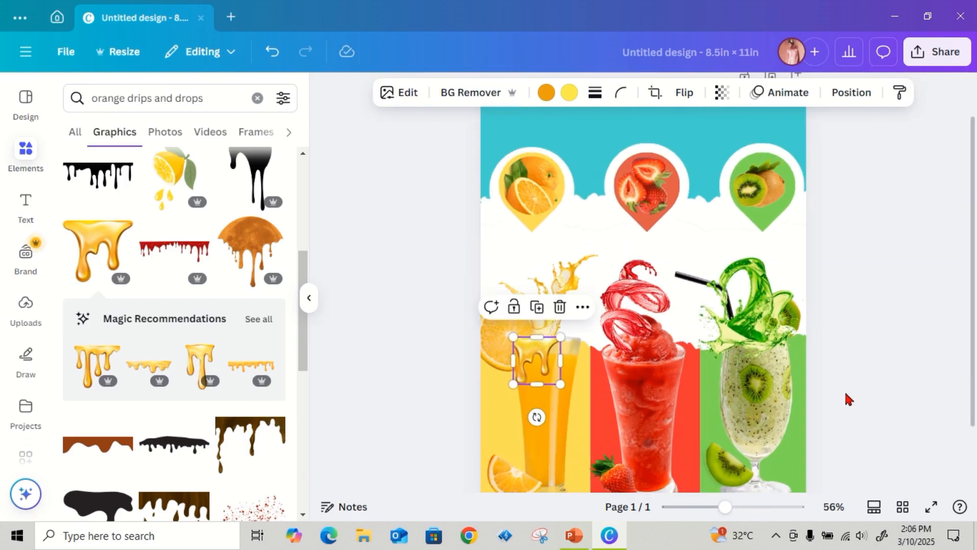
click(848, 399)
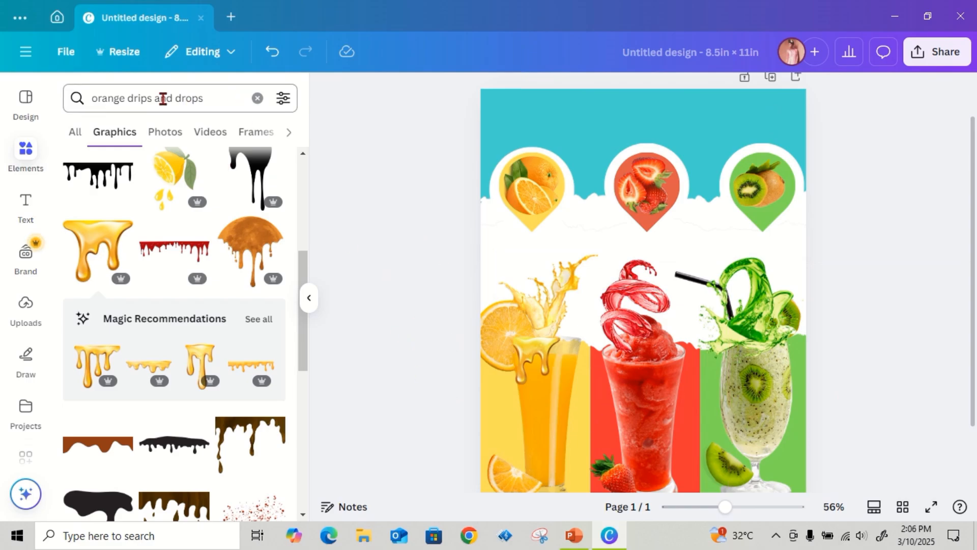
Change the elements search to "strawberry drips and drops"
click(130, 98)
drag(127, 98, 90, 99)
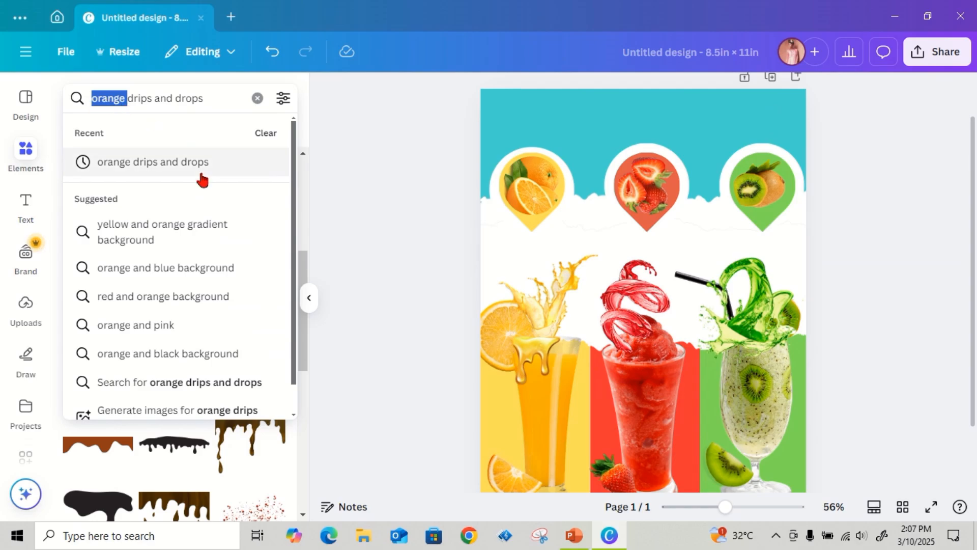
text(straw)
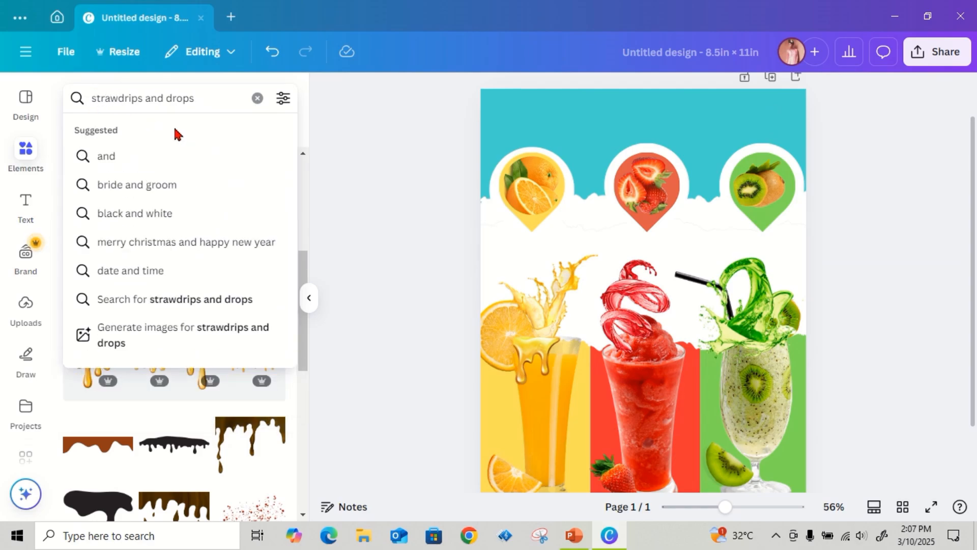
text(berry)
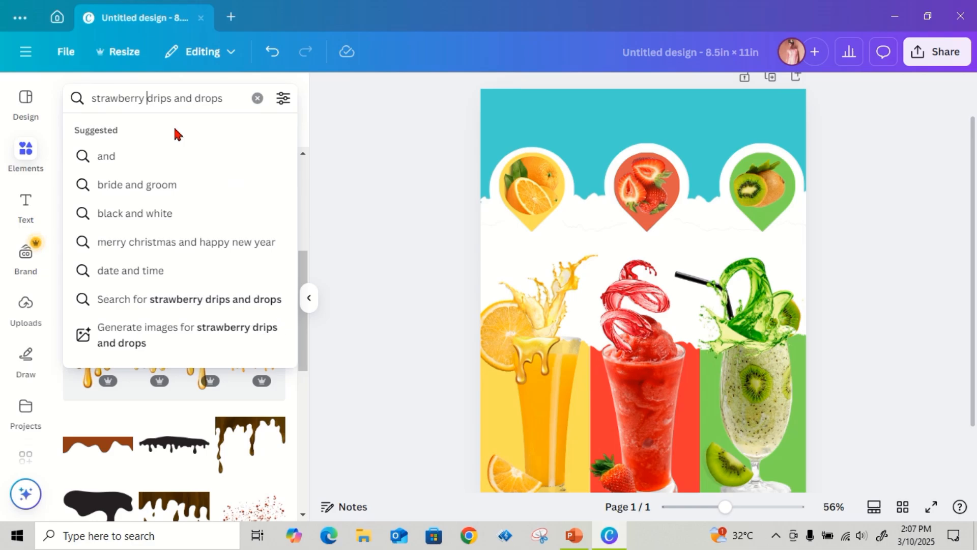
key(Return)
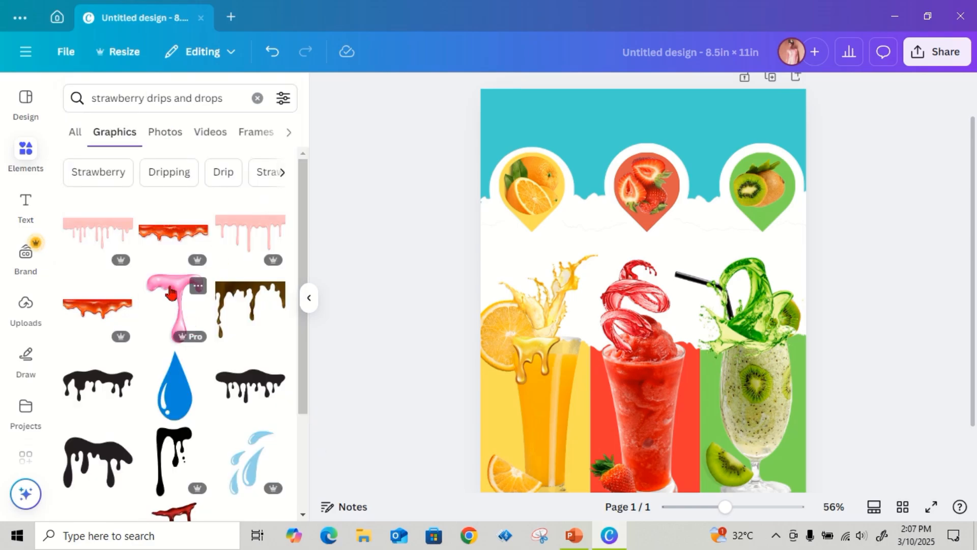
Add the thick glossy red drip from the photo results to the flyer and remove its background
scroll(190, 295, down, 3)
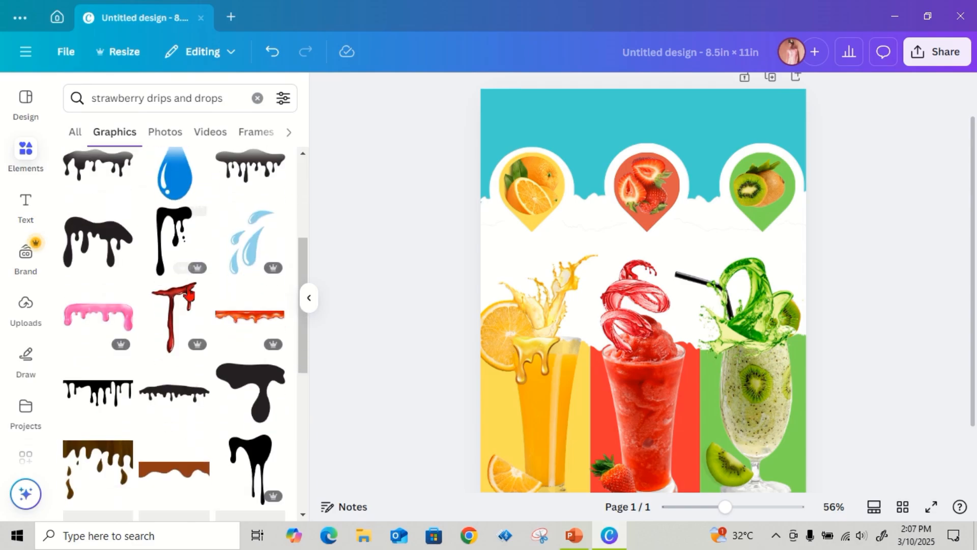
scroll(188, 293, down, 4)
scroll(188, 292, up, 7)
scroll(189, 293, up, 1)
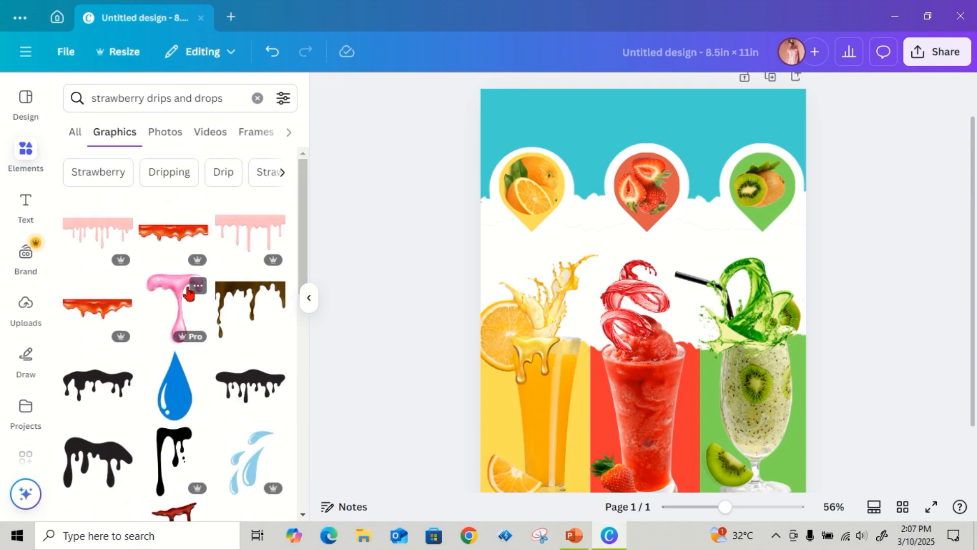
click(168, 135)
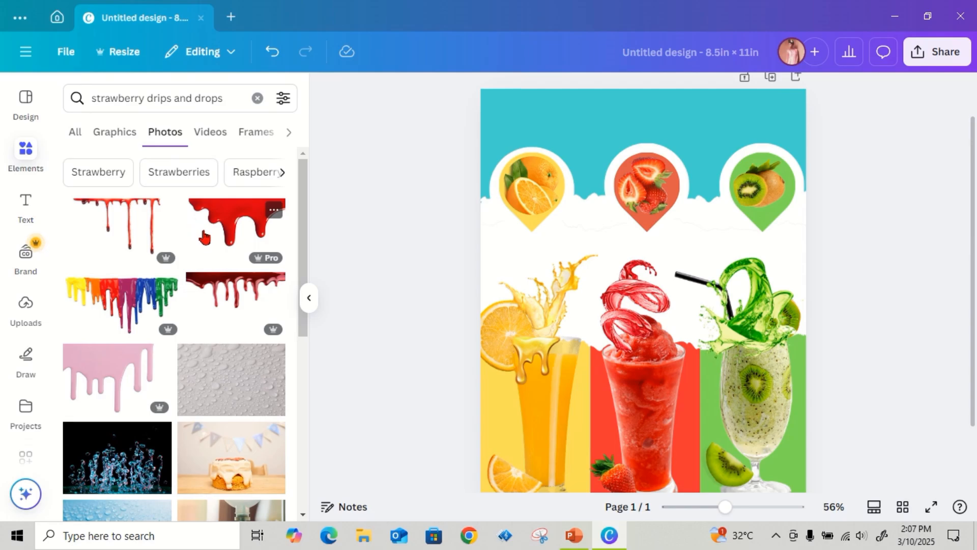
click(224, 244)
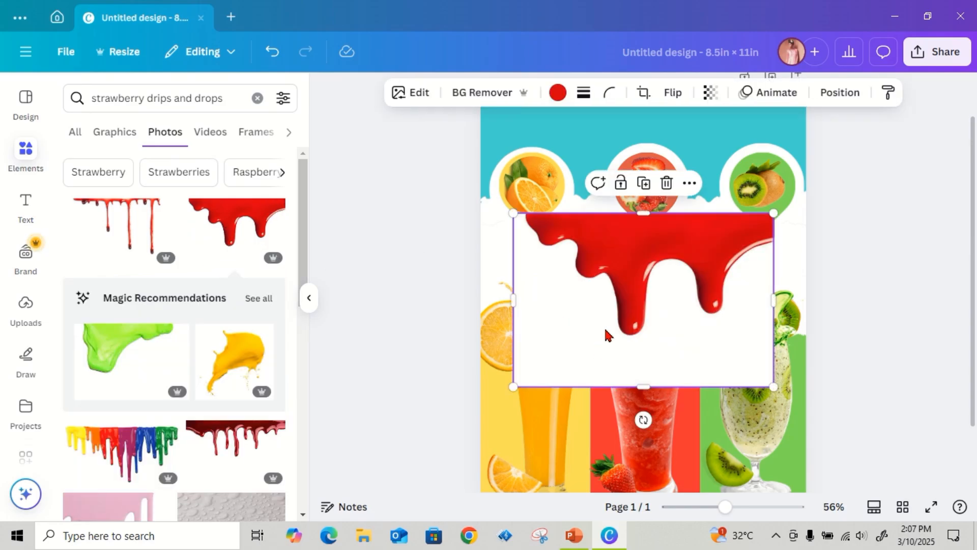
click(503, 92)
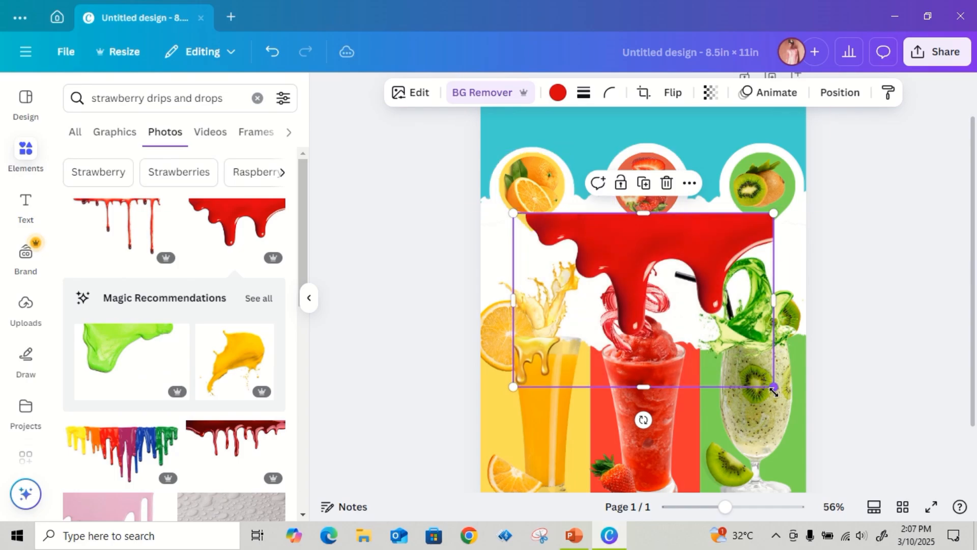
Shrink the red drip to about the strawberry glass's width and position it just below the glass rim
drag(772, 385, 583, 260)
drag(553, 230, 650, 376)
drag(726, 509, 740, 508)
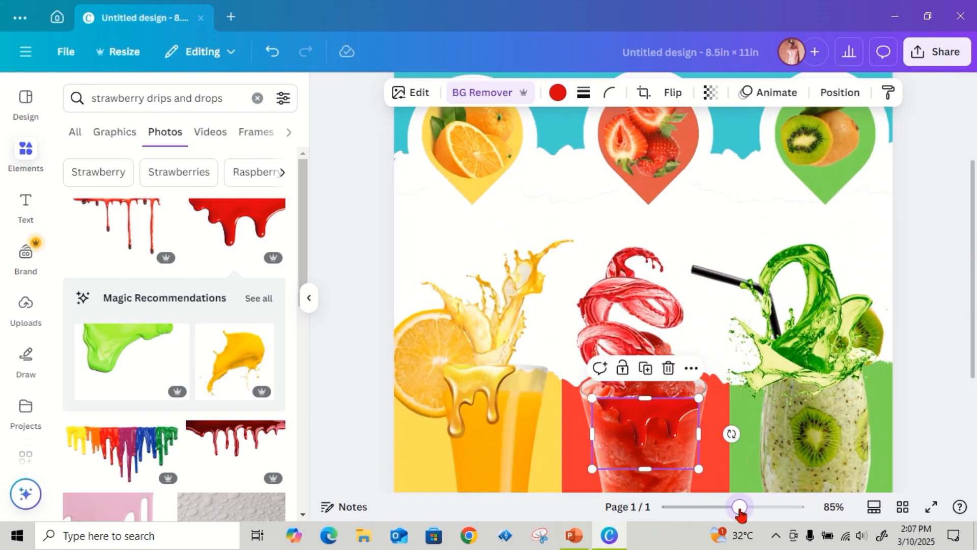
drag(973, 351, 973, 392)
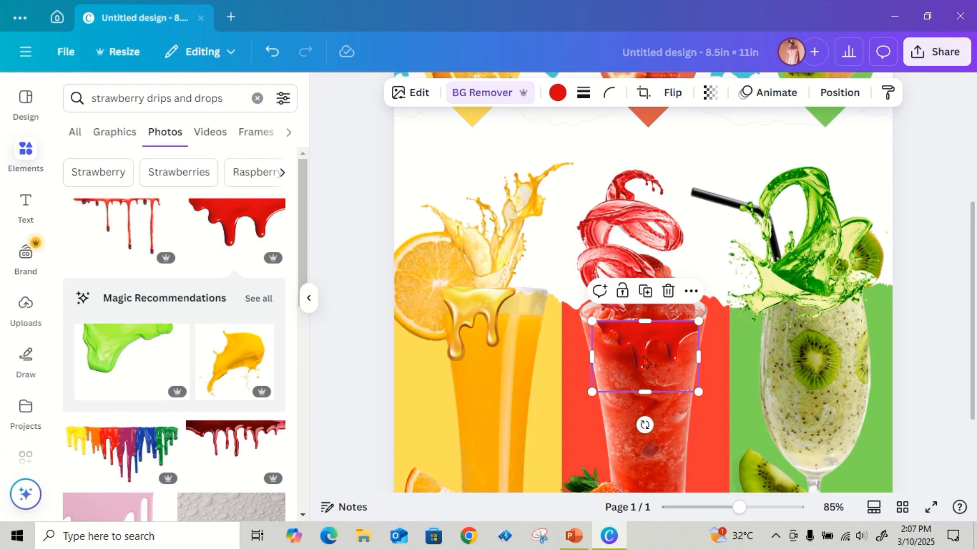
drag(643, 361, 641, 355)
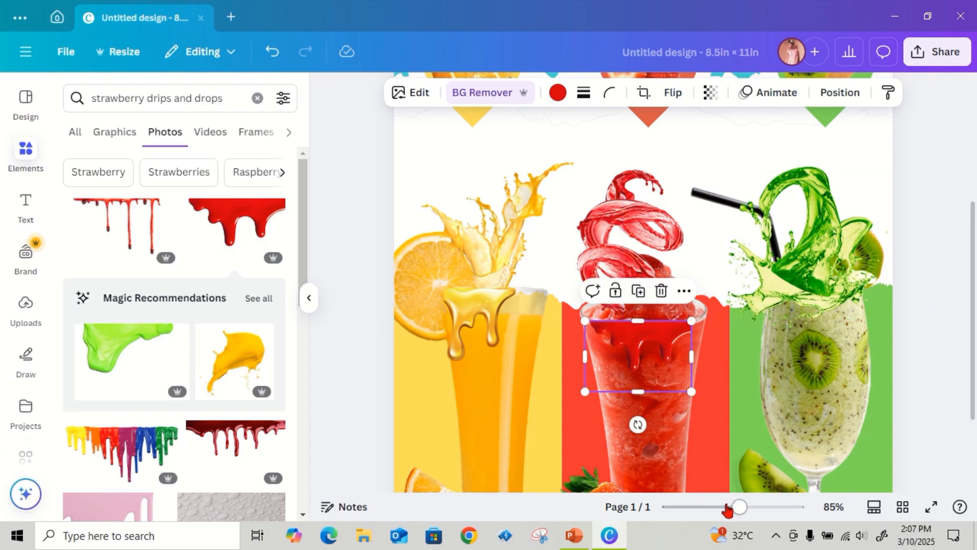
drag(736, 506, 723, 507)
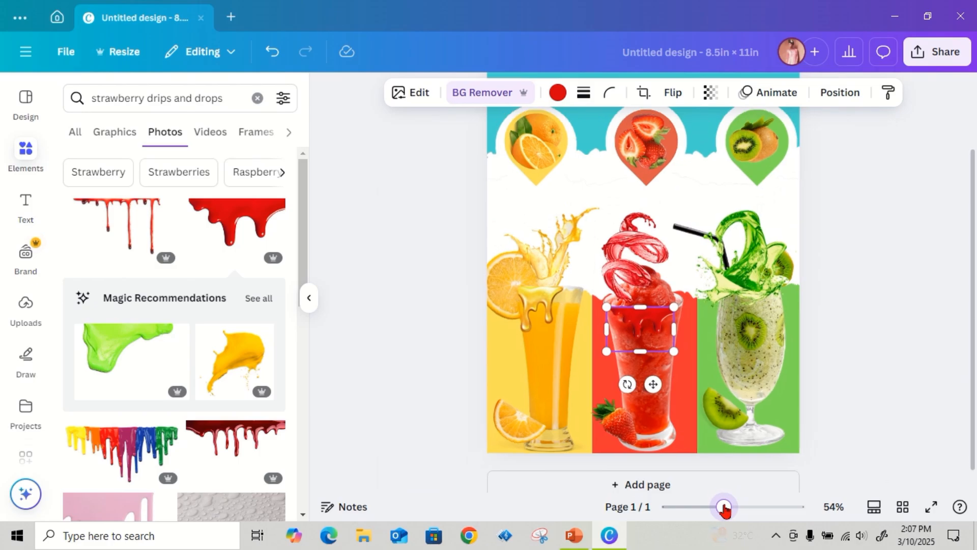
click(920, 354)
Try to nudge the strawberry drink photo slightly to the right
click(618, 372)
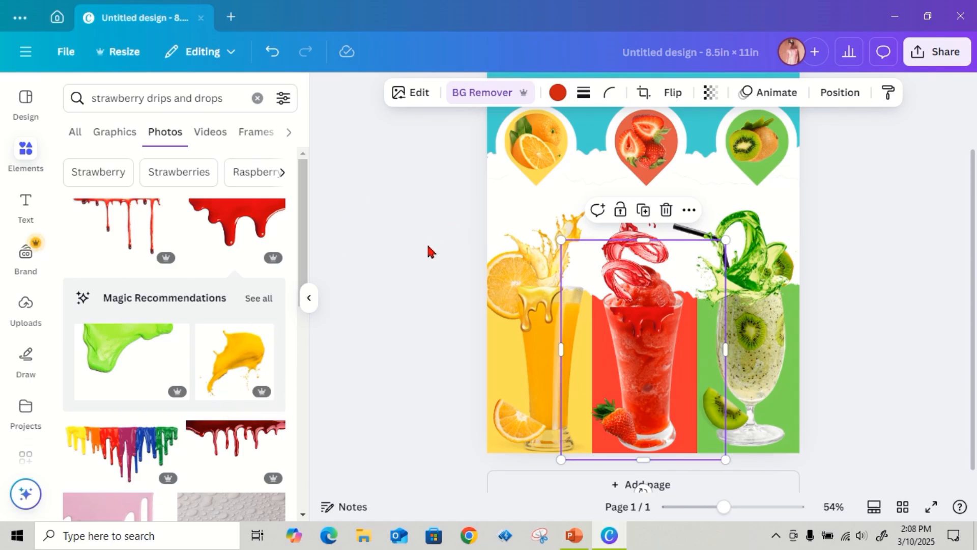
key(Right)
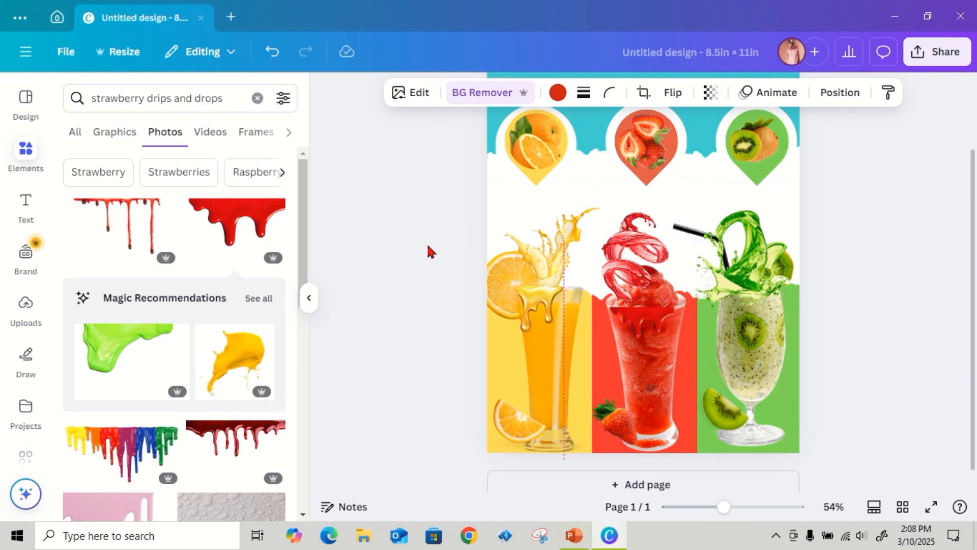
key(Left)
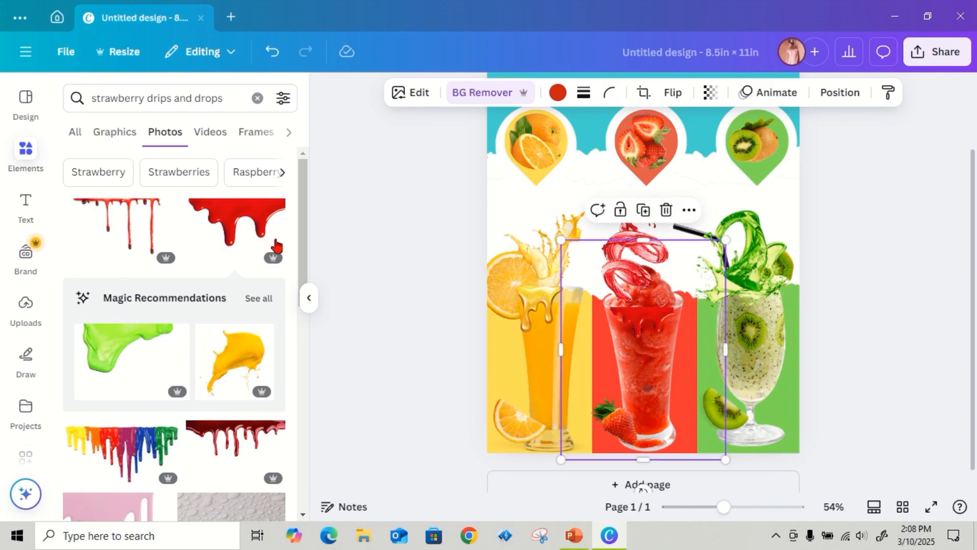
Search the elements library for "kiwi drips and drops" and browse the results for a green drip
click(257, 97)
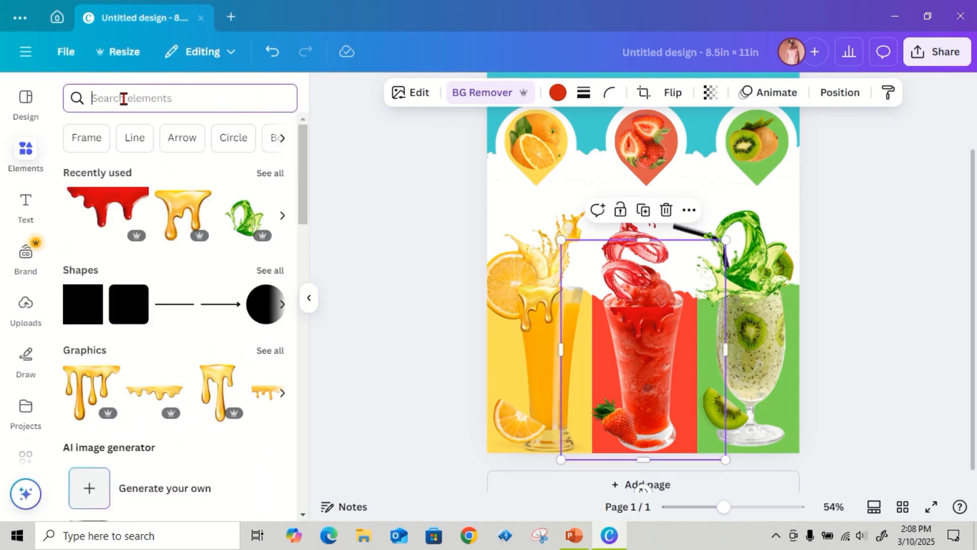
click(158, 104)
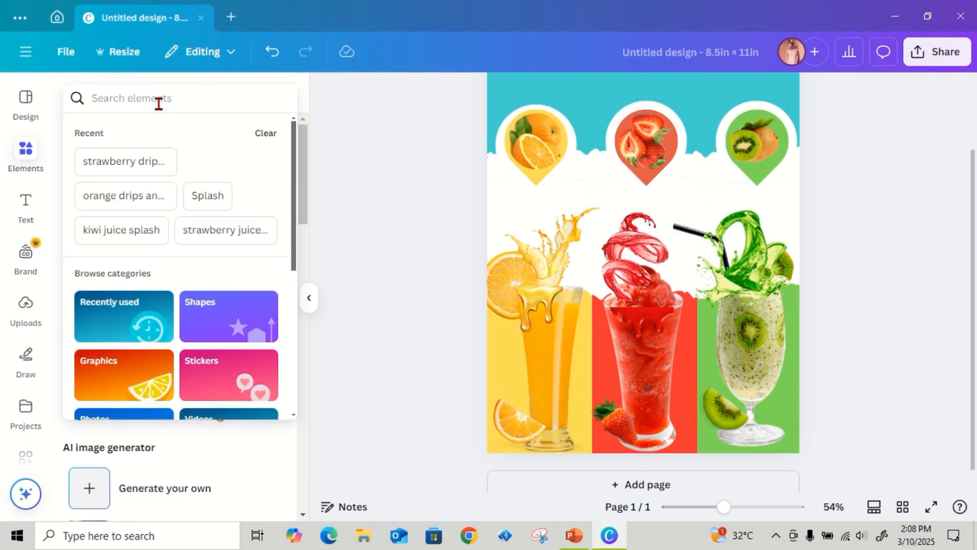
text(kiwi)
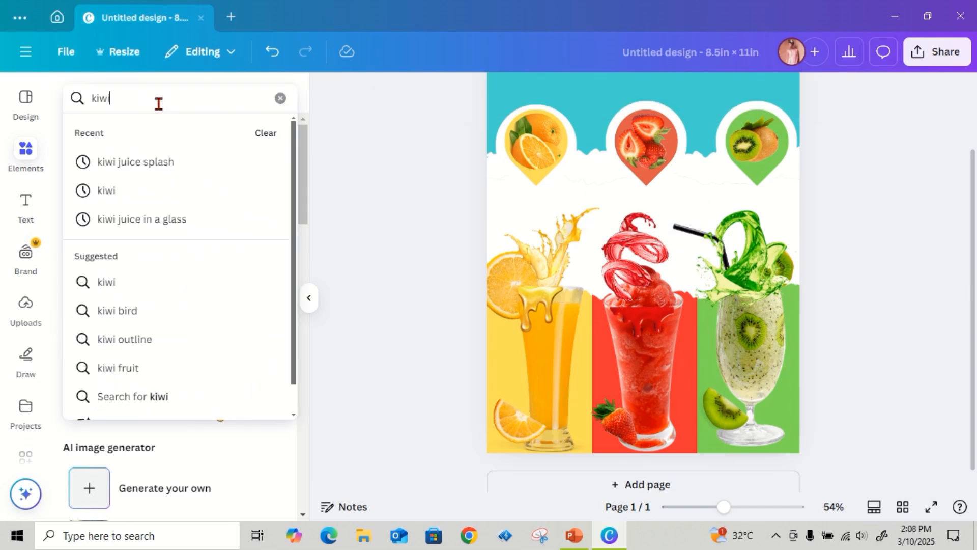
text( dr)
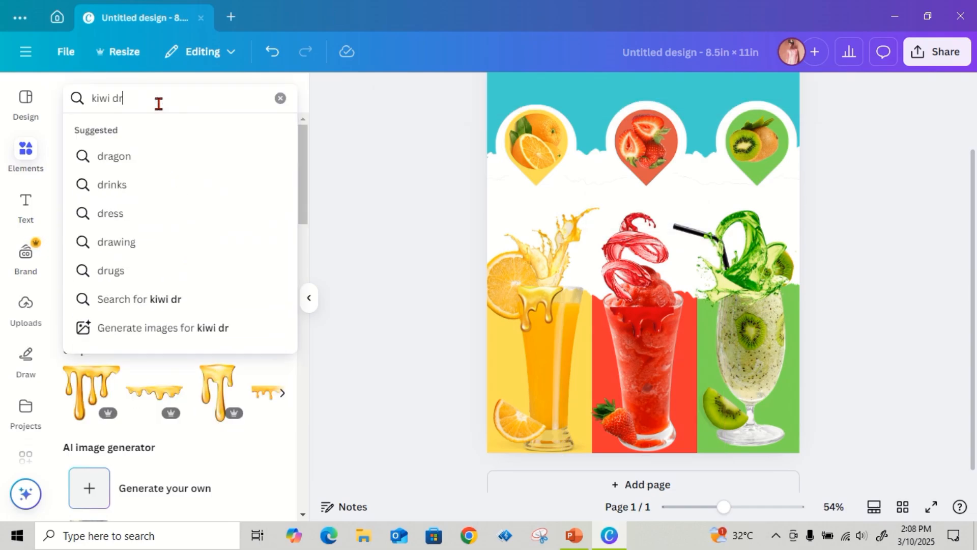
text(ips)
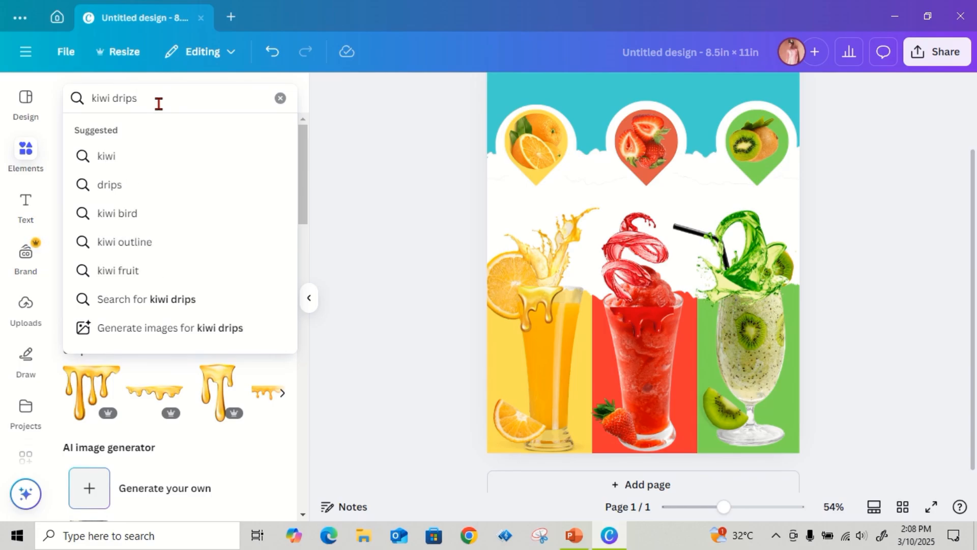
text( and)
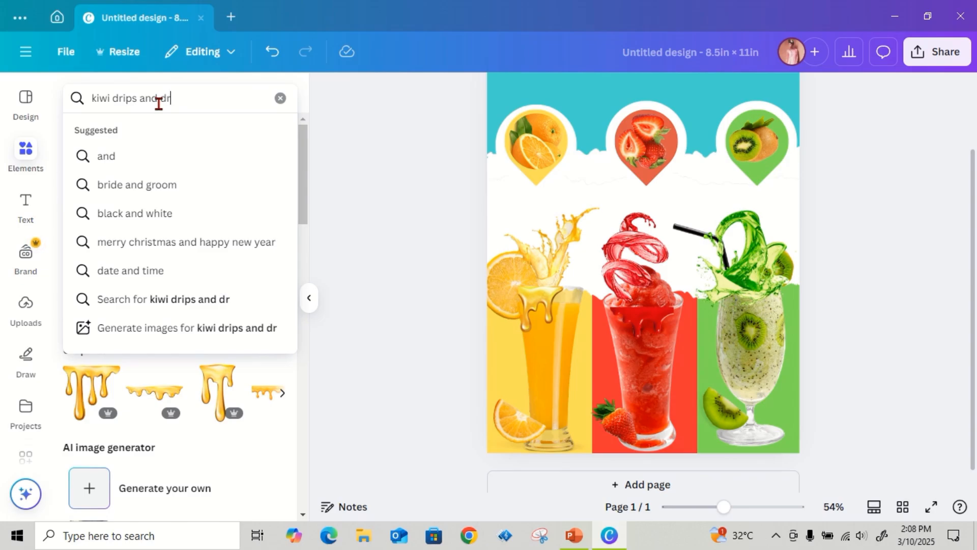
text(drops)
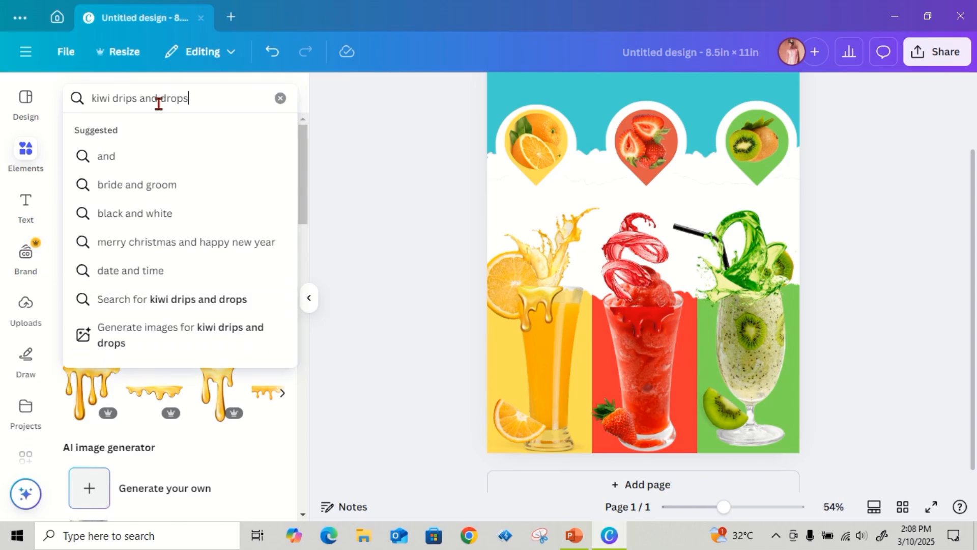
key(Return)
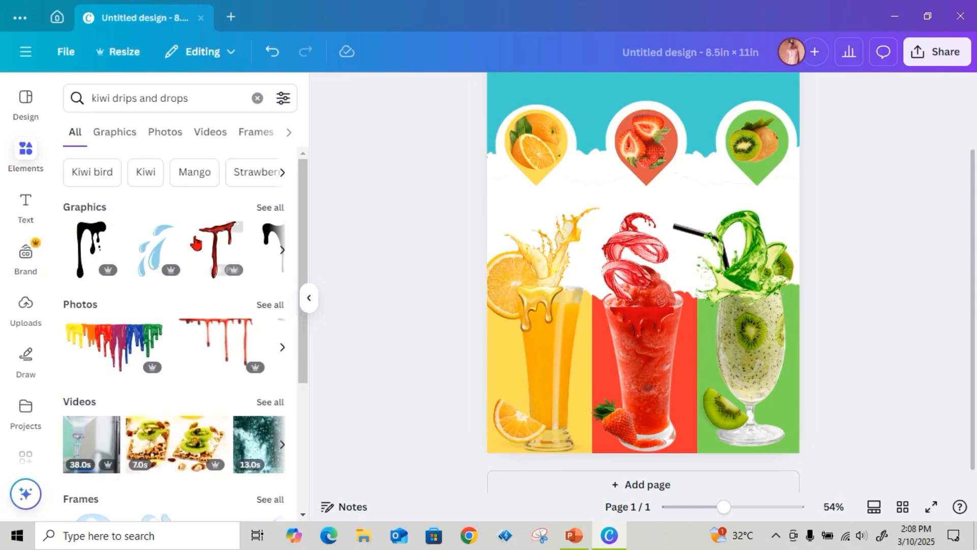
scroll(232, 262, down, 2)
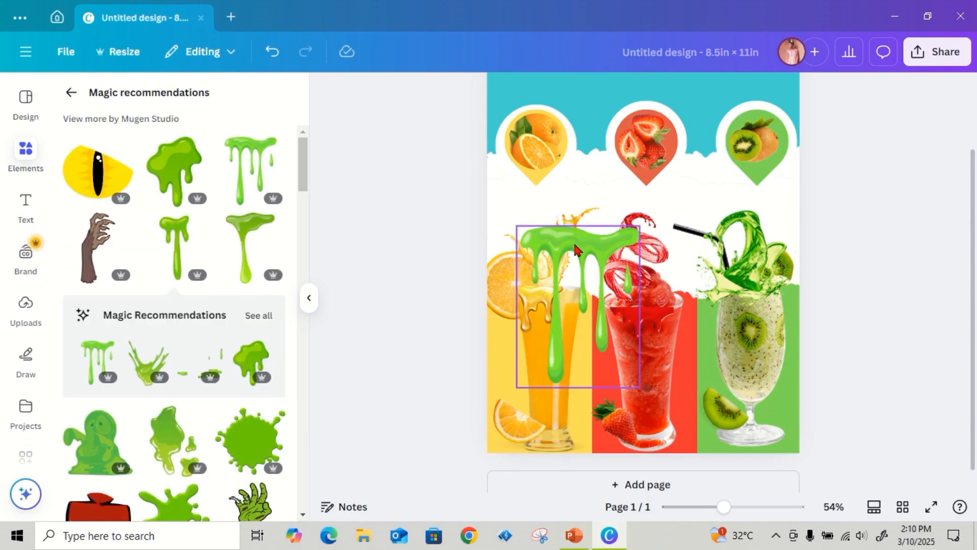
Shrink the green drip graphic to fit within the kiwi glass's width and position it just below the rim
drag(575, 249, 675, 252)
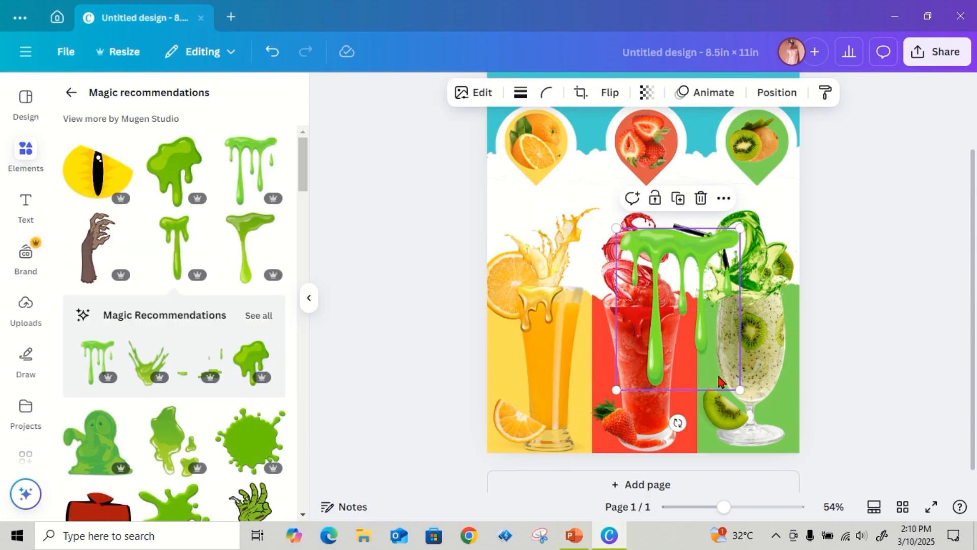
drag(711, 329, 673, 278)
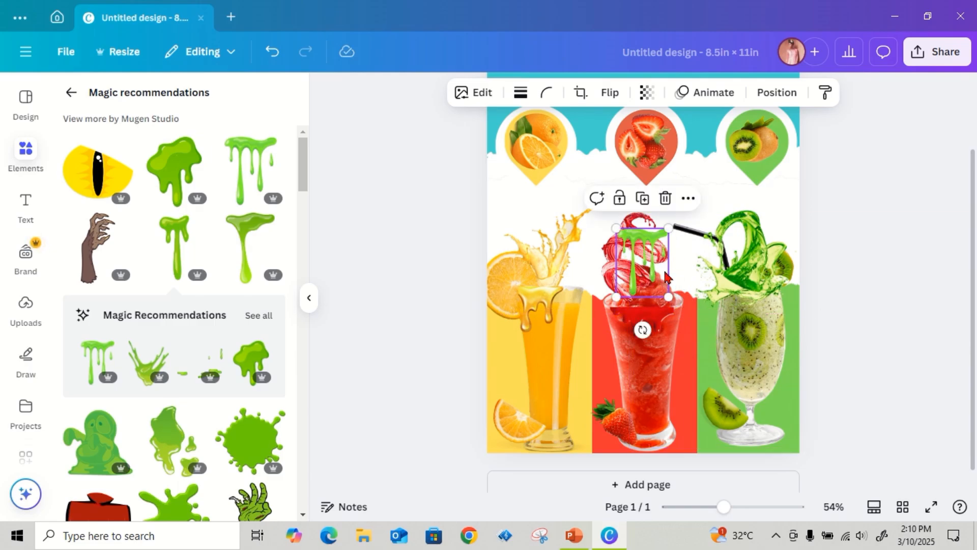
mouse_move(723, 507)
mouse_down()
mouse_move(753, 508)
mouse_move(742, 507)
mouse_up()
drag(660, 248, 846, 348)
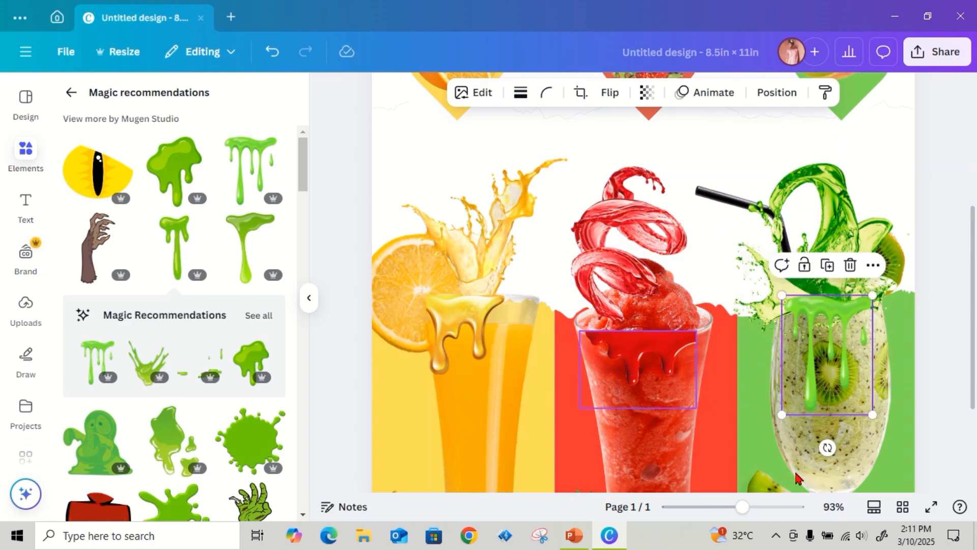
drag(743, 508, 719, 513)
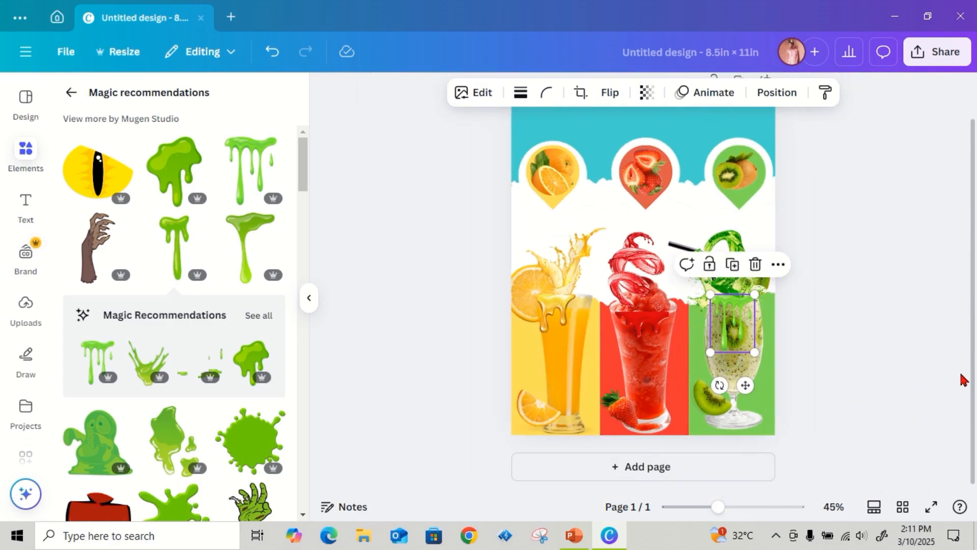
scroll(963, 379, up, 2)
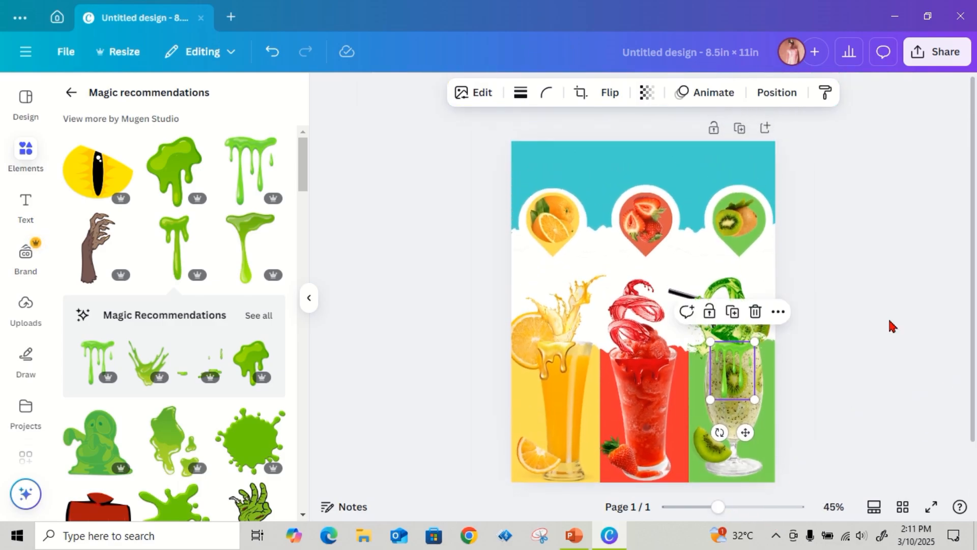
click(809, 374)
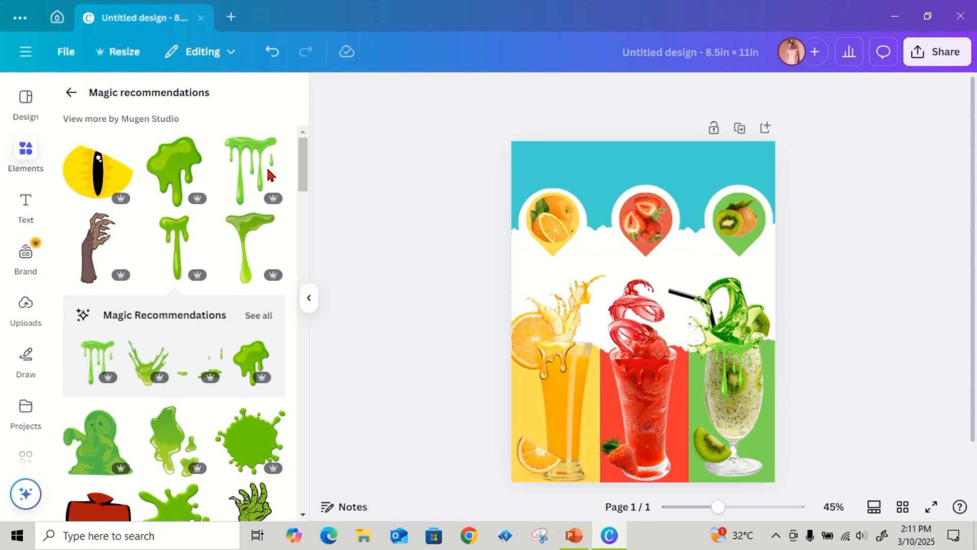
Return from the recommendations to the elements search and shorten its text to "kiwi drops"
click(20, 155)
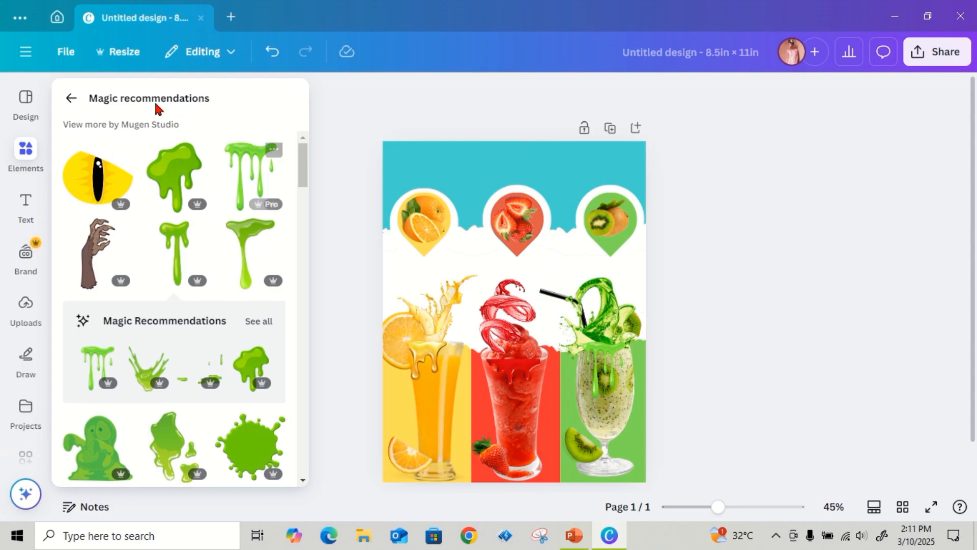
click(71, 98)
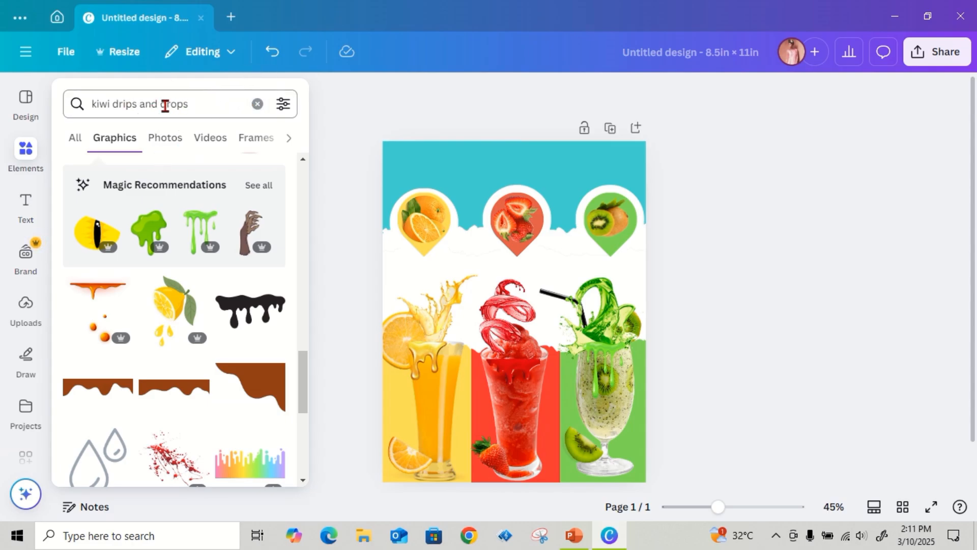
drag(160, 106, 133, 105)
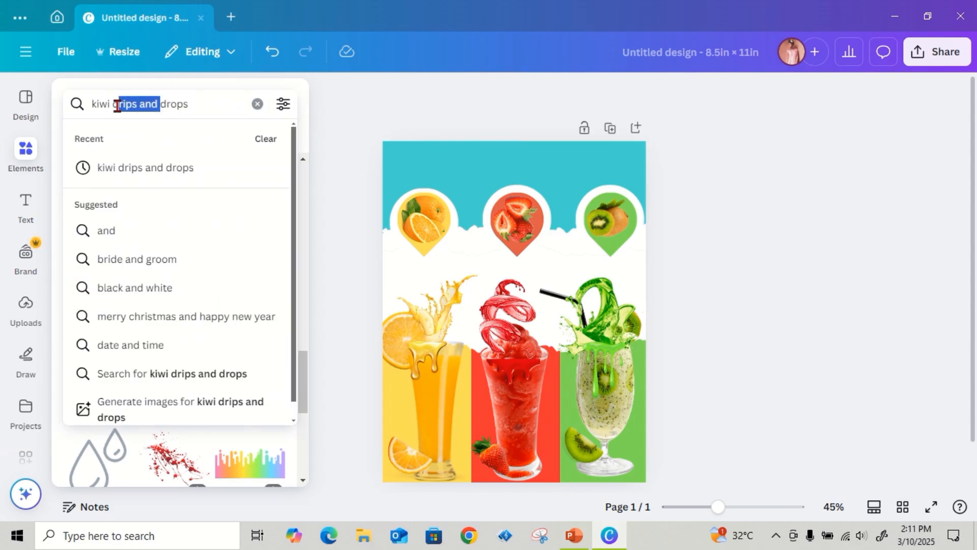
key(BackSpace)
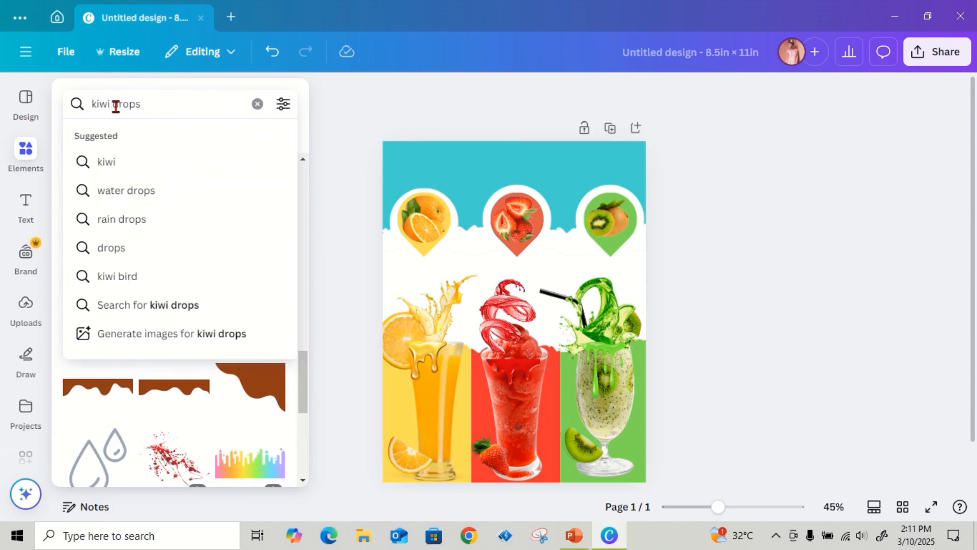
key(Return)
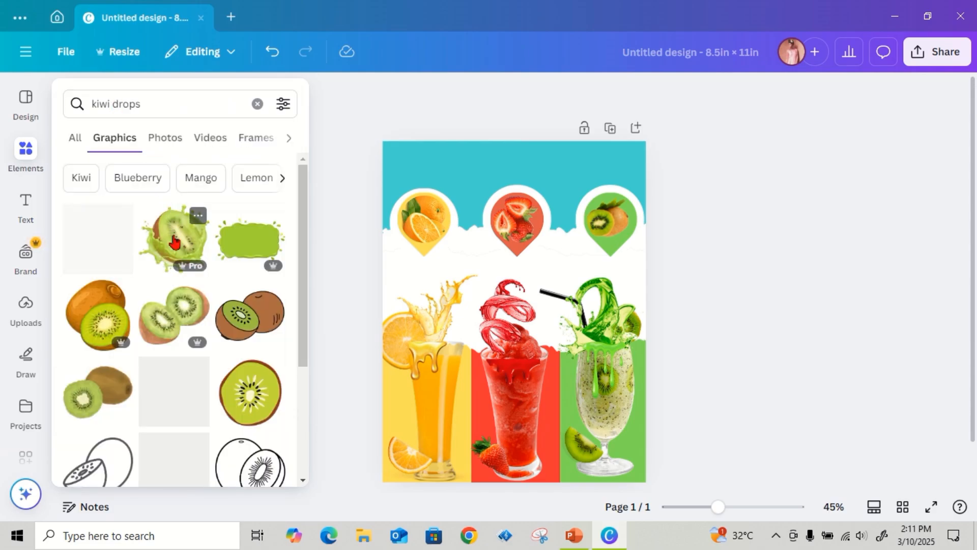
Look through the graphic and photo results for "kiwi drops" for a suitable green juice drip
scroll(188, 234, down, 3)
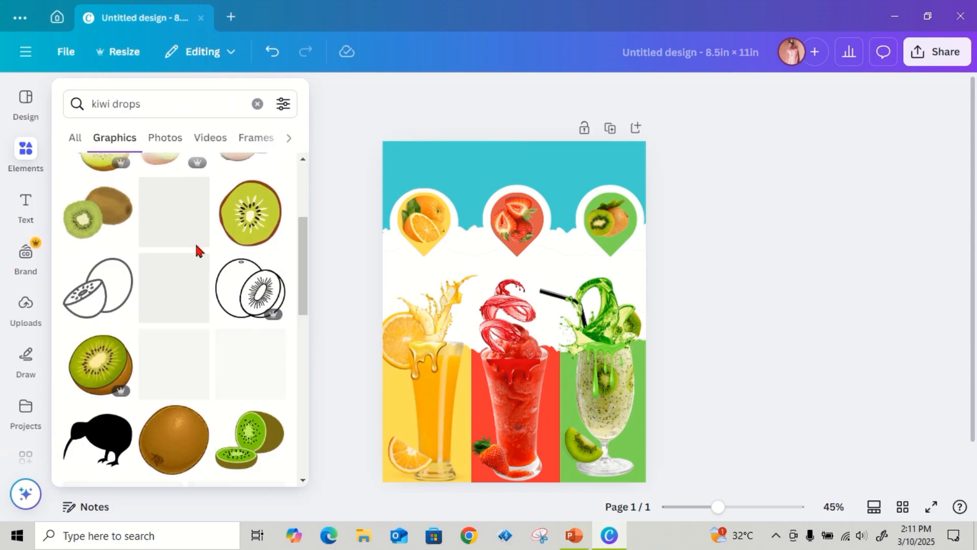
scroll(183, 213, up, 3)
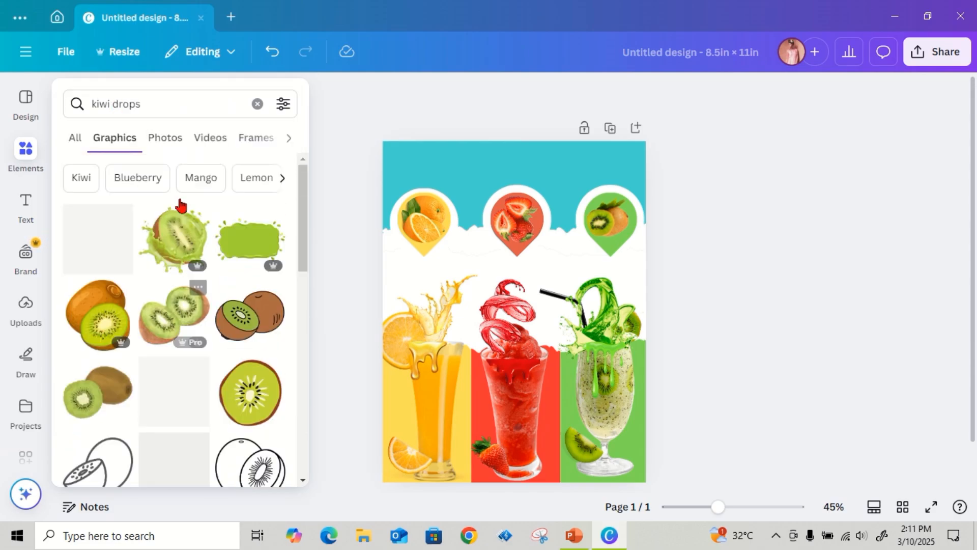
click(173, 141)
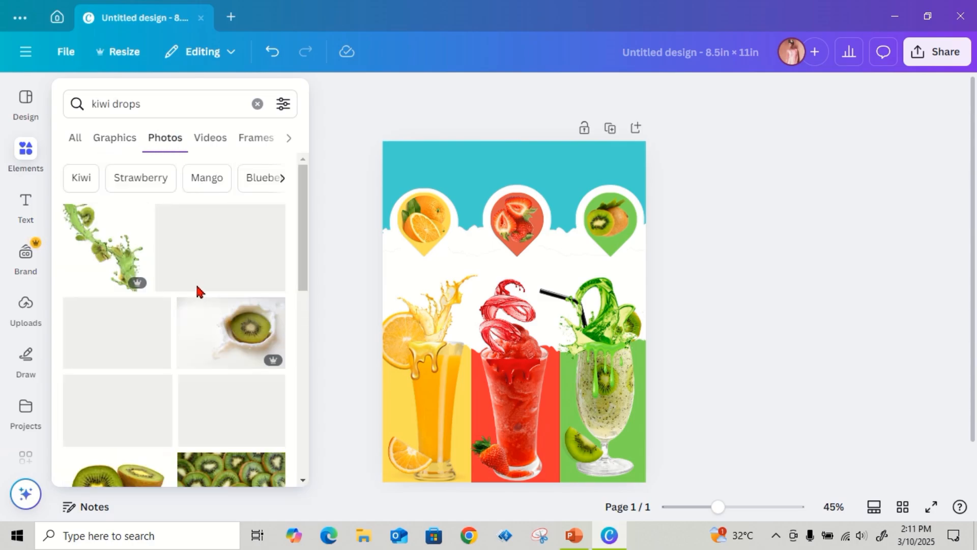
scroll(198, 291, down, 4)
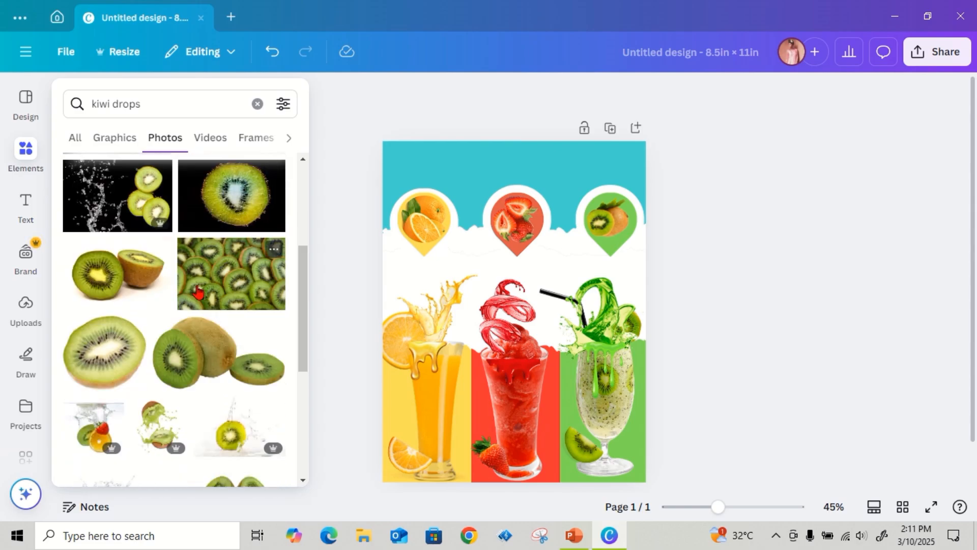
scroll(189, 281, down, 10)
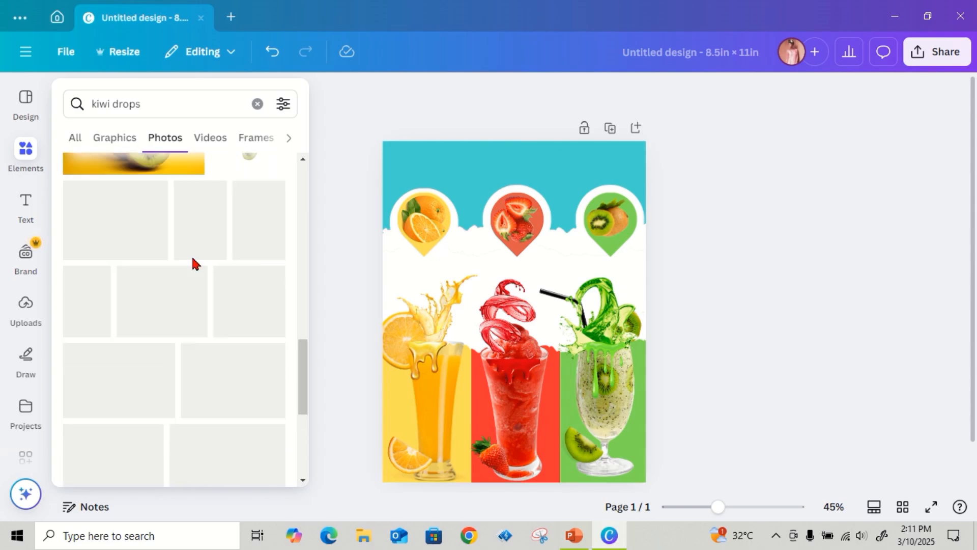
scroll(193, 257, down, 10)
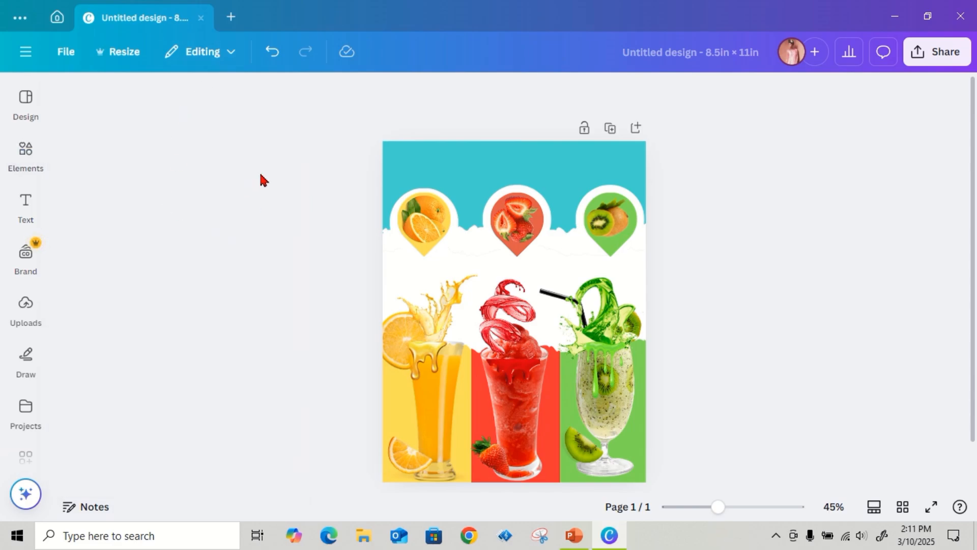
Reopen the elements library and extend the search to "kiwi drops and drips"
click(25, 155)
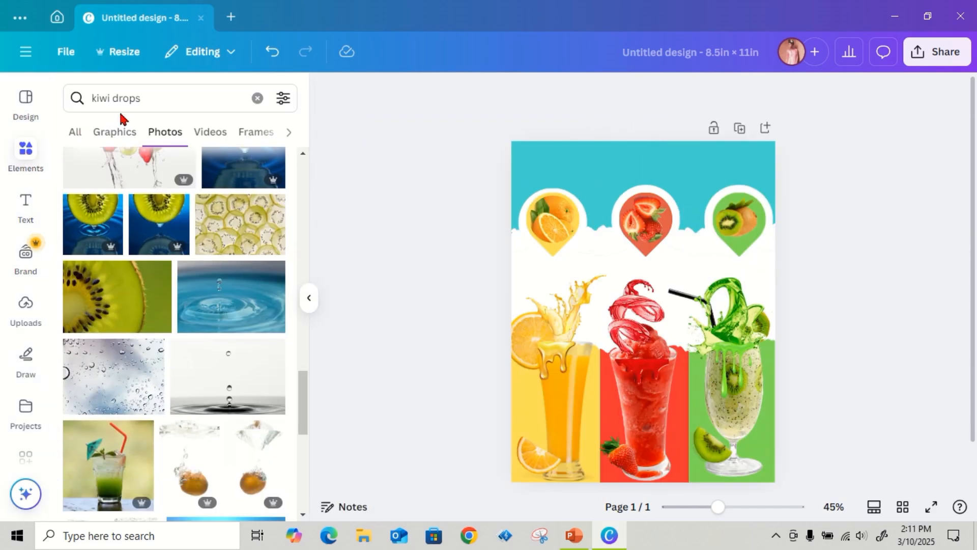
click(163, 99)
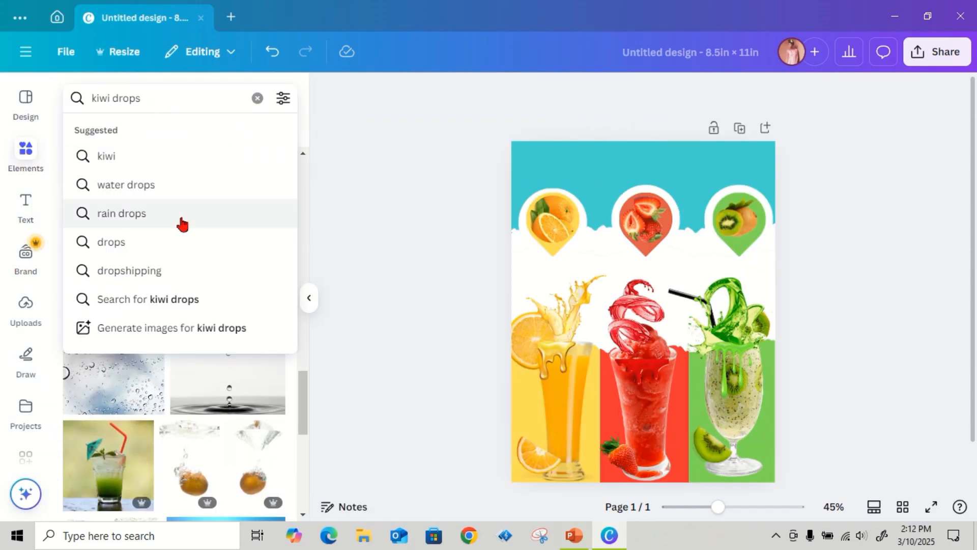
text(and dri)
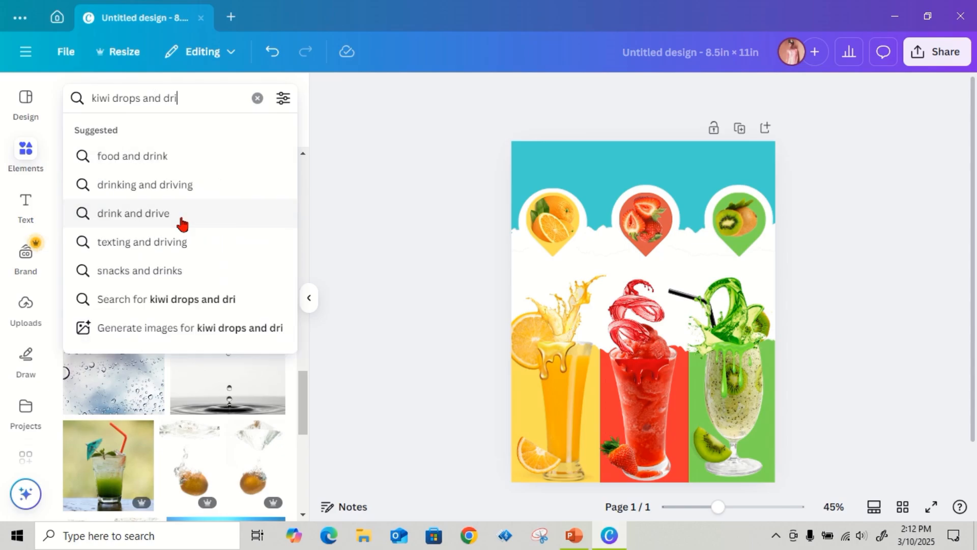
text(ps)
key(Return)
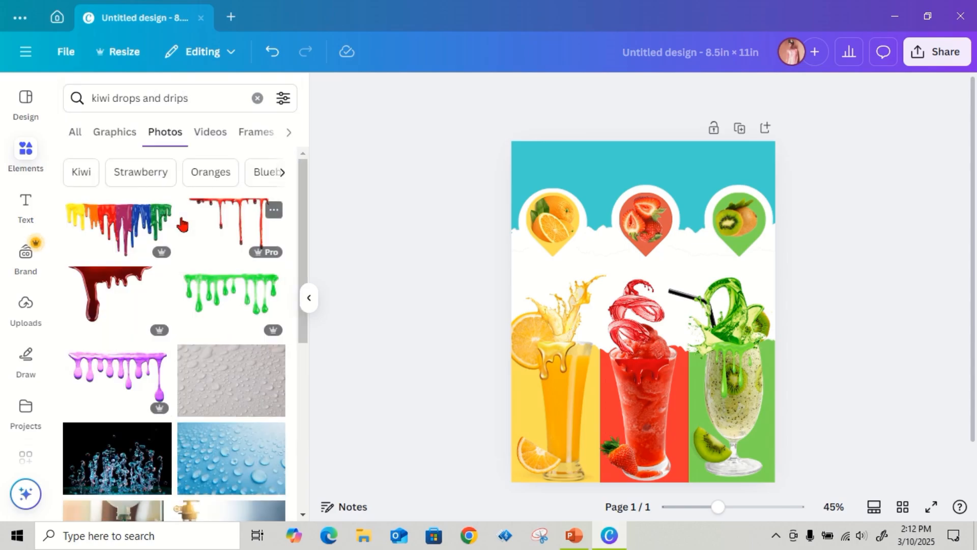
Find a green drip graphic with a detached droplet among the "kiwi drops and drips" results and add it to the flyer
scroll(194, 285, down, 10)
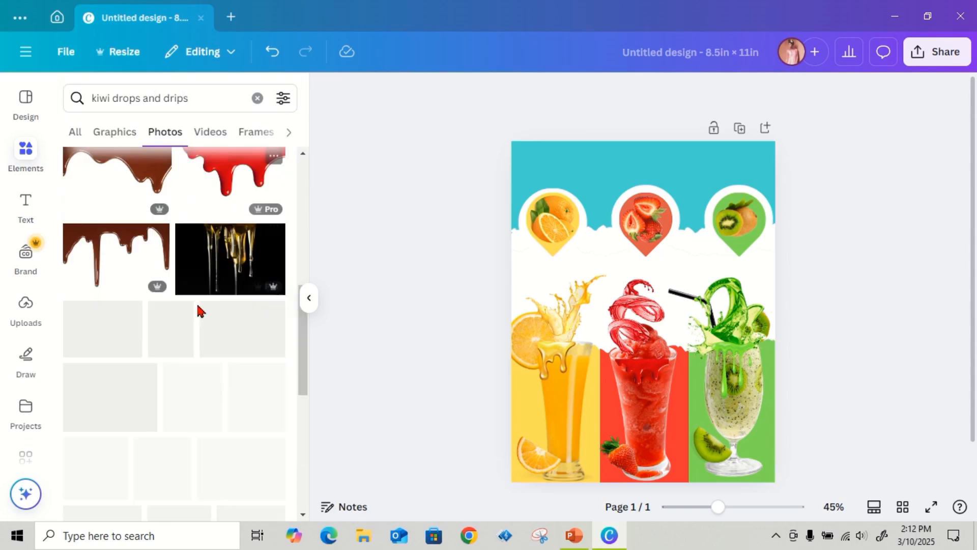
scroll(198, 311, down, 10)
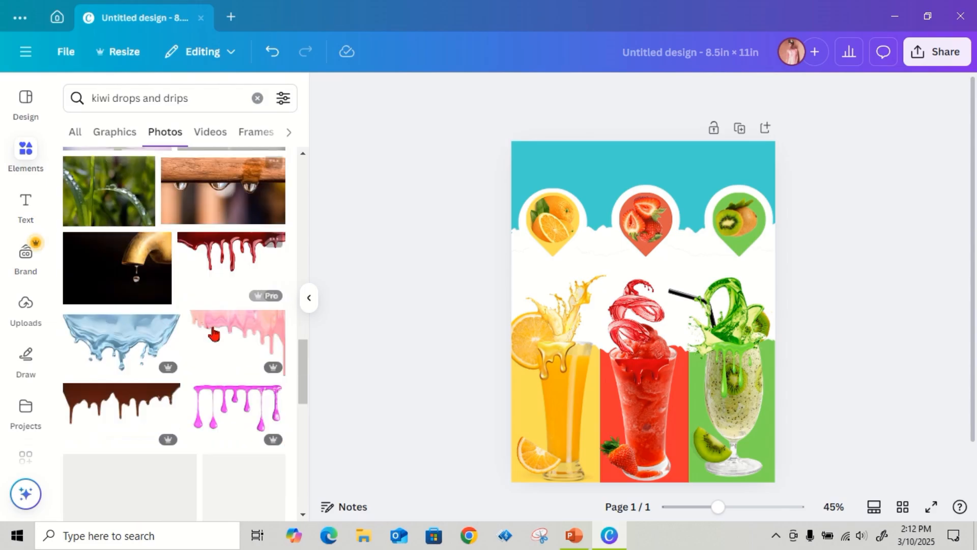
scroll(213, 331, down, 5)
click(127, 132)
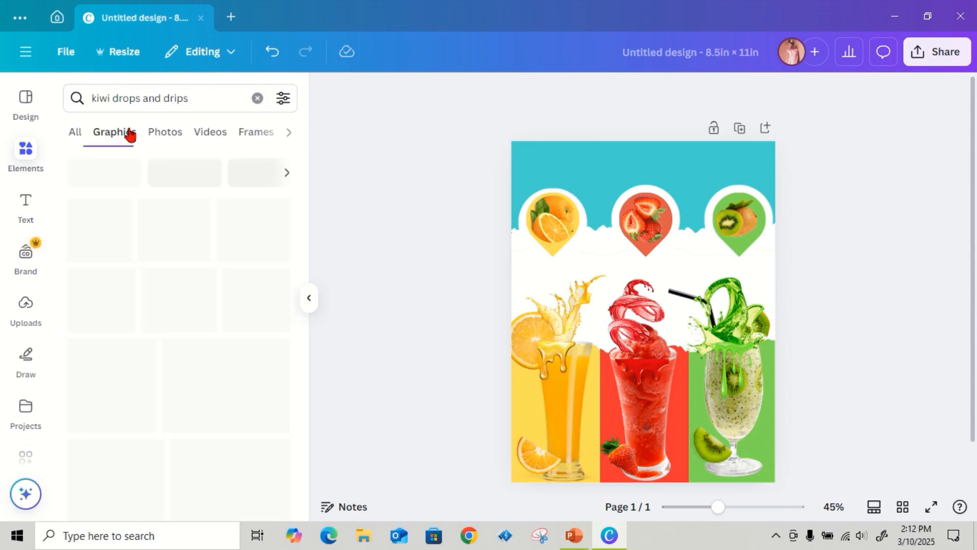
scroll(173, 338, down, 6)
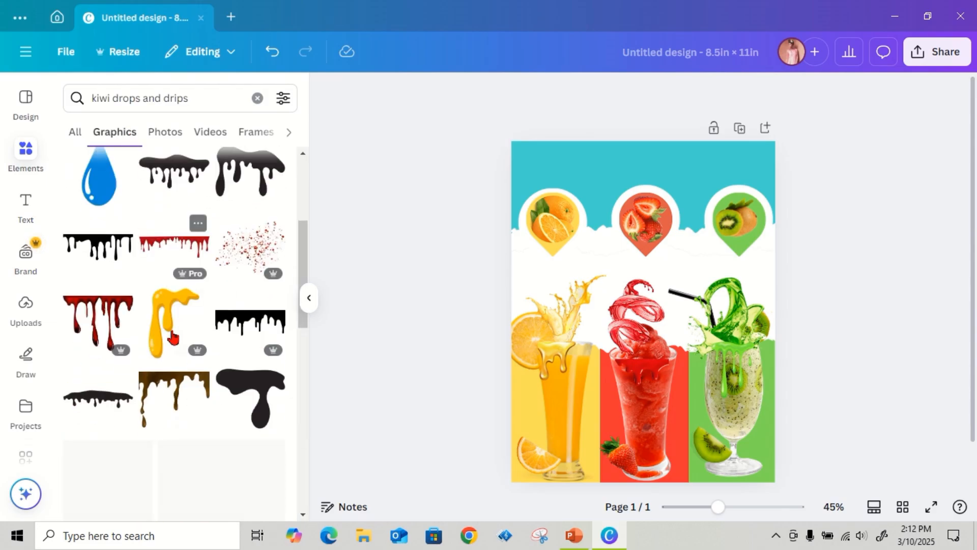
scroll(173, 337, down, 10)
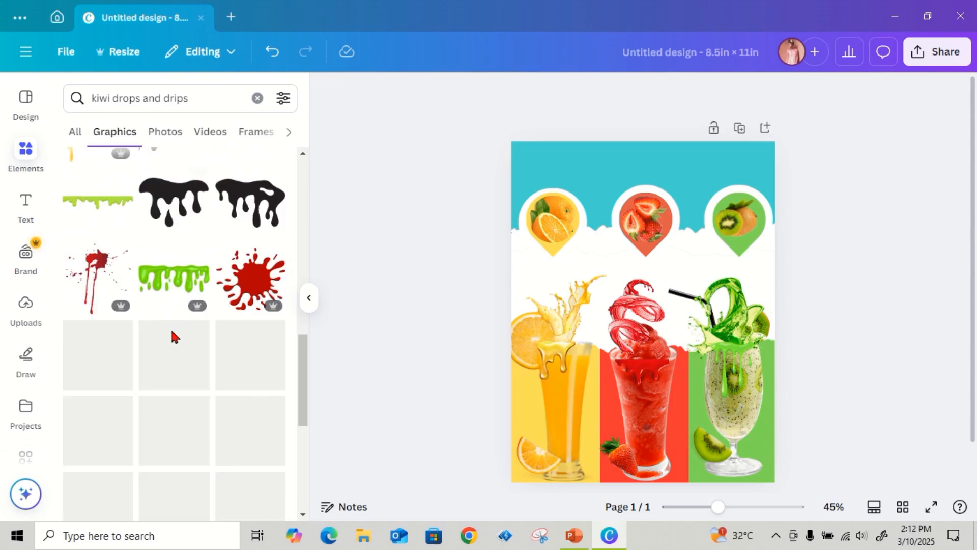
scroll(173, 337, down, 10)
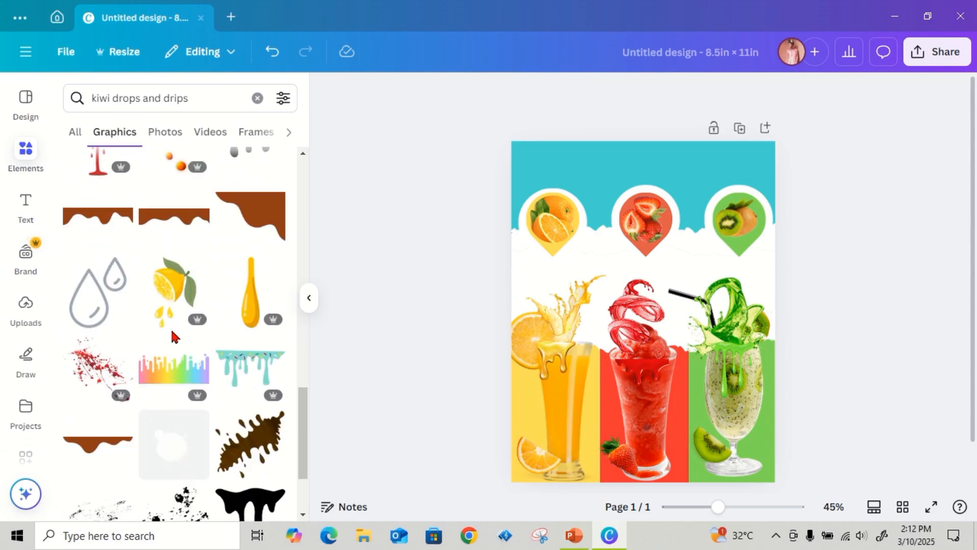
scroll(173, 337, down, 6)
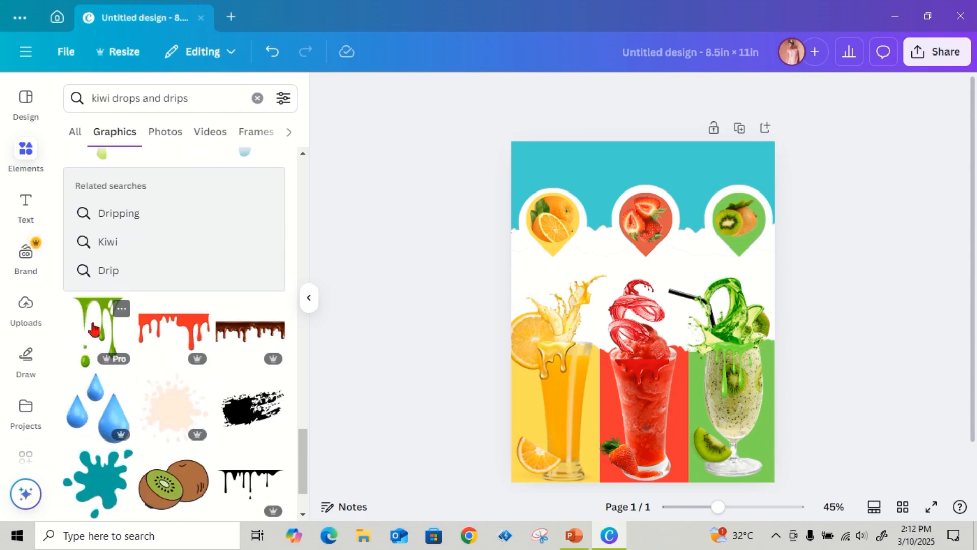
click(93, 329)
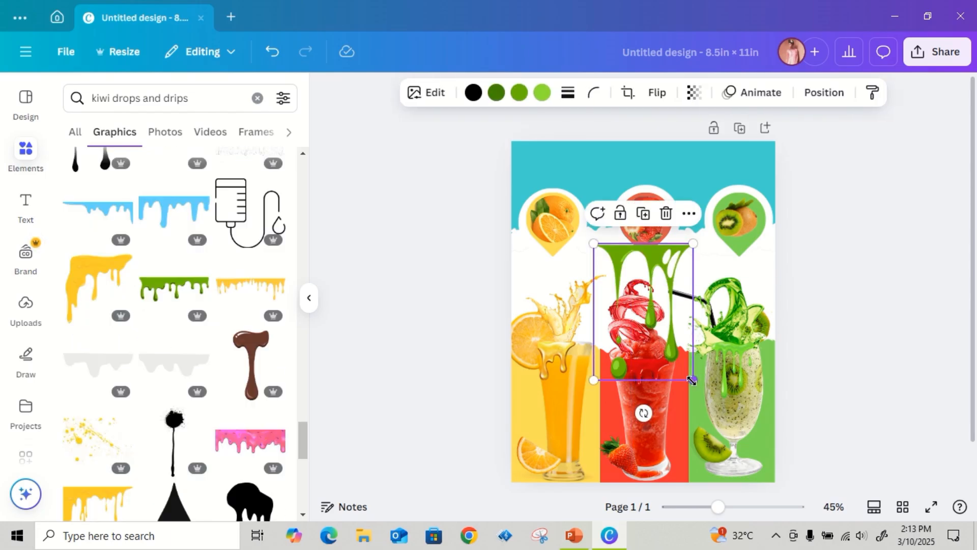
Shrink the green drip graphic and position it so it runs from the kiwi photo over the green pin's tip
drag(698, 386, 631, 283)
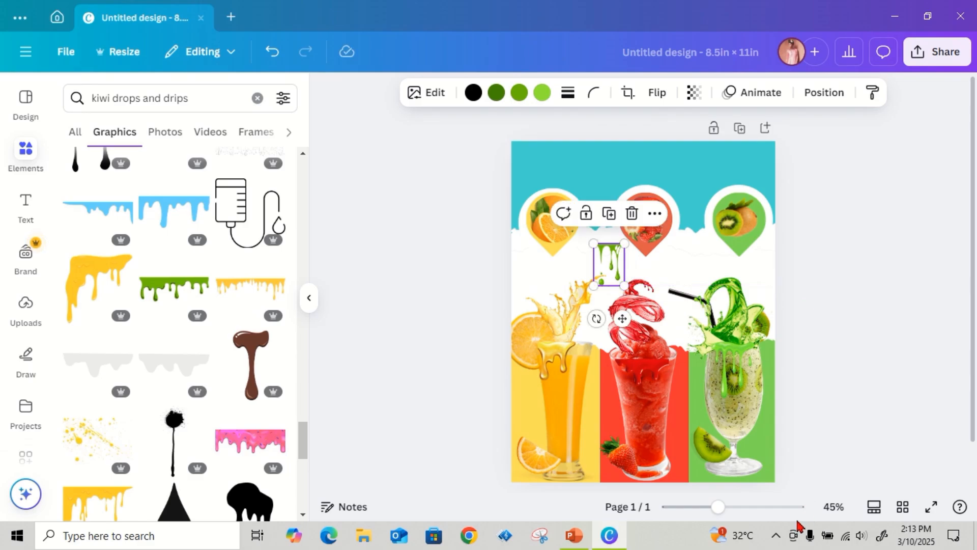
click(751, 513)
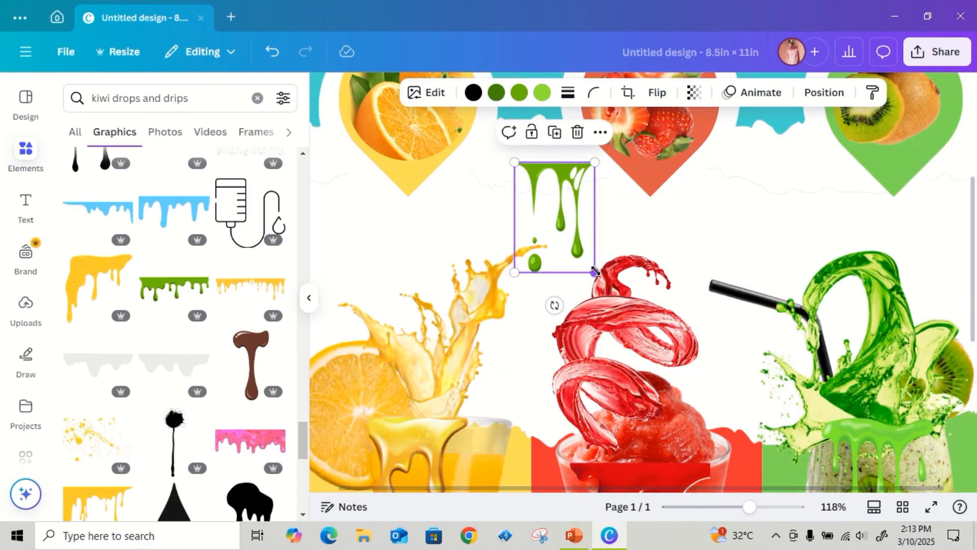
drag(594, 271, 567, 236)
drag(540, 199, 890, 162)
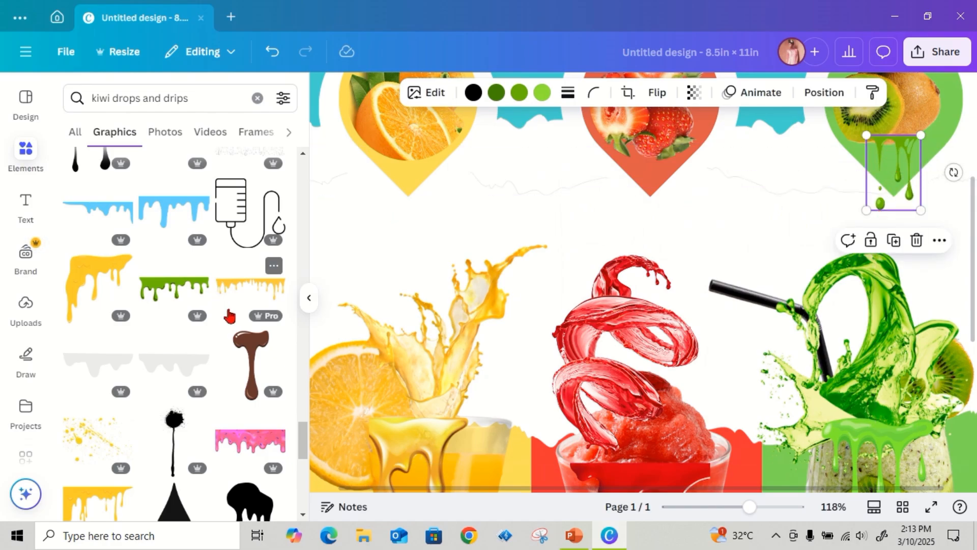
Find the light blue graphic of three curved droplets among the drip graphics and add it to the flyer
scroll(231, 318, down, 10)
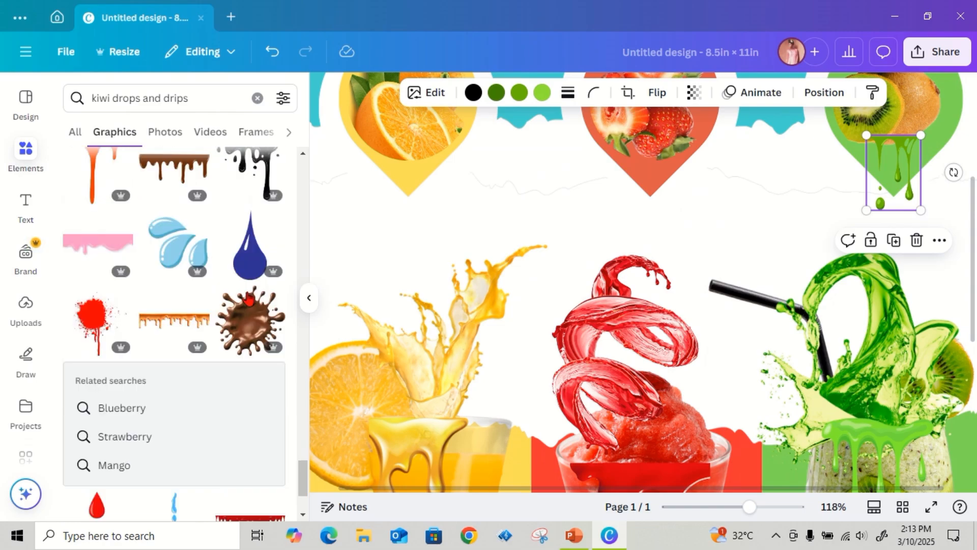
scroll(239, 326, down, 5)
scroll(244, 328, down, 1)
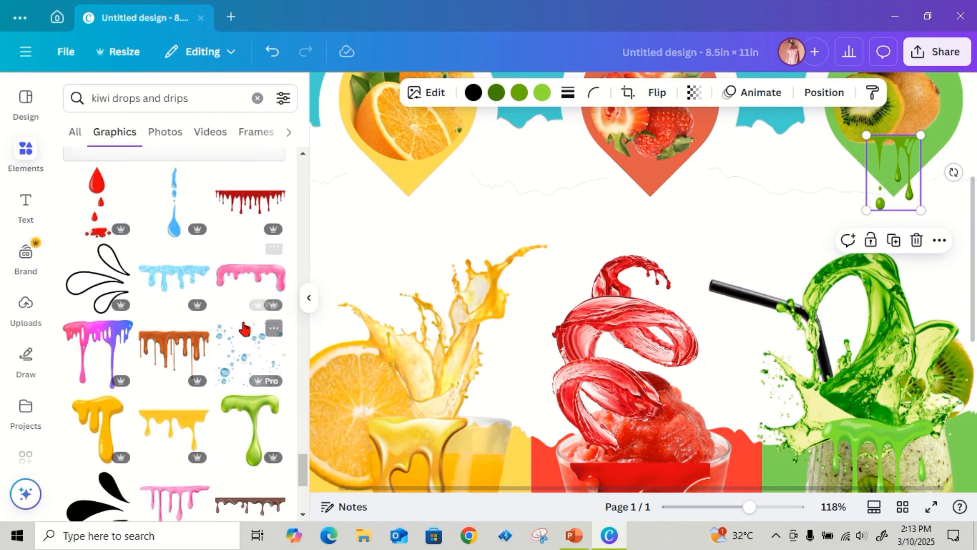
scroll(245, 328, up, 5)
scroll(244, 327, up, 1)
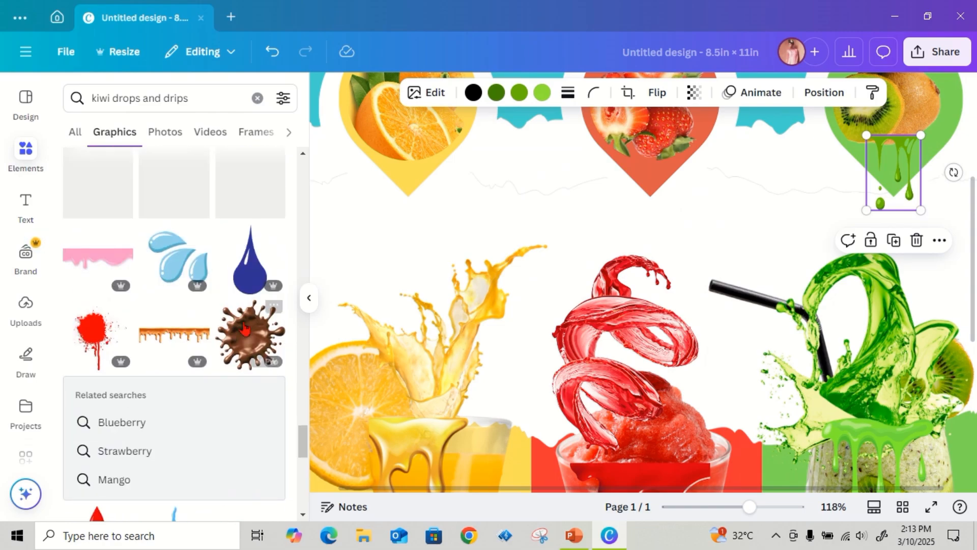
scroll(196, 288, down, 4)
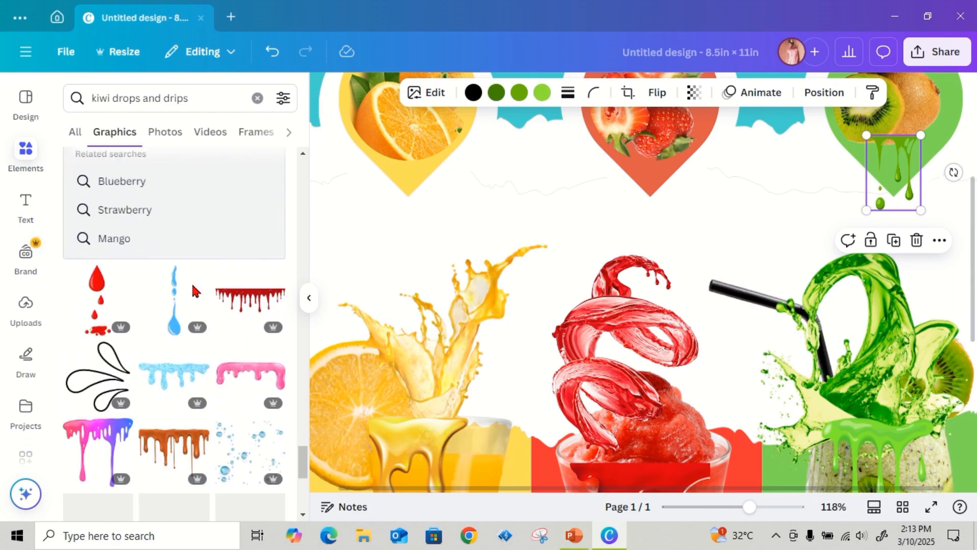
scroll(194, 290, up, 5)
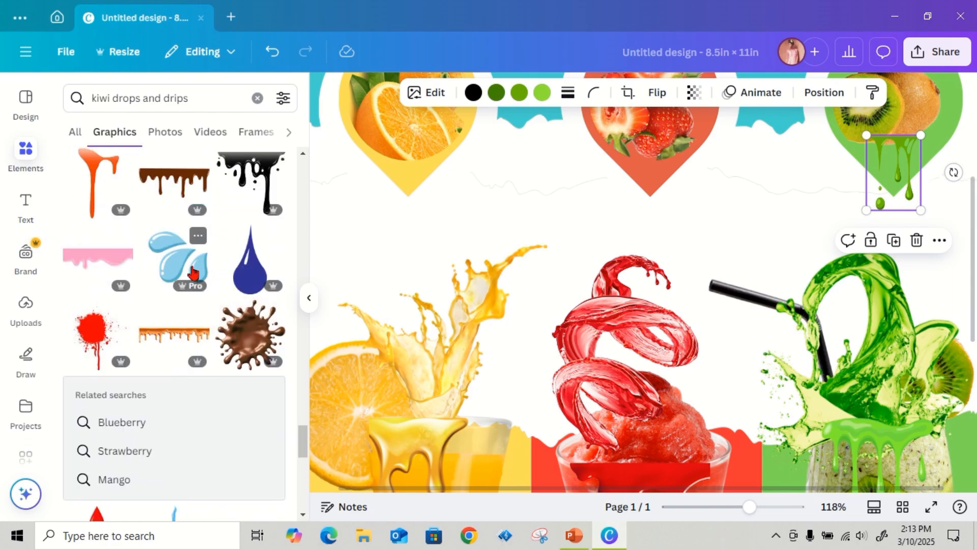
click(192, 273)
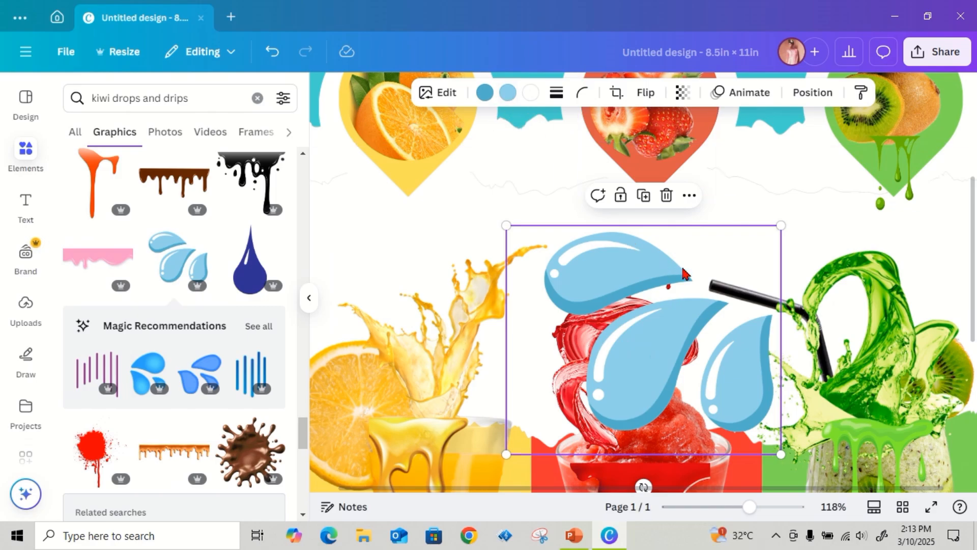
Try recolouring the three droplets with medium green edges and light lime green bodies from the document colors
click(483, 102)
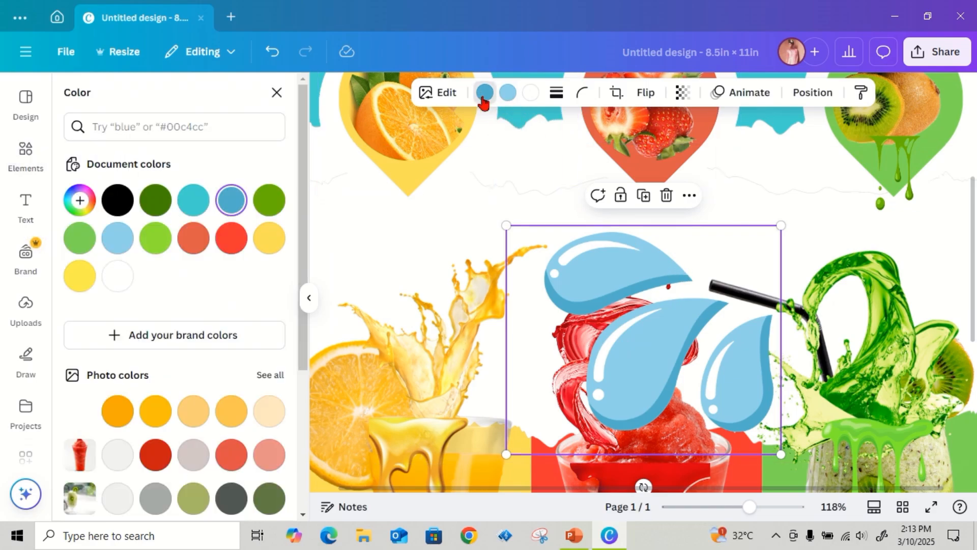
click(280, 198)
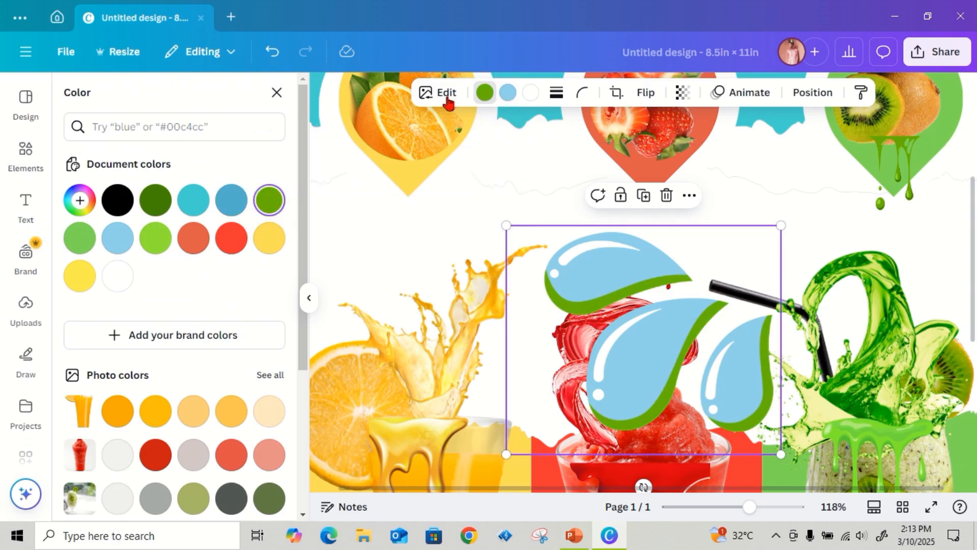
click(509, 93)
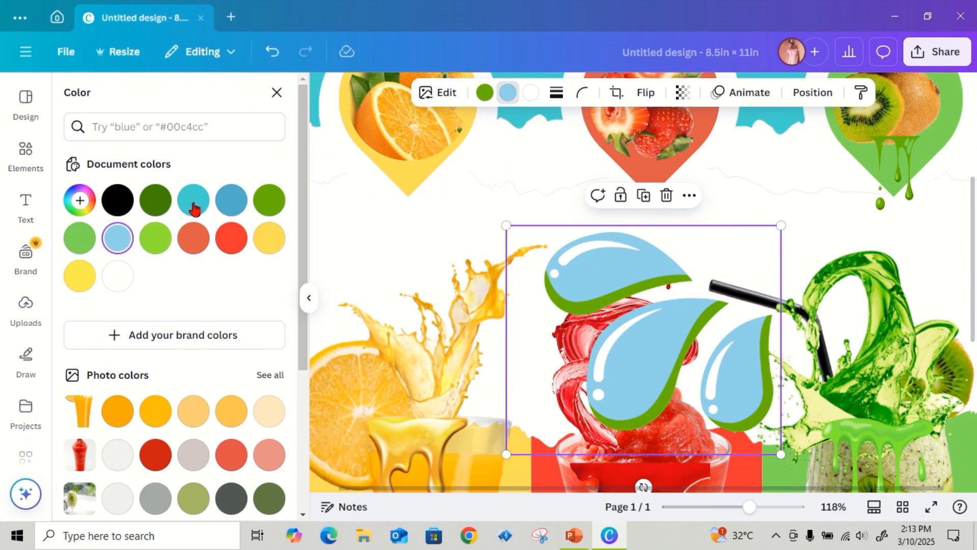
click(155, 238)
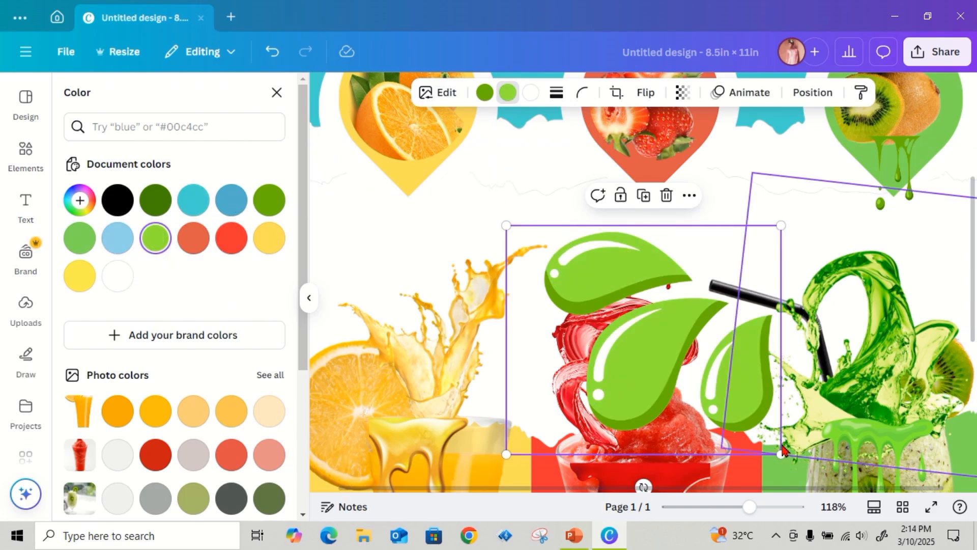
Recolour the three droplets with dark green edges and medium green bodies from the document colors
click(484, 93)
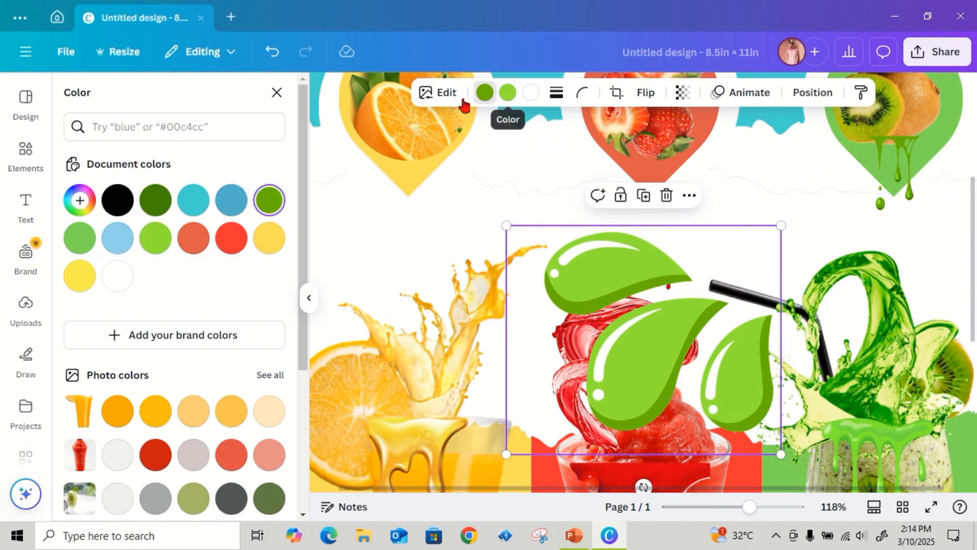
click(157, 203)
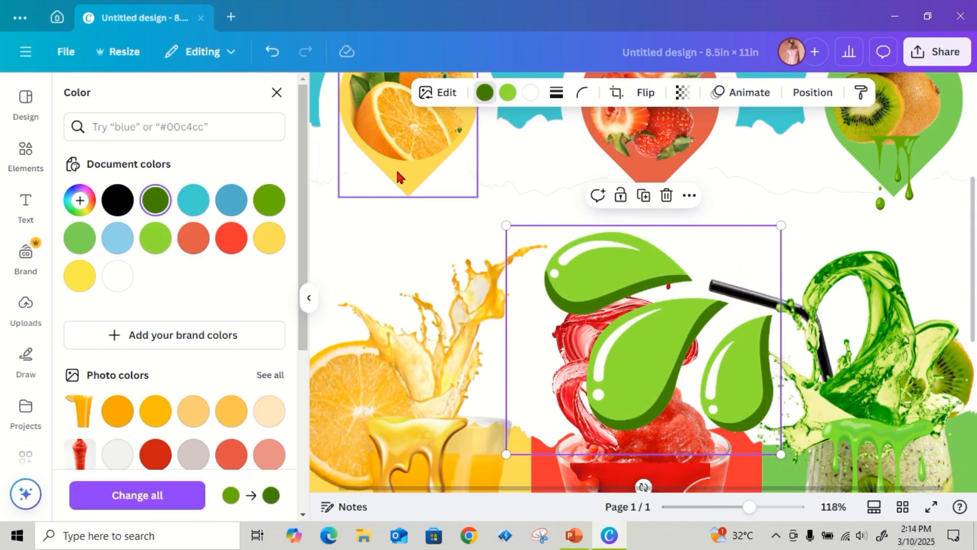
click(508, 93)
click(268, 196)
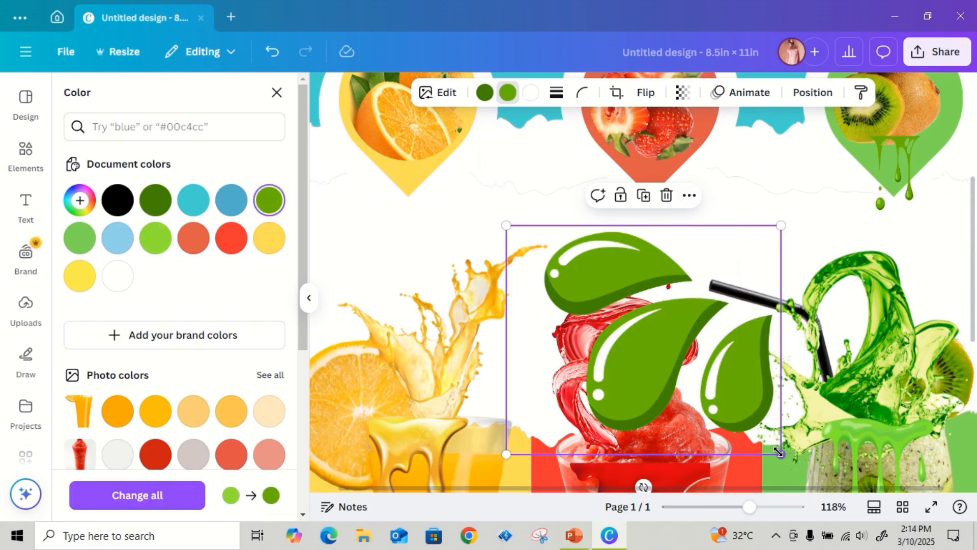
Shrink the green droplets to a small cluster and place it over the drip at the kiwi pin's tip
drag(778, 452, 620, 320)
drag(562, 250, 855, 241)
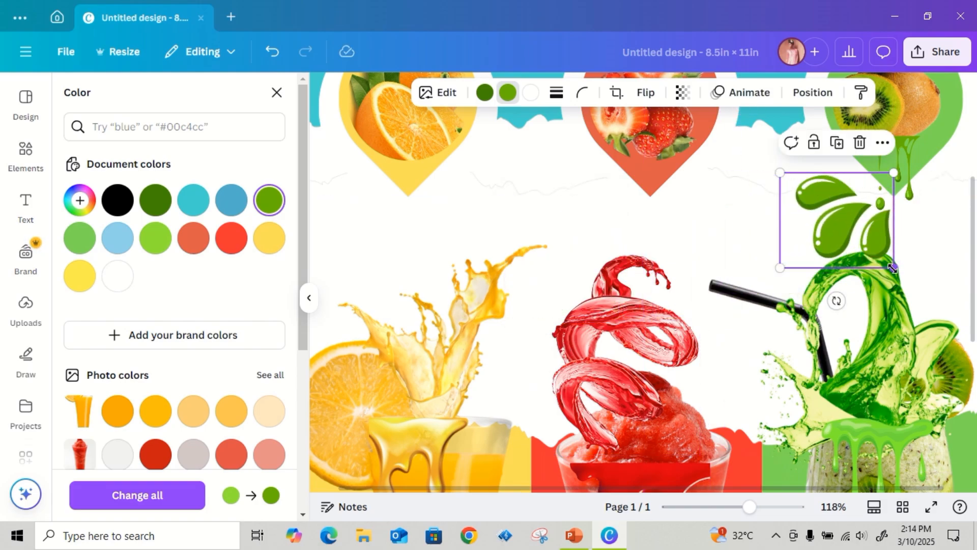
drag(892, 267, 851, 233)
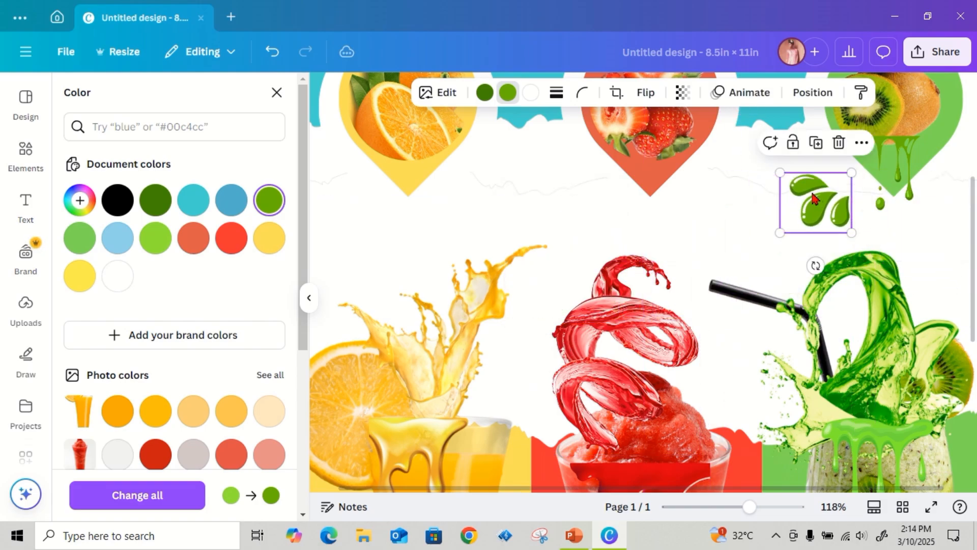
drag(816, 204, 852, 199)
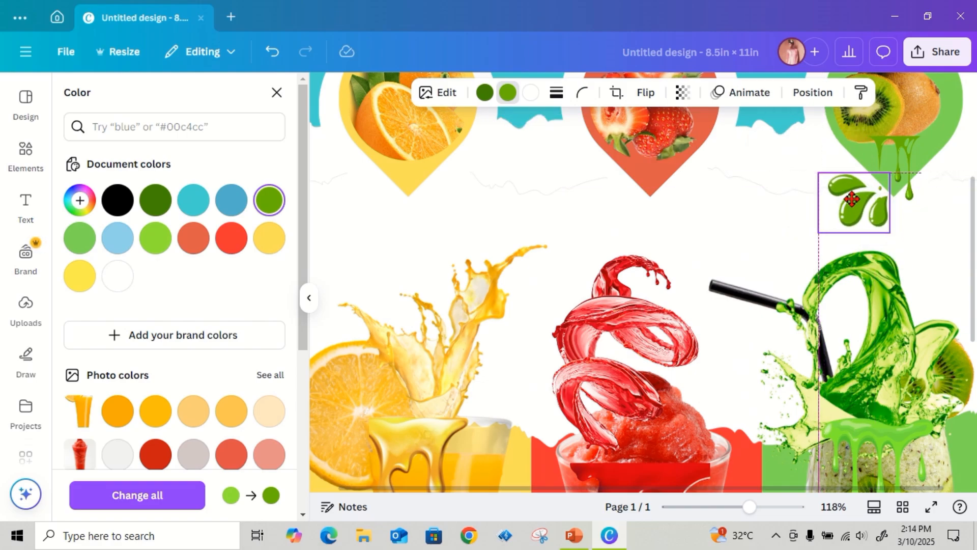
drag(852, 199, 855, 199)
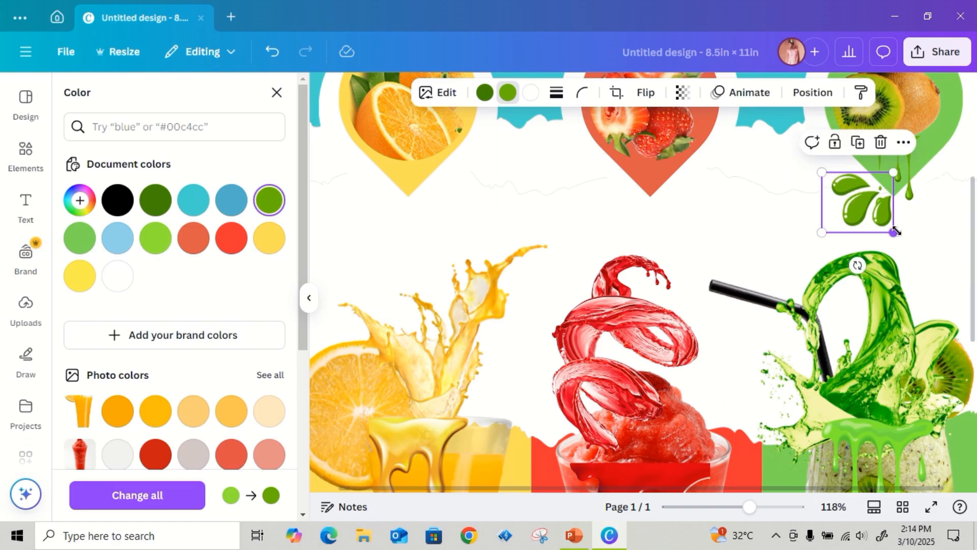
drag(894, 232, 876, 188)
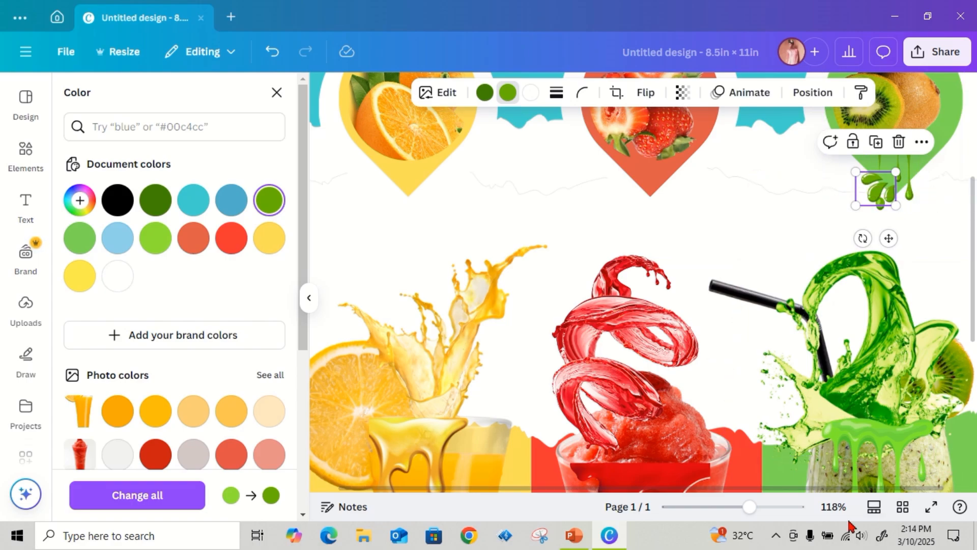
drag(749, 507, 724, 507)
click(883, 281)
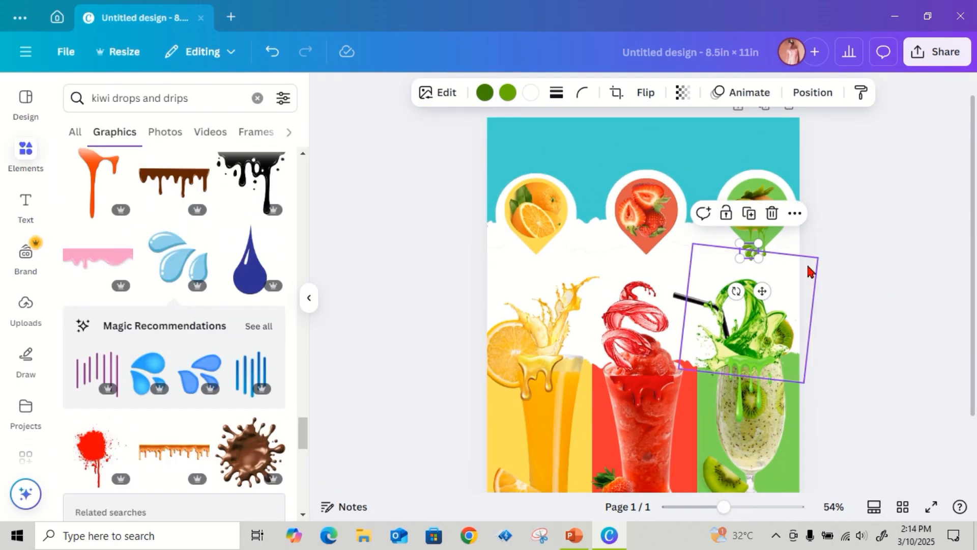
click(855, 256)
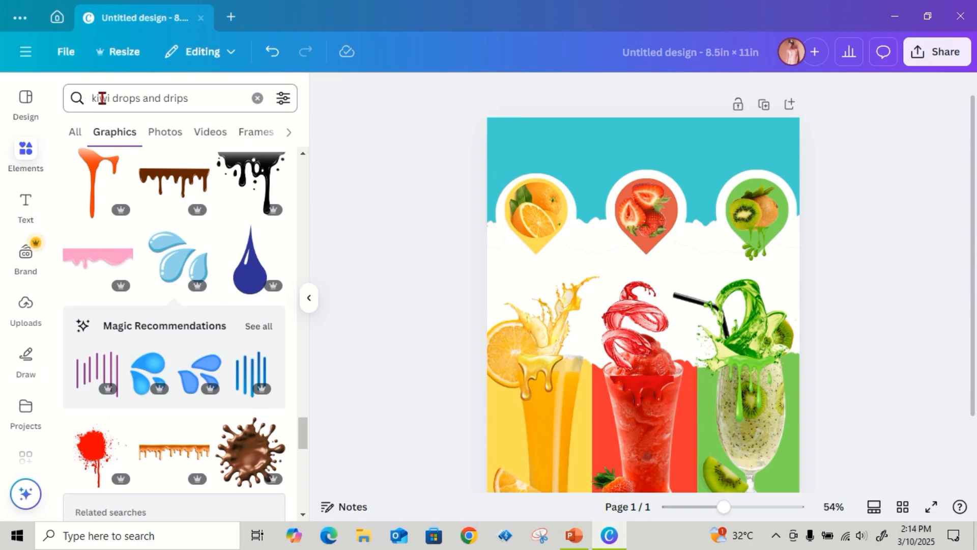
Search the graphics for "strawberry drops and drips"
drag(111, 102, 80, 94)
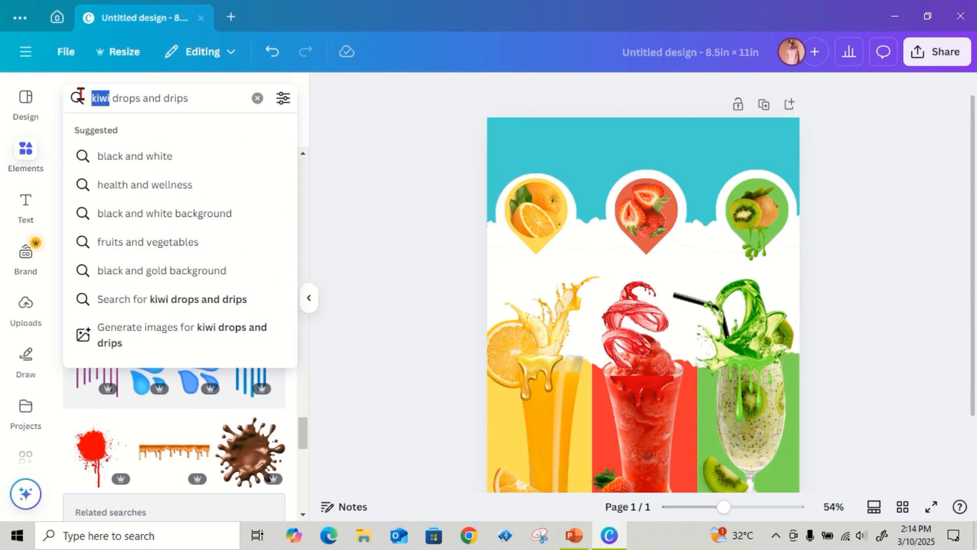
text(straw)
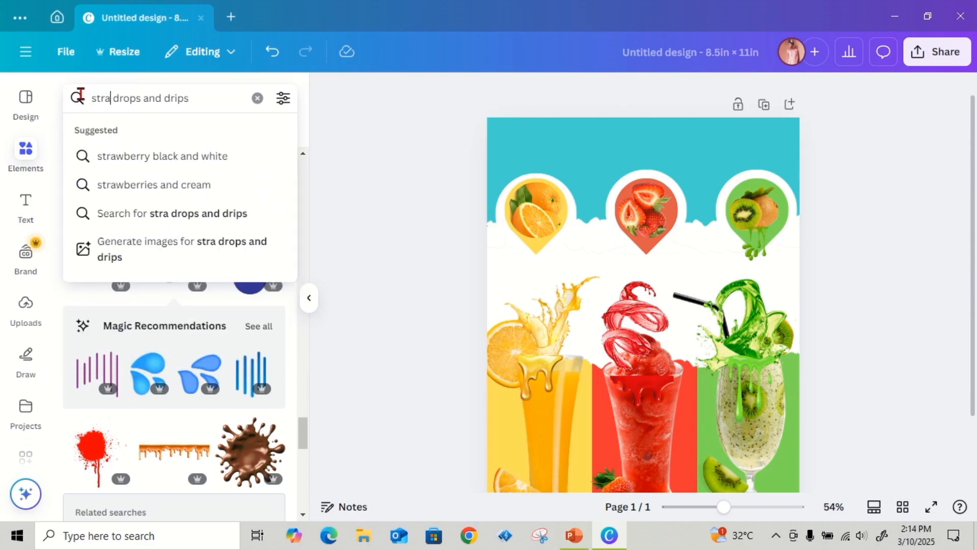
text(berry)
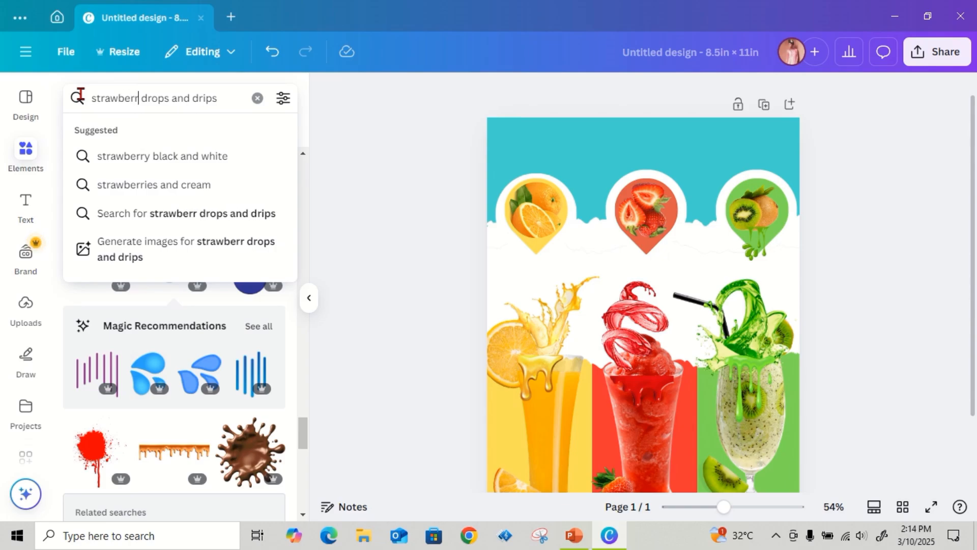
key(Return)
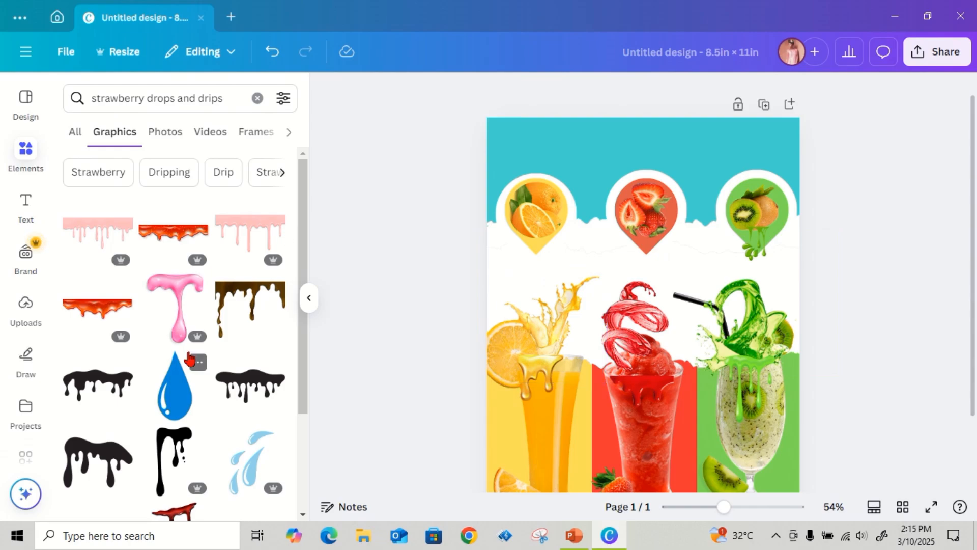
Add the narrow red drip graphic from the results and shrink it to hang from the strawberry pin's lower edge
scroll(186, 324, down, 5)
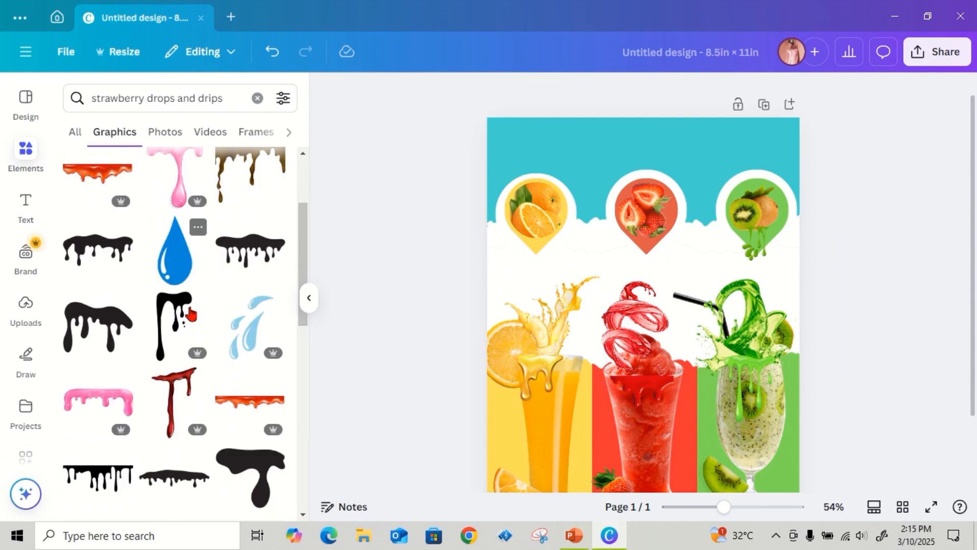
scroll(191, 314, down, 3)
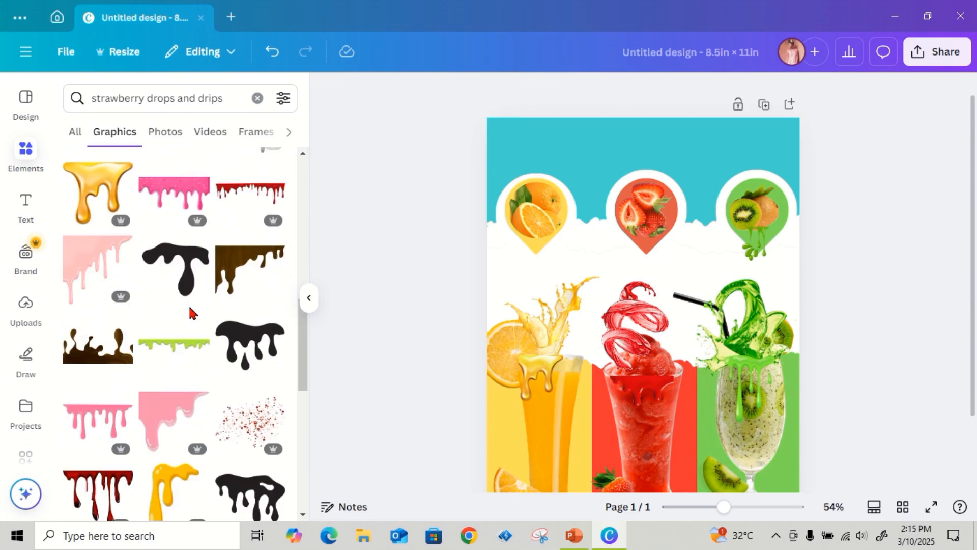
scroll(218, 324, down, 1)
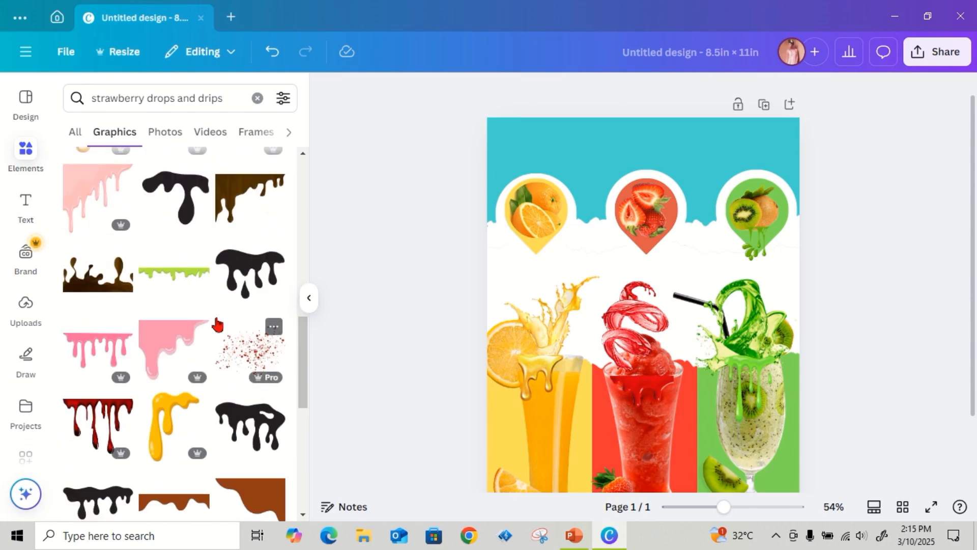
scroll(218, 324, down, 1)
scroll(218, 324, down, 4)
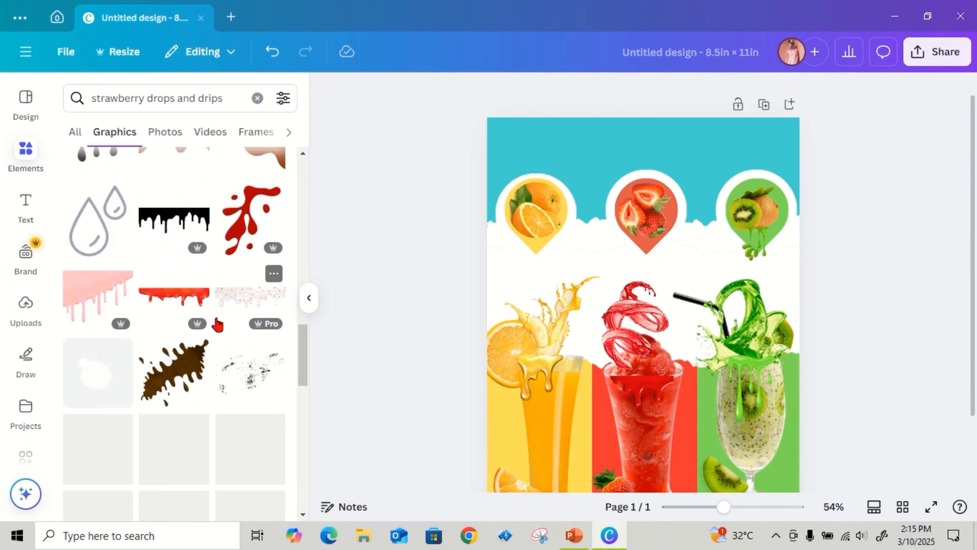
scroll(218, 323, down, 2)
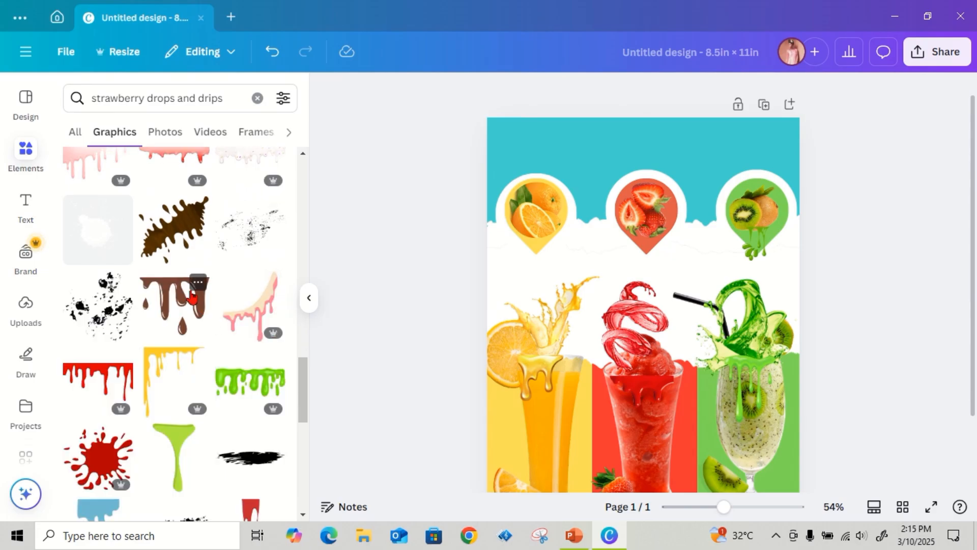
scroll(192, 296, down, 1)
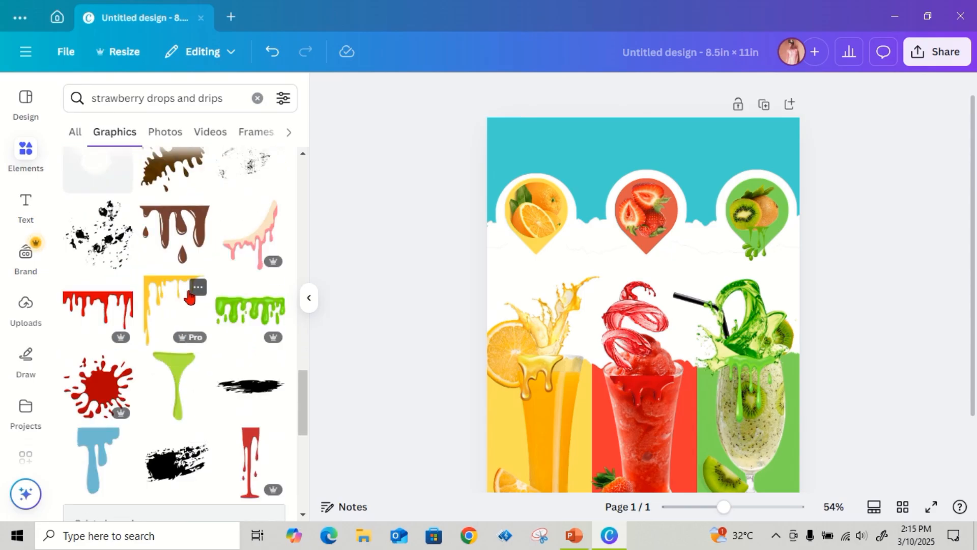
scroll(189, 296, down, 2)
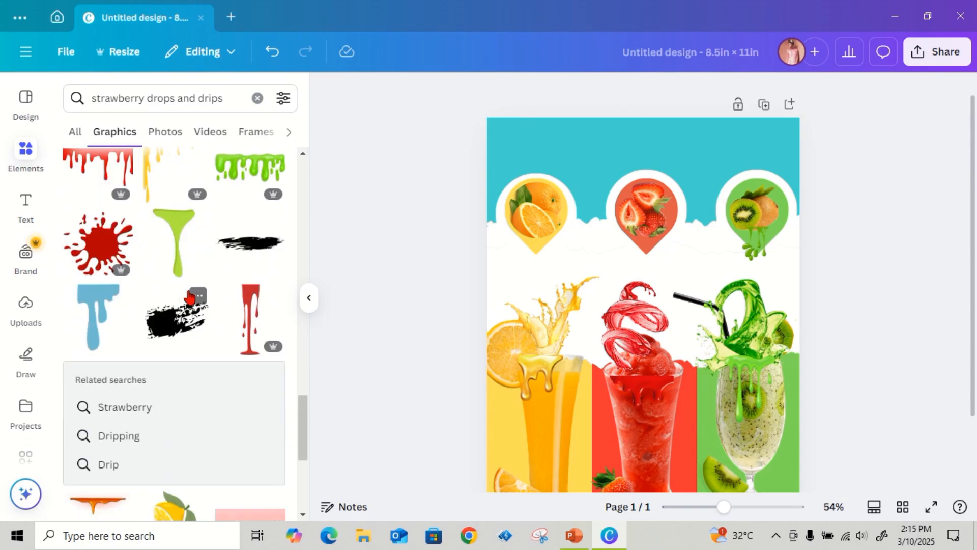
click(256, 316)
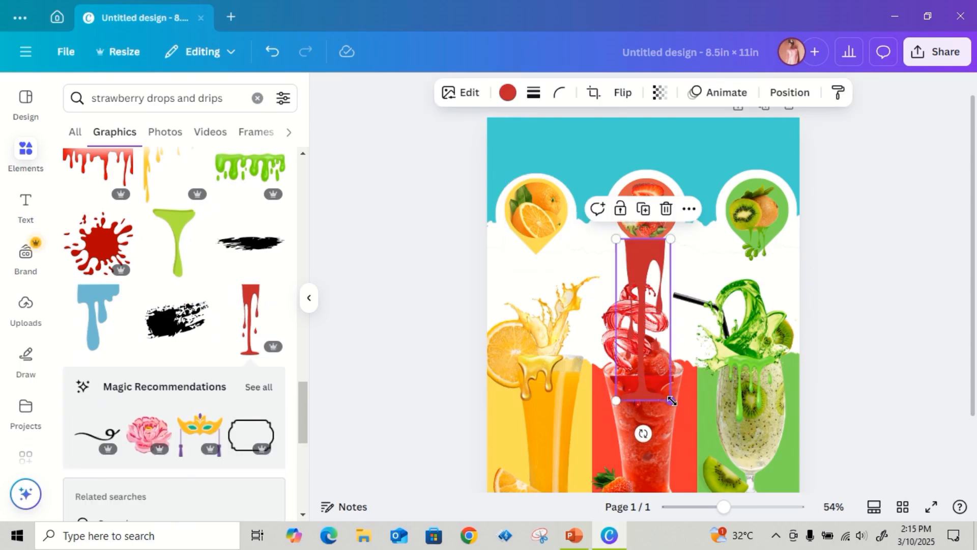
drag(670, 400, 639, 248)
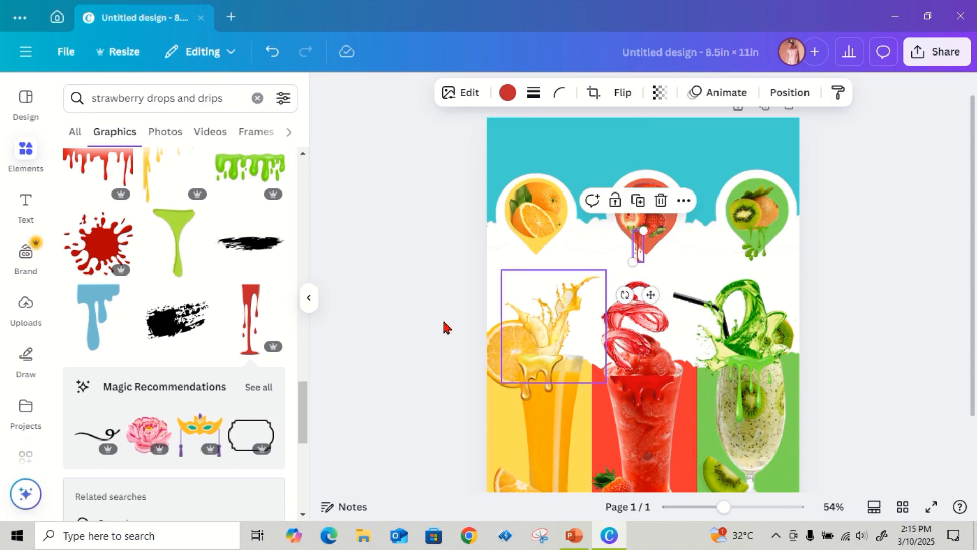
click(378, 277)
Add the red falling-drops graphic with a small puddle and shrink it to sit beside the drip at the strawberry pin's tip
scroll(264, 355, down, 10)
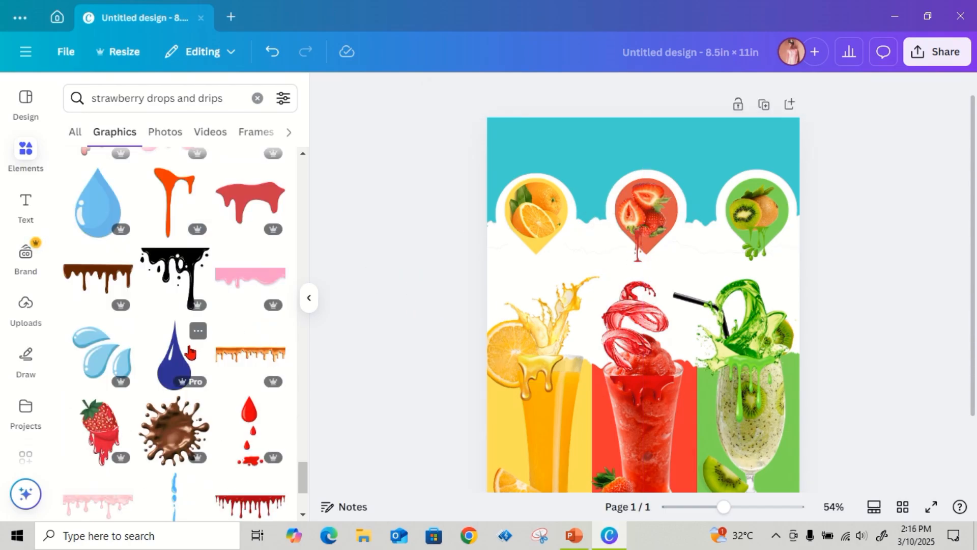
scroll(264, 354, down, 1)
click(271, 354)
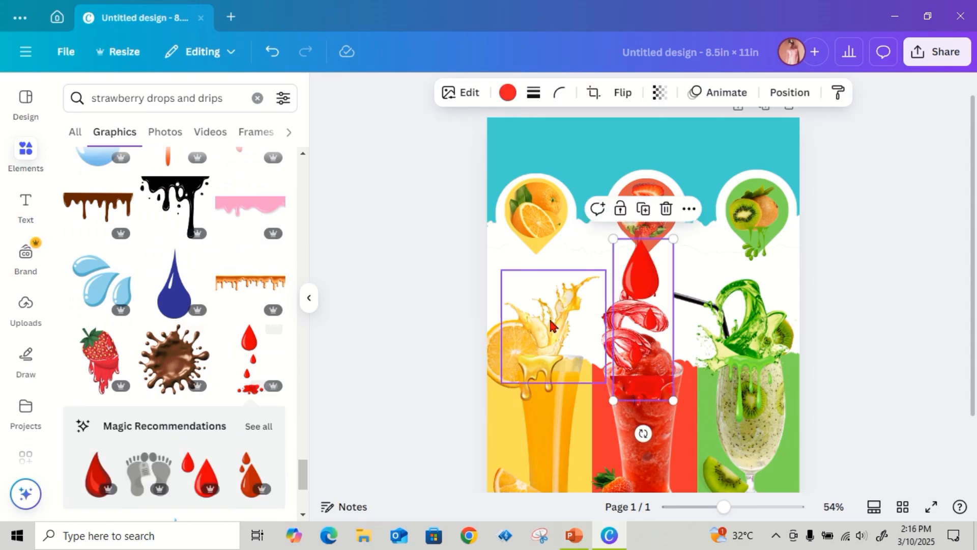
drag(602, 259, 526, 229)
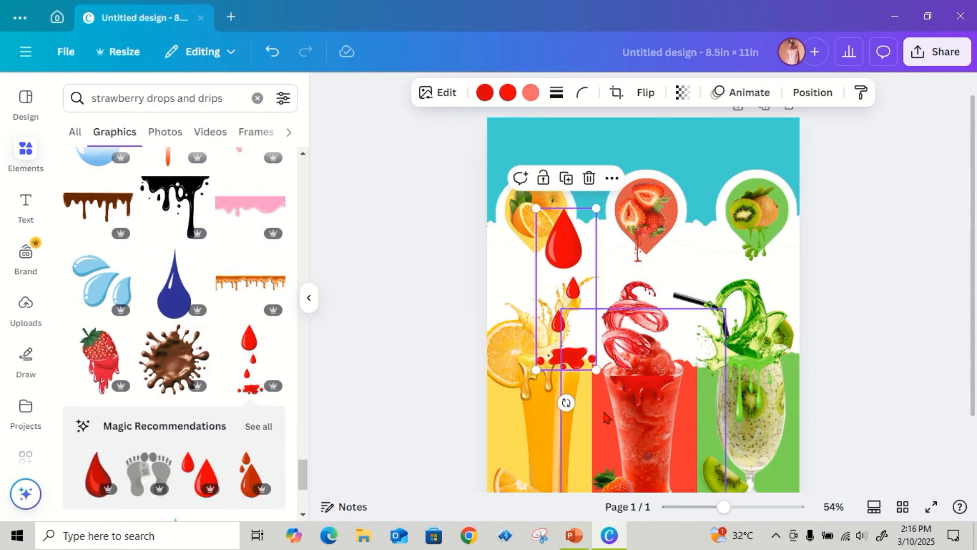
drag(595, 371, 656, 246)
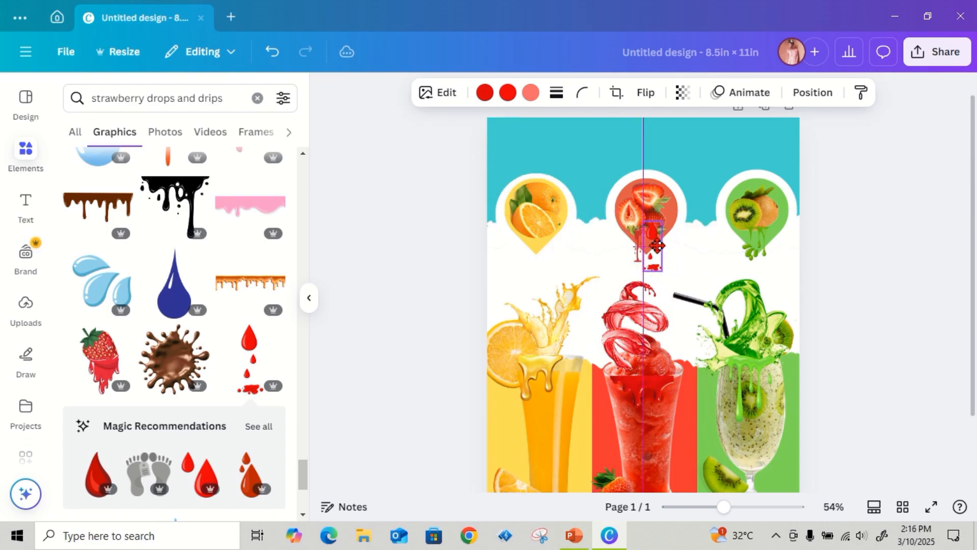
click(684, 273)
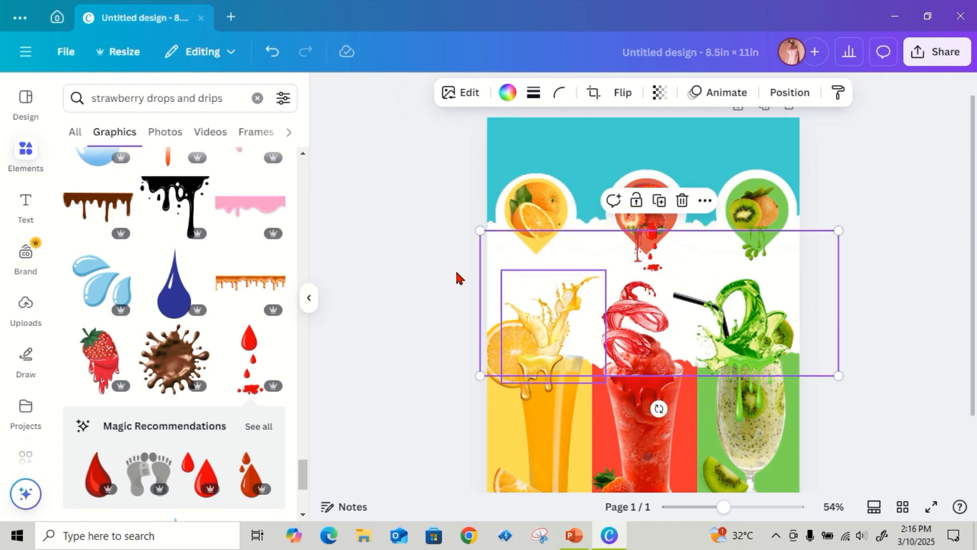
click(416, 230)
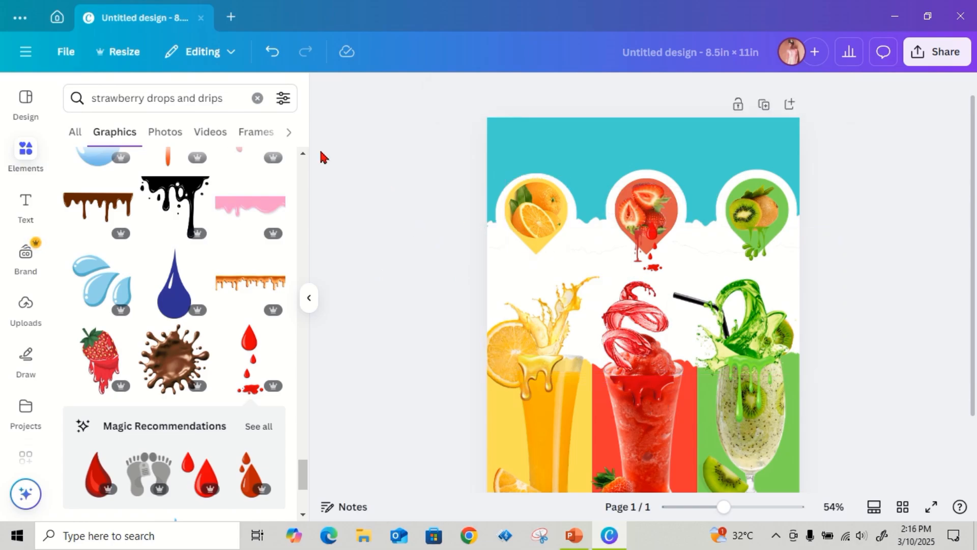
Search the graphics for "orange drops and drips"
drag(146, 98, 65, 95)
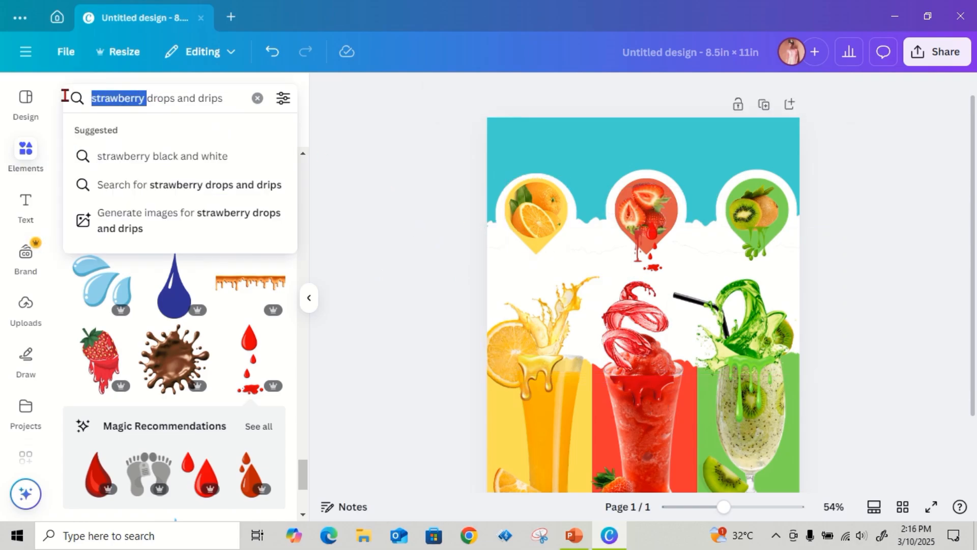
text(orange)
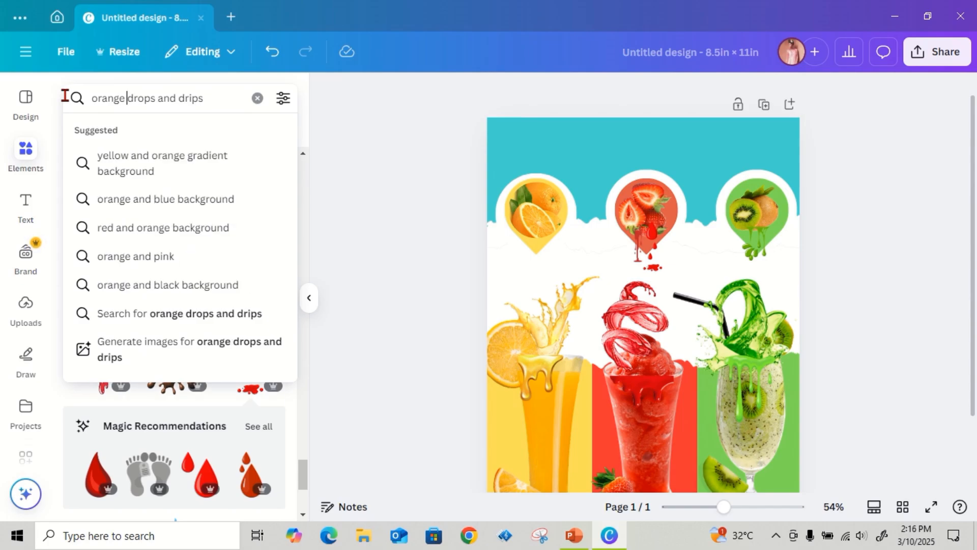
key(Return)
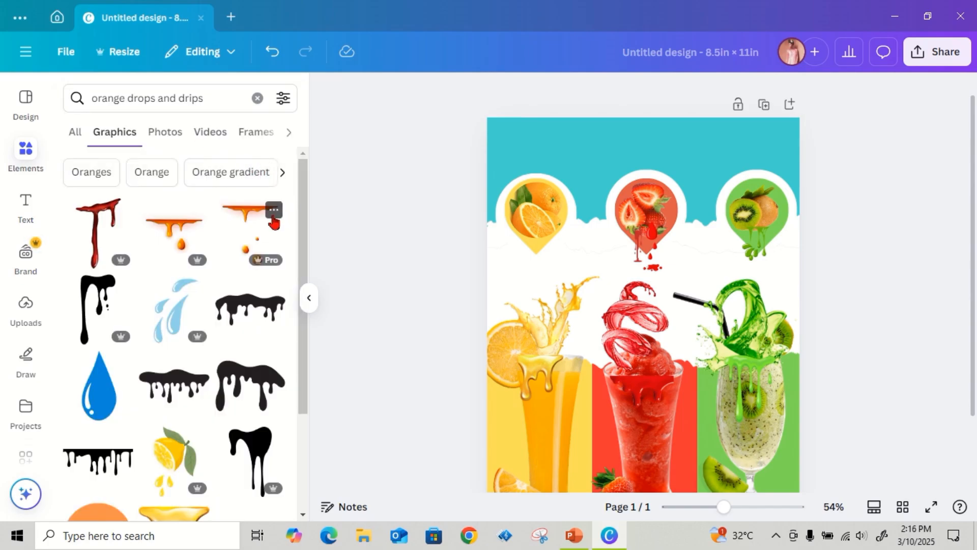
Shrink the orange juice splash graphic and rotate it so its droplets fall downward over the orange pin
drag(585, 283, 711, 265)
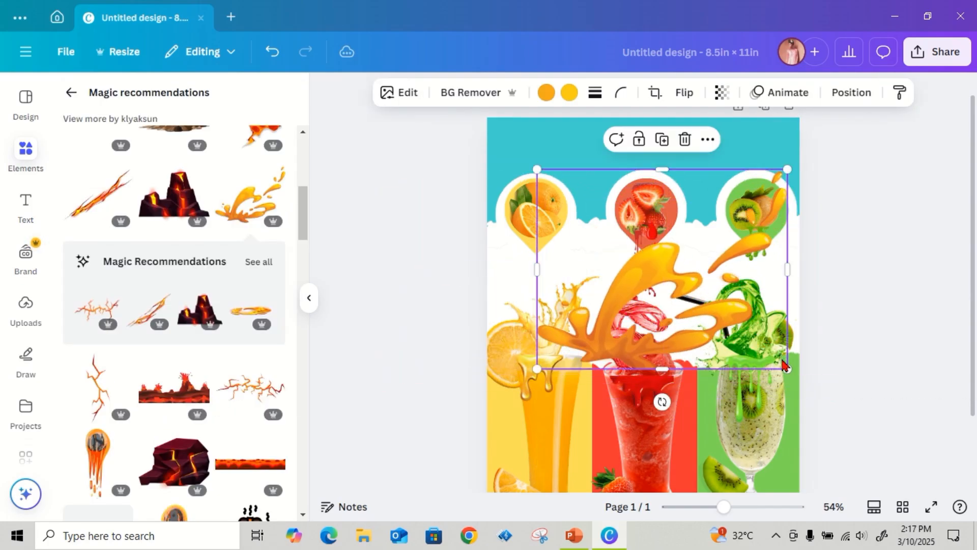
drag(784, 367, 653, 261)
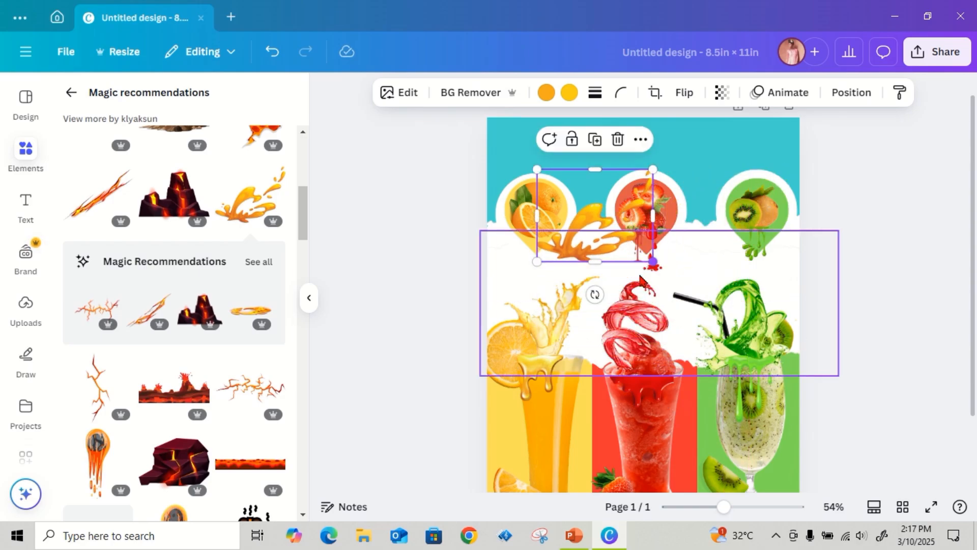
drag(595, 294, 524, 186)
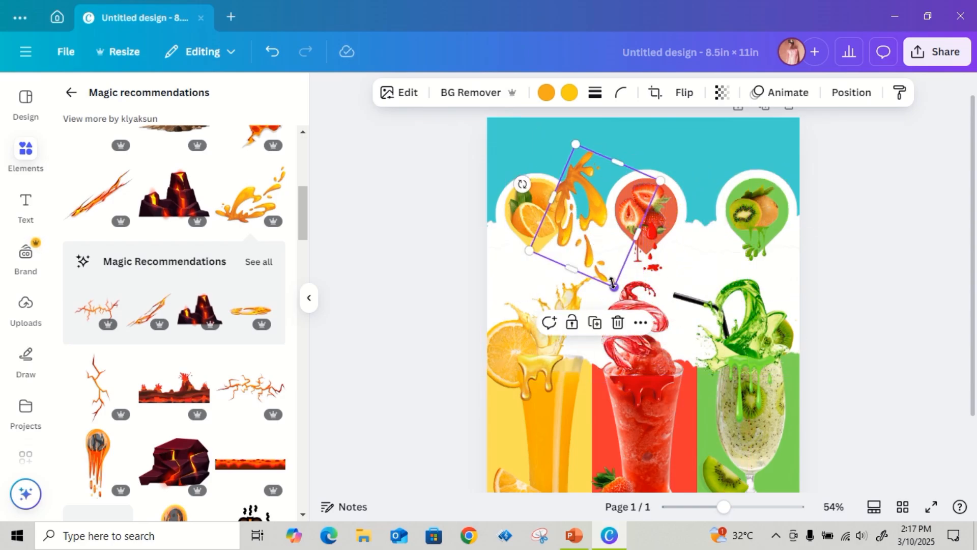
drag(612, 282, 537, 248)
drag(549, 281, 545, 262)
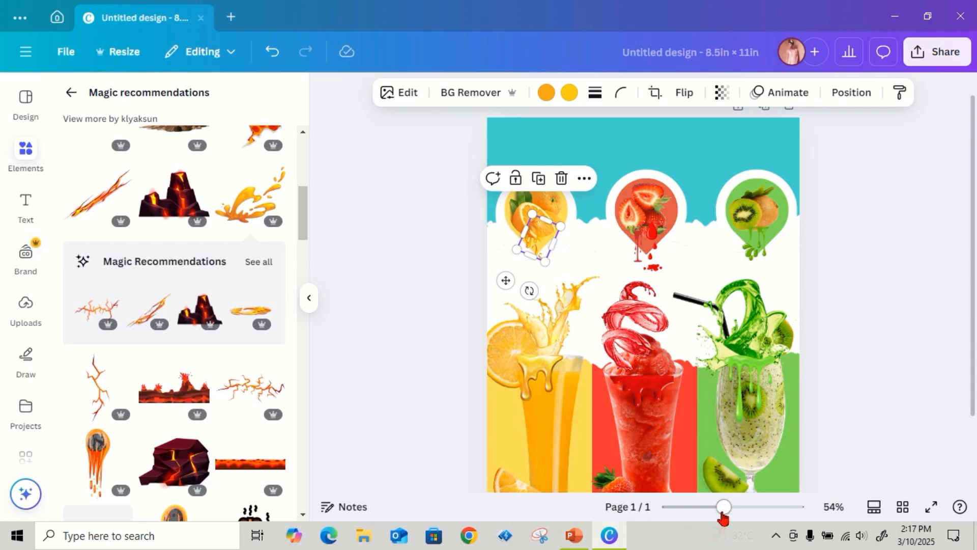
Move the small orange splash down so that it drips from the orange pin's tip
drag(725, 509, 749, 508)
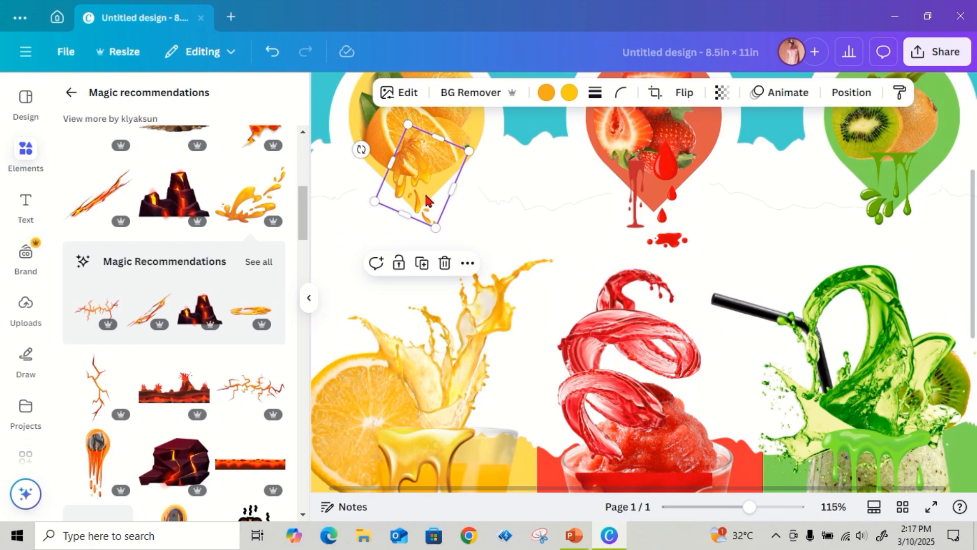
mouse_move(426, 199)
mouse_down()
mouse_move(432, 216)
mouse_move(414, 211)
mouse_move(432, 218)
mouse_up()
click(551, 230)
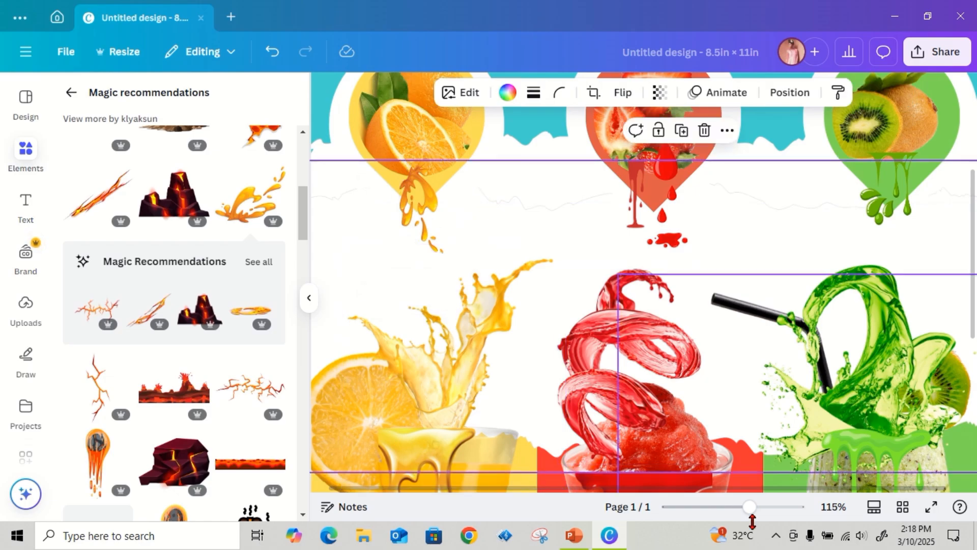
drag(748, 507, 719, 506)
click(839, 407)
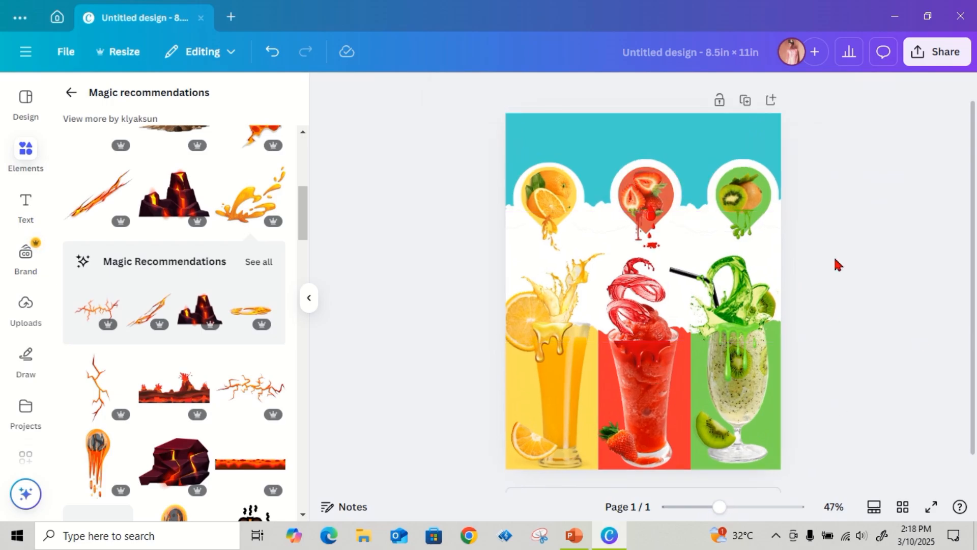
Open the text options and move the blue torn-edge header band up the page
click(27, 203)
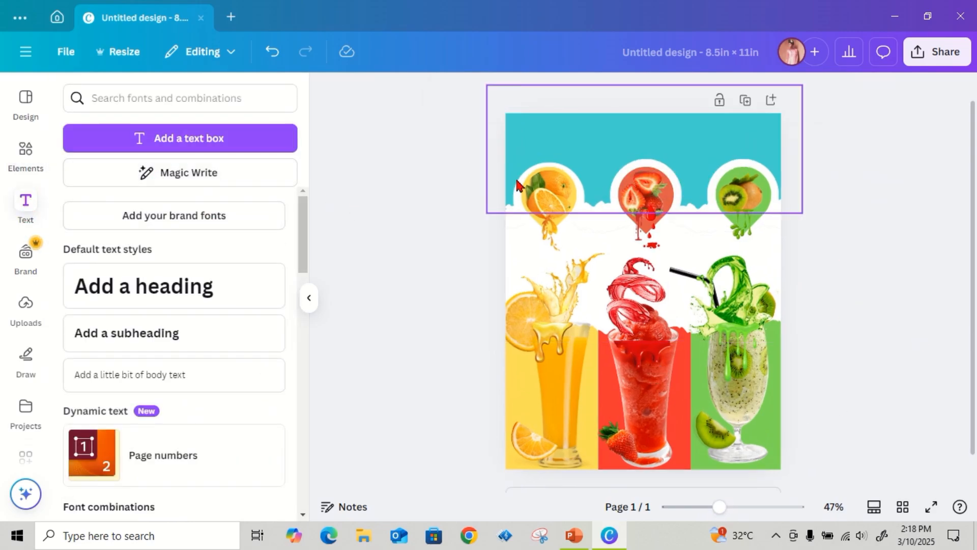
drag(583, 150, 582, 113)
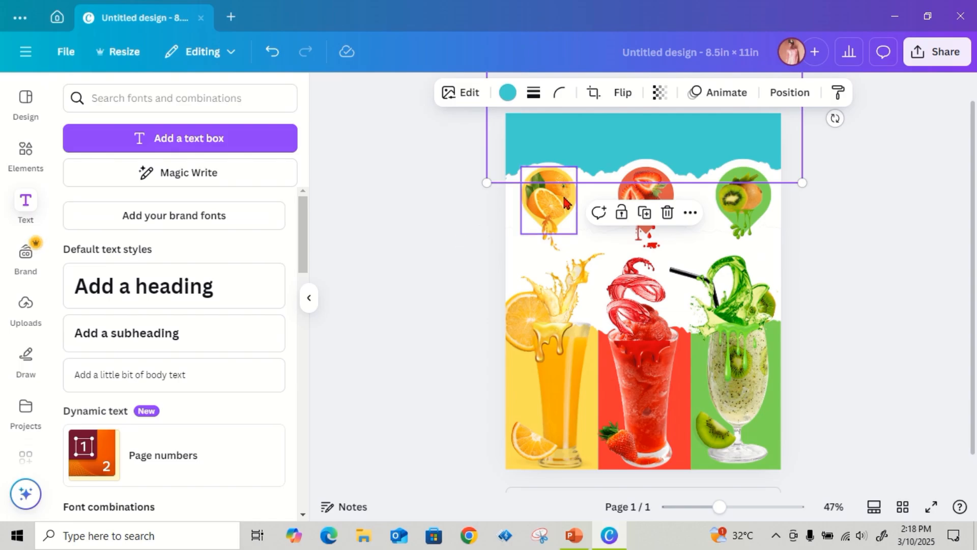
click(396, 202)
Select the header band, fruit pins, their drips and the white torn-edge strip together and nudge them up the page
drag(453, 162, 809, 246)
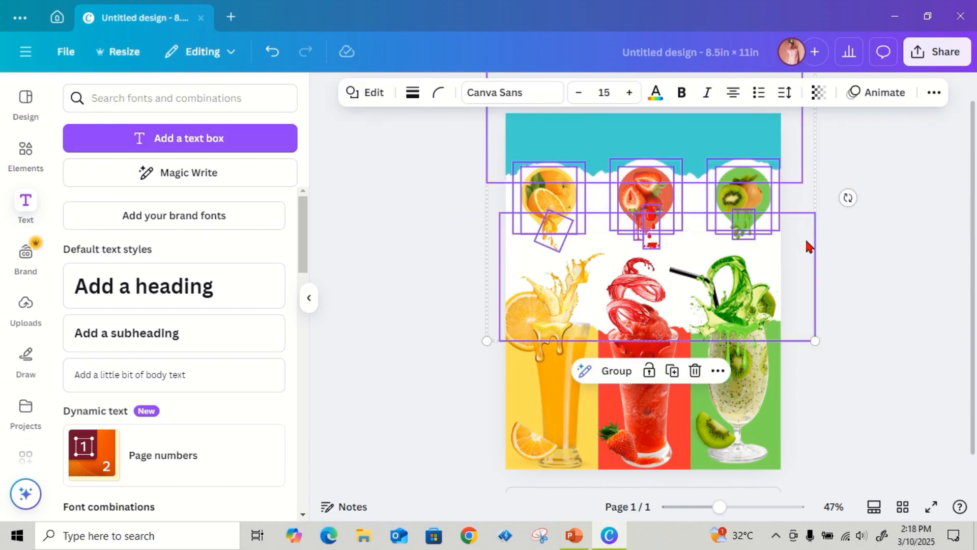
click(809, 247)
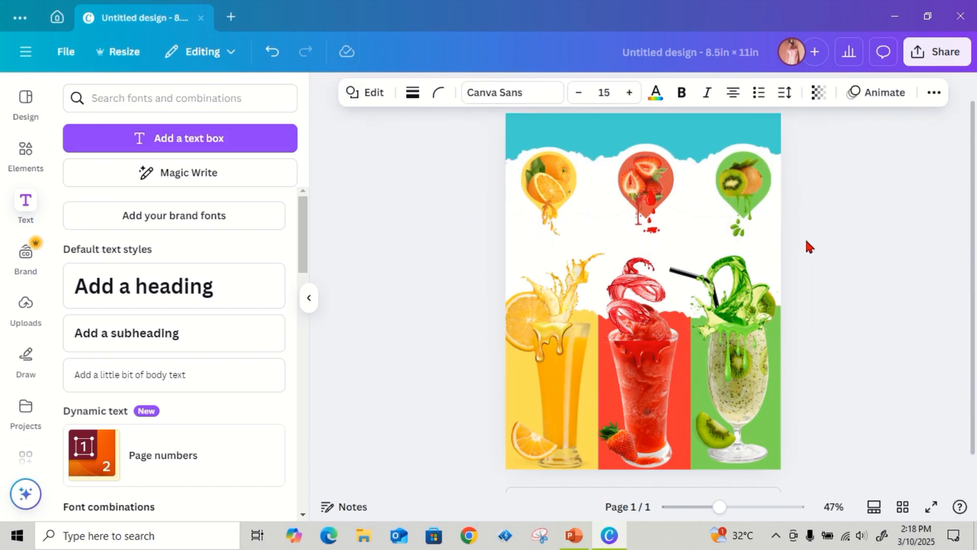
key(Up)
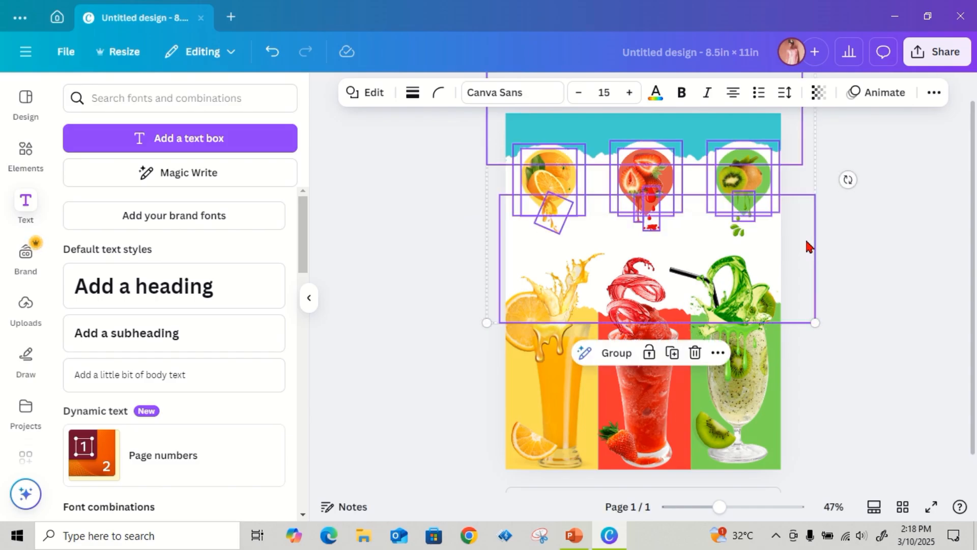
key(Up)
key(Up)
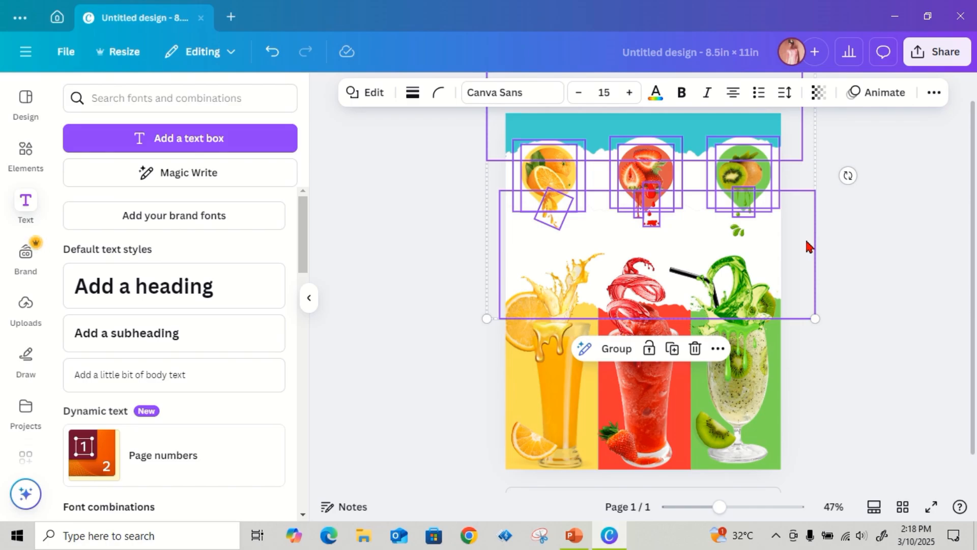
key(Up)
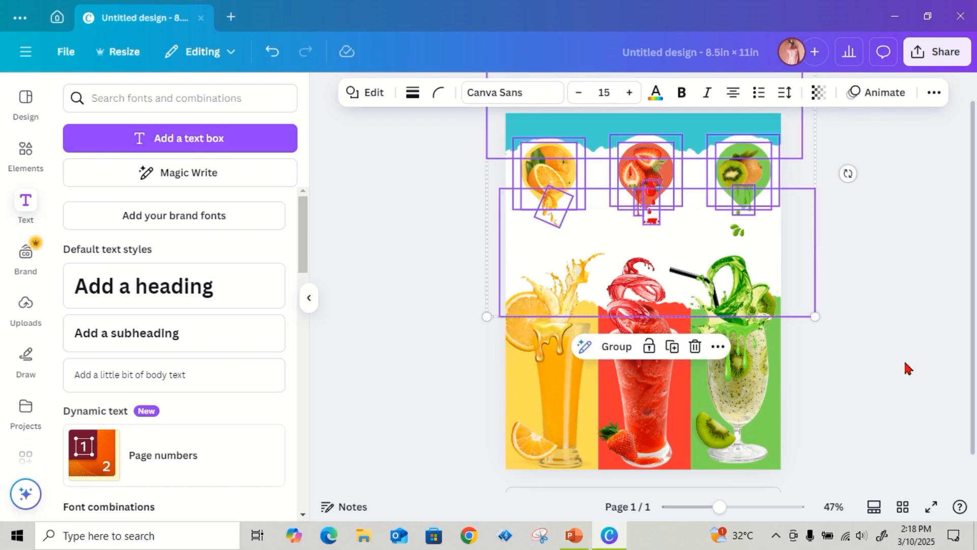
click(923, 373)
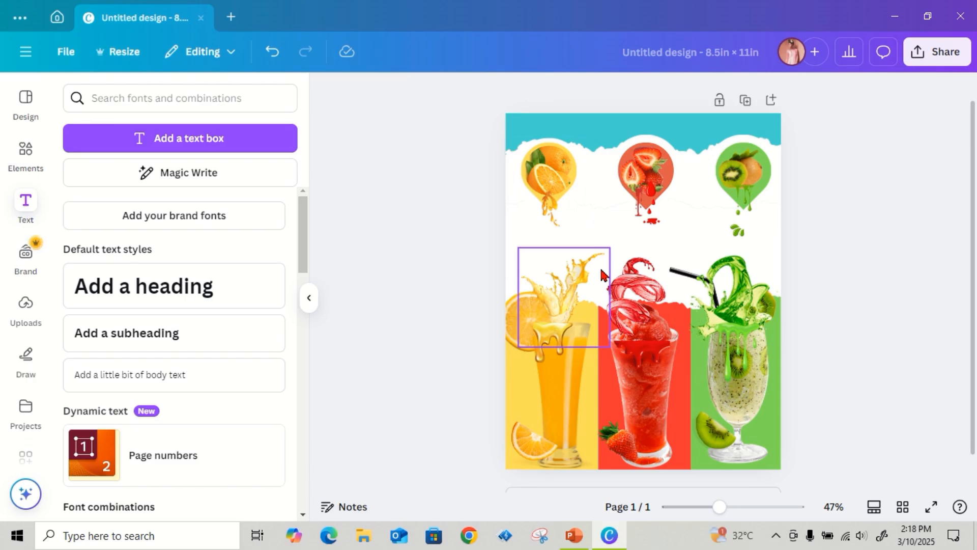
Nudge the cluster of green droplets up to the drip at the kiwi pin's tip
click(740, 233)
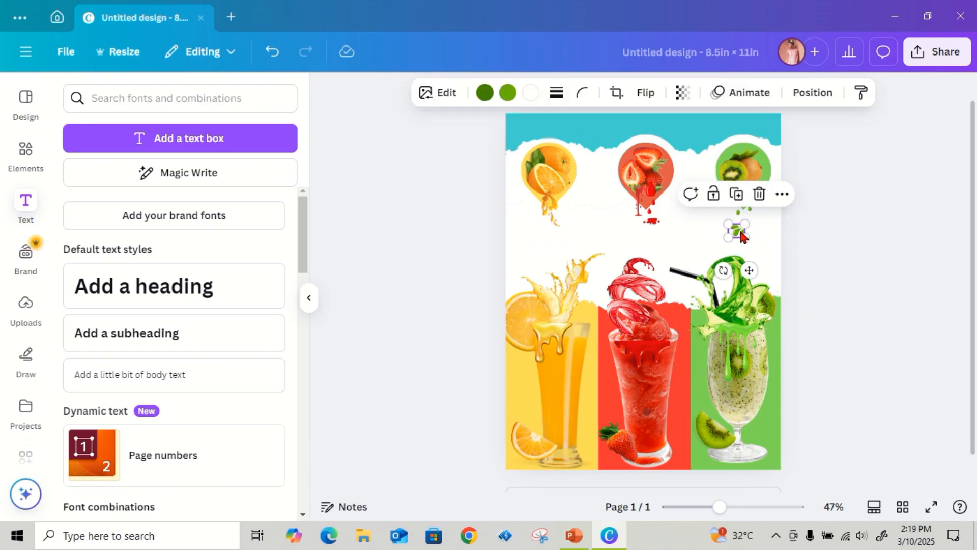
key(Up)
key(Up)
key(Up)
key(Up)
key(Up)
key(Up)
key(Up)
key(Up)
key(Up)
key(Up)
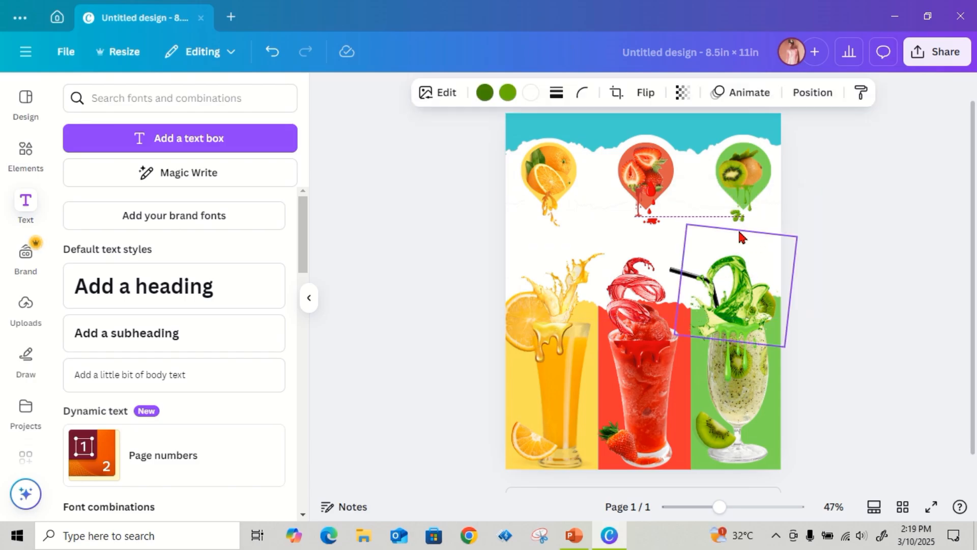
Nudge the green droplets closer and to the right until they line up with the drip under the kiwi pin
key(Down)
key(Down)
key(Down)
key(Down)
key(Down)
key(Down)
key(Down)
key(Down)
key(Down)
key(Down)
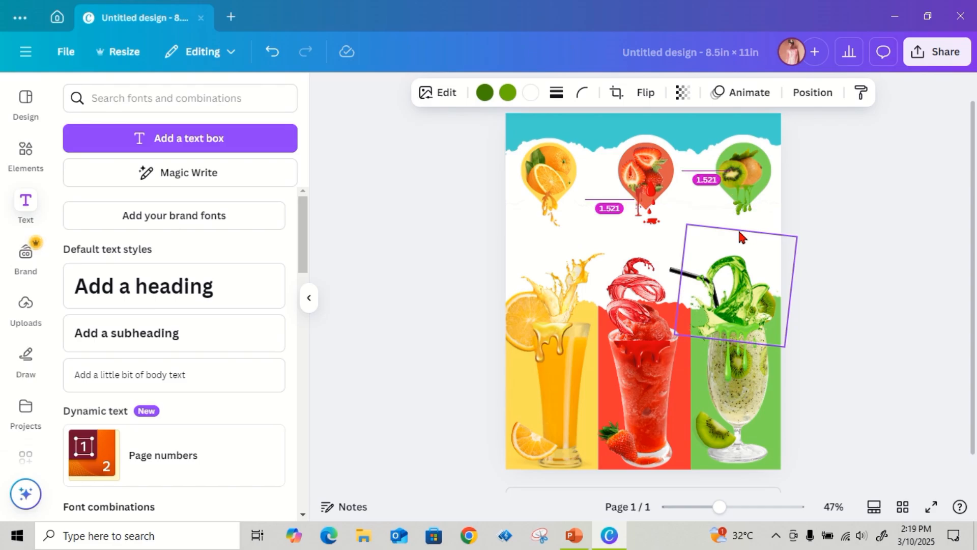
key(Right)
key(Right)
key(Right)
key(Right)
key(Right)
key(Right)
key(Right)
key(Right)
key(Down)
key(Down)
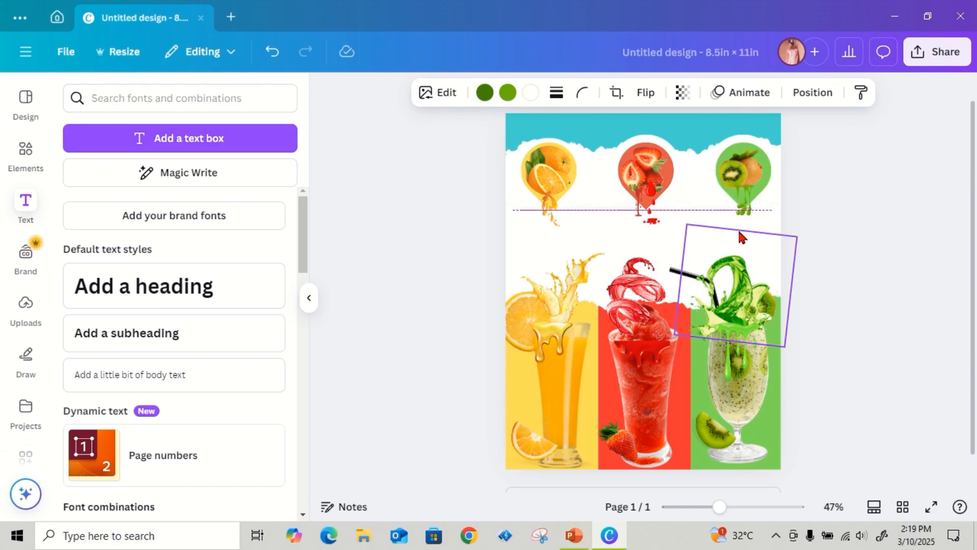
Shrink the small orange splash and the red drip under the orange and strawberry pins slightly
click(543, 217)
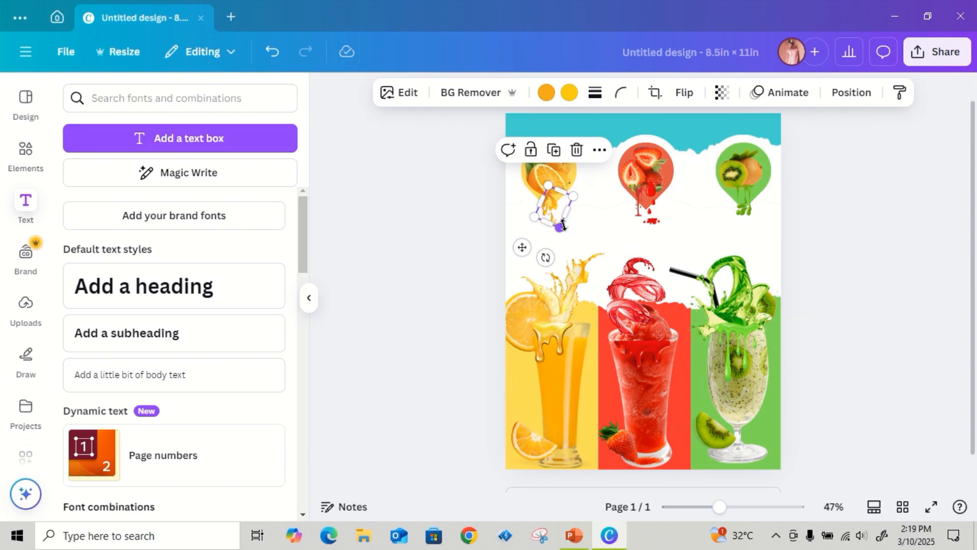
drag(559, 228, 558, 224)
click(650, 224)
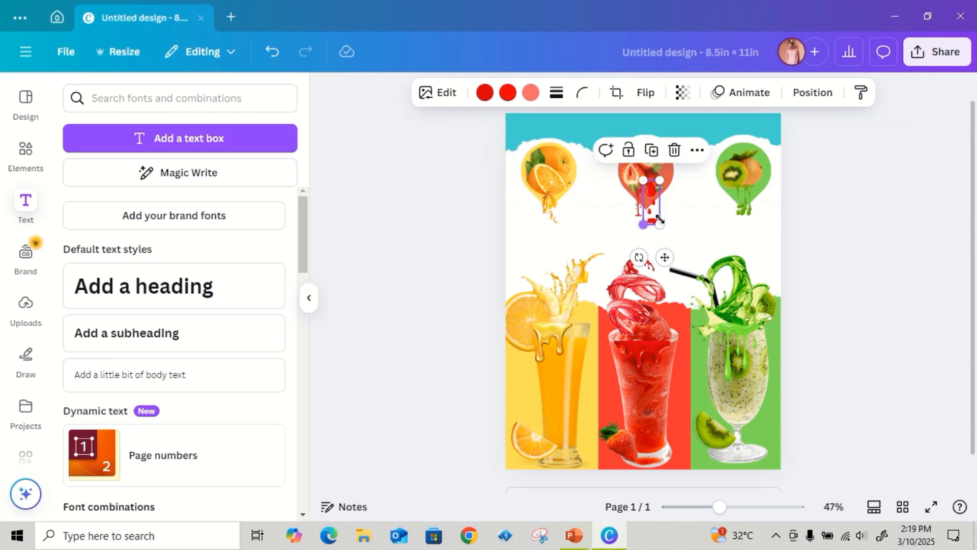
drag(658, 219, 656, 218)
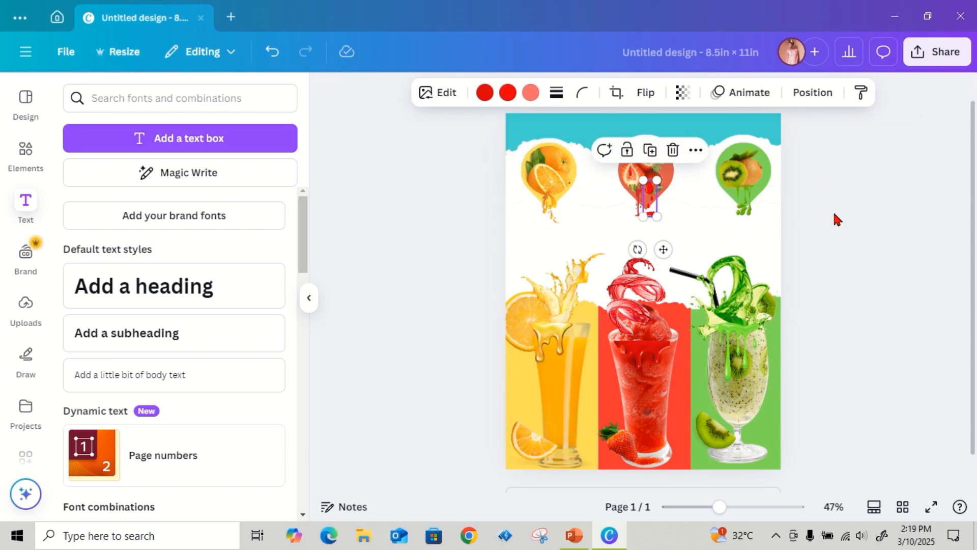
click(835, 218)
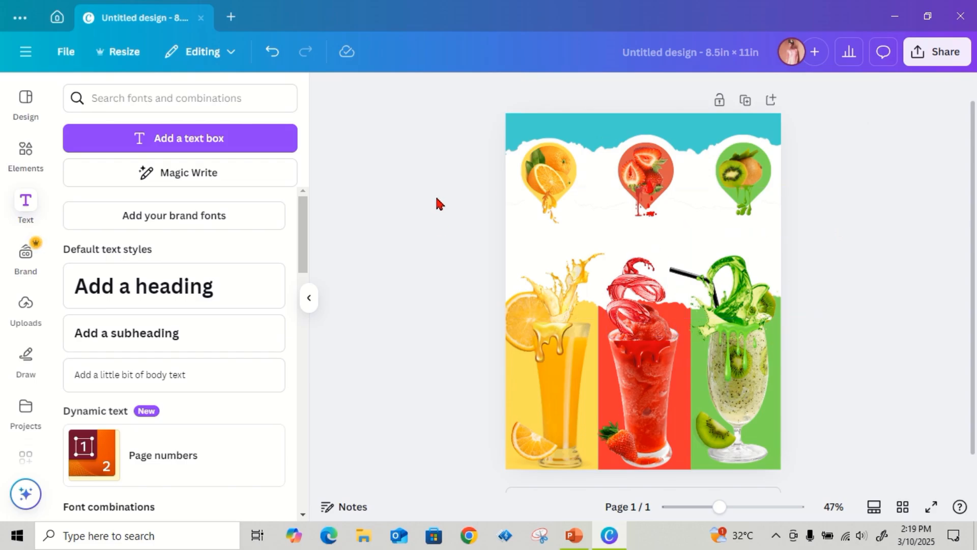
Add a new text box to the page and set its font size to 40
click(170, 148)
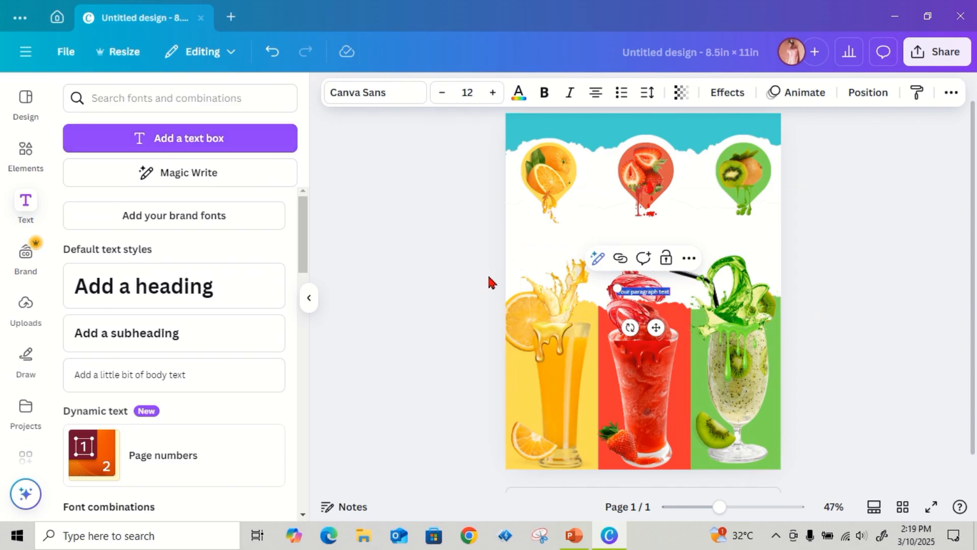
click(491, 93)
click(491, 93)
click(491, 93)
click(491, 94)
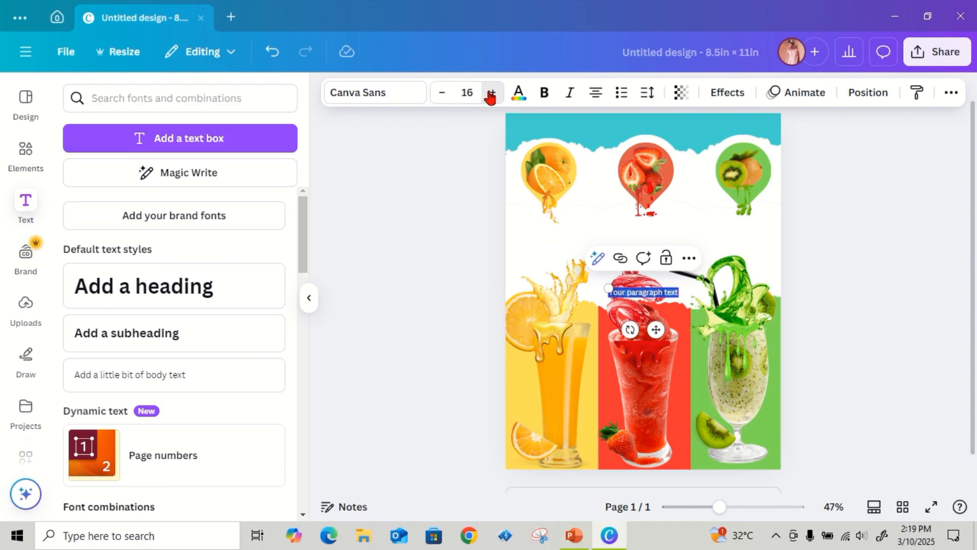
click(491, 93)
click(491, 93)
click(491, 93)
click(491, 93)
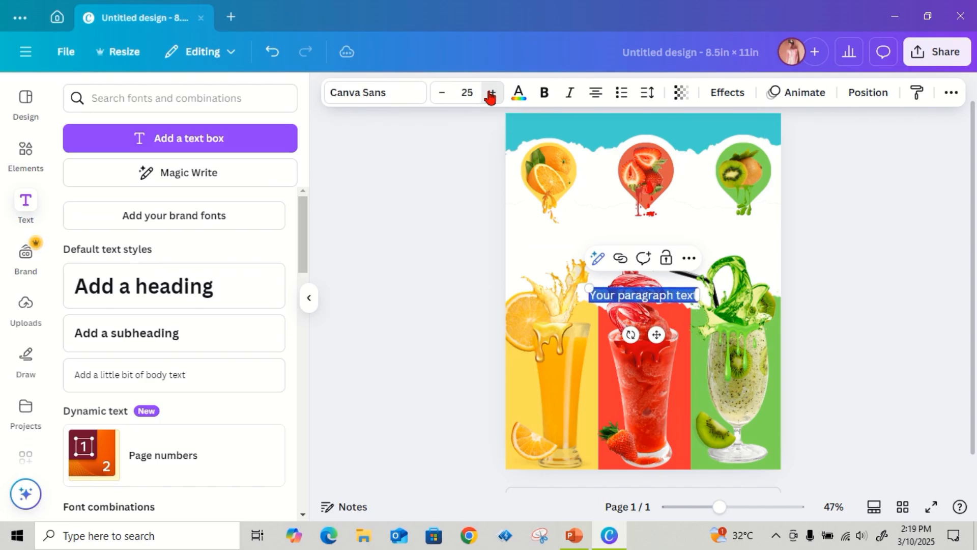
click(491, 93)
click(491, 93)
click(491, 93)
click(491, 93)
click(491, 93)
click(491, 93)
click(491, 93)
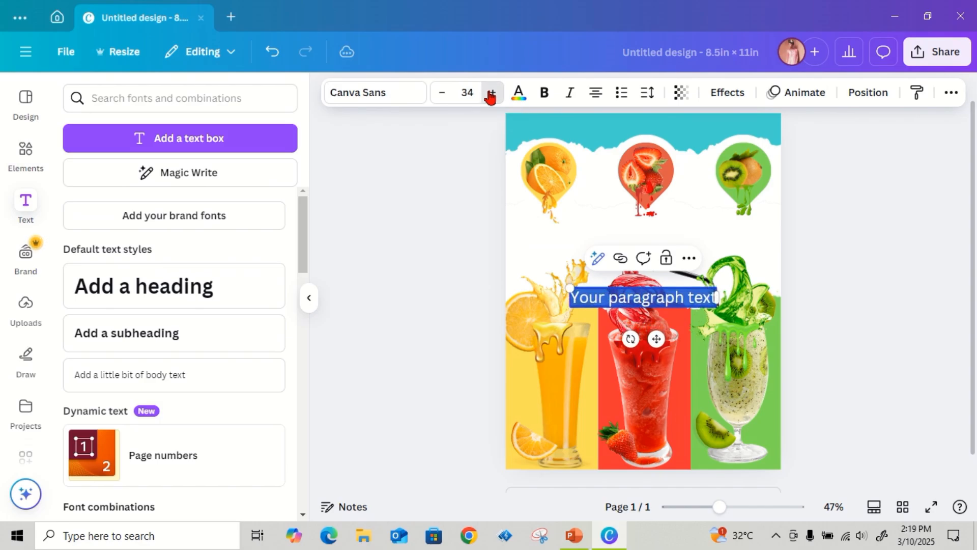
click(491, 94)
click(491, 93)
click(491, 94)
click(491, 93)
click(491, 93)
click(491, 93)
click(491, 94)
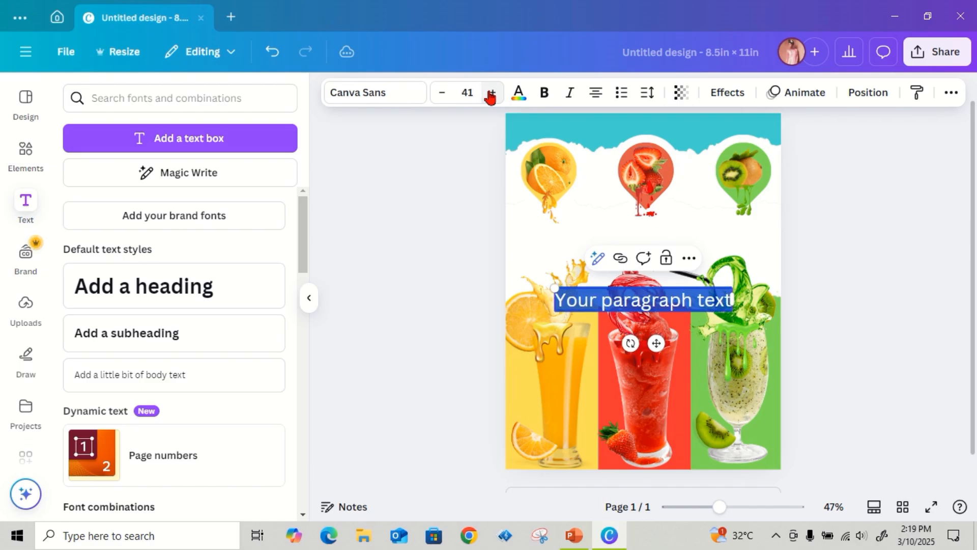
click(443, 93)
Search the fonts for "extenda" and apply Extenda 40 Hecto to the placeholder text
click(403, 96)
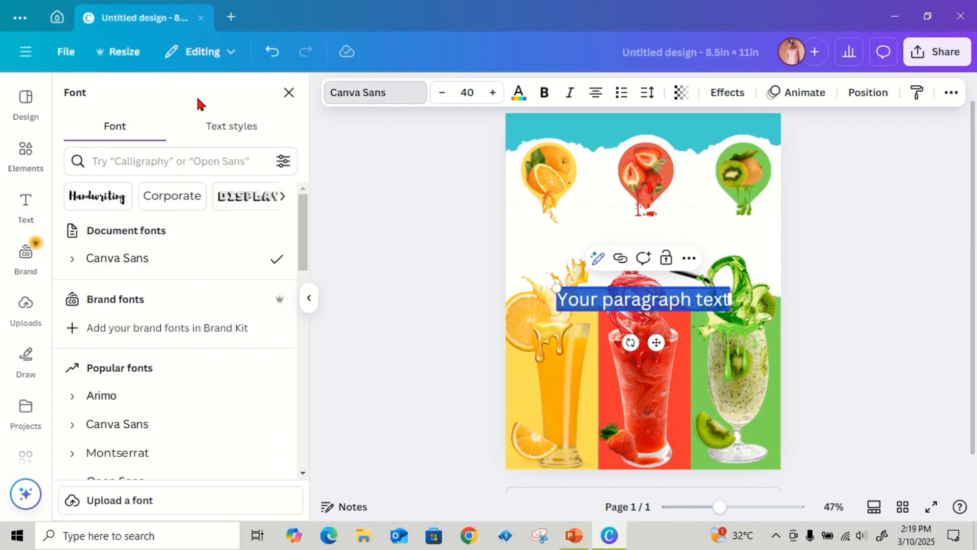
click(175, 159)
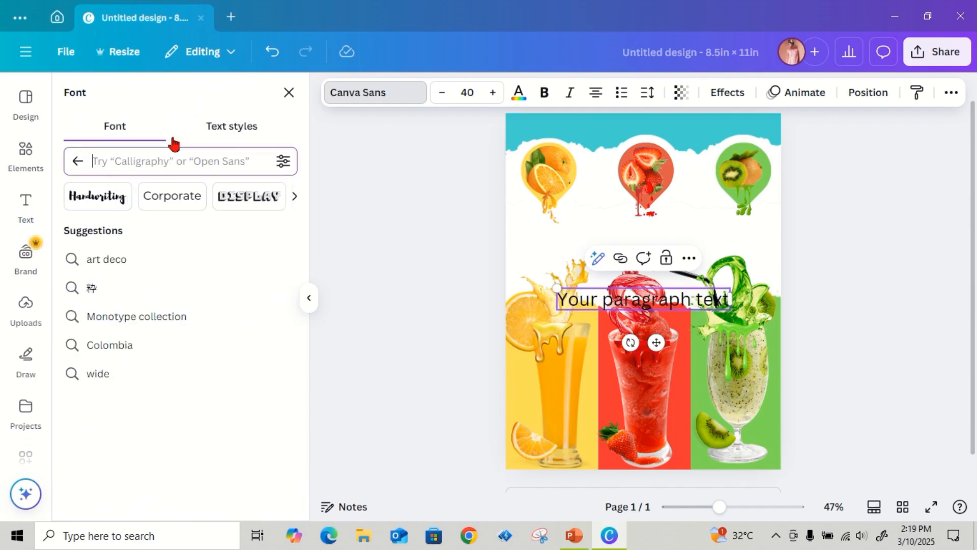
text(ex)
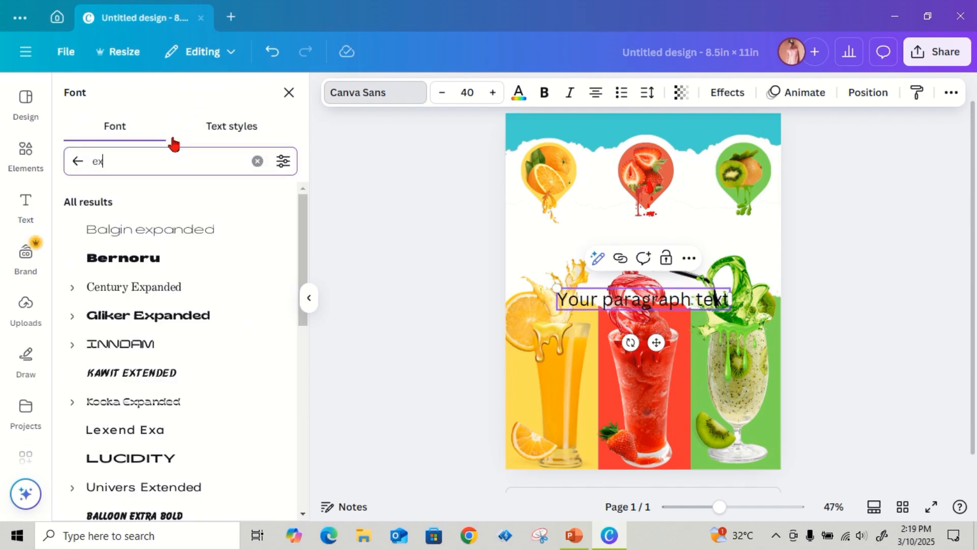
text(t)
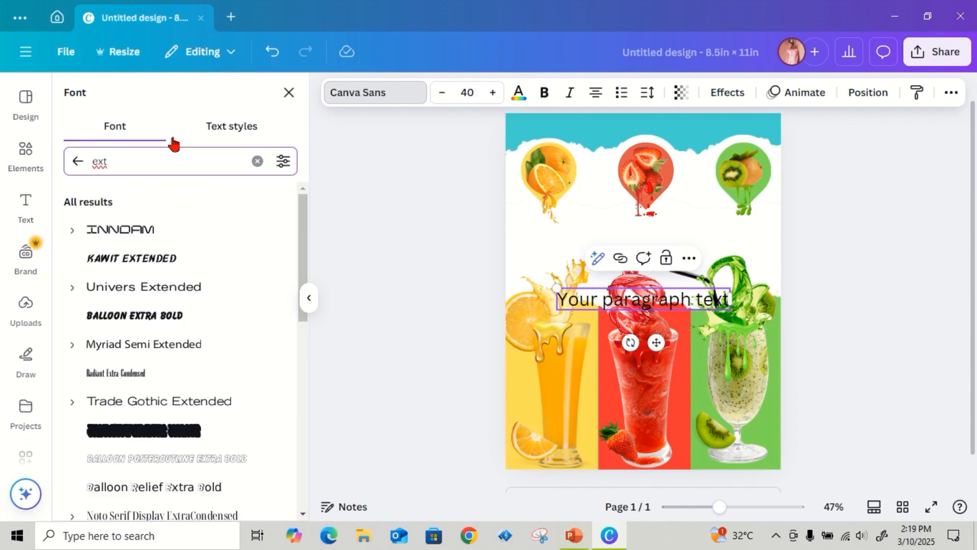
text(e)
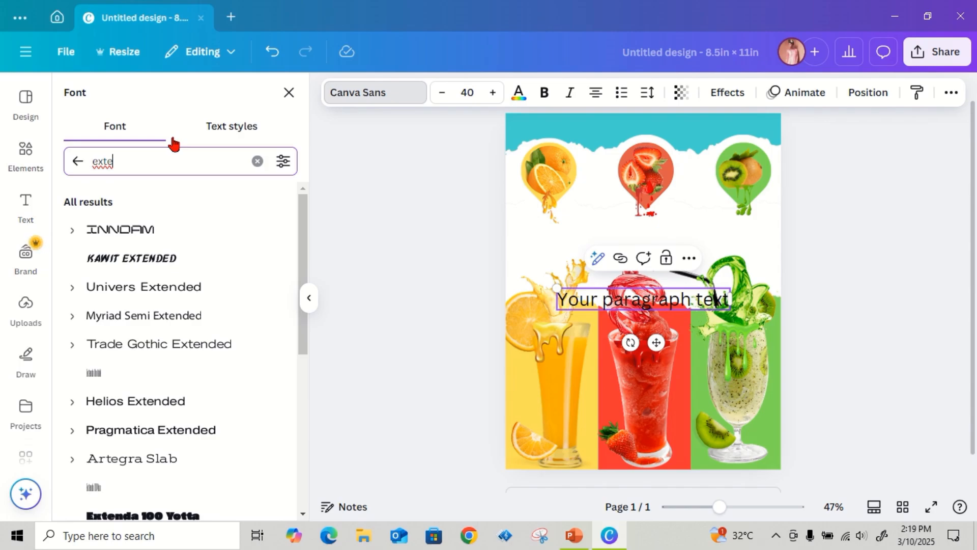
text(nda)
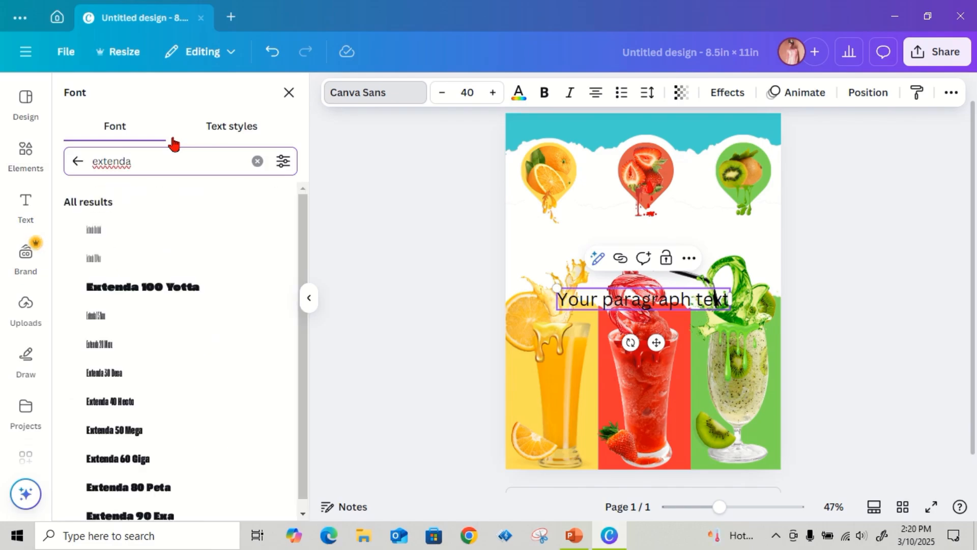
click(138, 405)
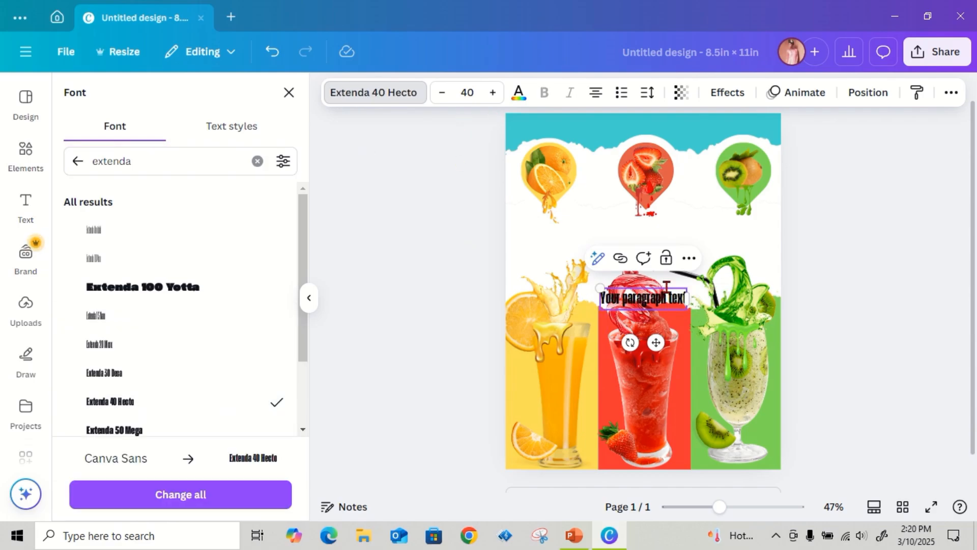
Move the placeholder text into the white space above the orange drink and enlarge it to font size 54
drag(656, 345, 579, 285)
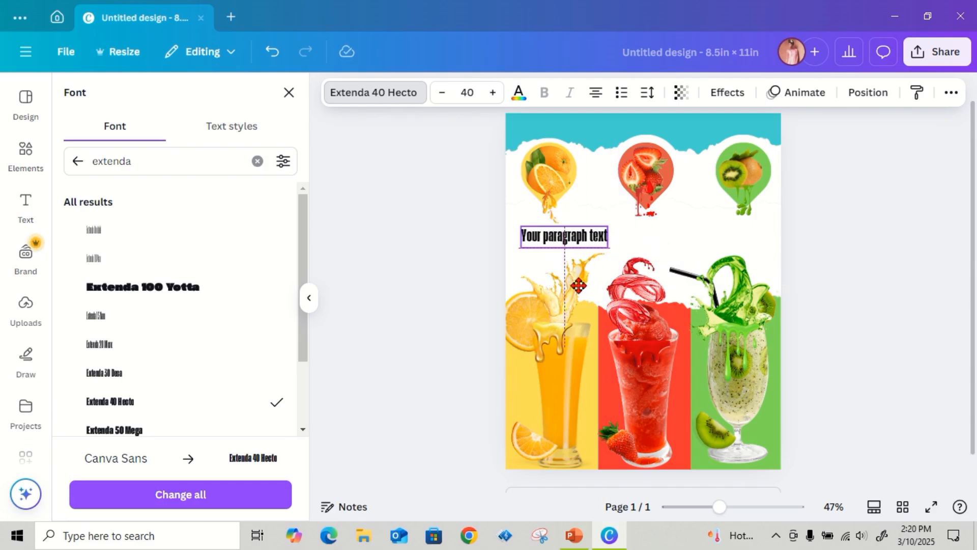
drag(578, 286, 577, 282)
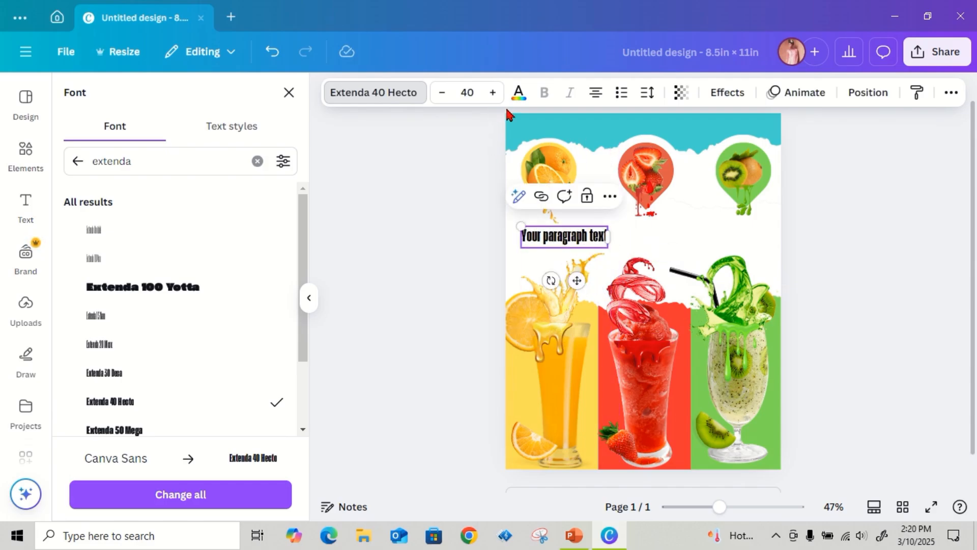
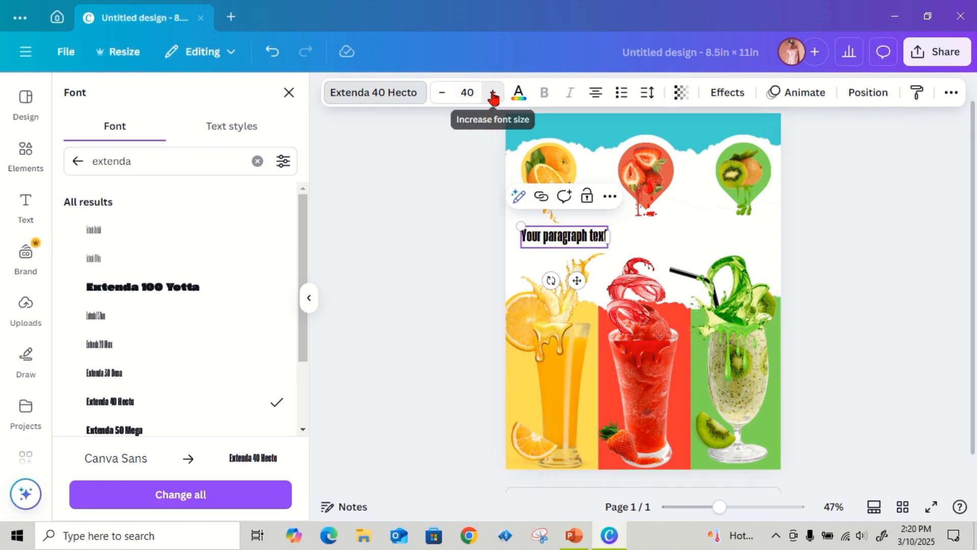
click(492, 92)
click(493, 92)
click(492, 92)
click(493, 92)
Replace the placeholder text with "Fruit" and set its font size to 153
double_click(592, 240)
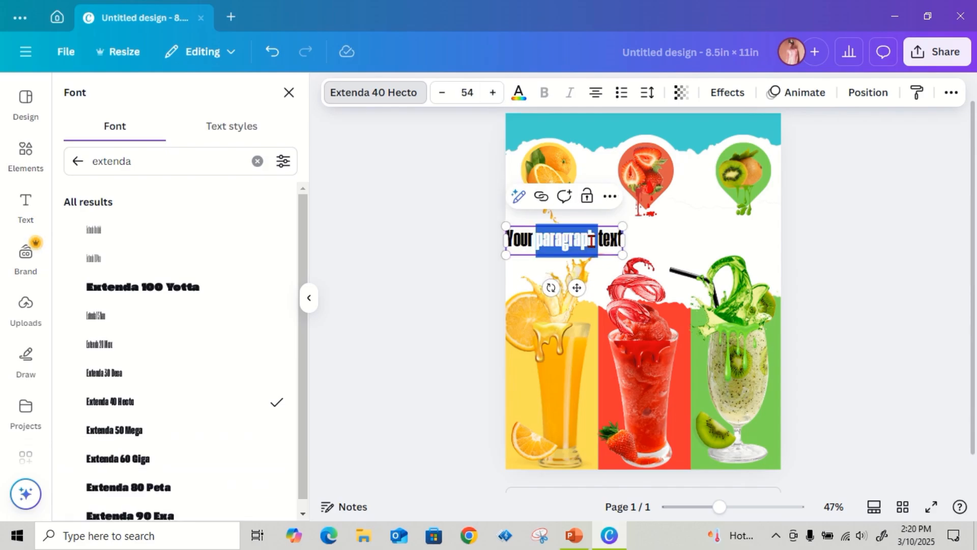
text(Fruit)
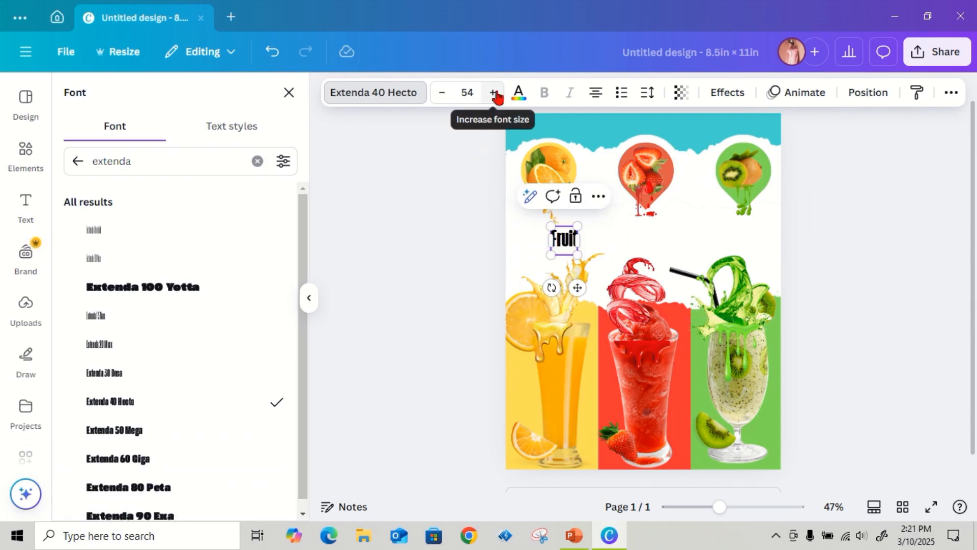
click(469, 95)
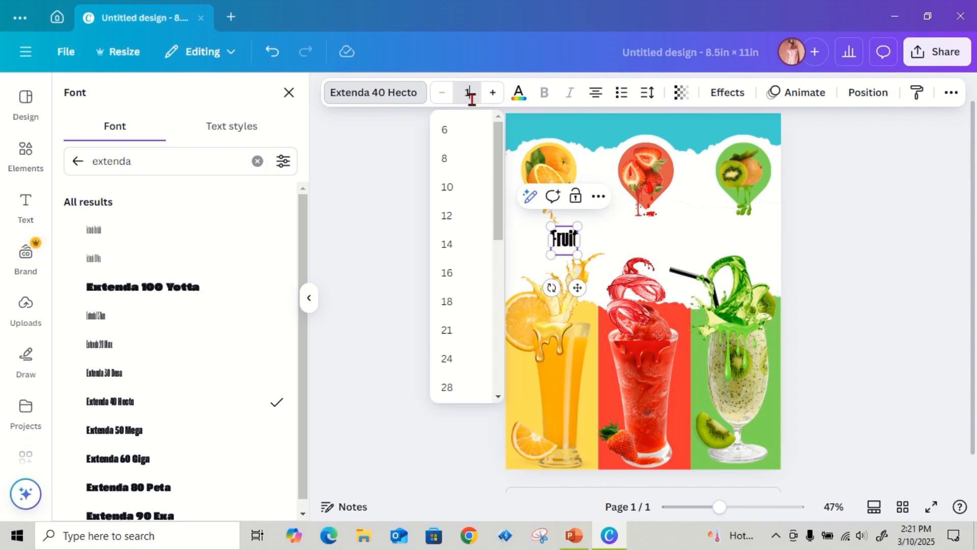
text(153)
key(Return)
click(558, 258)
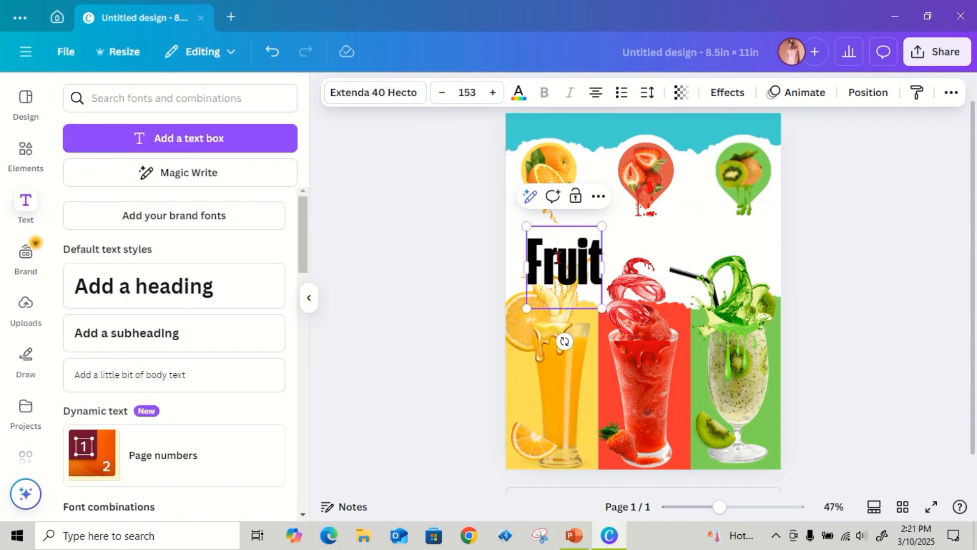
Move the "Fruit" title between the strawberry pin and the strawberry drink's splash and scale it down to size 115
click(427, 194)
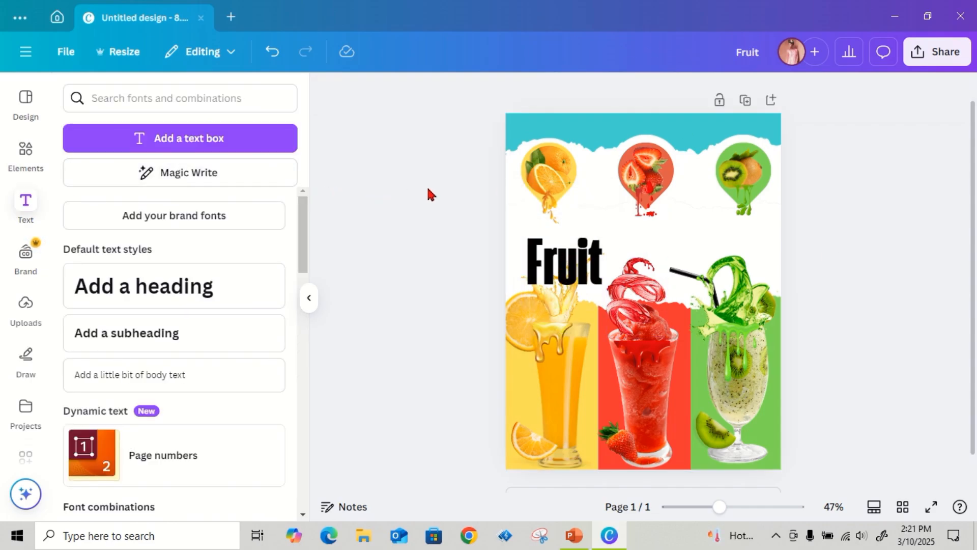
drag(574, 254, 651, 233)
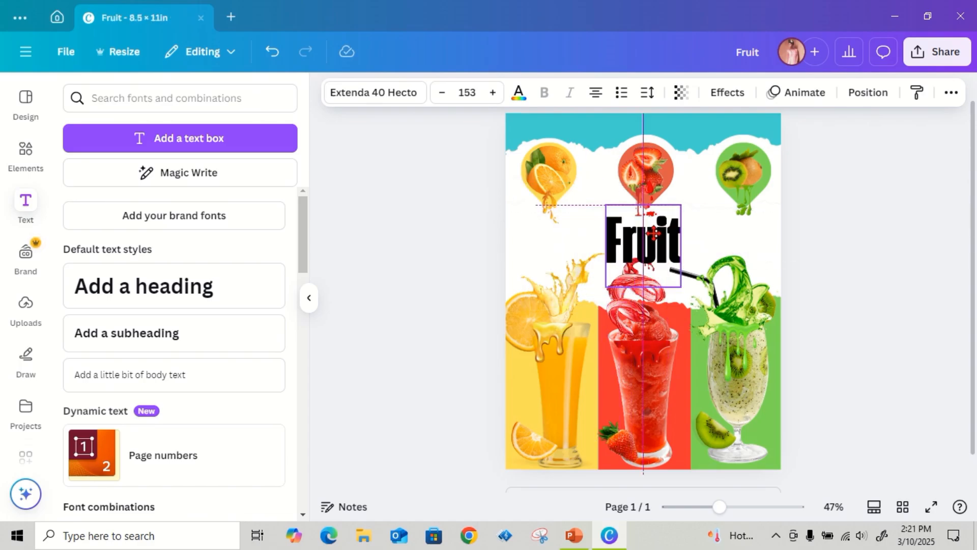
drag(679, 288, 668, 265)
drag(652, 231, 652, 236)
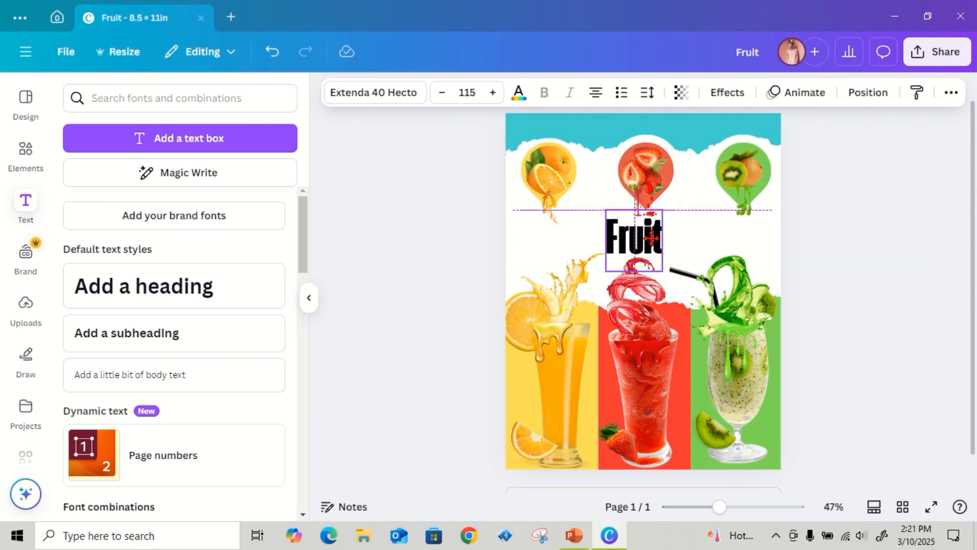
Color the title with the header band's turquoise and retype it in capitals as "FRUIT"
click(519, 93)
click(197, 200)
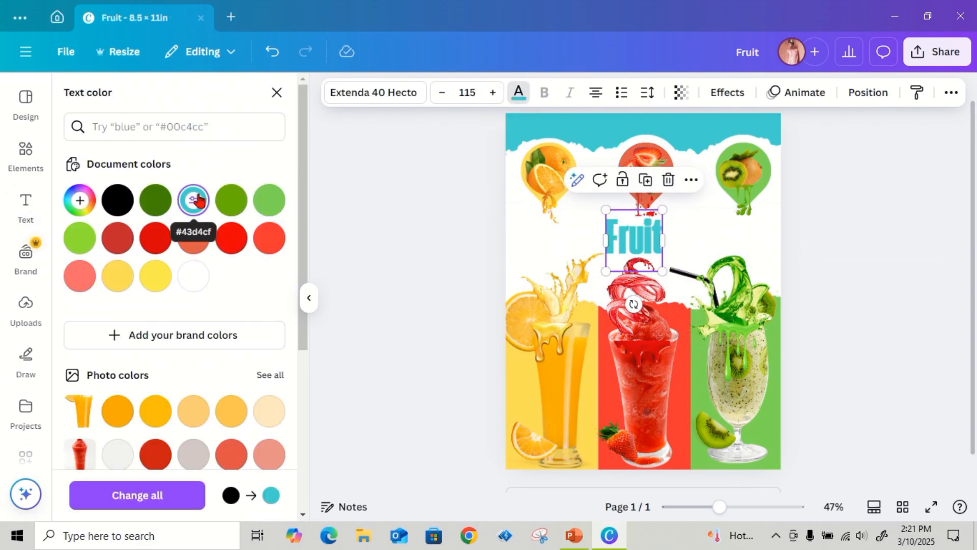
double_click(633, 240)
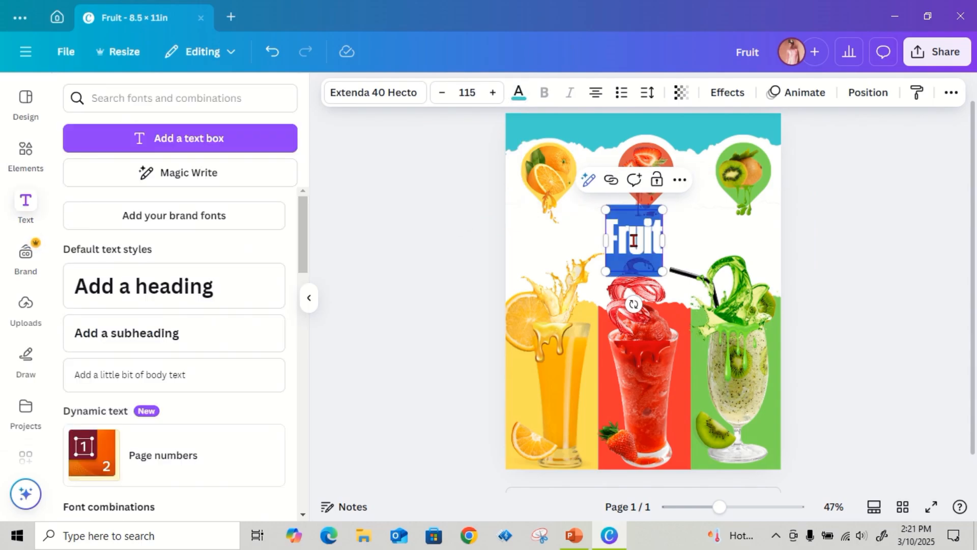
text(FRUIT)
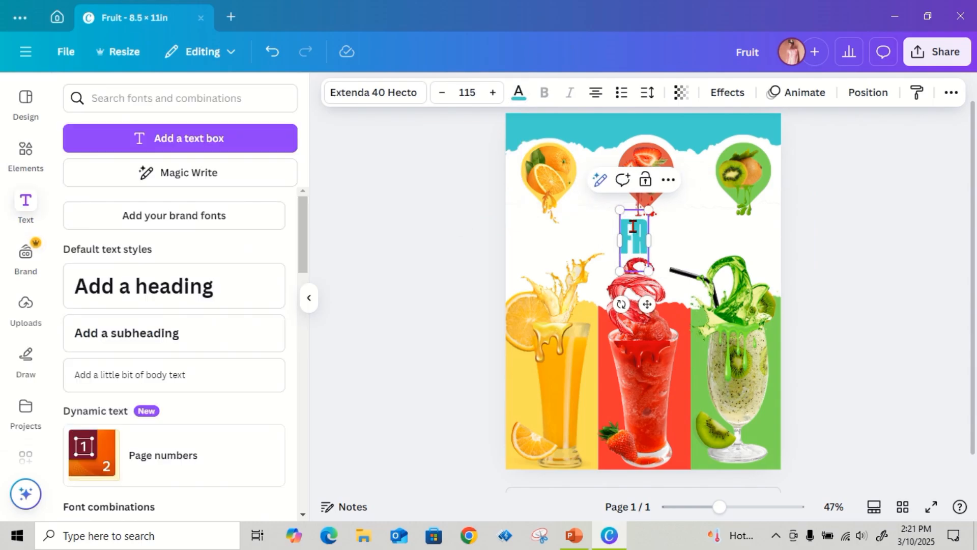
click(353, 207)
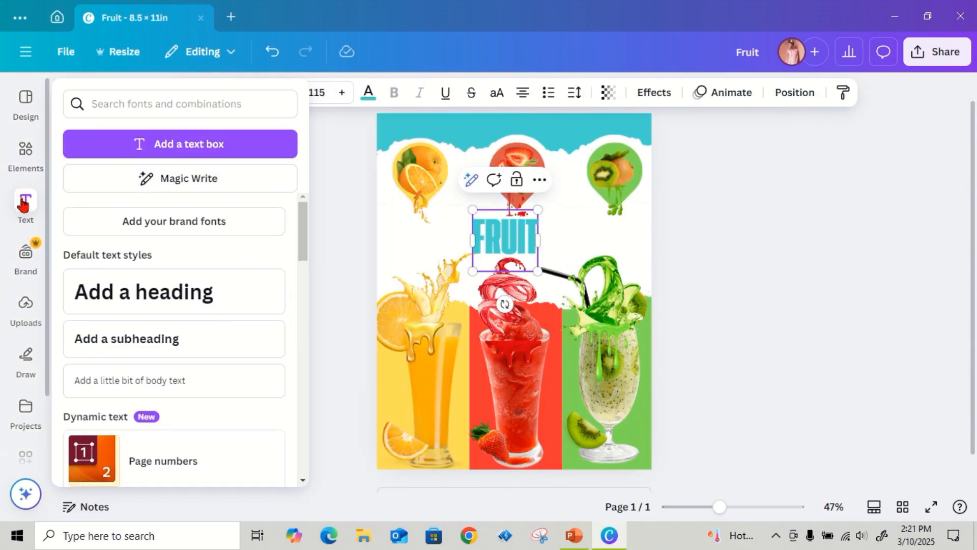
Add a second text box below the FRUIT title and set its font size to 34
click(26, 206)
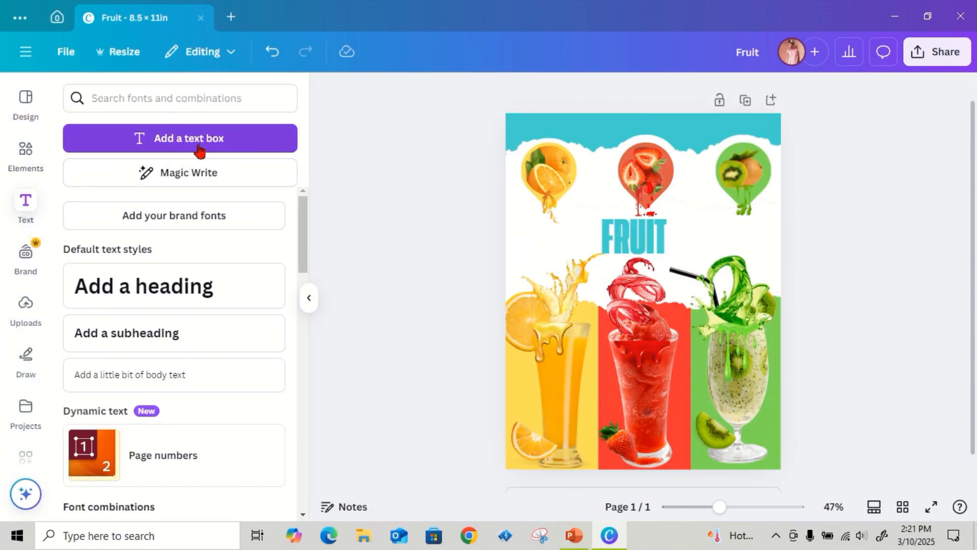
click(181, 138)
click(492, 92)
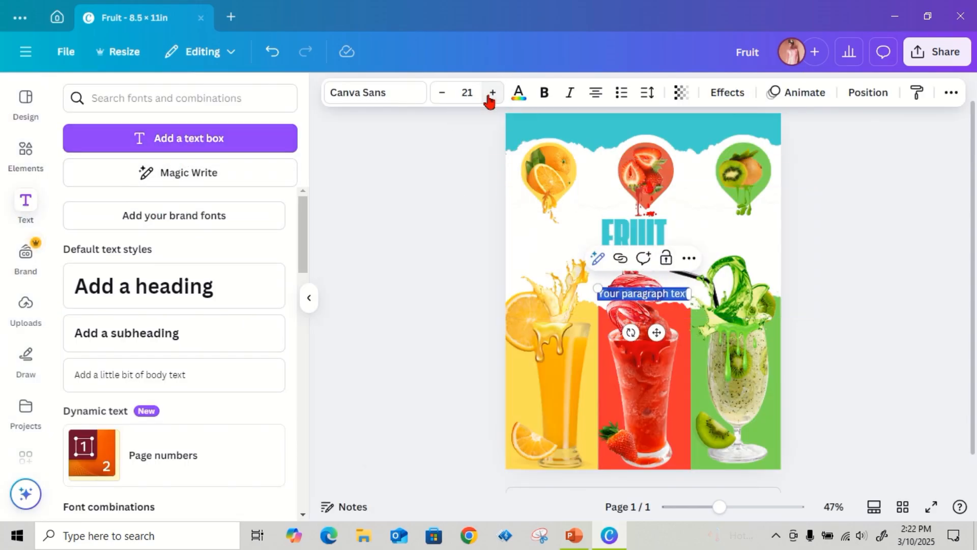
click(492, 92)
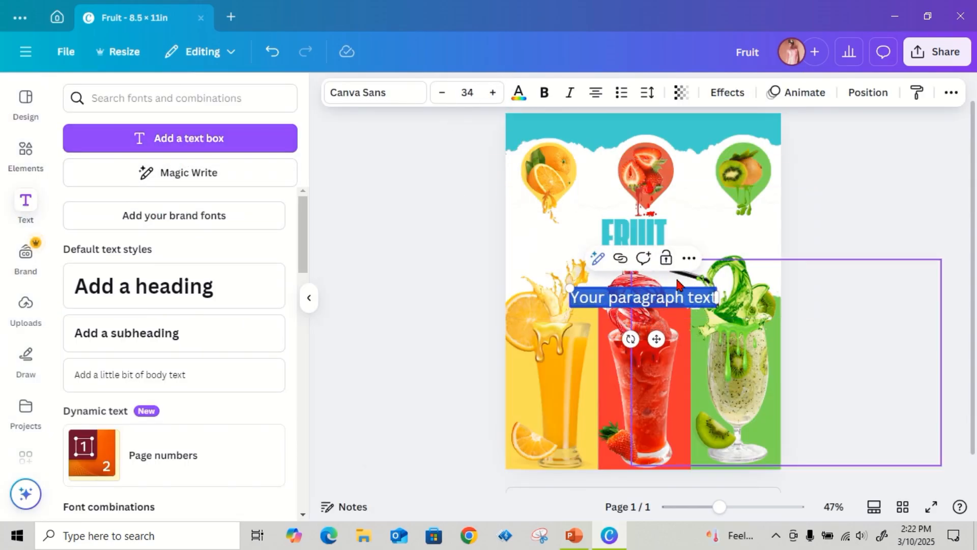
Replace the placeholder text with "yummy" and set its font to Breathing
key(BackSpace)
text(yummy)
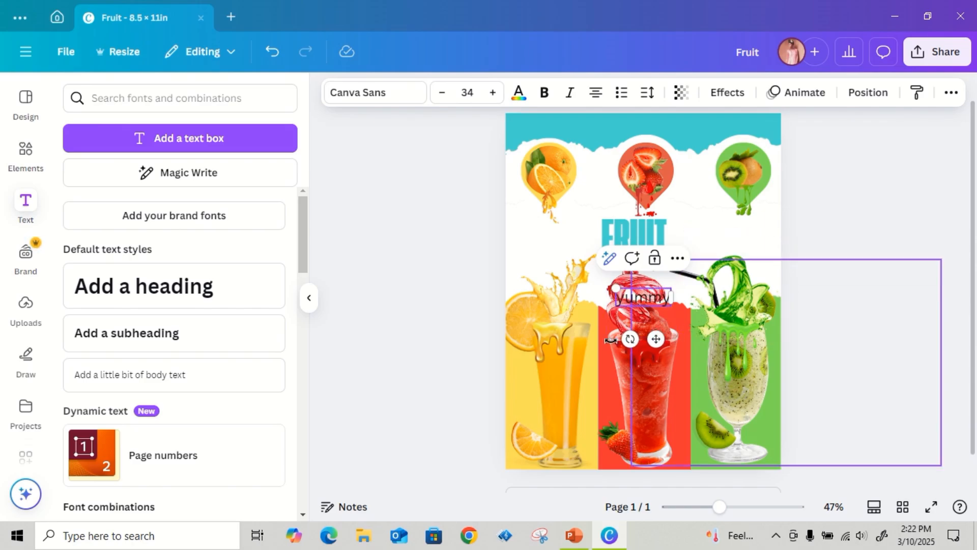
click(362, 91)
click(258, 161)
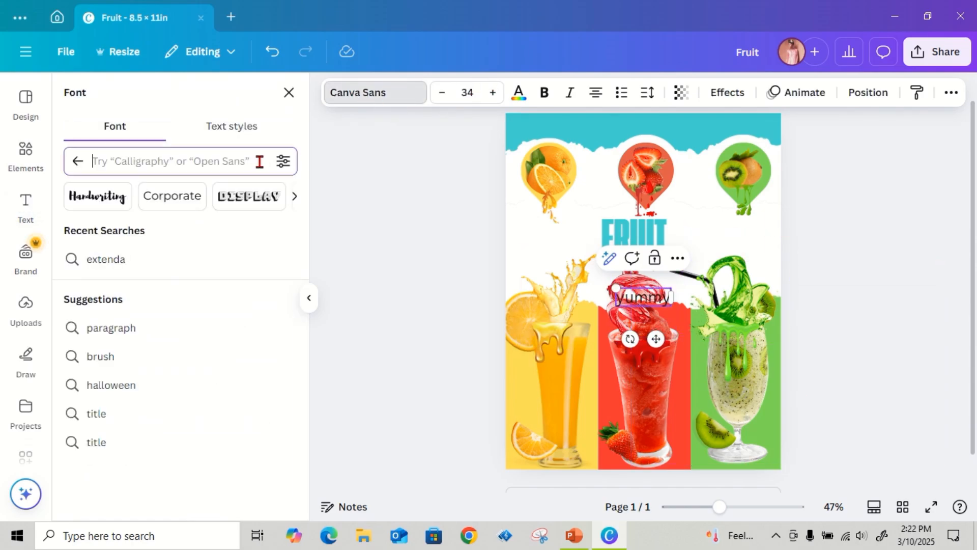
text(brea)
click(120, 228)
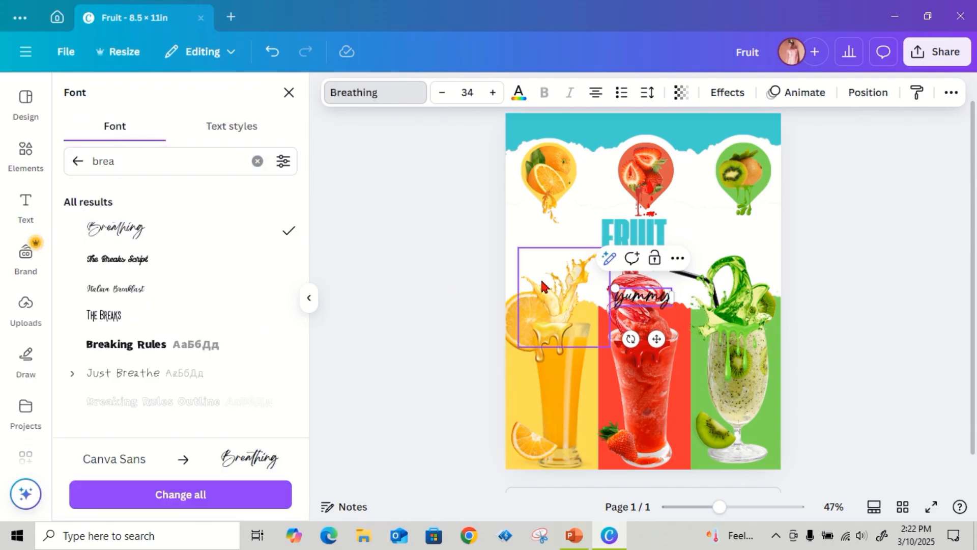
Move the "yummy" text beside the FRUIT title, between the orange pin and the orange drink's splash
drag(656, 338, 573, 281)
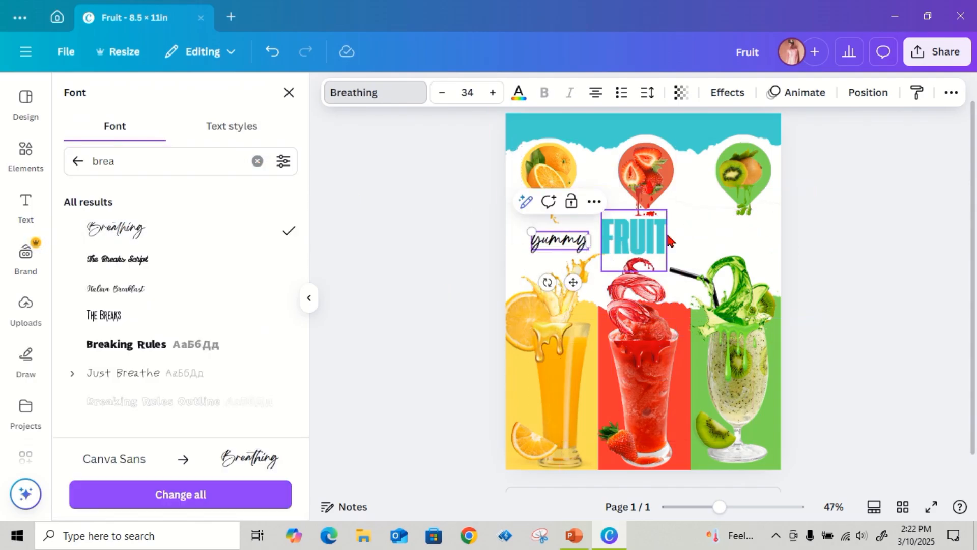
click(820, 224)
click(396, 234)
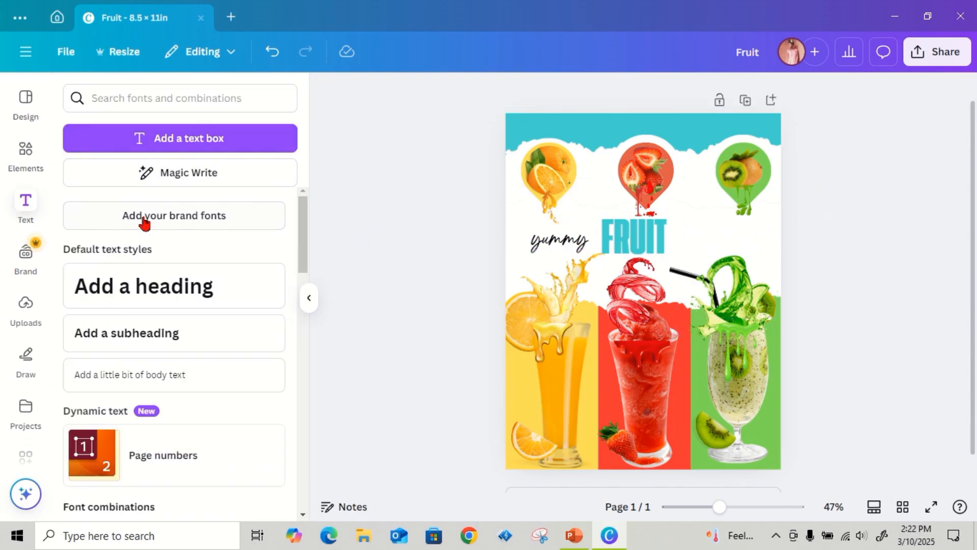
Add another text box reading "JUICE" with font size 49
click(212, 141)
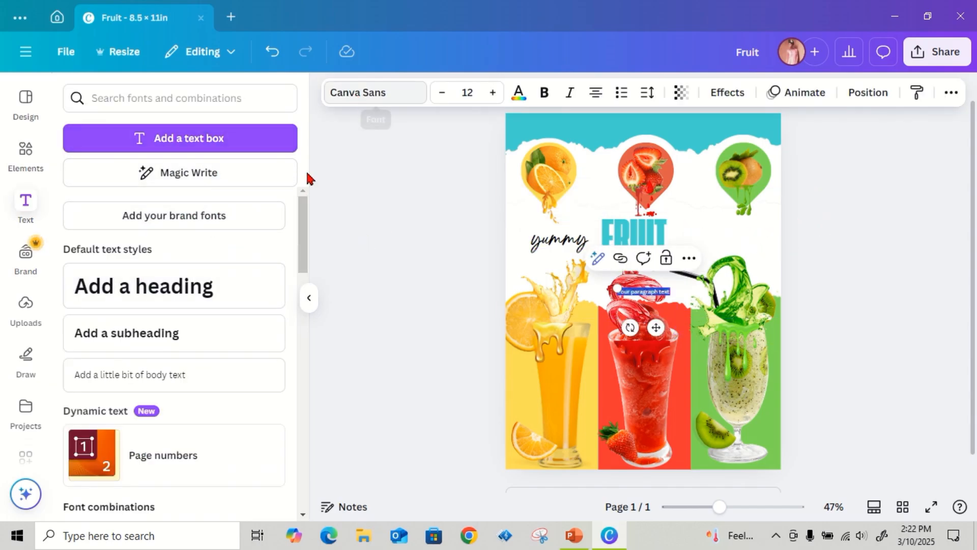
click(492, 92)
click(492, 92)
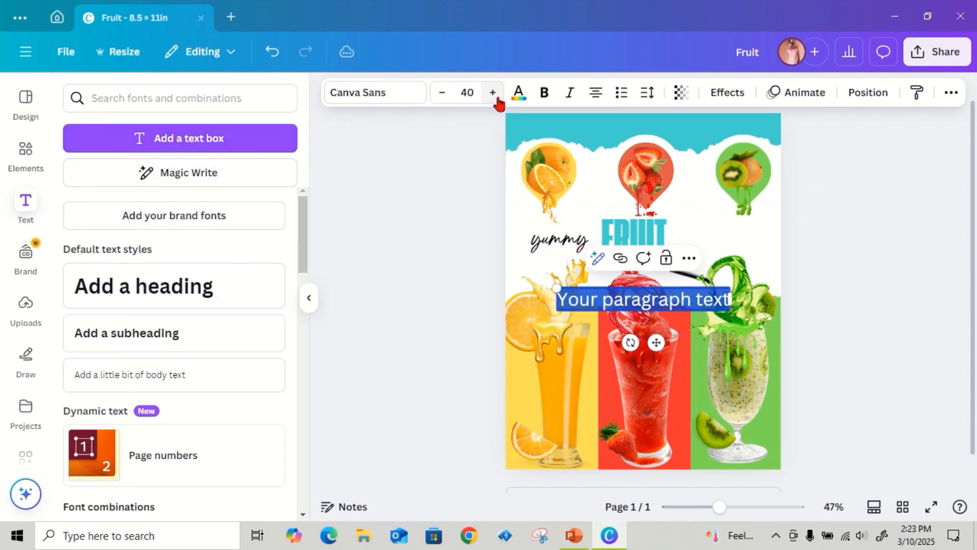
text(JUI)
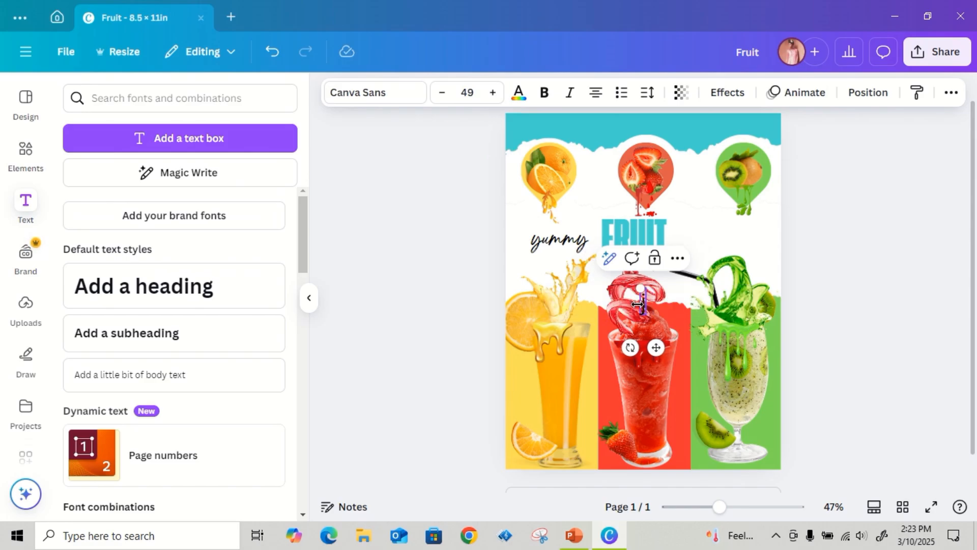
text(CE)
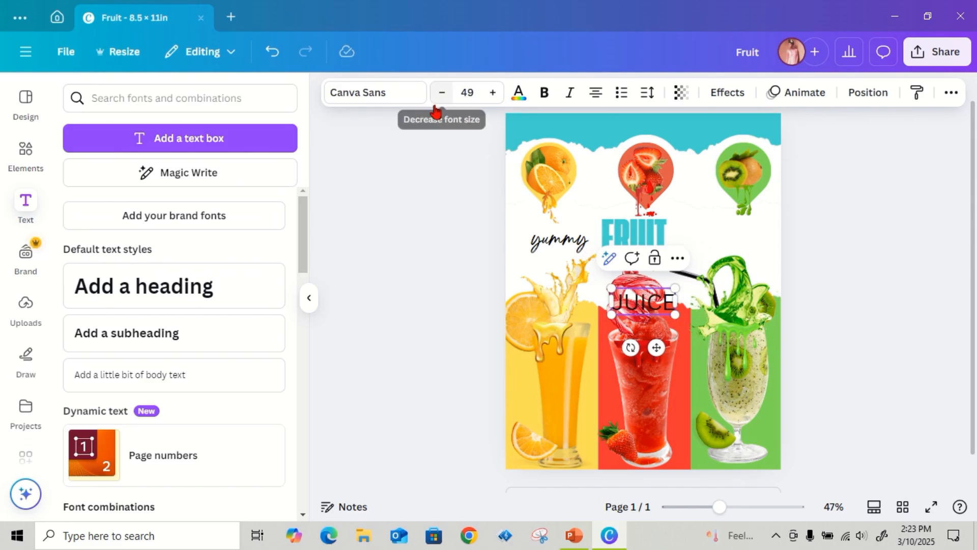
Change the JUICE text's font to Lato and its size to 52
click(399, 99)
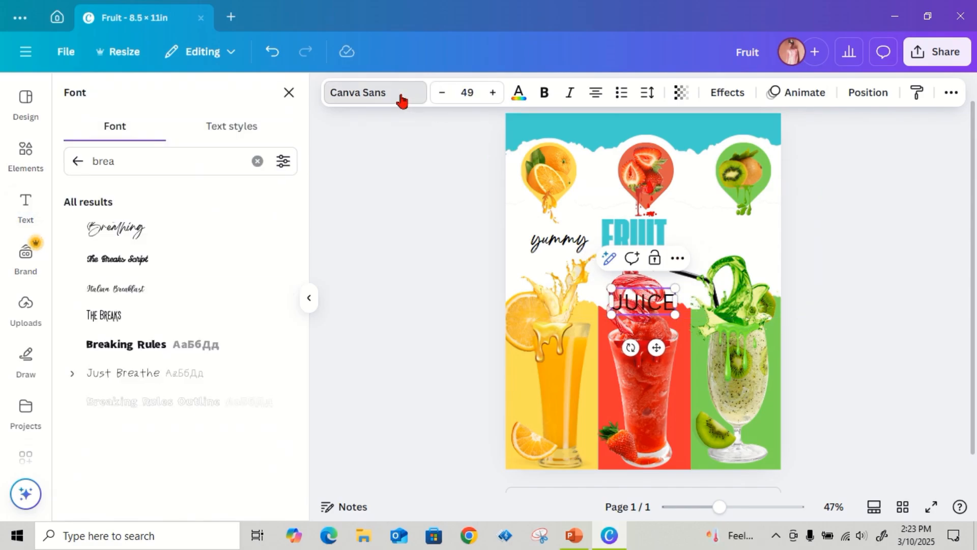
click(261, 162)
text(Lato)
key(Return)
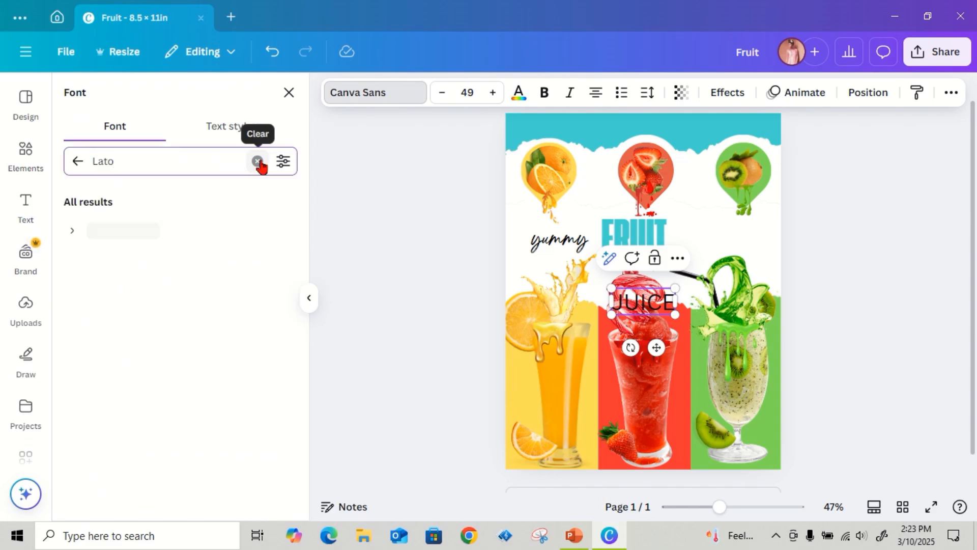
click(153, 234)
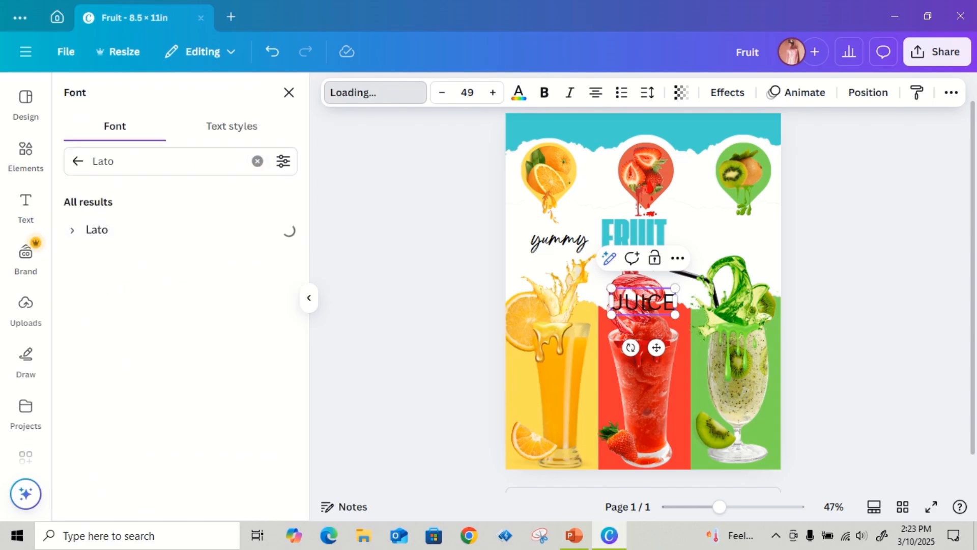
click(493, 93)
click(493, 93)
click(492, 93)
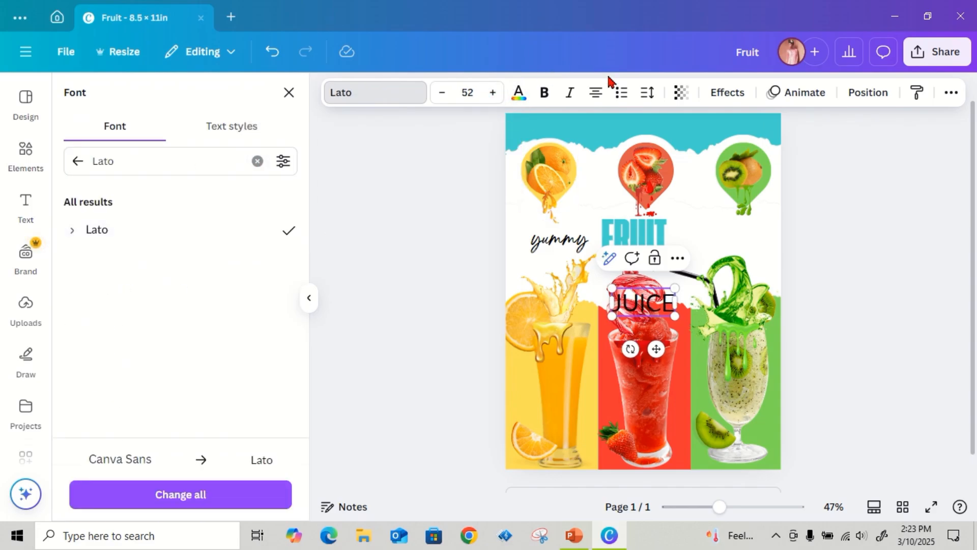
Try to color the JUICE text green and move it between the kiwi pin and the kiwi drink's splash
click(518, 92)
click(171, 198)
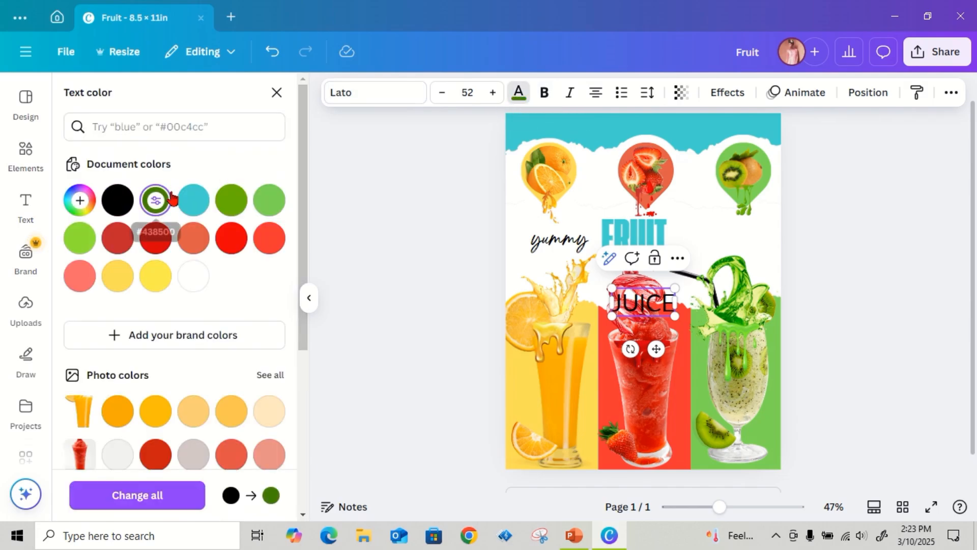
drag(656, 348, 740, 288)
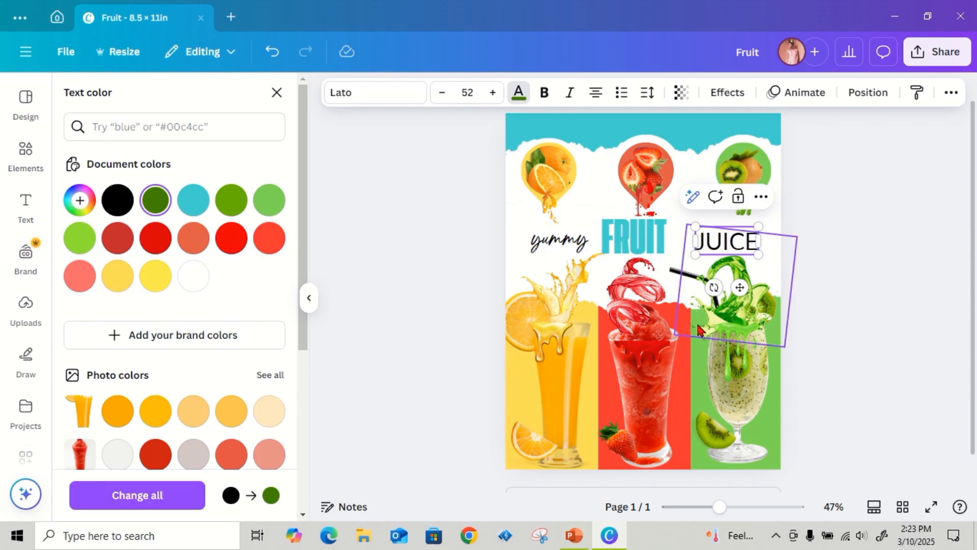
click(232, 200)
drag(758, 254, 758, 255)
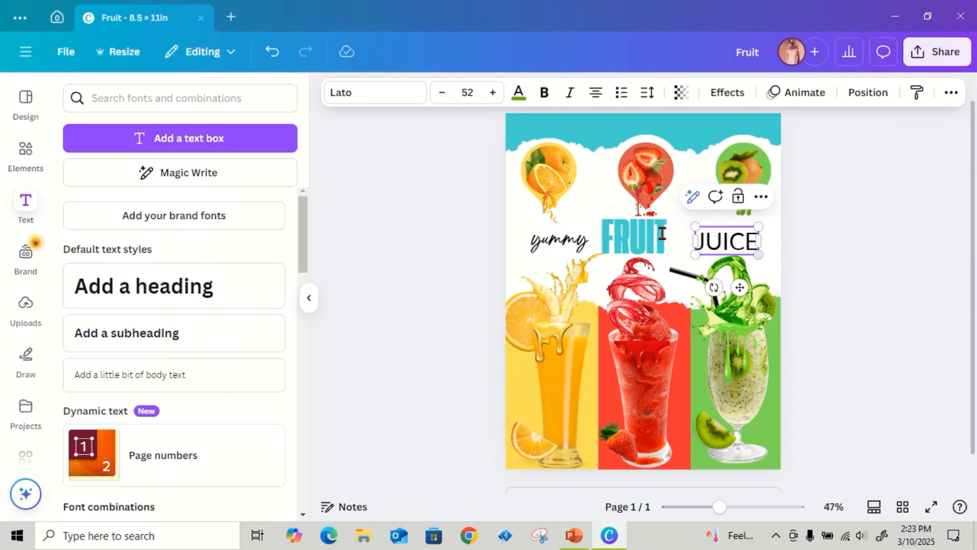
Make the JUICE text bold and shift the FRUIT title slightly toward it
click(744, 237)
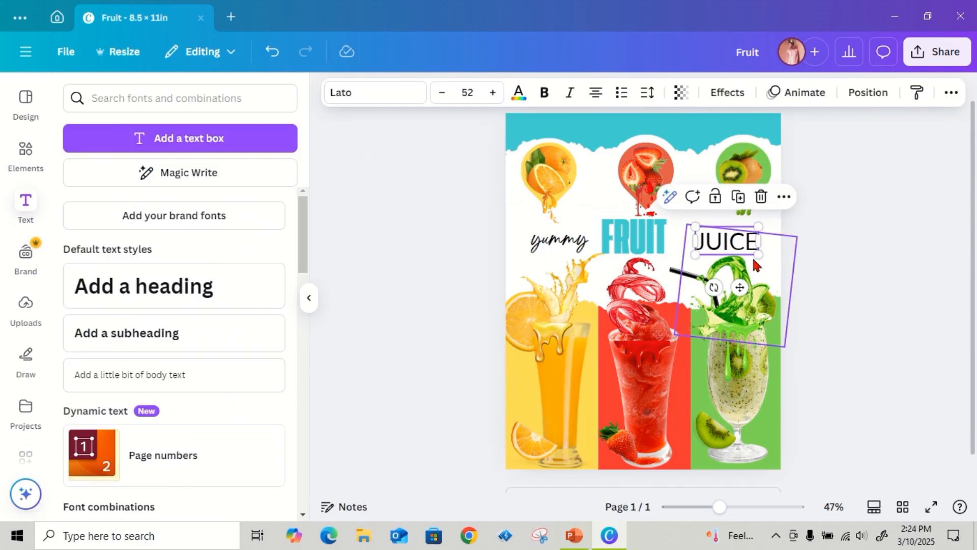
click(544, 92)
drag(644, 238, 654, 238)
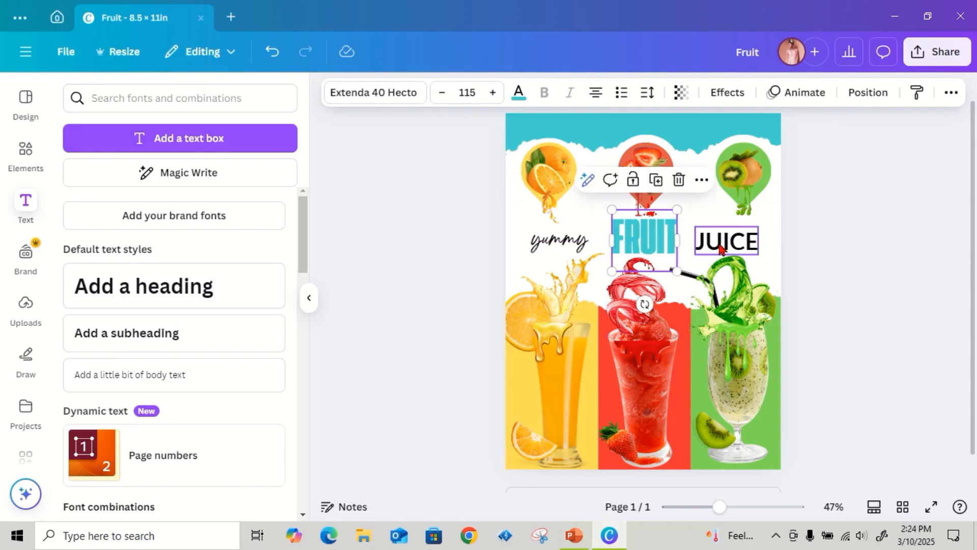
Search the fonts for the suggested term "Telugu" and apply Ramabhadra to the JUICE text
click(717, 241)
click(402, 96)
click(257, 161)
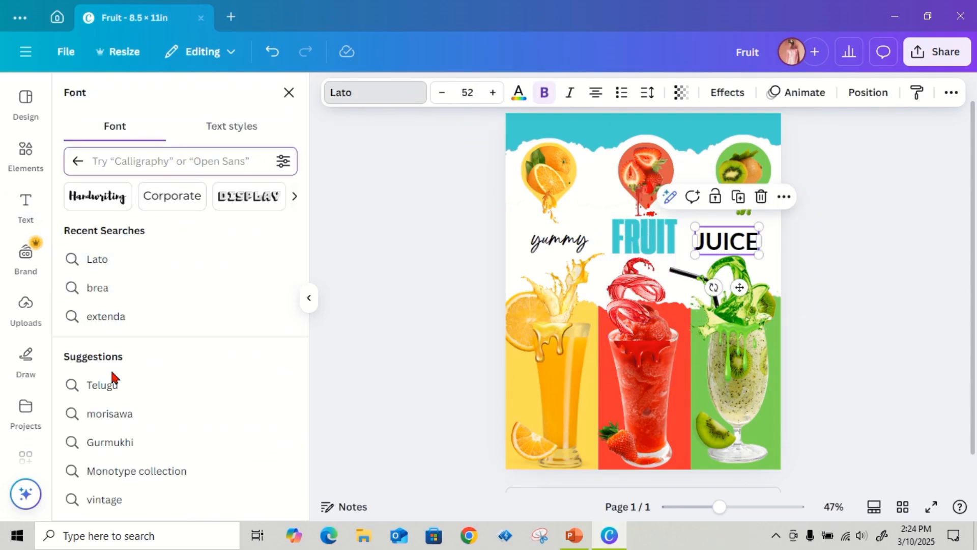
click(114, 387)
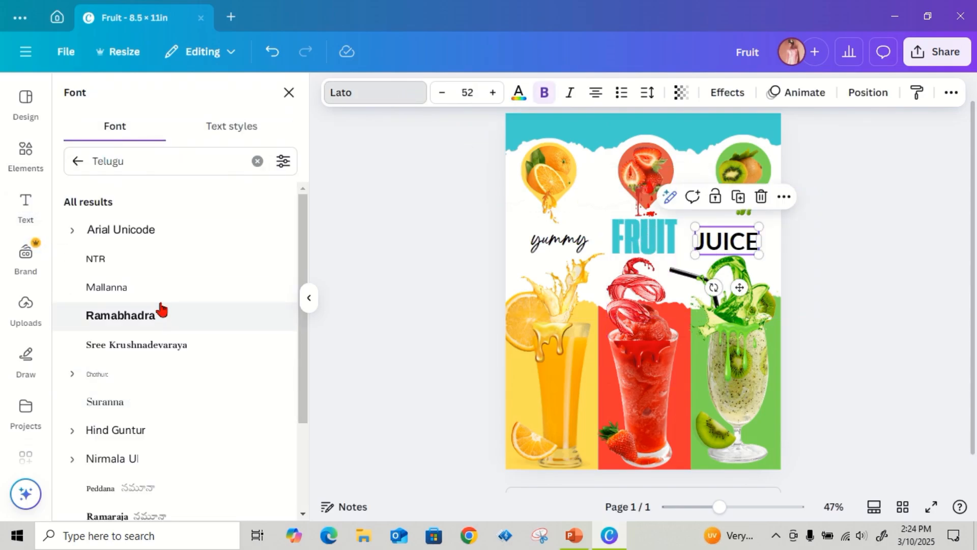
click(160, 315)
Color the JUICE text with the document's dark green and move it up slightly
click(518, 94)
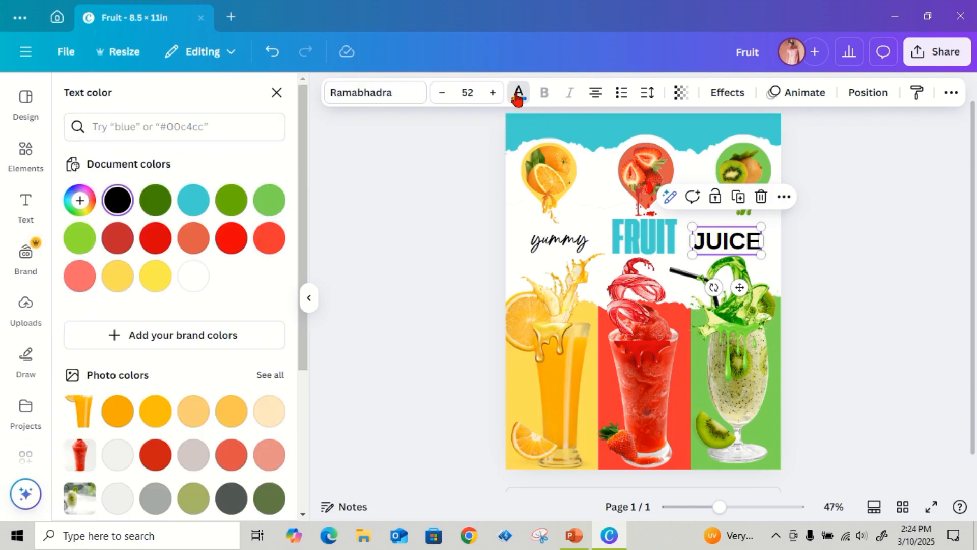
click(166, 204)
drag(739, 288, 739, 281)
click(872, 312)
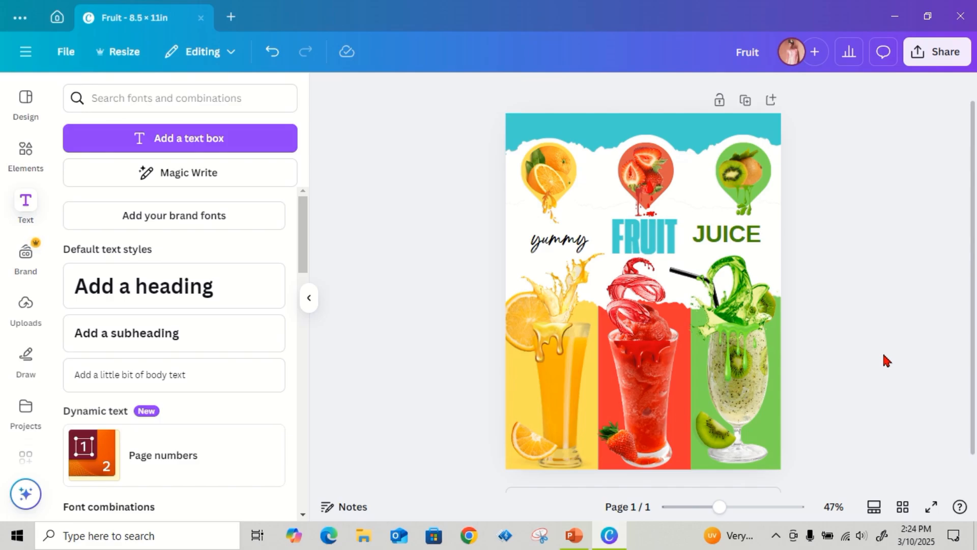
click(702, 232)
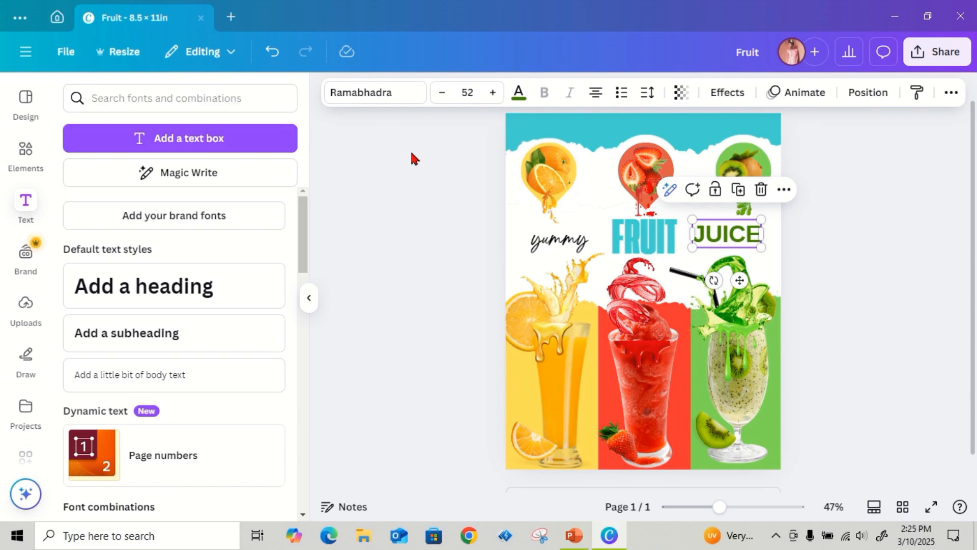
click(402, 213)
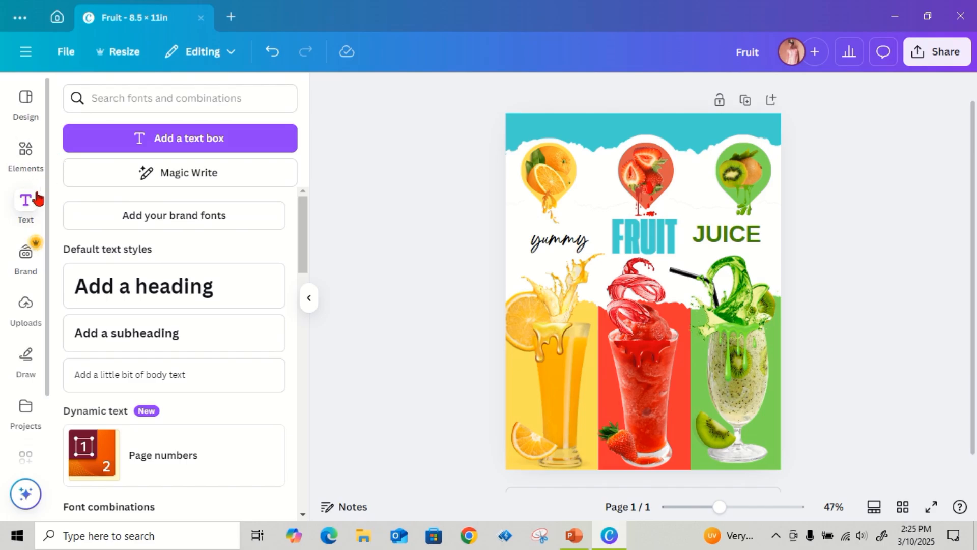
Search the elements for "button bar" and add the red rounded bar graphic to the page
click(27, 159)
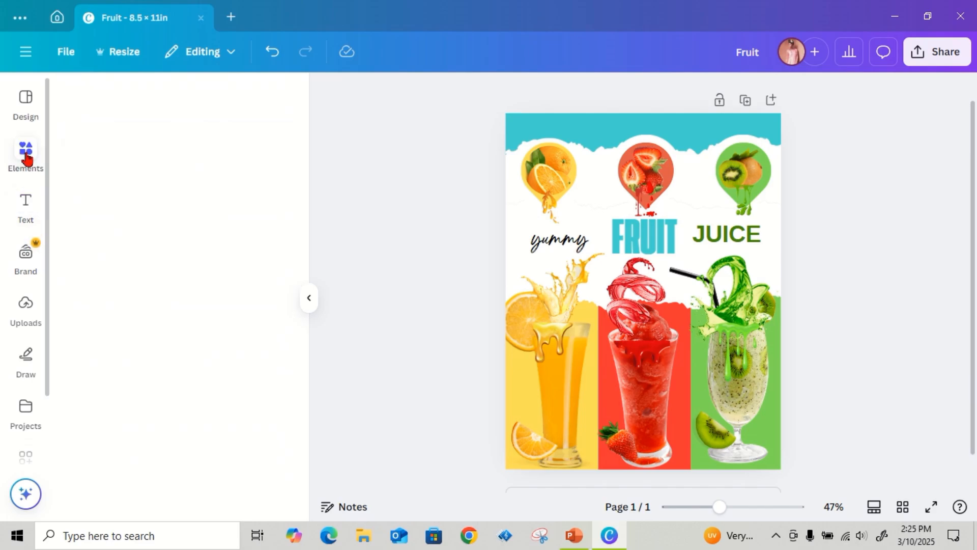
click(71, 92)
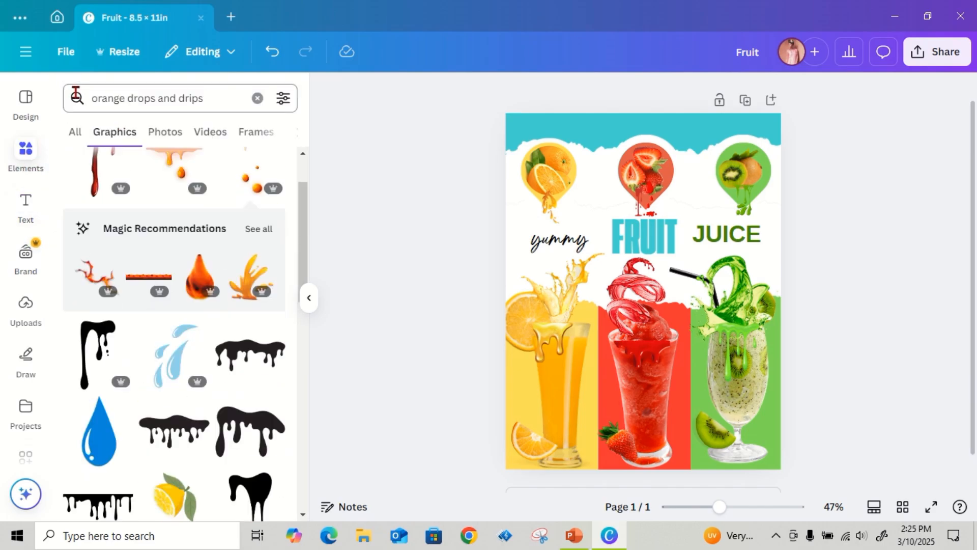
click(255, 98)
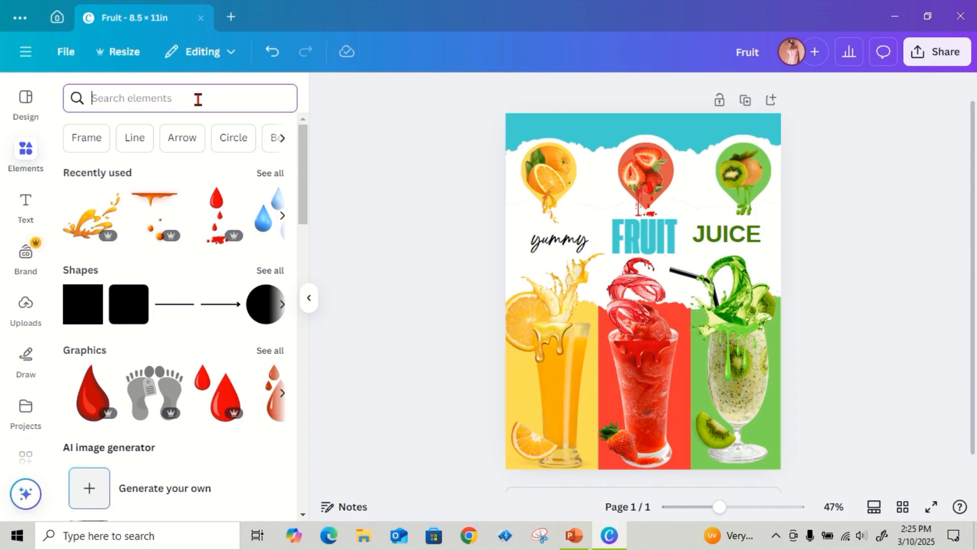
text(button bar)
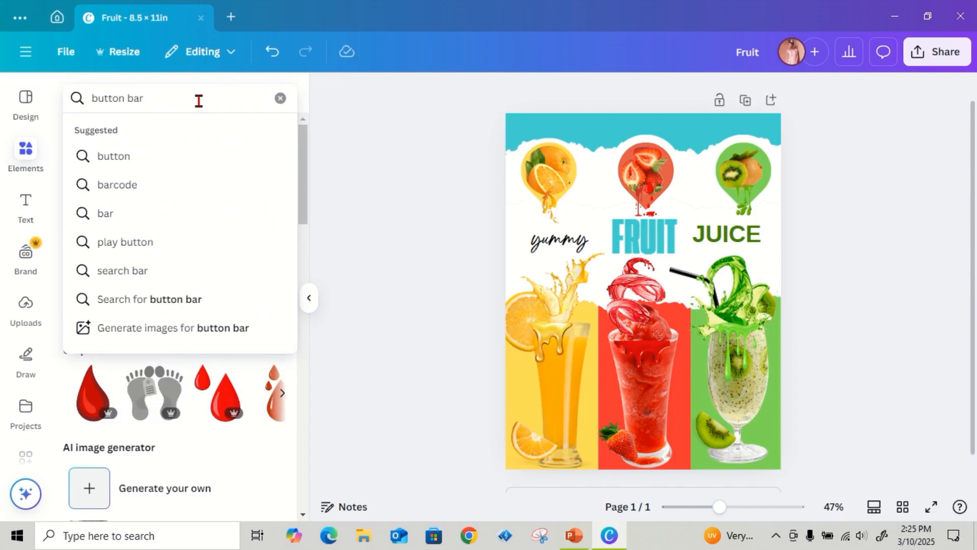
key(Return)
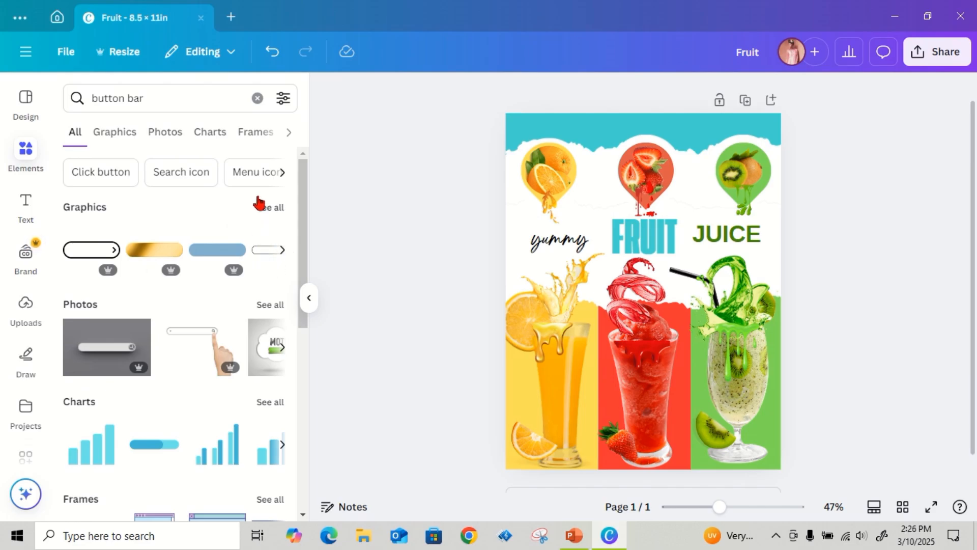
click(277, 208)
click(174, 309)
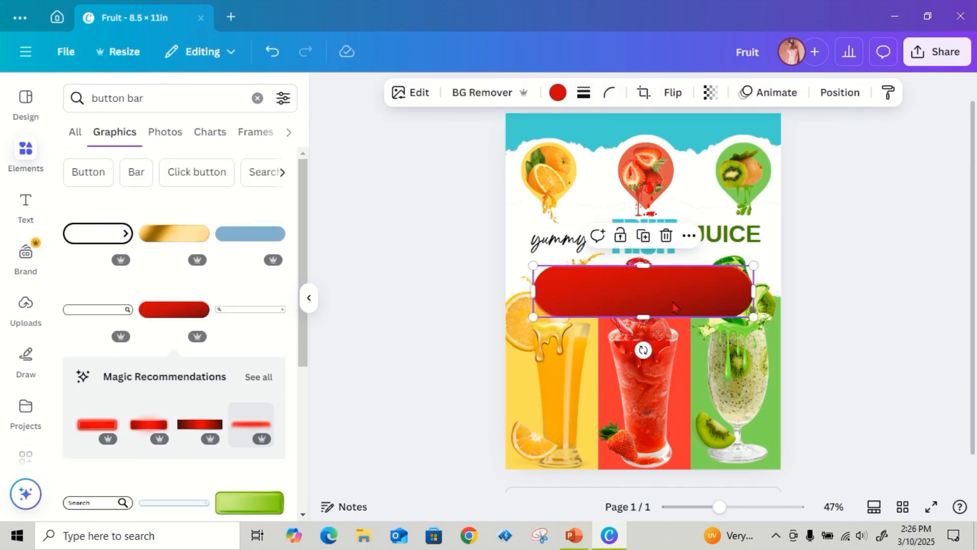
Scale the red bar down to a small label and place it below the orange pin, beside the FRUIT title
drag(753, 316, 613, 284)
drag(586, 318, 548, 246)
click(483, 251)
click(488, 251)
Move the "yummy" text directly beneath the red bar and nudge the bar down slightly
drag(587, 222, 549, 254)
click(549, 247)
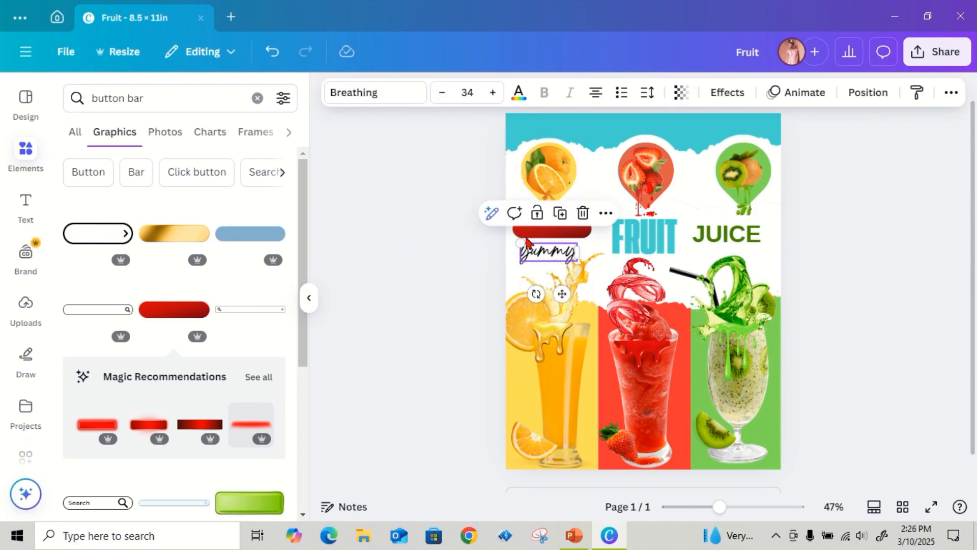
click(538, 232)
key(Down)
key(Down)
click(462, 321)
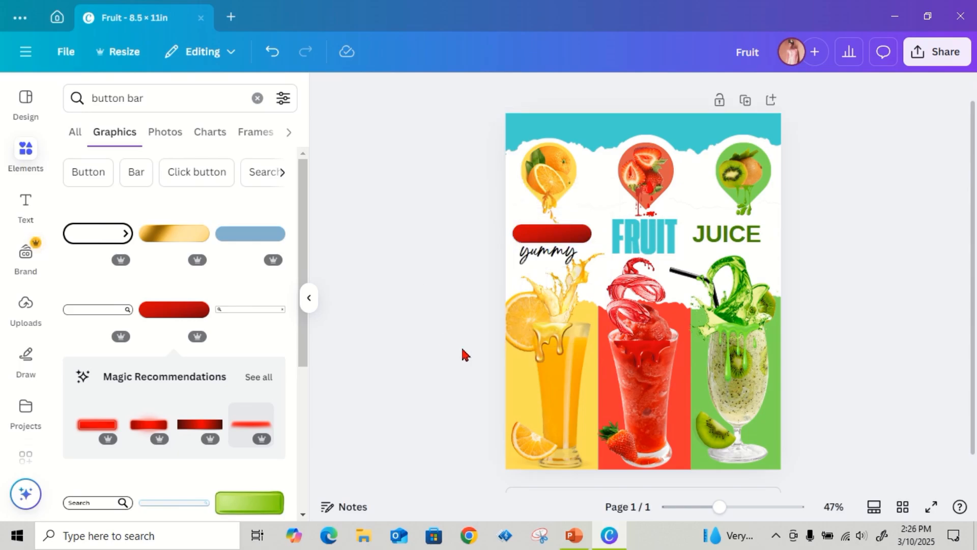
Add a new text box and place it on the red bar above the "yummy" text
click(25, 204)
click(188, 138)
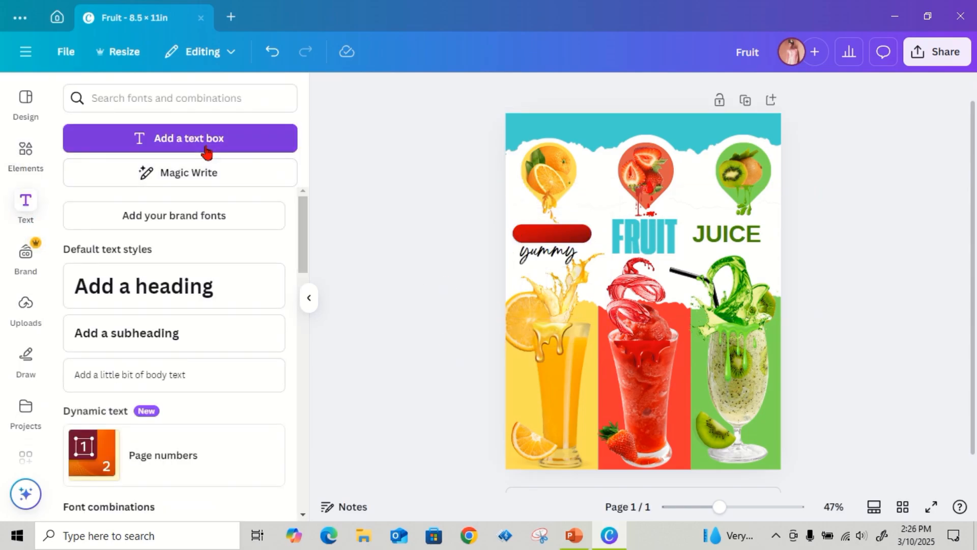
drag(636, 262, 567, 271)
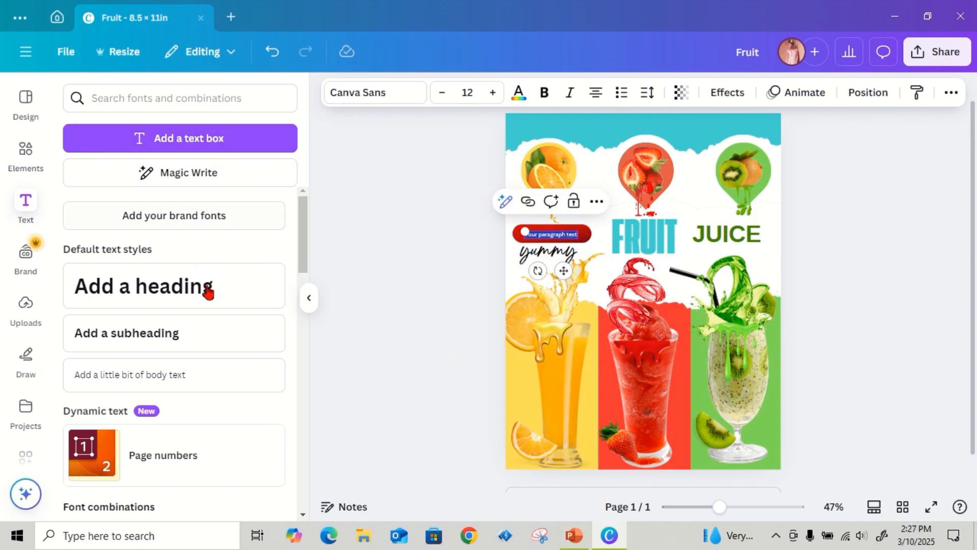
Search the fonts for "Sans" and apply Brick Sans to the new text on the red bar
click(389, 97)
click(258, 161)
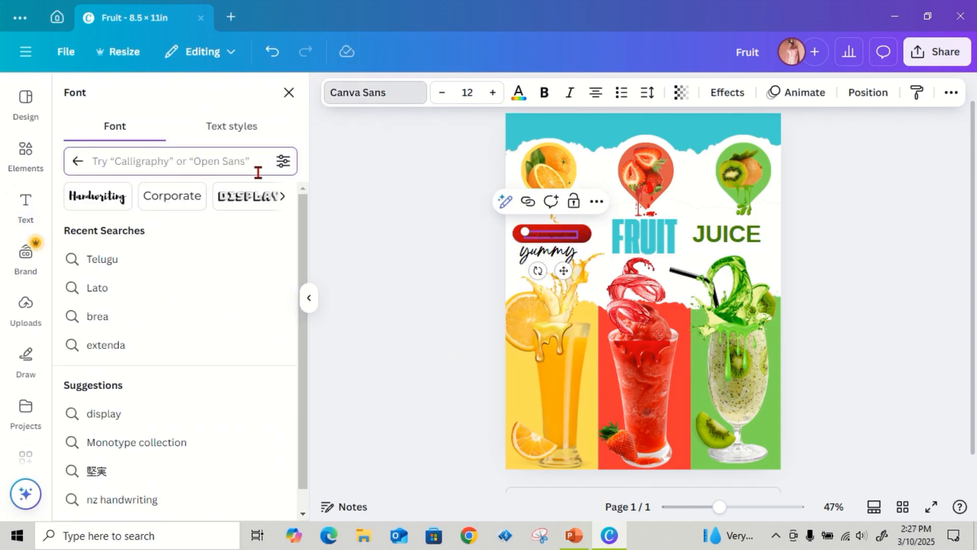
text(Sa)
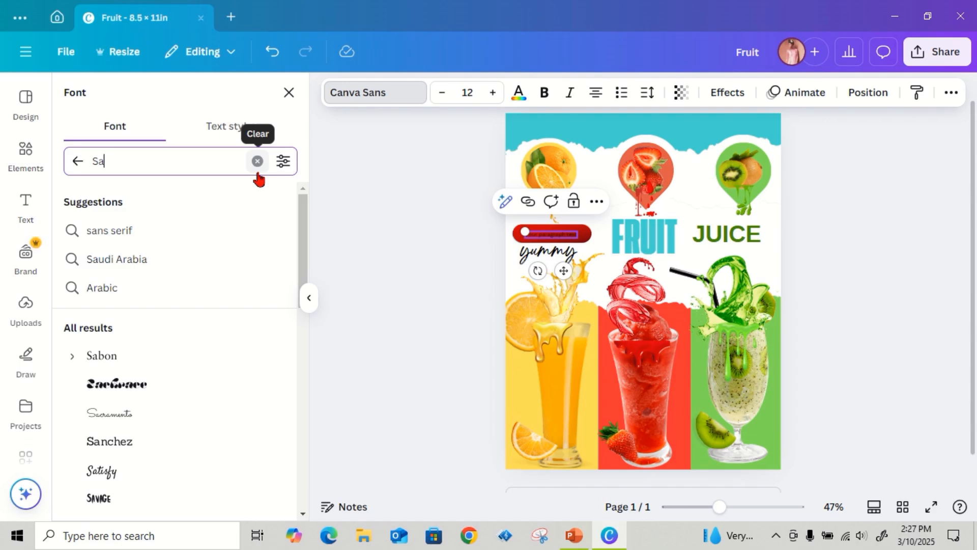
text(ns)
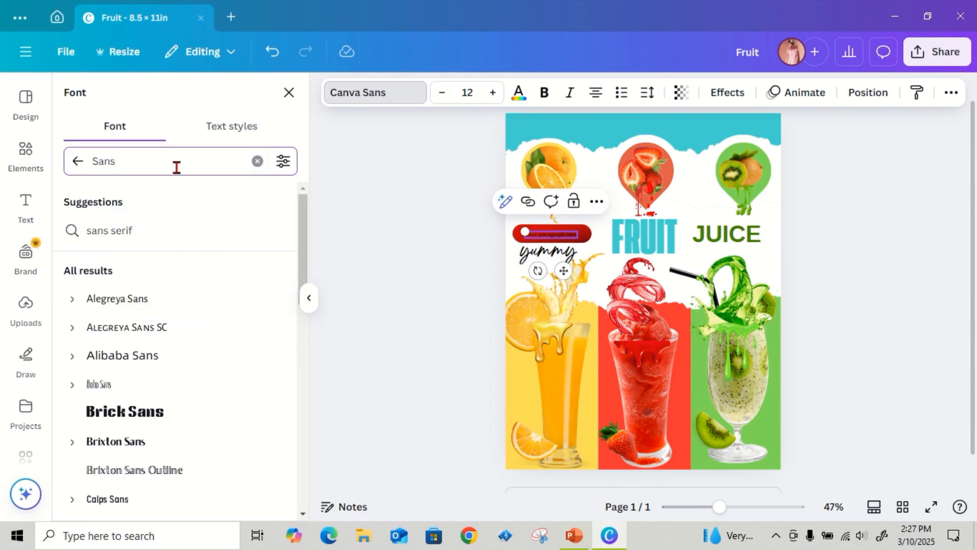
text( extra)
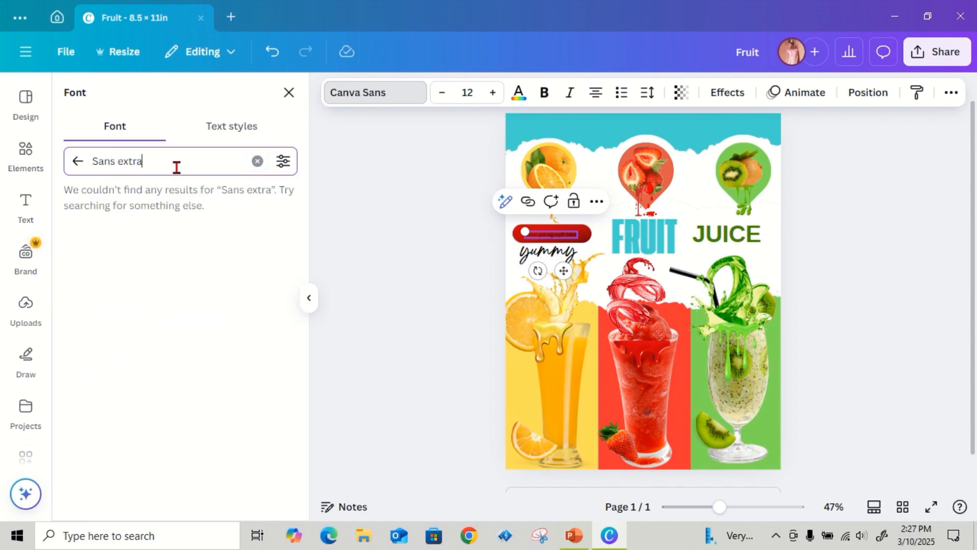
key(BackSpace)
key(BackSpace)
key(BackSpace)
key(BackSpace)
key(BackSpace)
key(BackSpace)
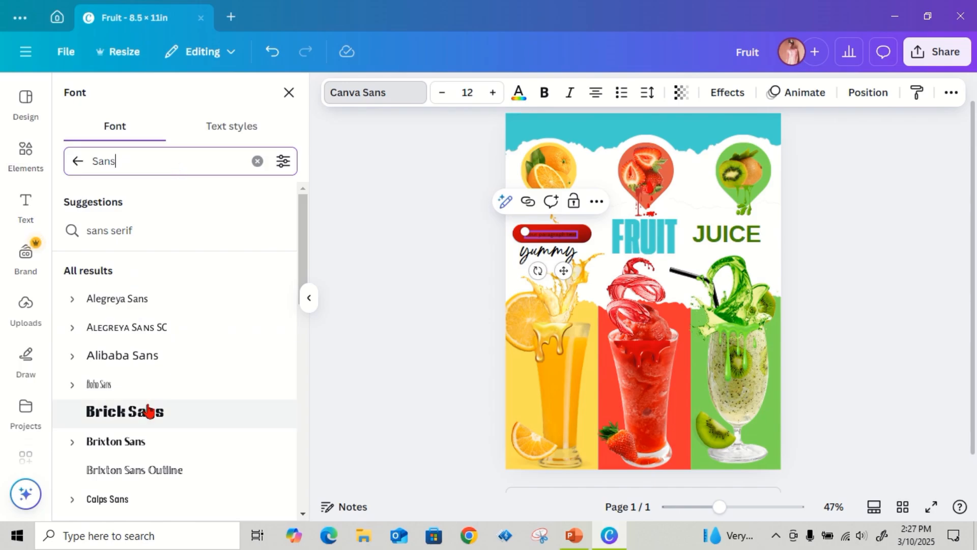
click(147, 411)
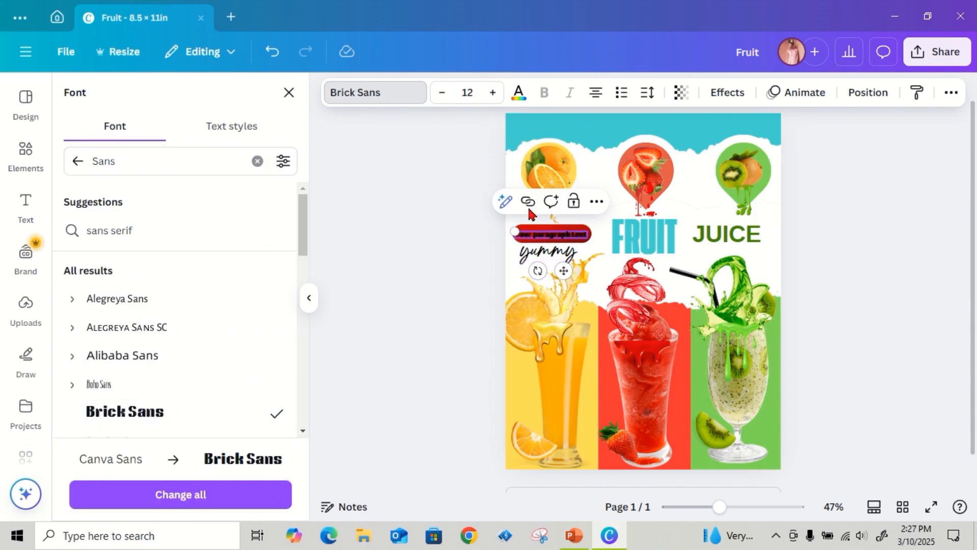
Set the red bar text's size to 16 and replace its placeholder wording with "ORDER NOW"
click(493, 92)
click(493, 92)
click(493, 92)
click(493, 93)
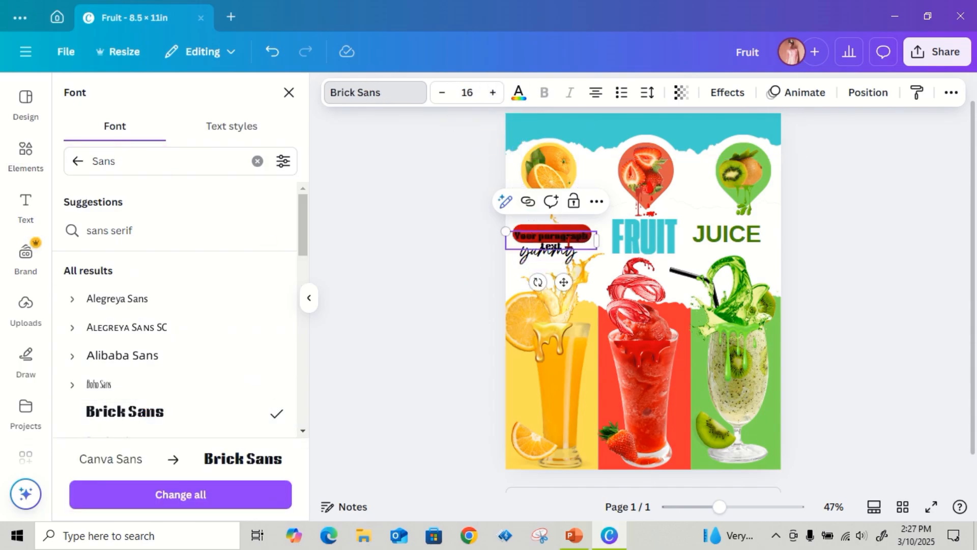
double_click(569, 242)
key(BackSpace)
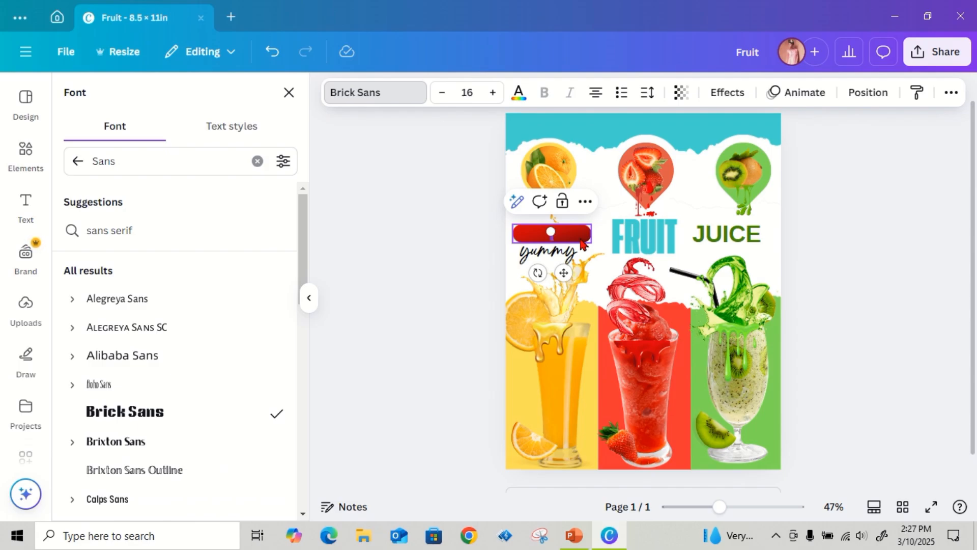
text(ORDER NOW)
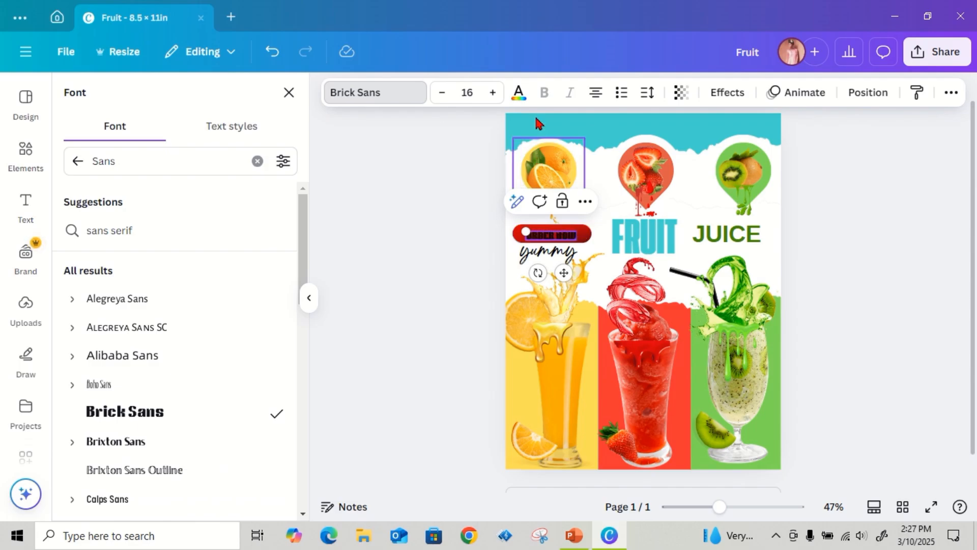
Try to color the ORDER NOW text white
click(518, 92)
click(191, 279)
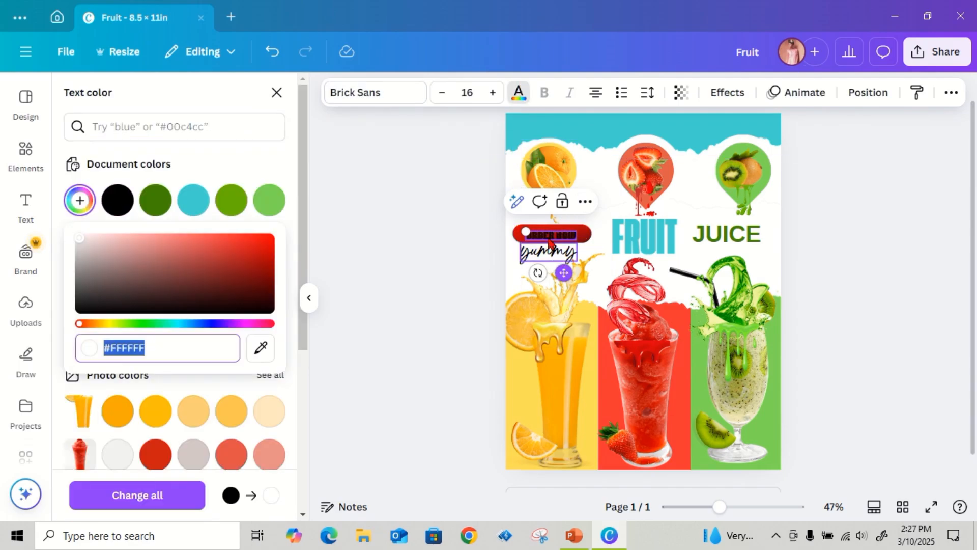
click(480, 234)
Try Gabriel Sans Condensed and Peace Sans as fonts for the ORDER NOW text
click(377, 92)
scroll(163, 376, down, 6)
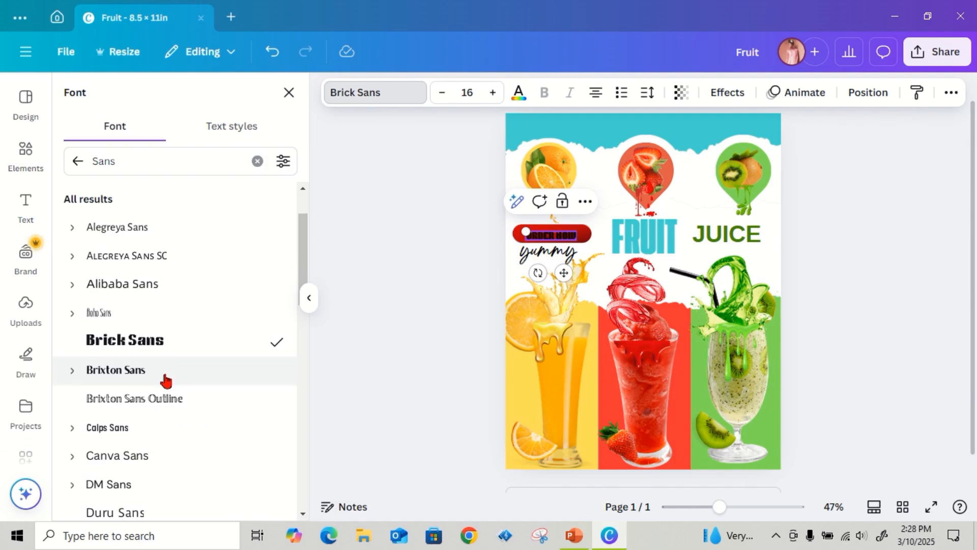
click(166, 298)
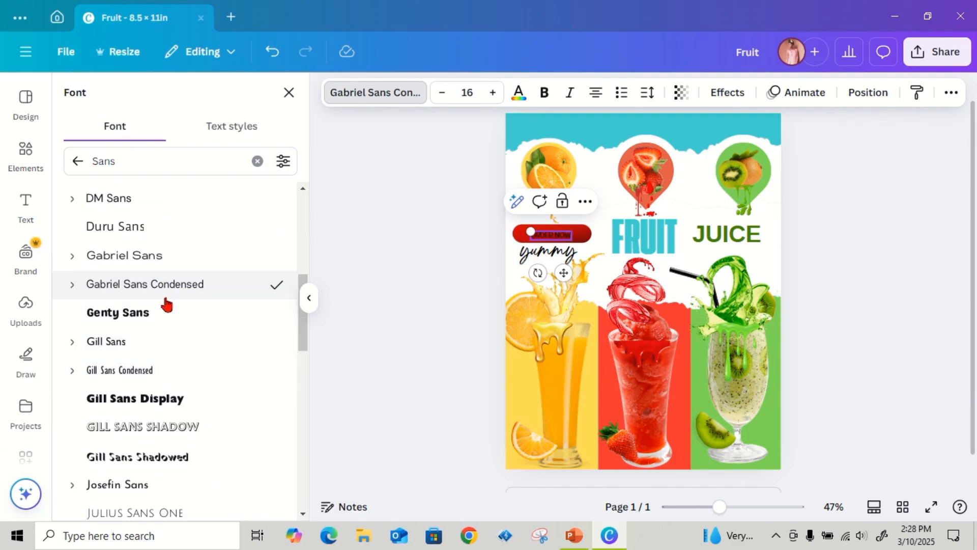
scroll(163, 268, down, 9)
click(179, 370)
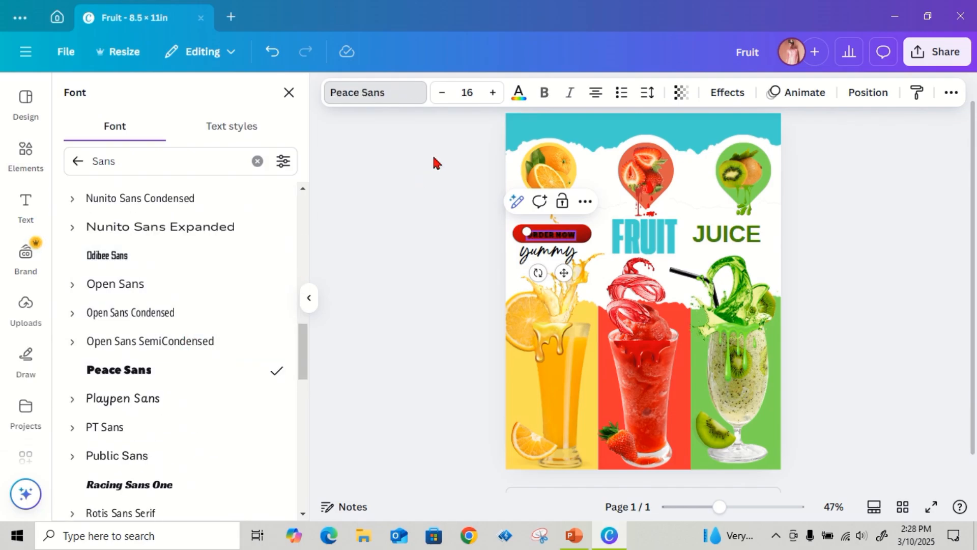
Browse the Corporate font category and apply Bernoru SemiCondensed to the ORDER NOW text
click(518, 92)
click(376, 92)
scroll(138, 249, up, 6)
click(78, 160)
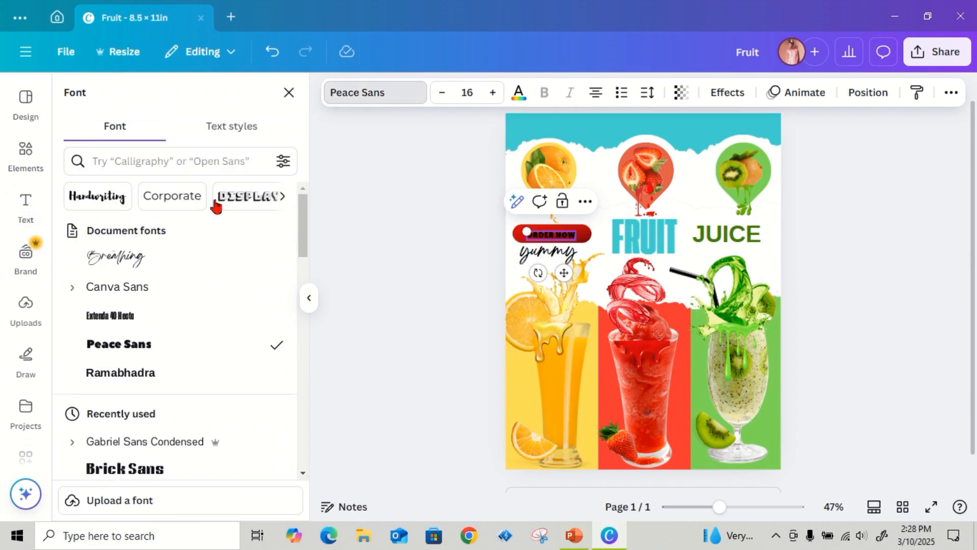
click(164, 198)
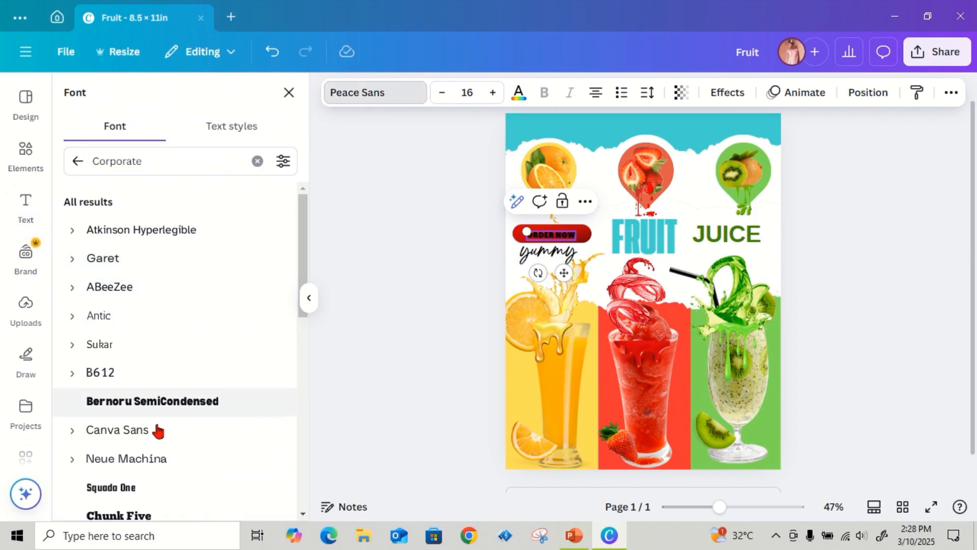
click(170, 407)
Try the document's white on the ORDER NOW text again and nudge the text up slightly on the red bar
click(519, 92)
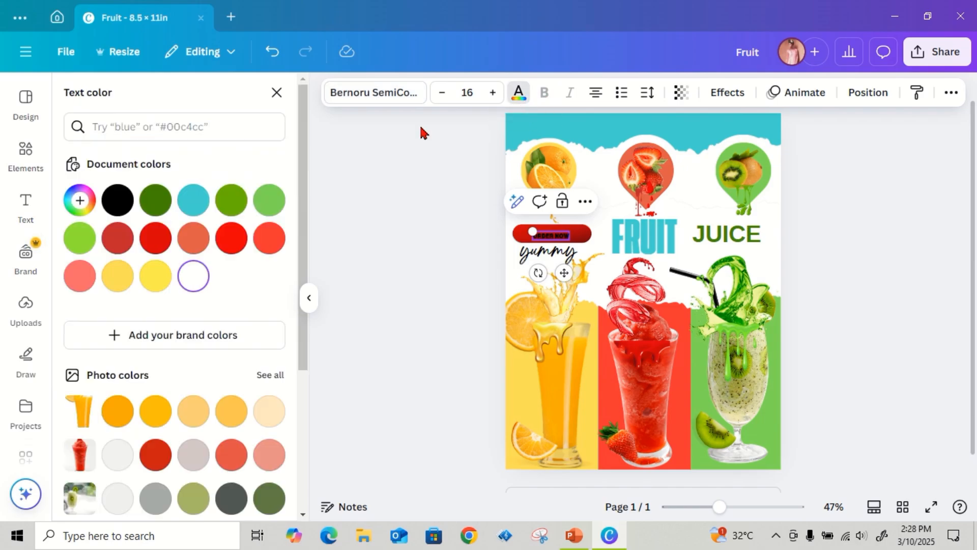
click(199, 272)
click(91, 239)
click(440, 271)
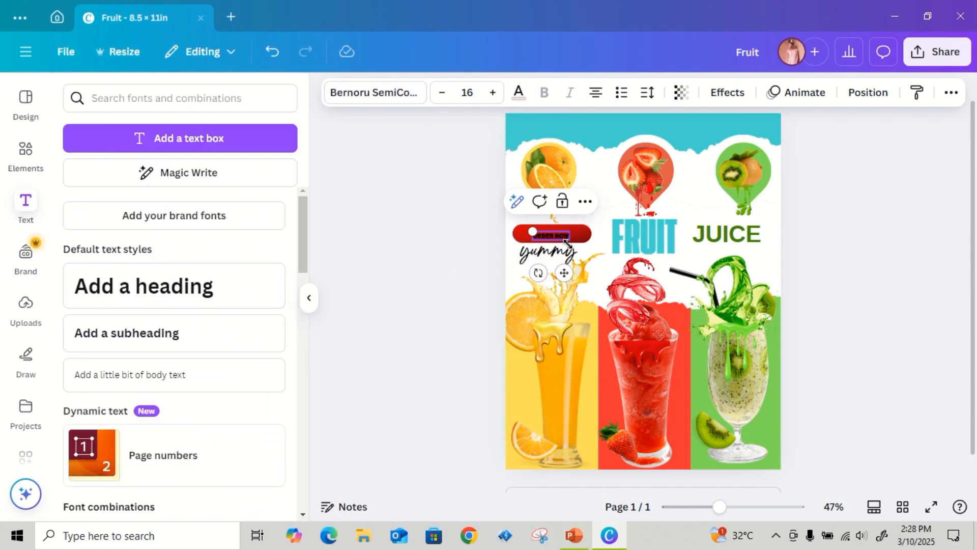
drag(566, 264, 563, 263)
Check the font of the JUICE title and apply the same Ramabhadra font to the ORDER NOW text
click(719, 242)
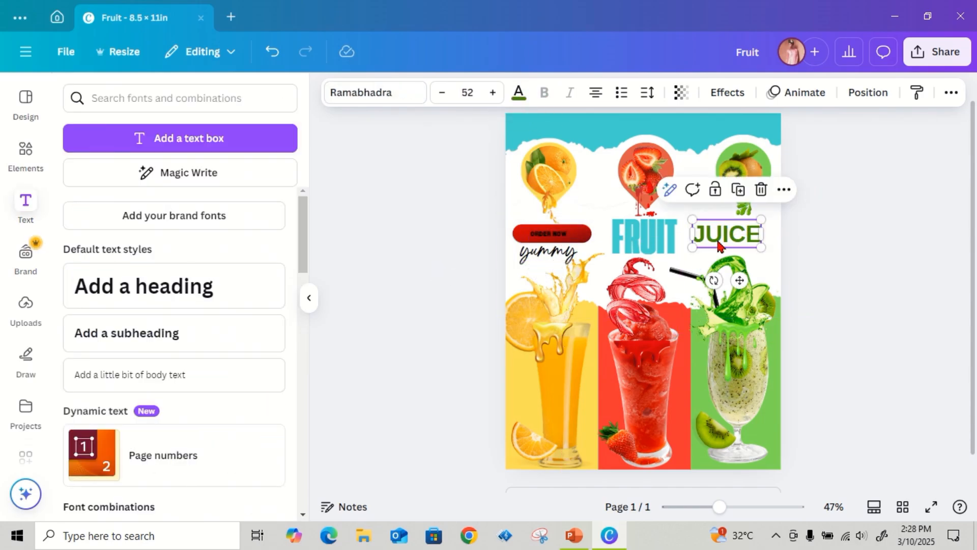
click(555, 240)
click(375, 92)
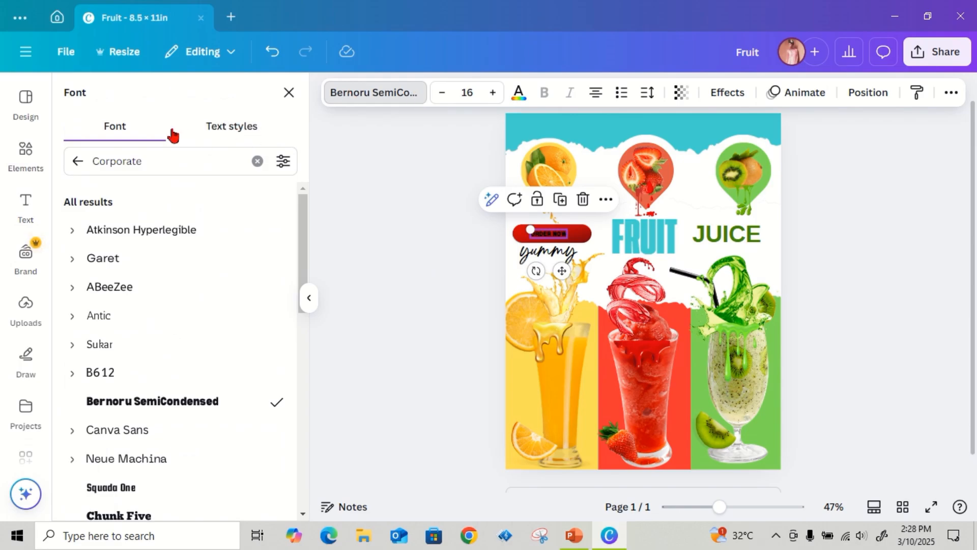
click(256, 160)
text(r)
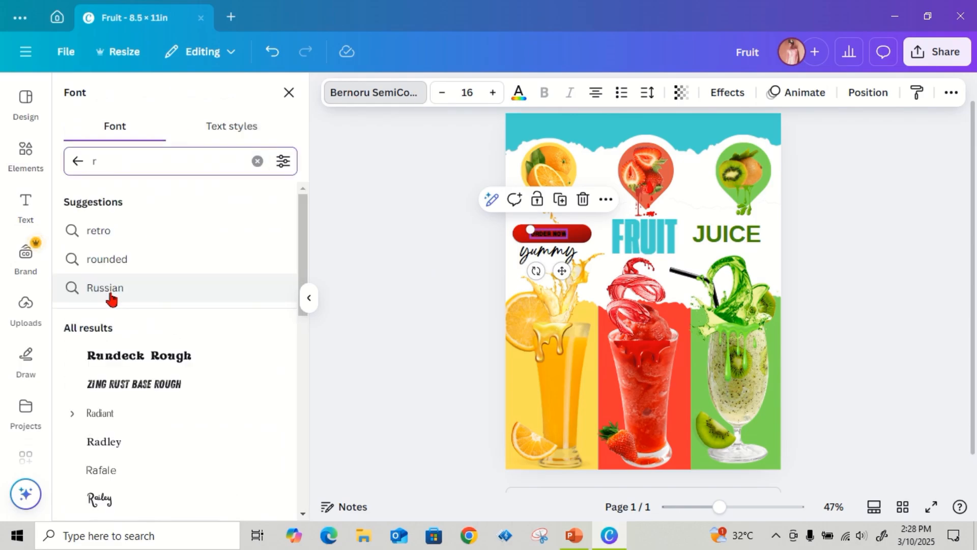
text(ama)
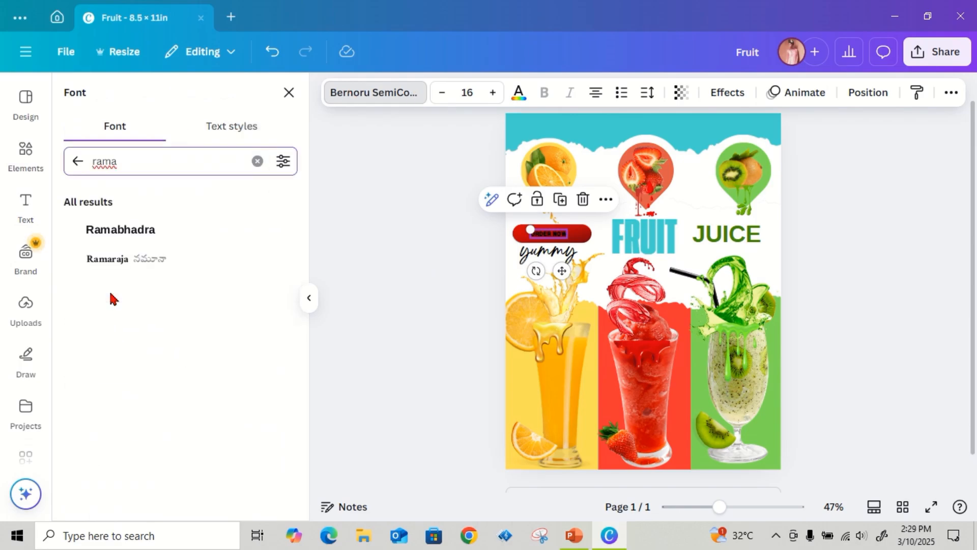
click(214, 230)
Color the ORDER NOW text with the document's white and deselect it
click(518, 92)
click(192, 275)
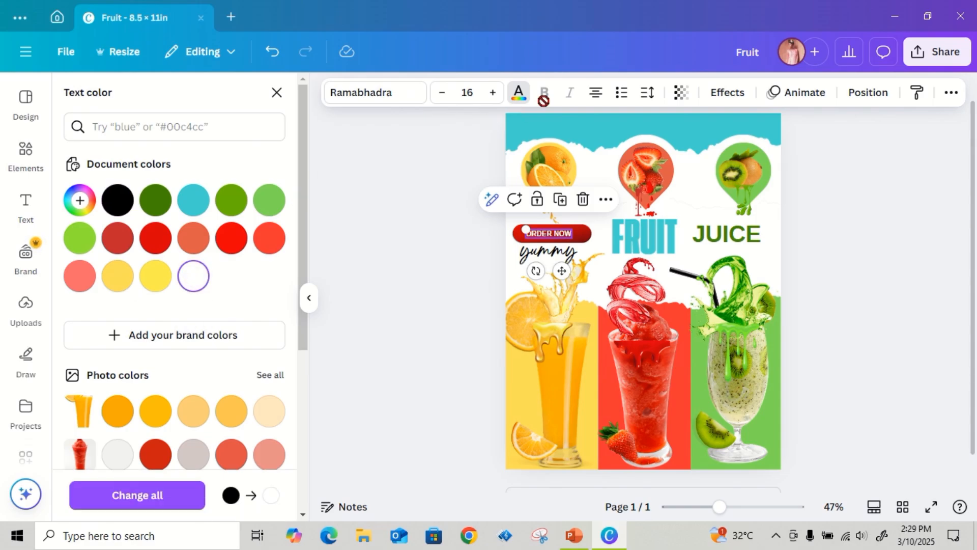
click(538, 247)
click(458, 256)
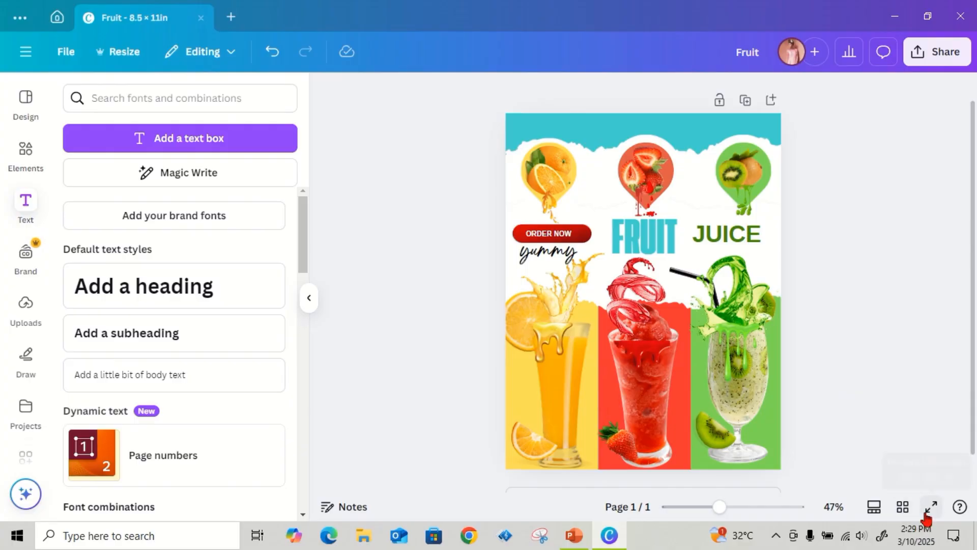
Present the flyer in full screen to review the whole design
click(931, 507)
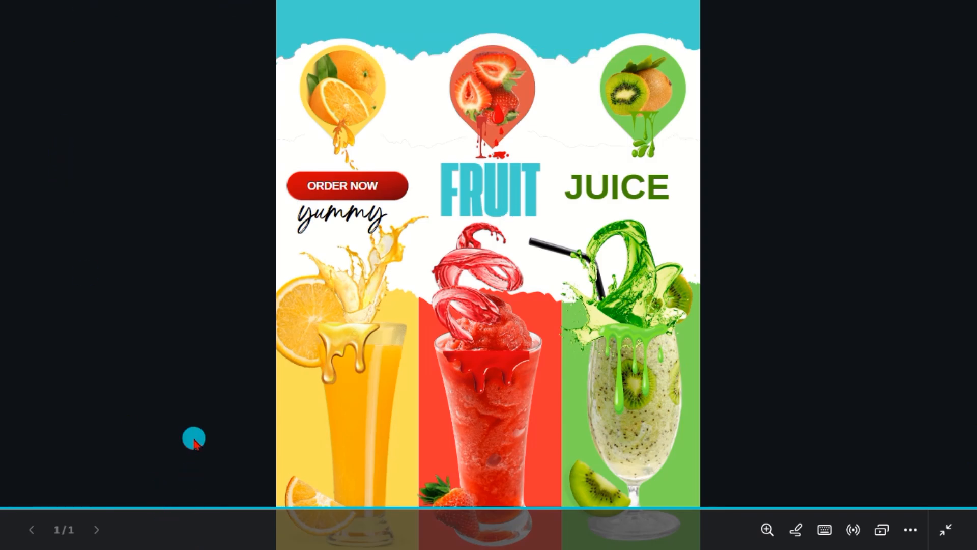
click(185, 385)
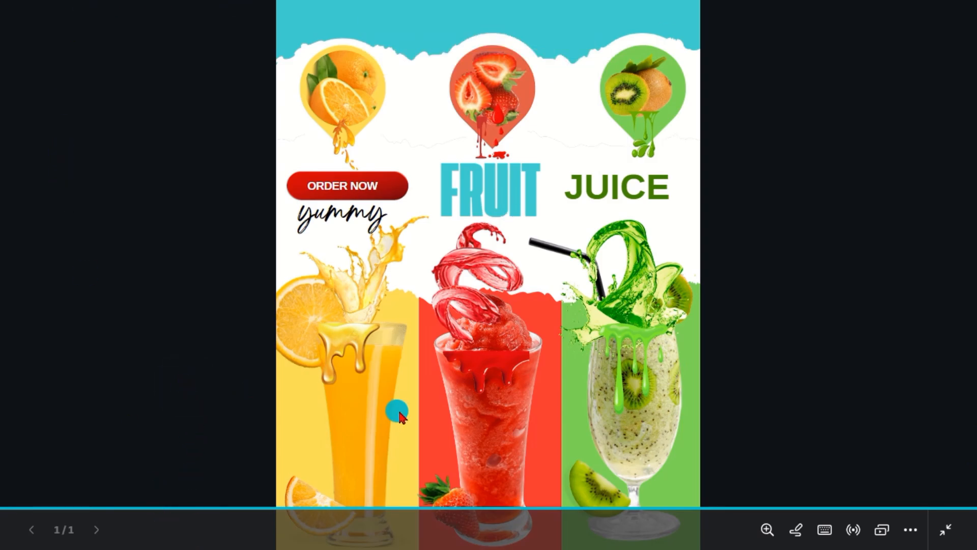